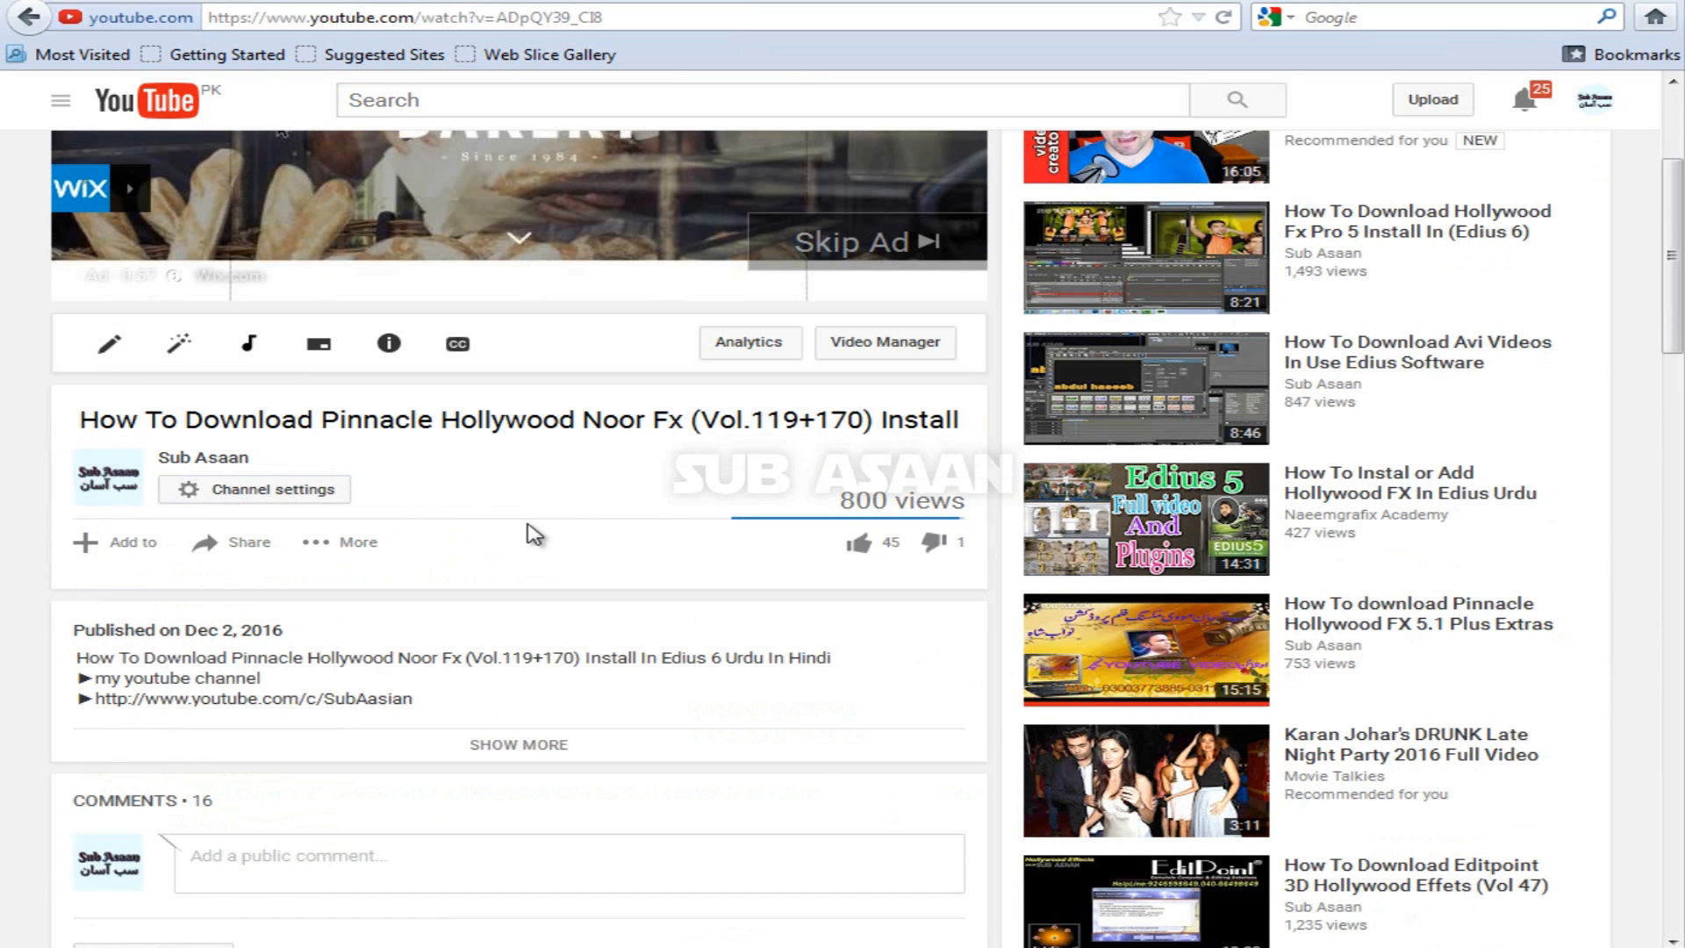
Step: Expand the full description of the Pinnacle Hollywood Noor Fx video and examine its account and download links
scroll(535, 533, down, 3)
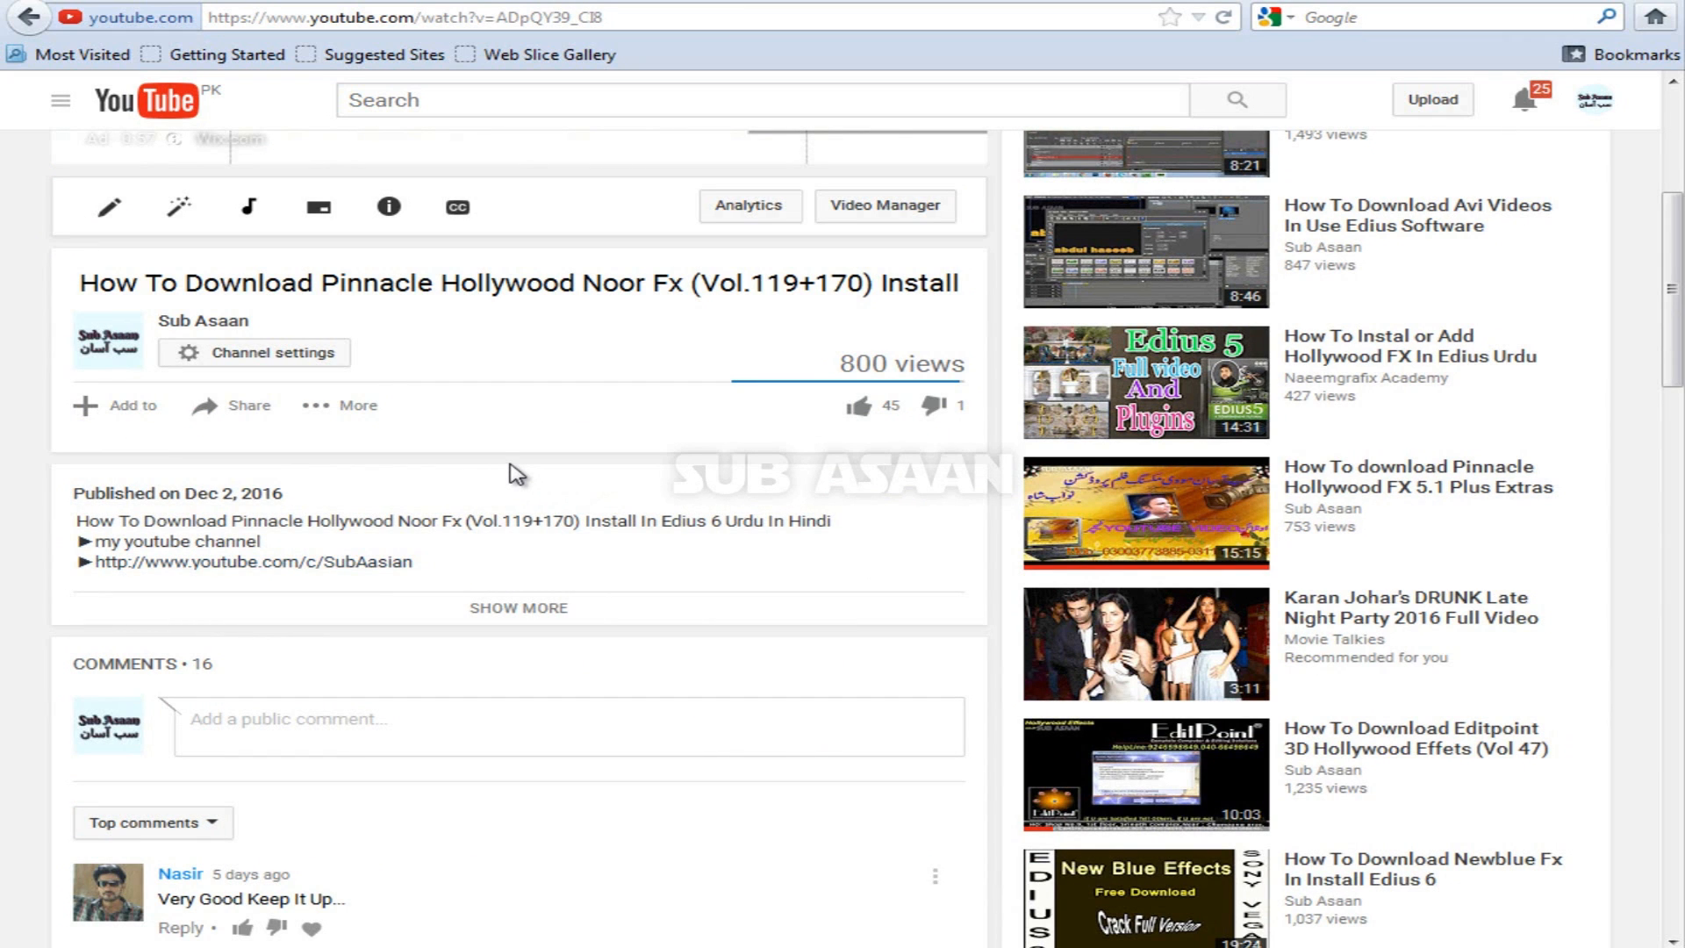
scroll(518, 474, down, 3)
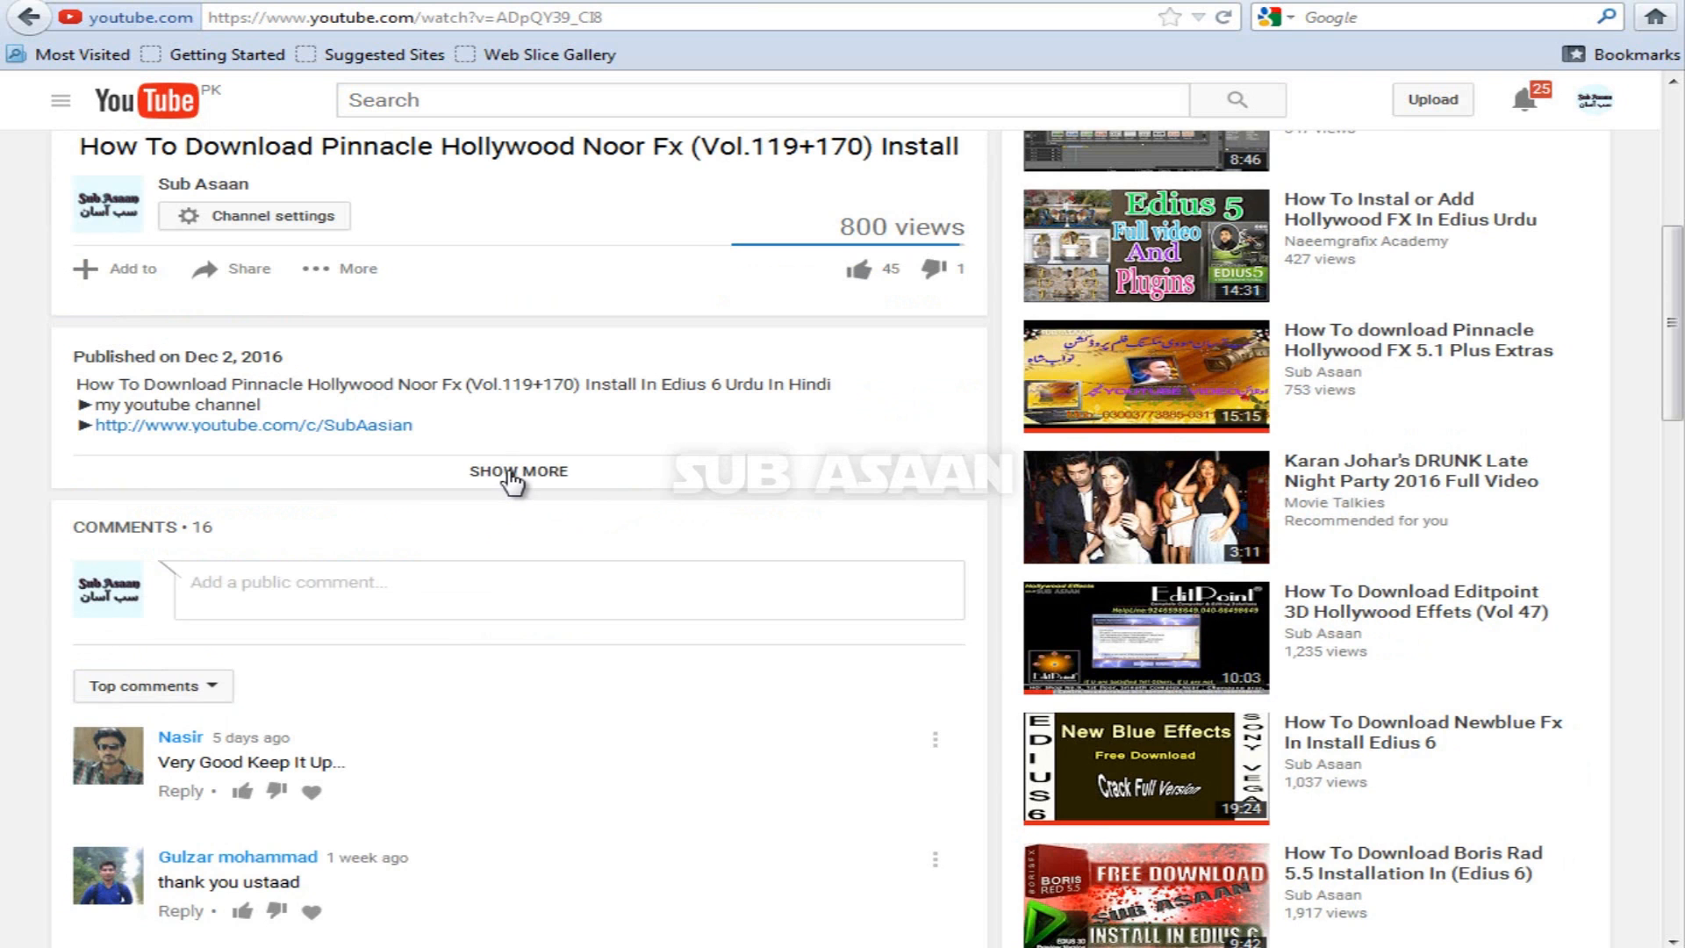
click(509, 475)
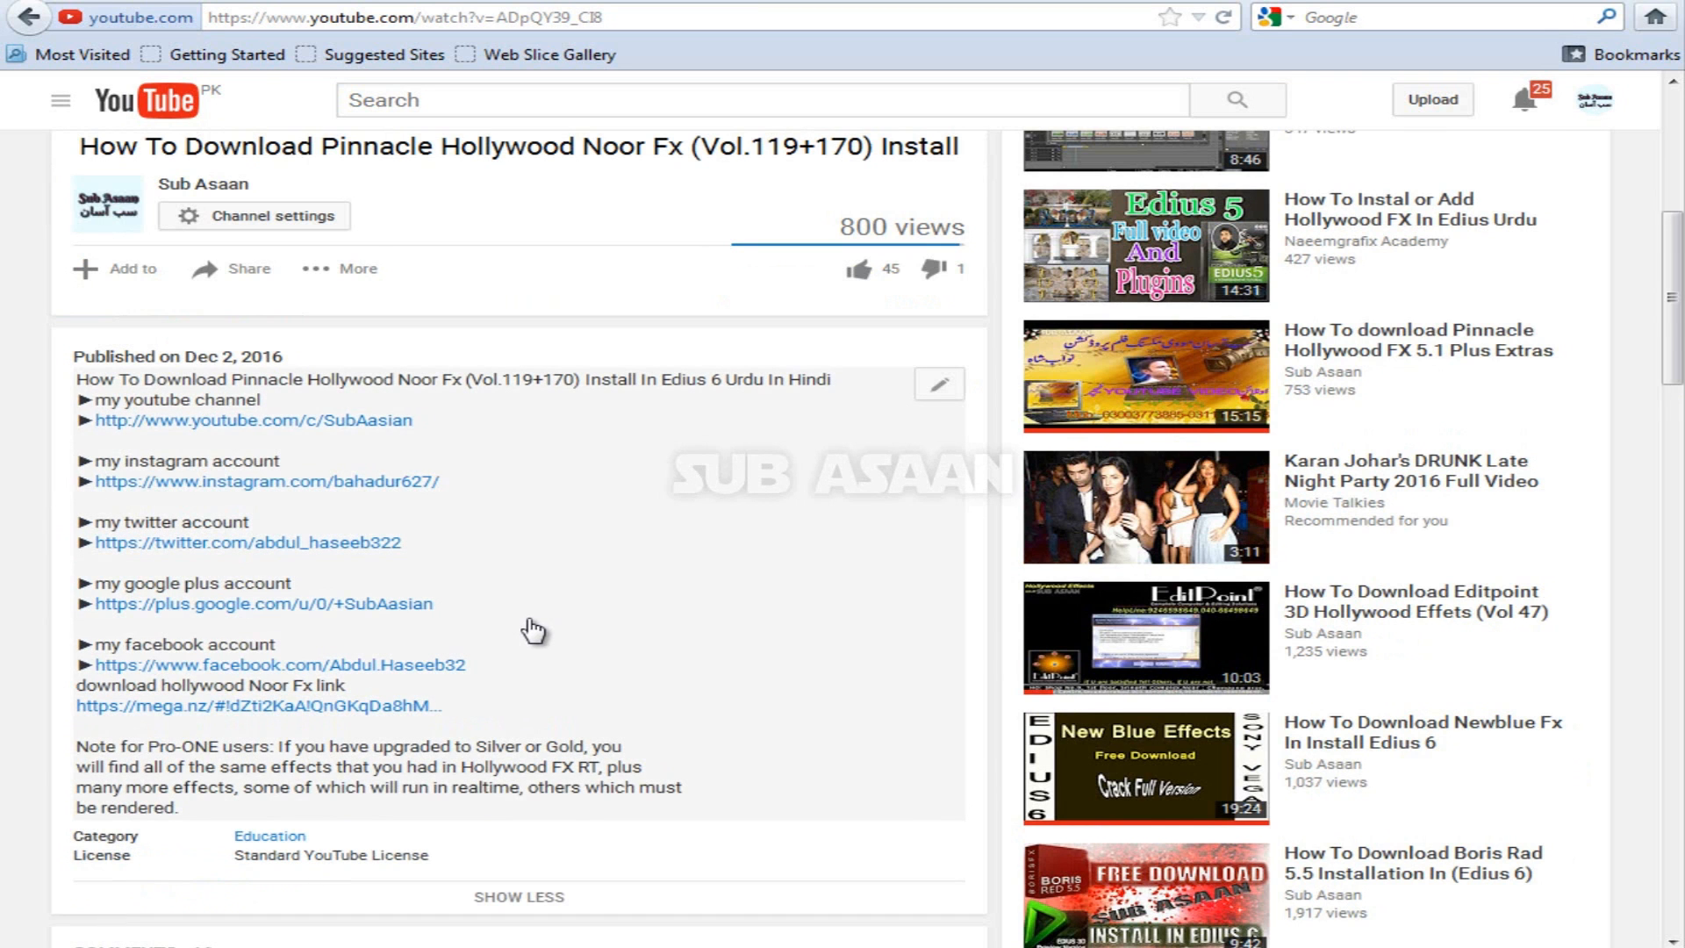
scroll(531, 625, down, 5)
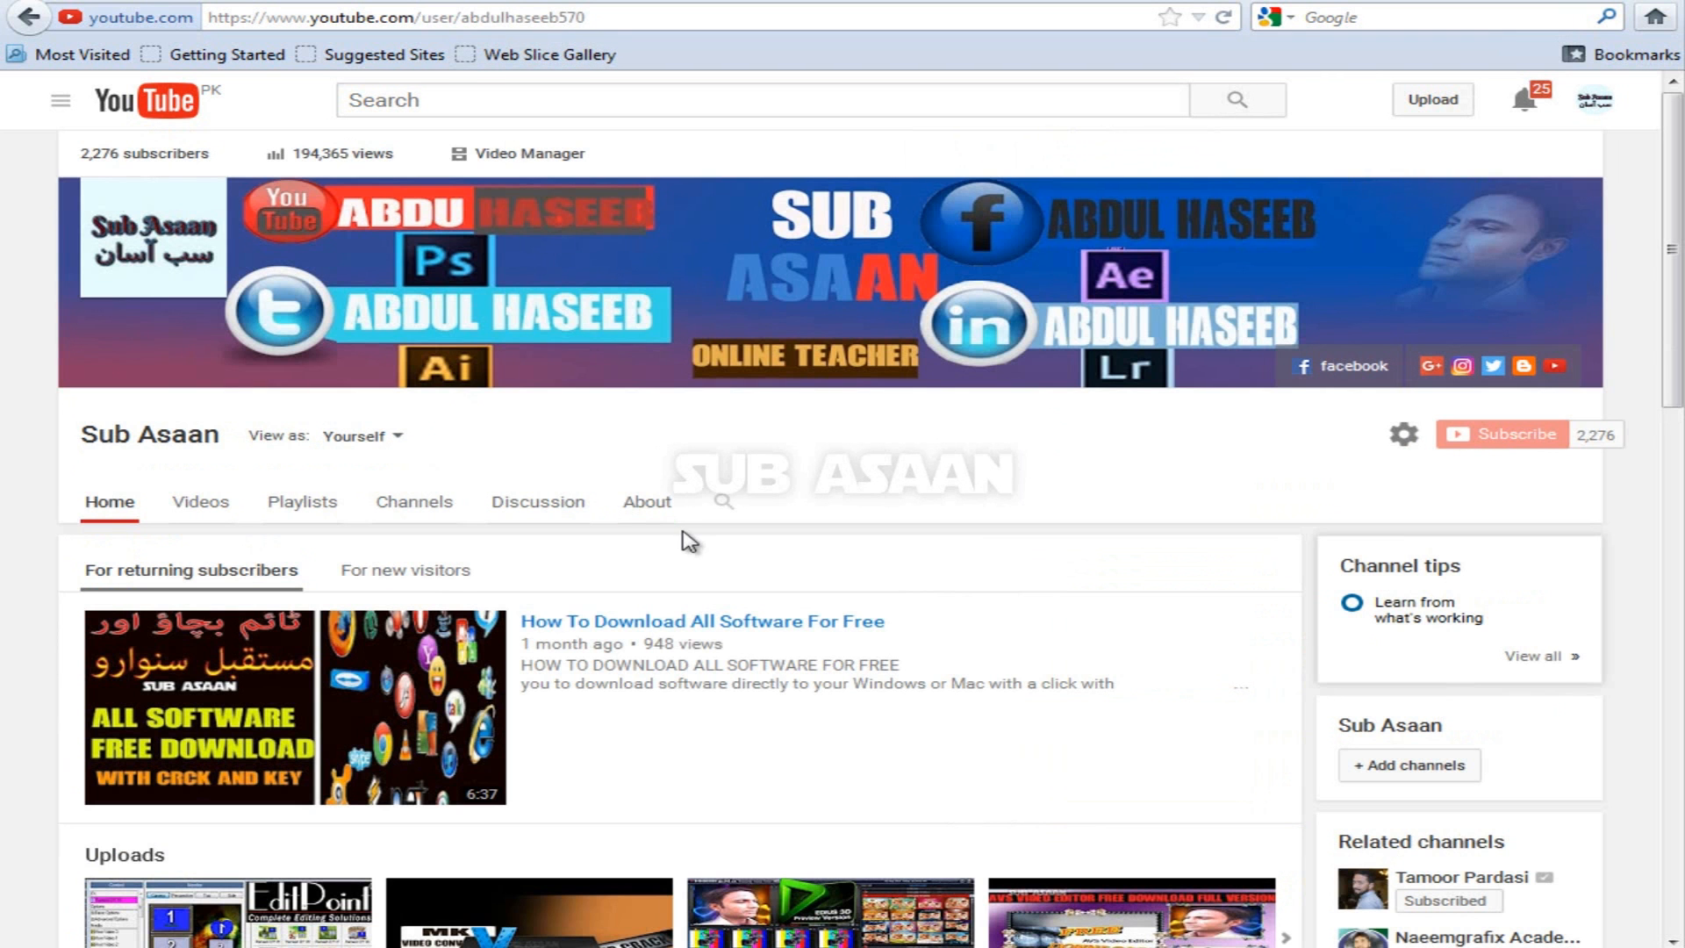
Step: Look through the Sub Asaan channel page, including its uploads, popular uploads, playlists and posted videos
scroll(683, 537, down, 5)
scroll(683, 537, down, 3)
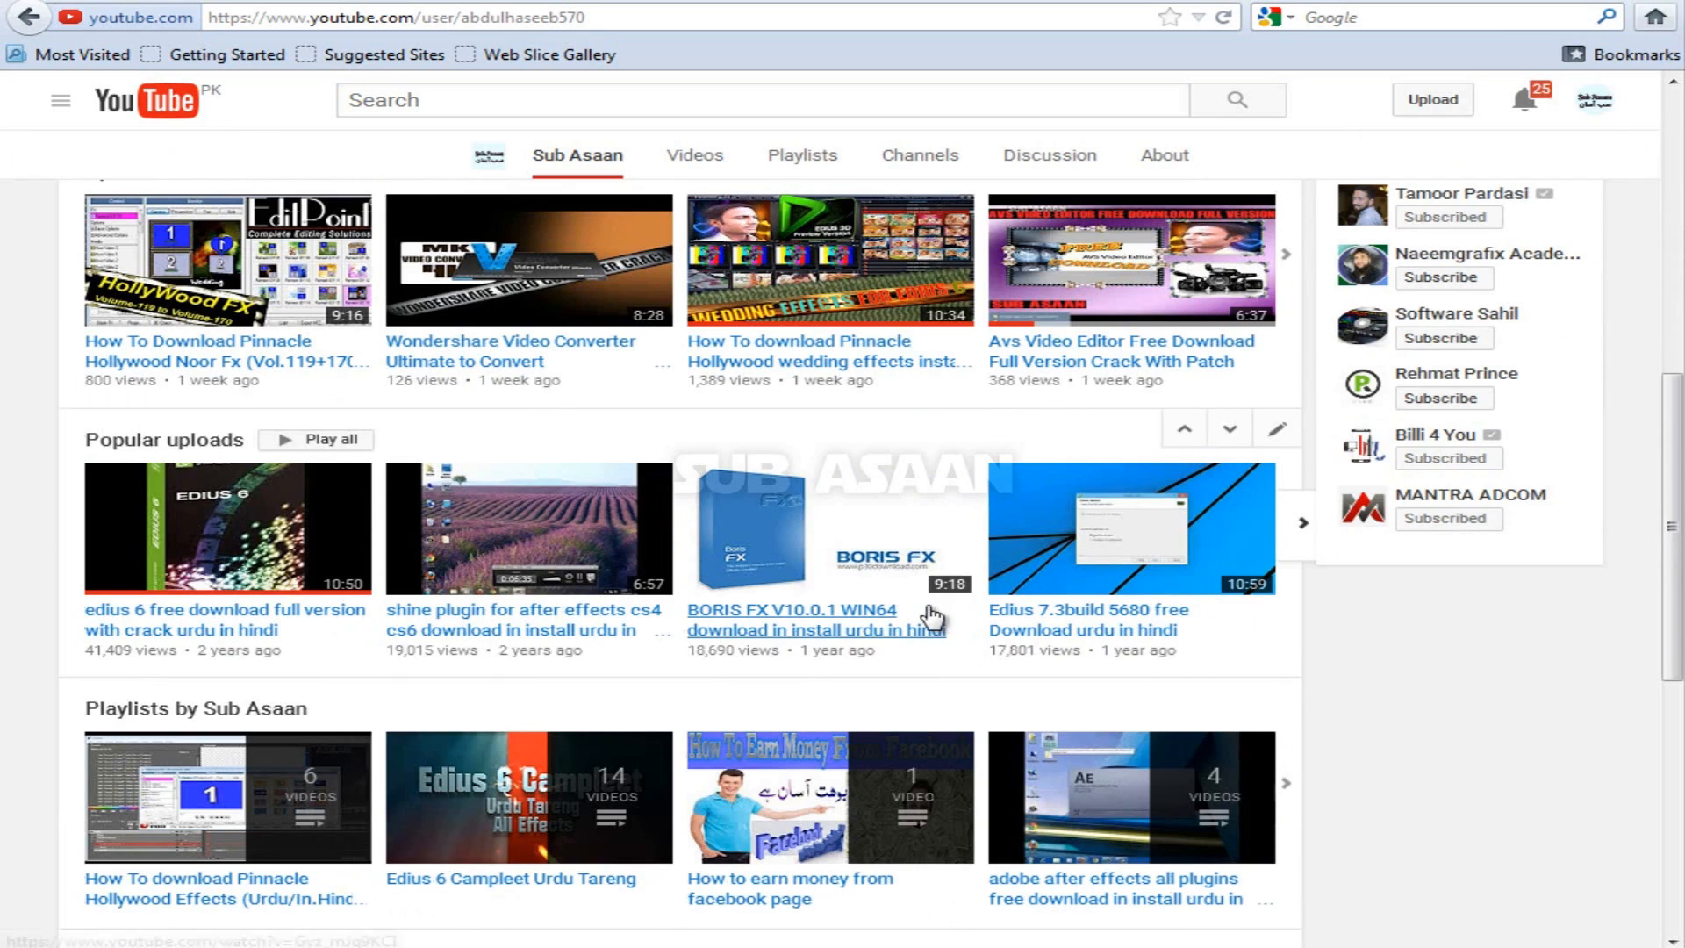
scroll(878, 602, down, 5)
scroll(839, 594, down, 3)
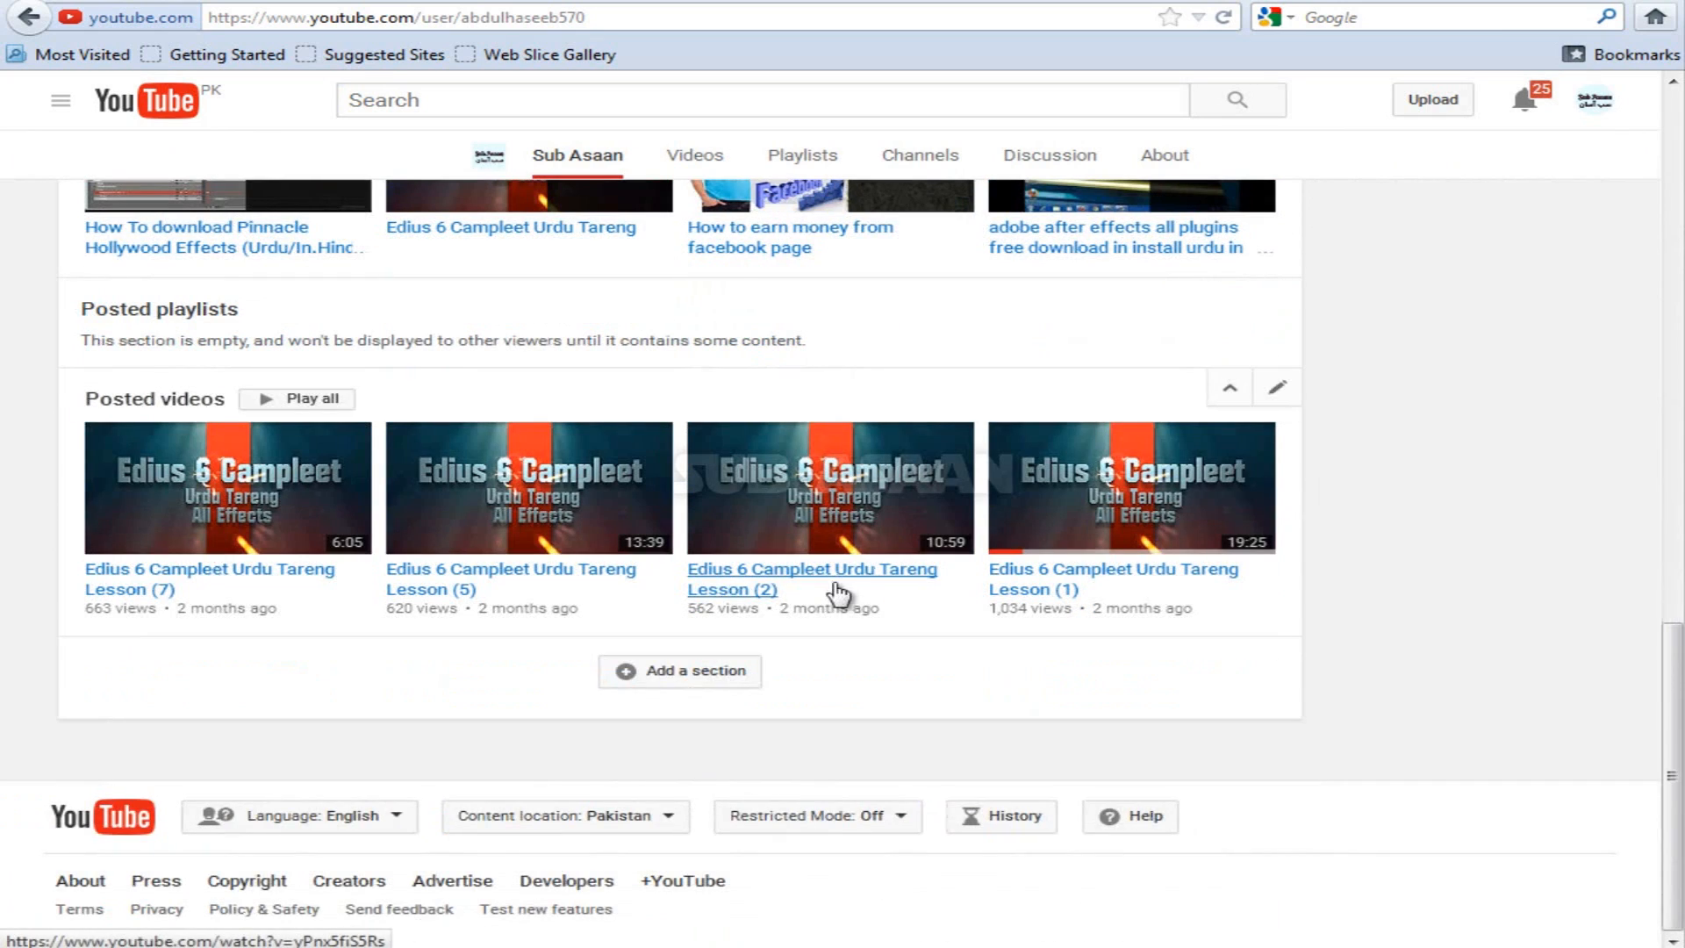
click(730, 669)
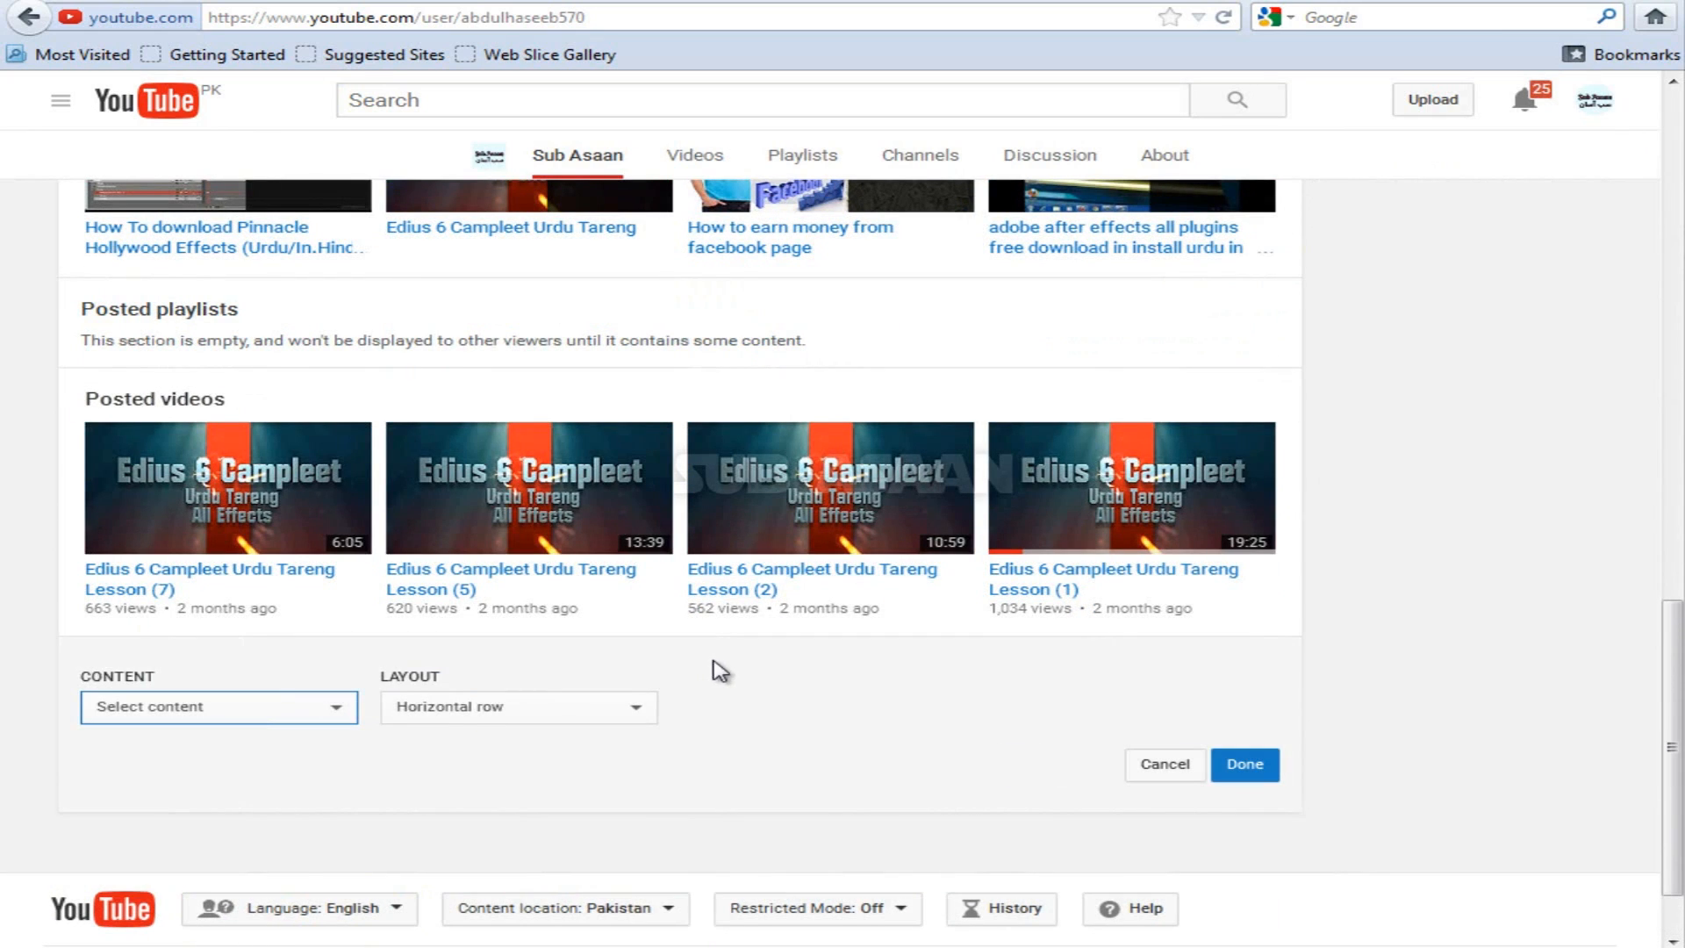
scroll(713, 672, up, 10)
scroll(254, 233, up, 5)
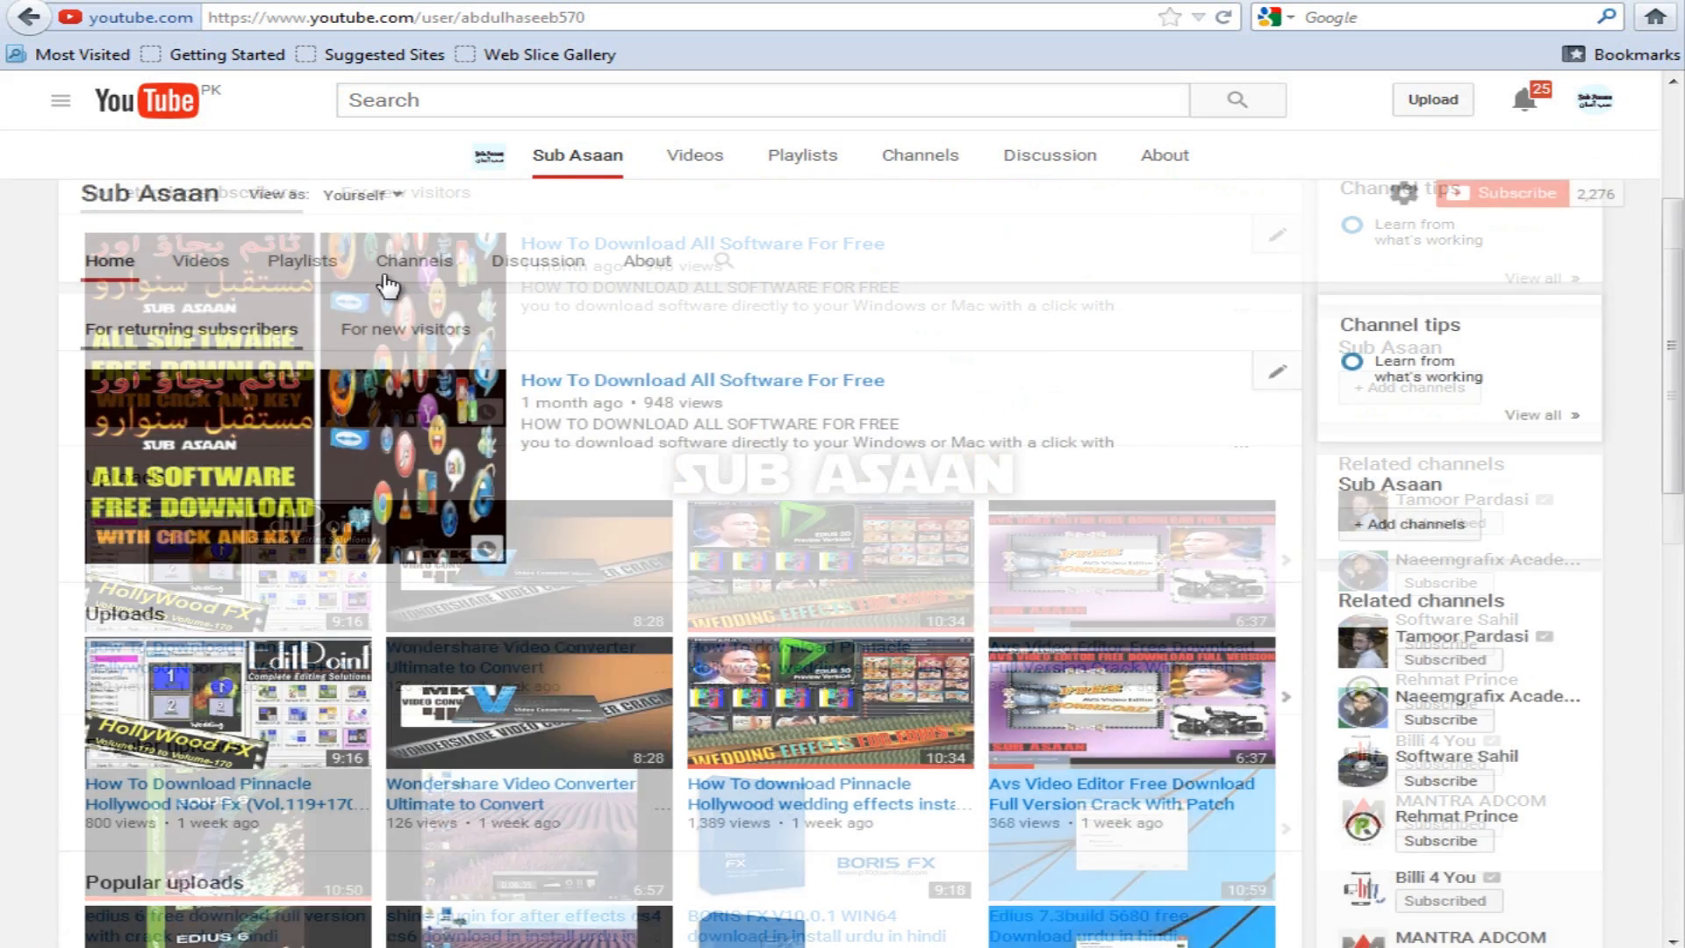
click(210, 509)
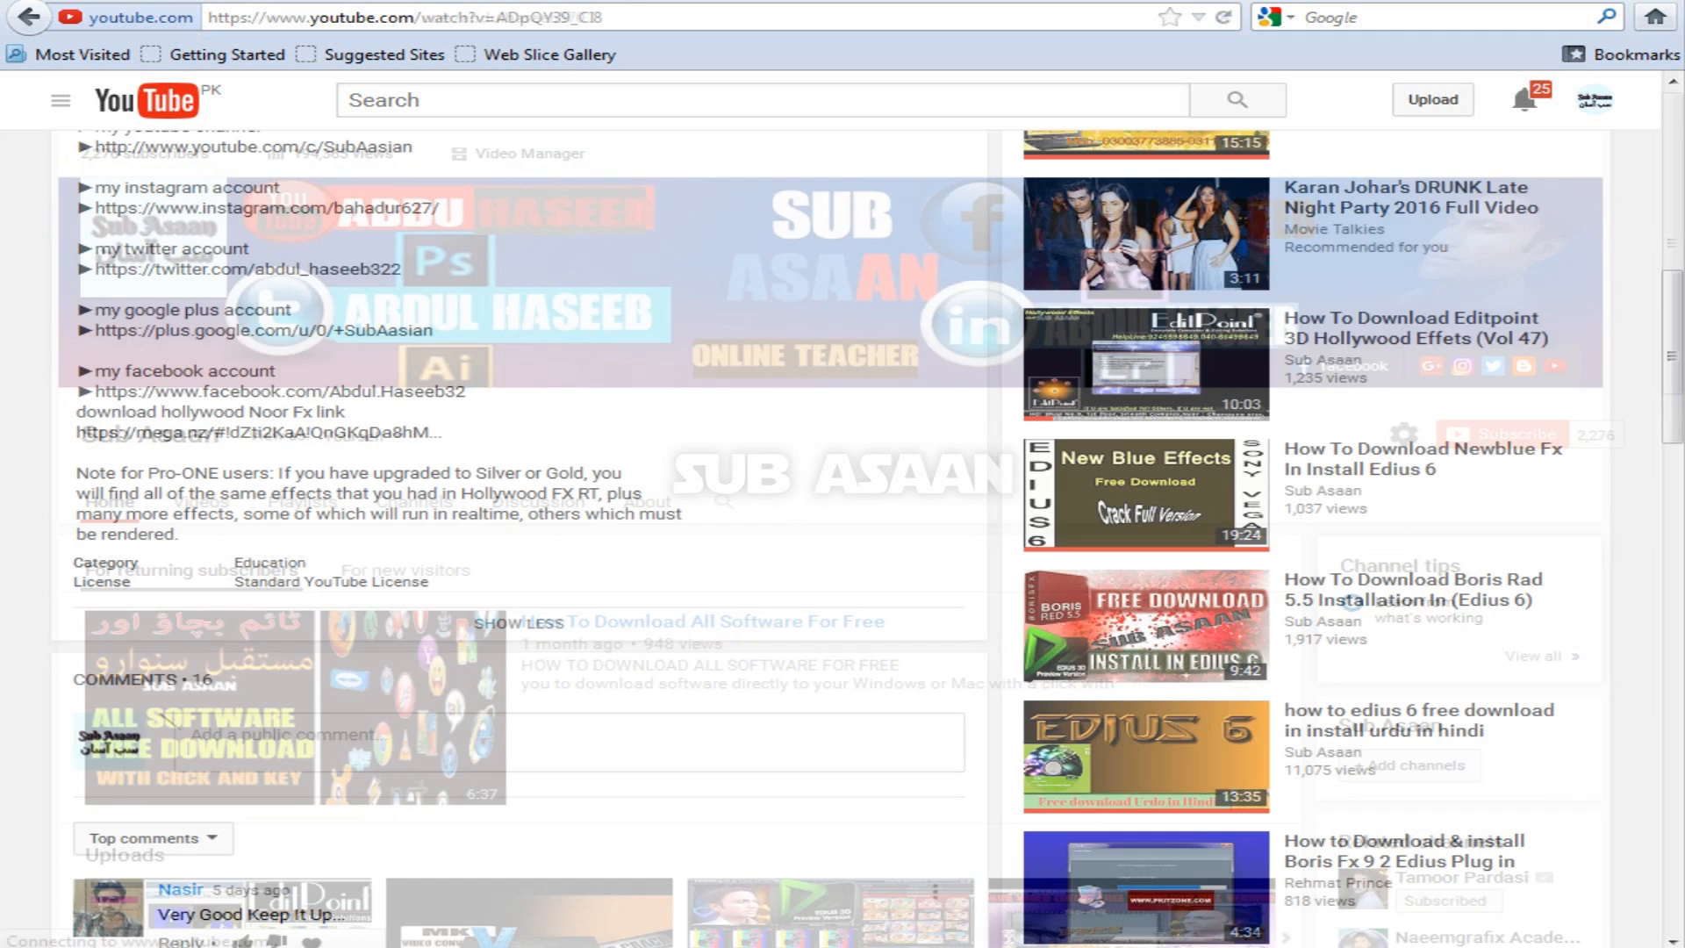
Step: Look over the video page's suggested videos and comments, and close the browser with both of its tabs
scroll(1196, 630, up, 3)
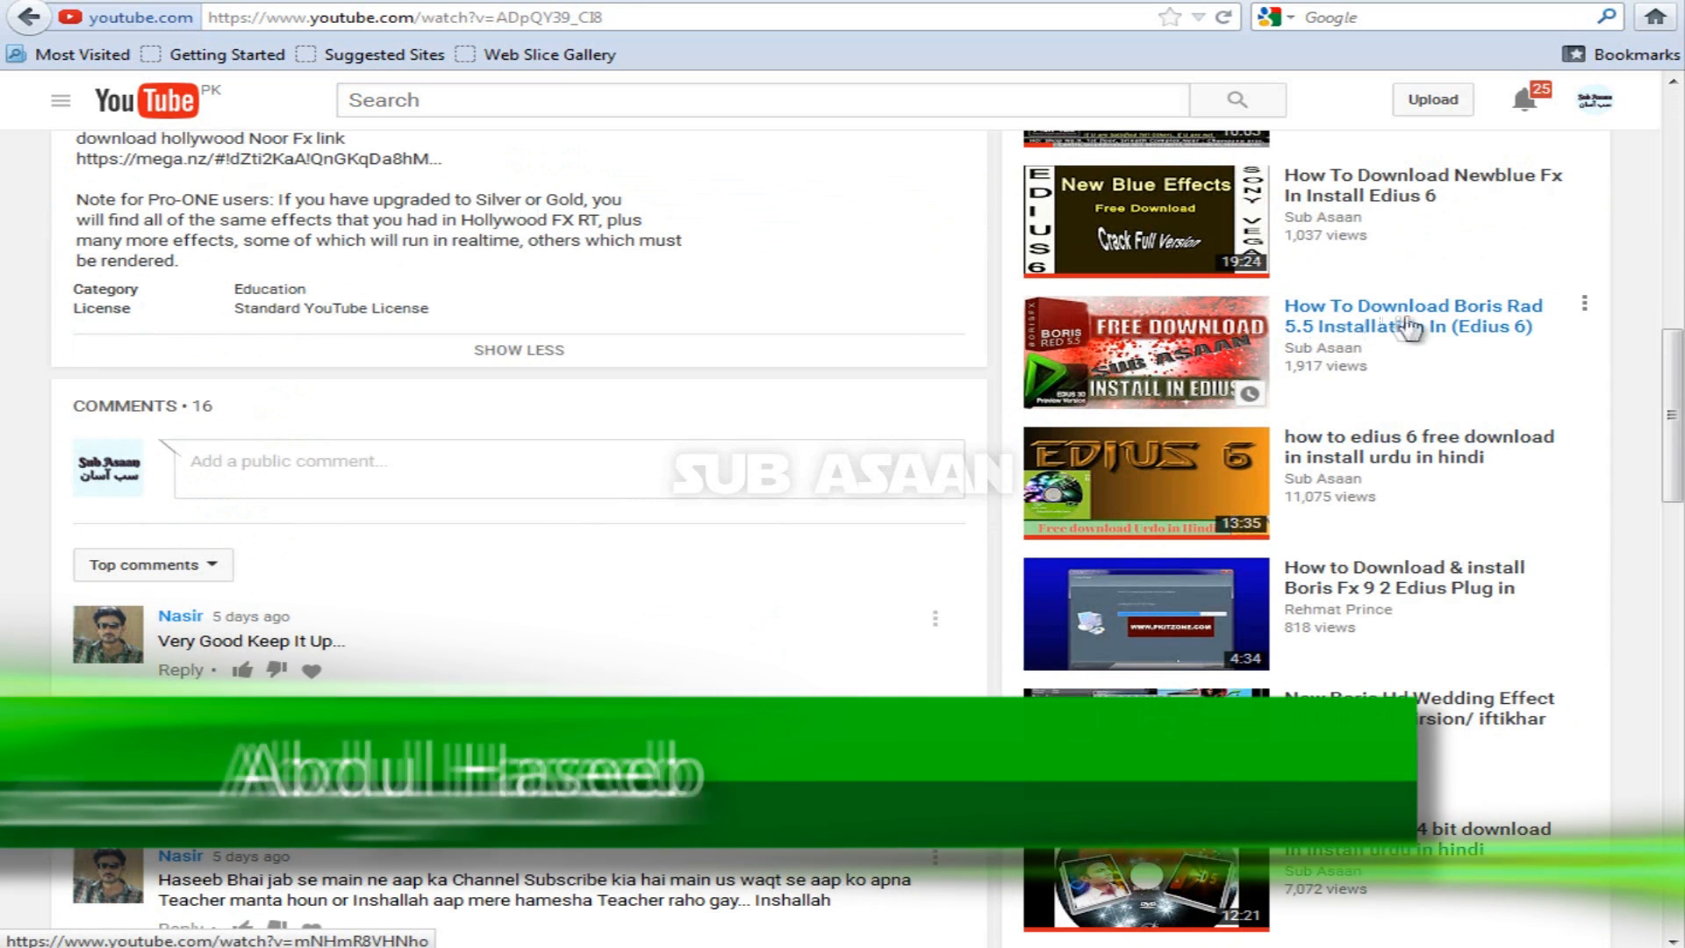
click(1313, 354)
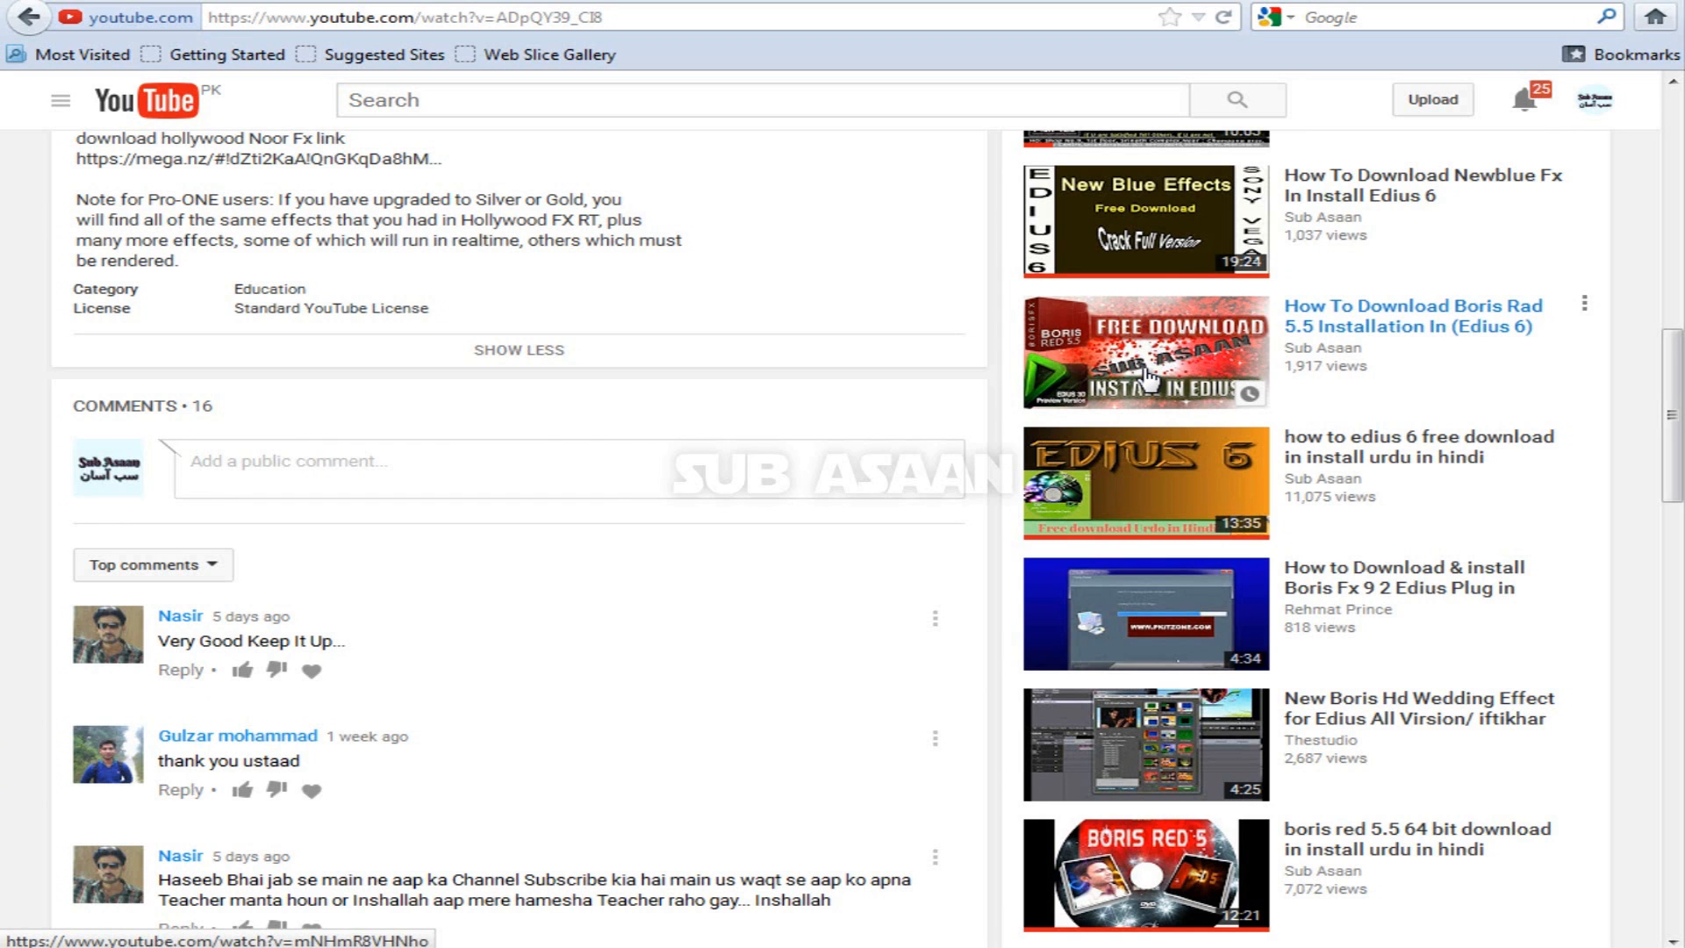
scroll(1145, 373, down, 3)
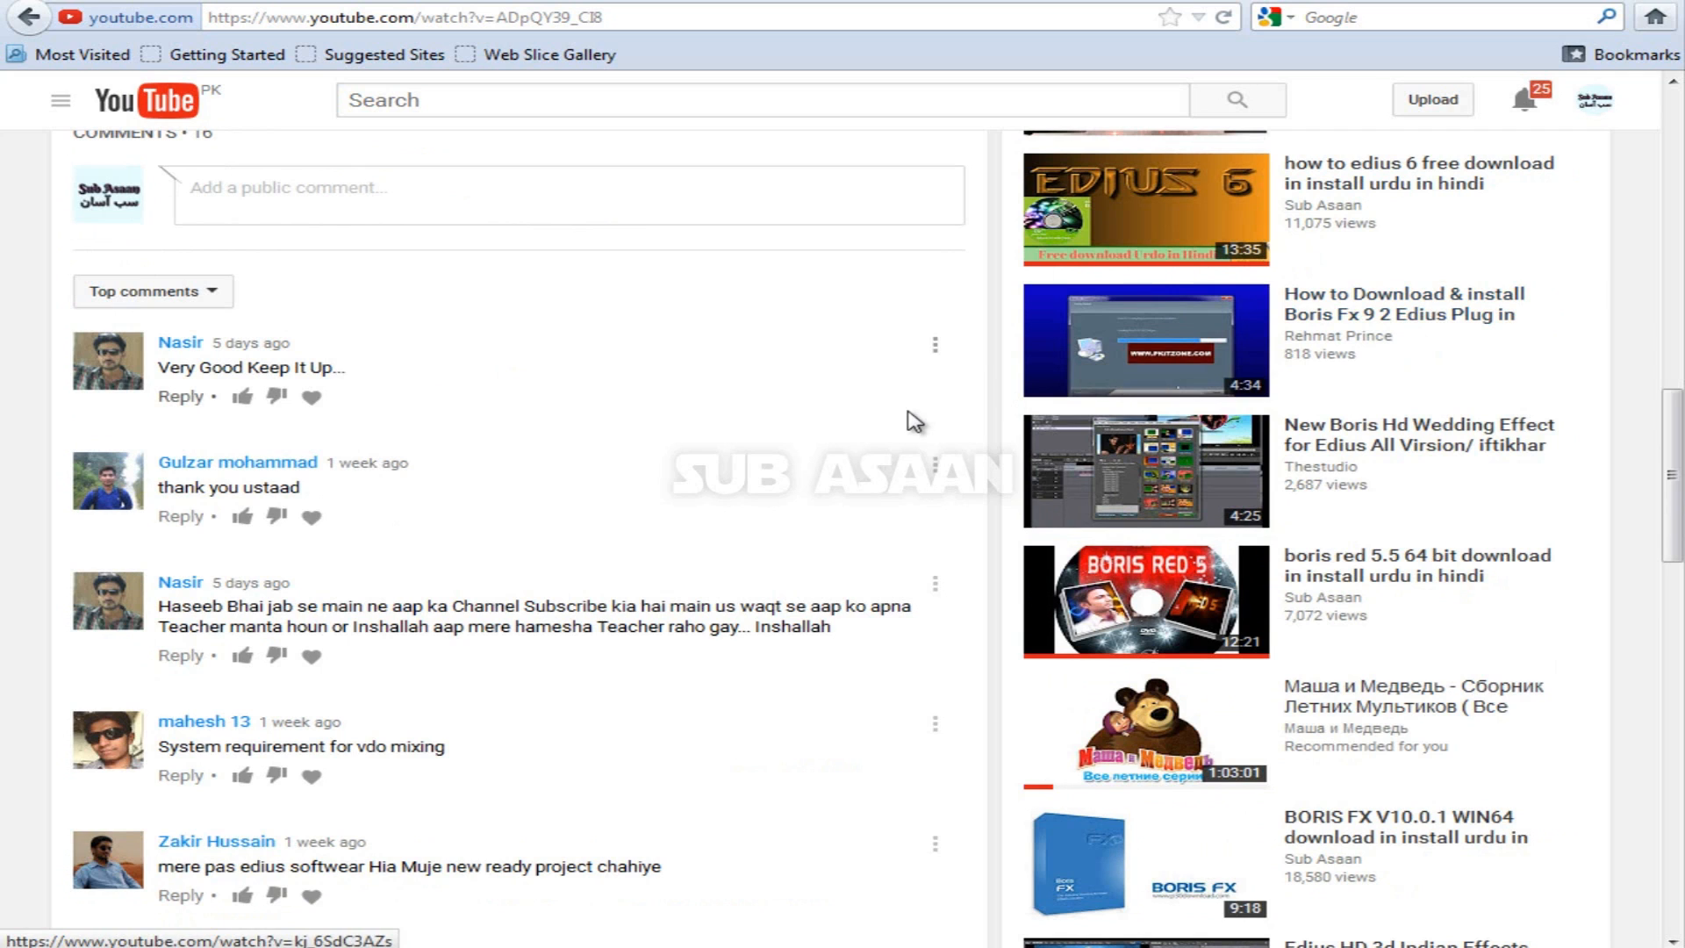
click(1665, 2)
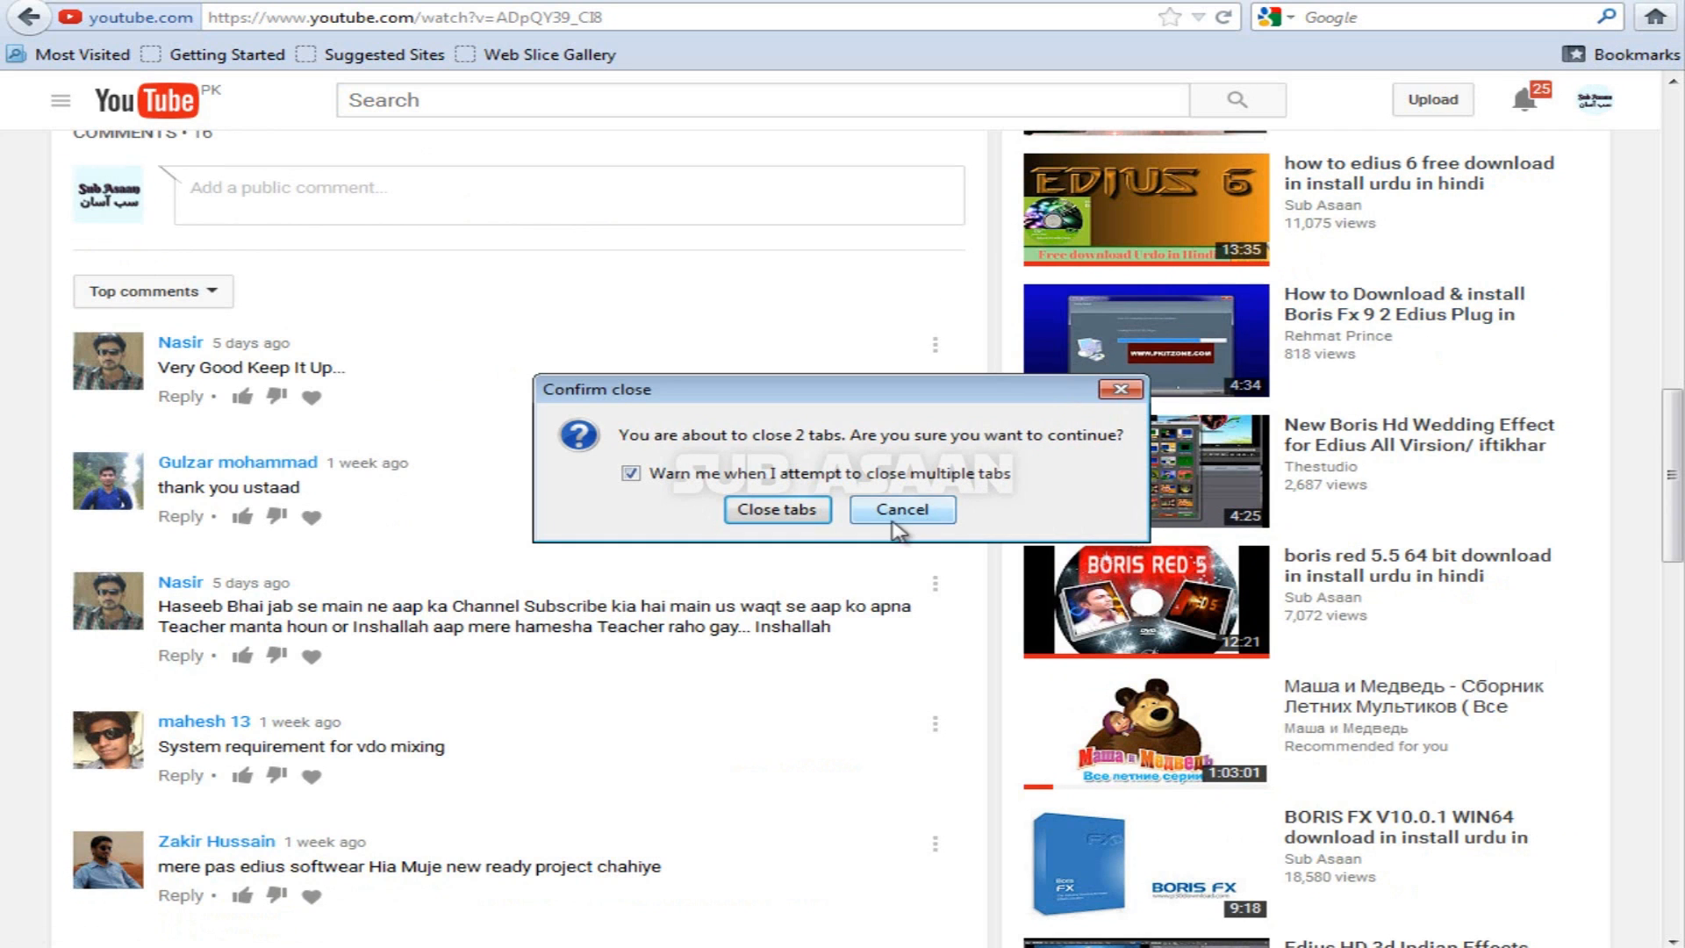
click(809, 523)
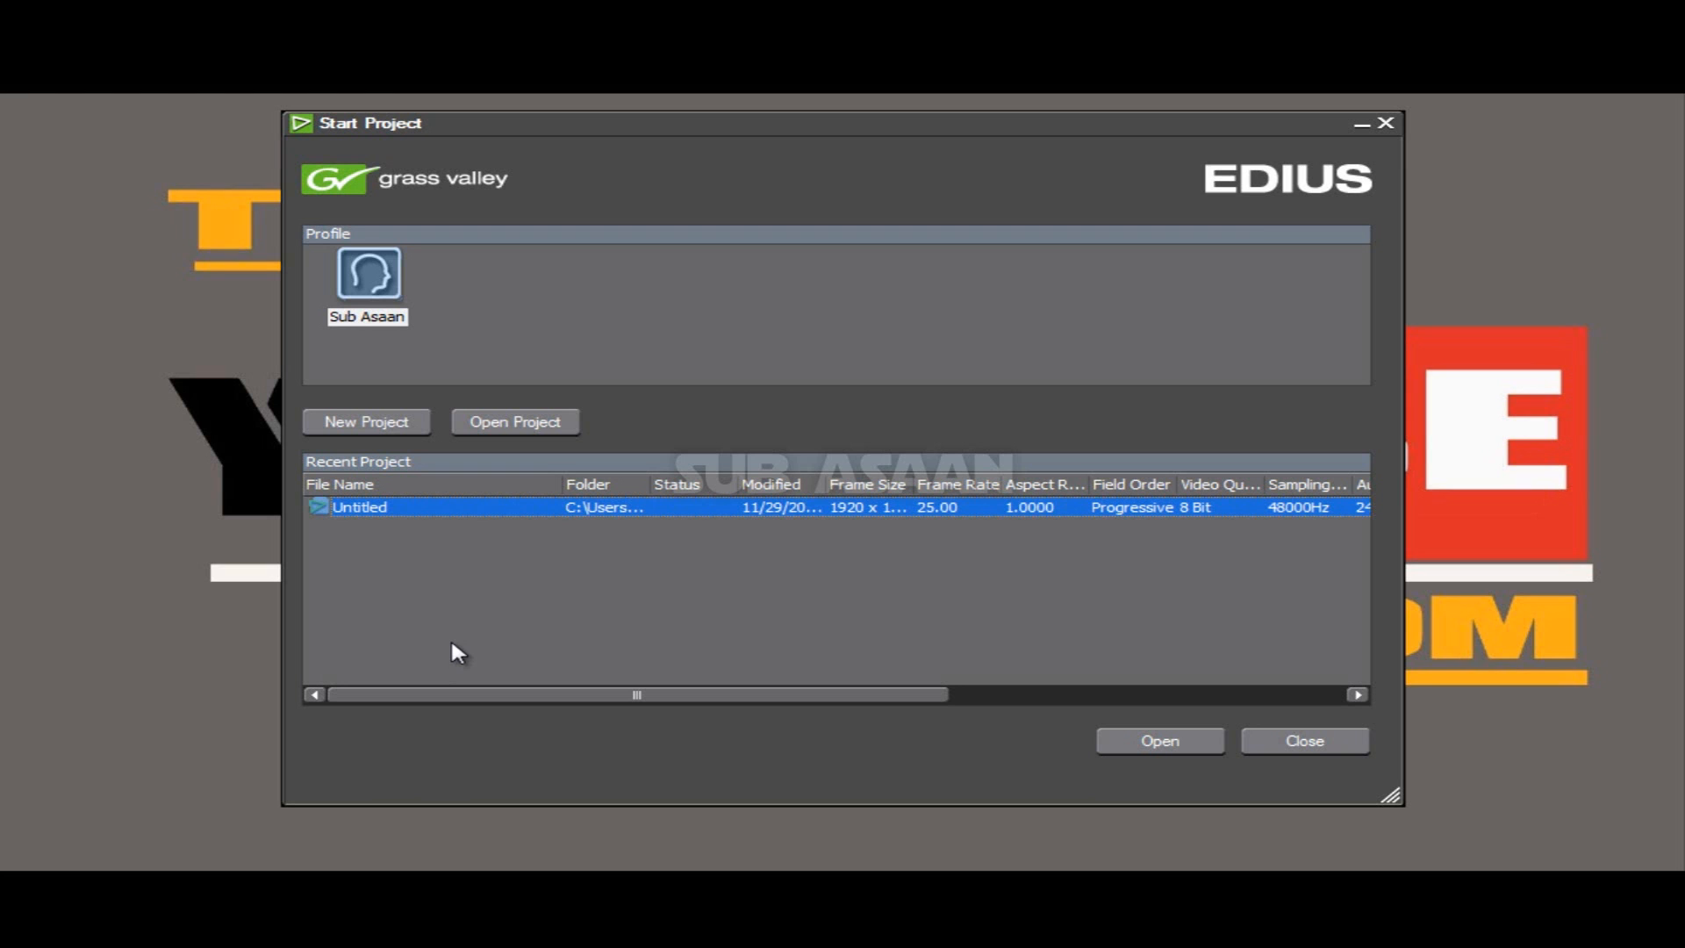
Step: In EDIUS, start a new project from the HD 1920x1080 25p 16:9 8bit preset with customization enabled
click(385, 419)
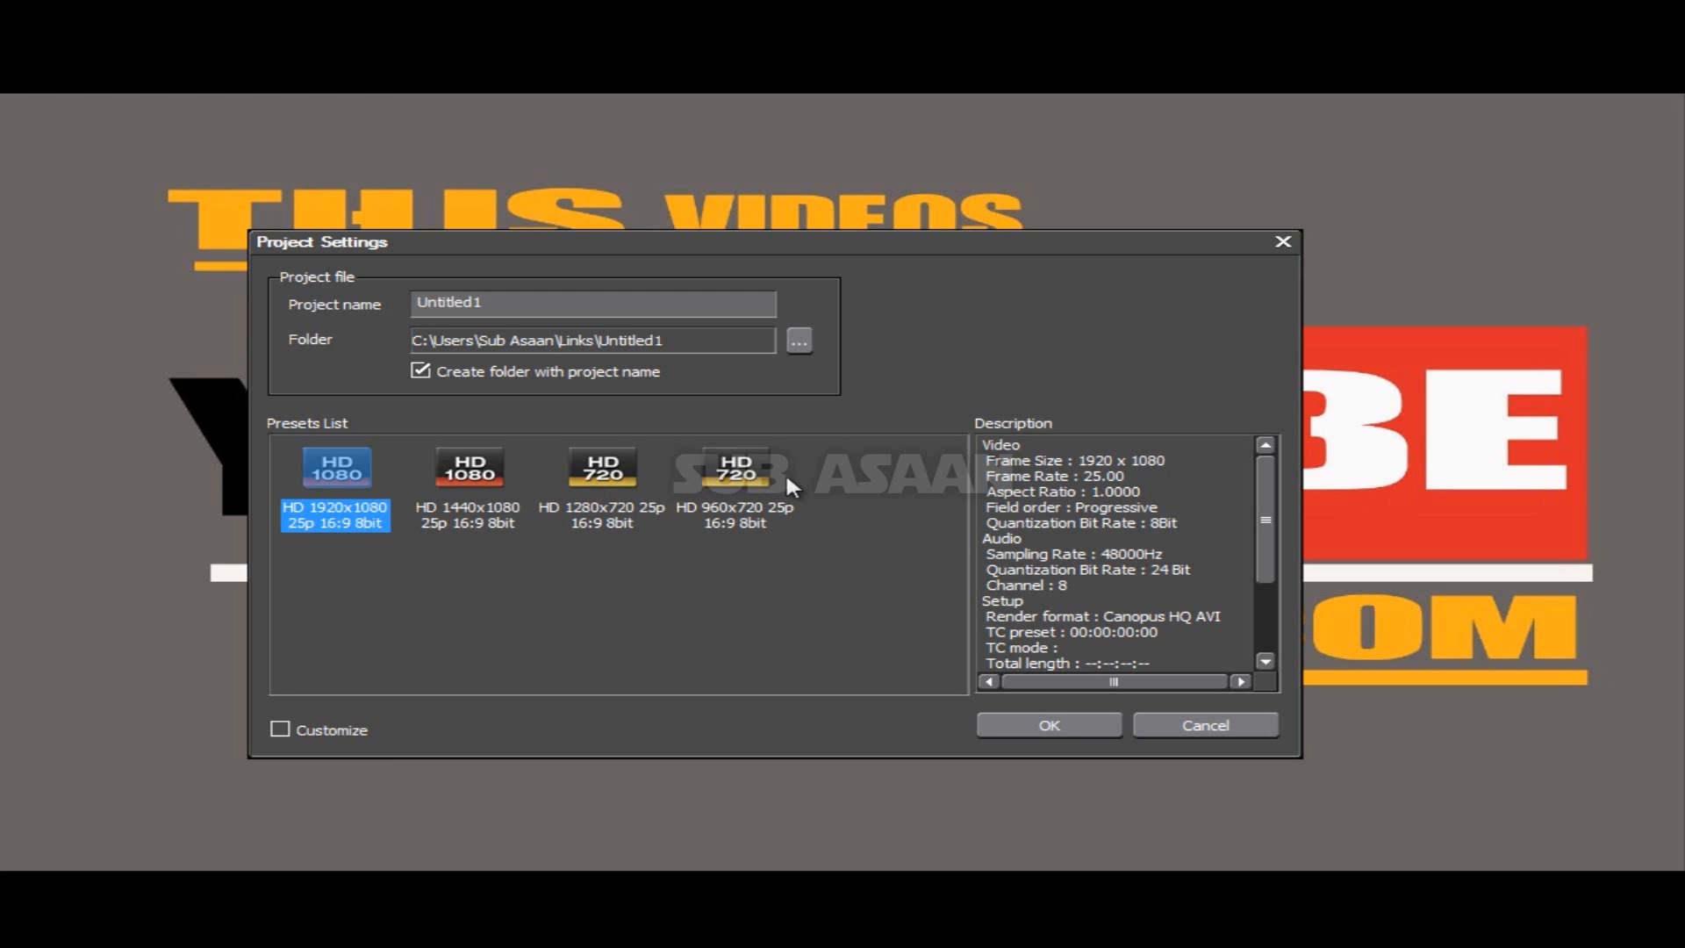
click(279, 730)
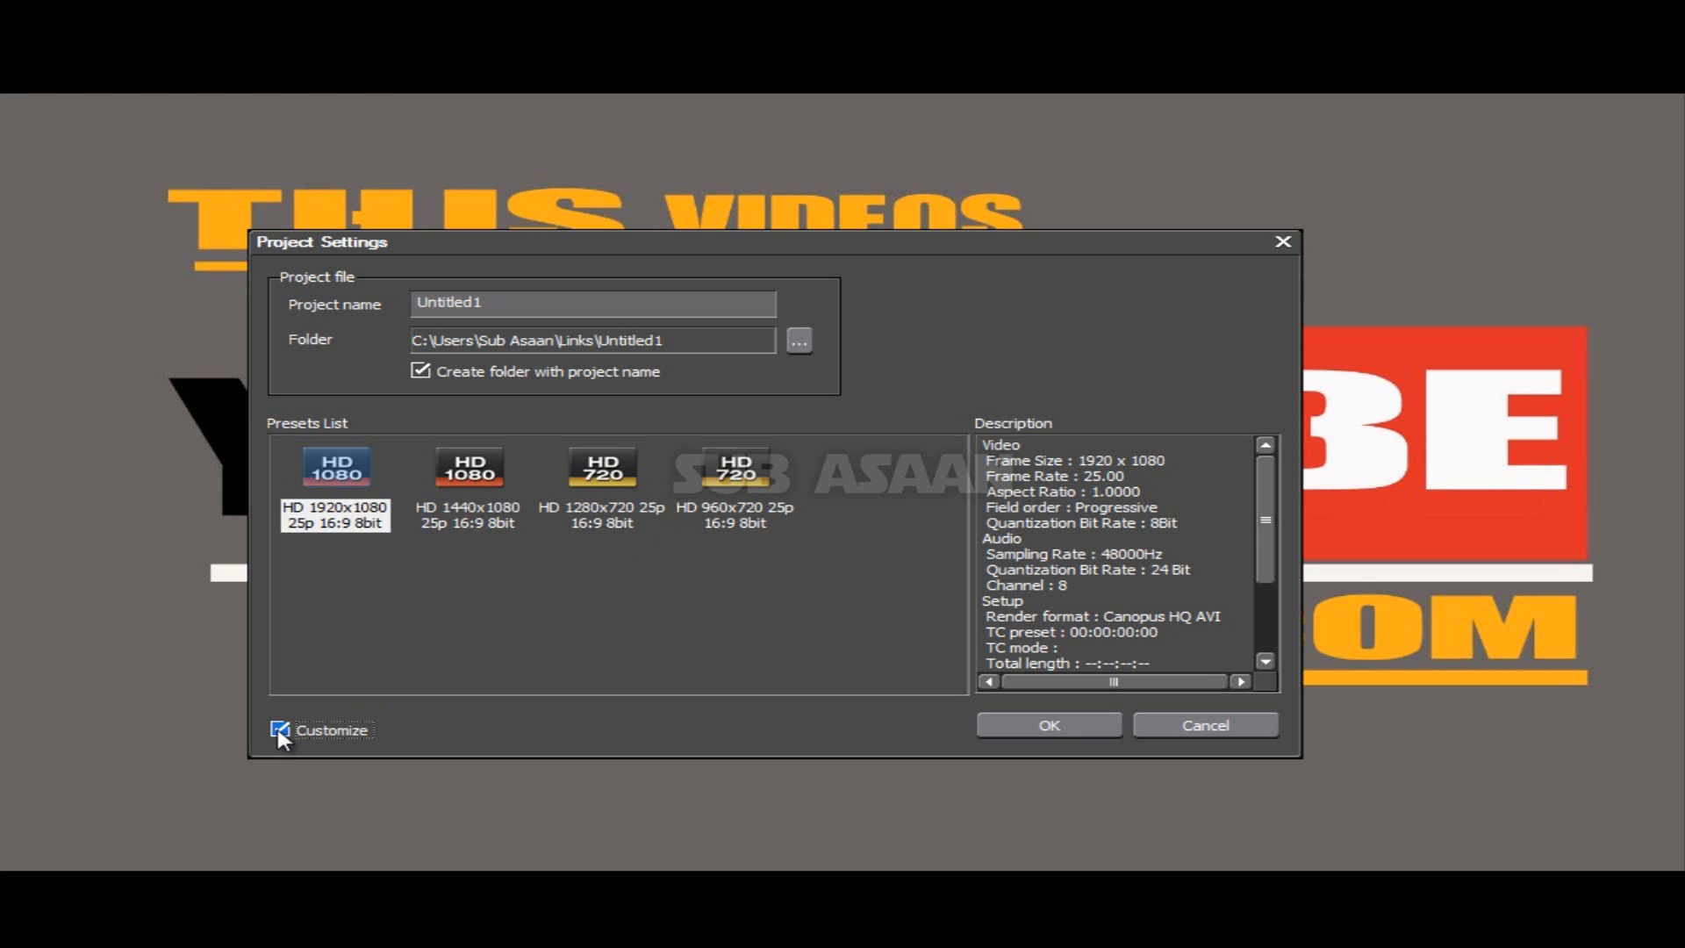
click(1051, 727)
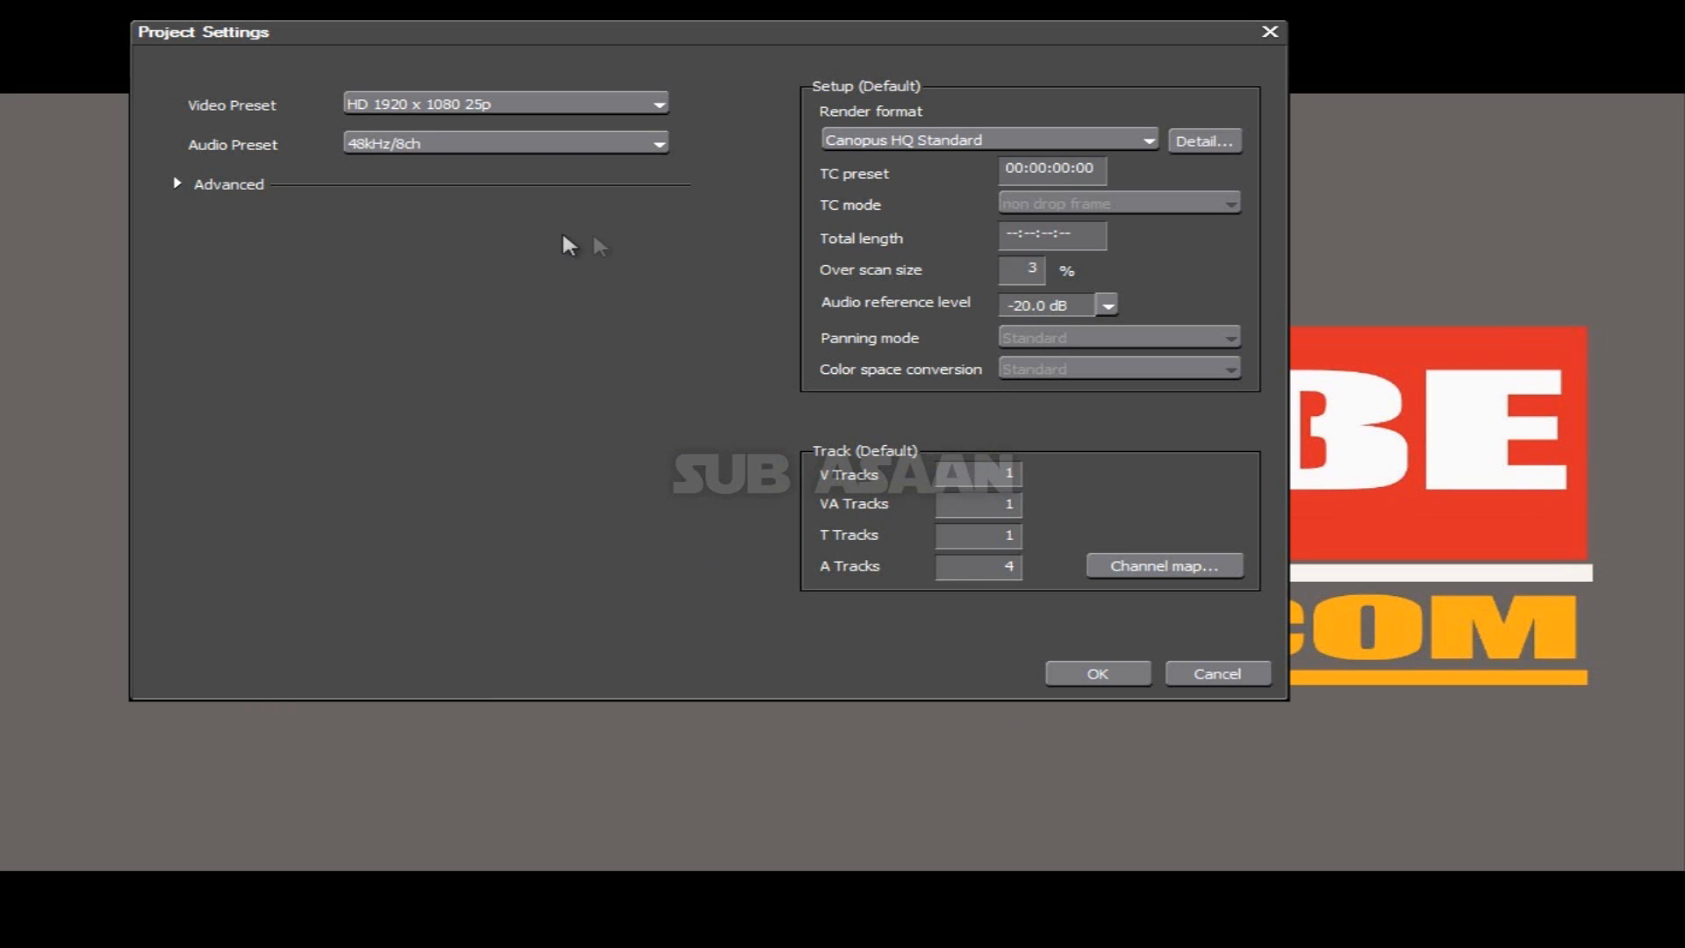
Step: Create the project with video preset HD 1920 x 1080 25p, audio preset 48kHz/8ch and render format Canopus HQ Standard
click(657, 105)
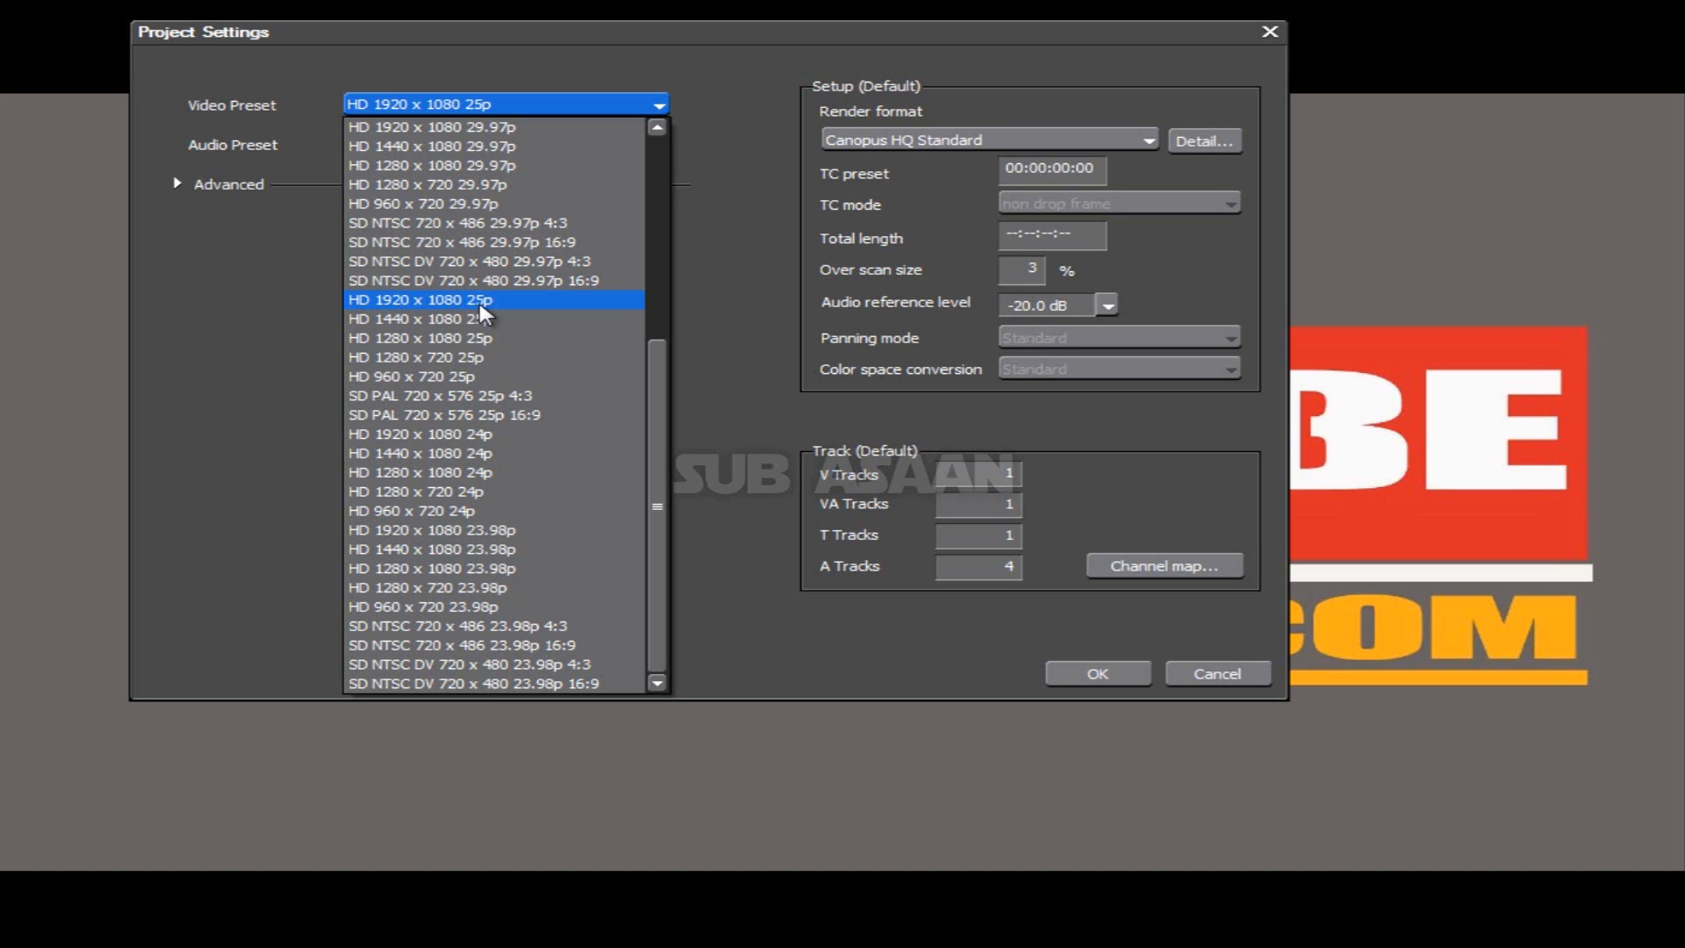
click(431, 301)
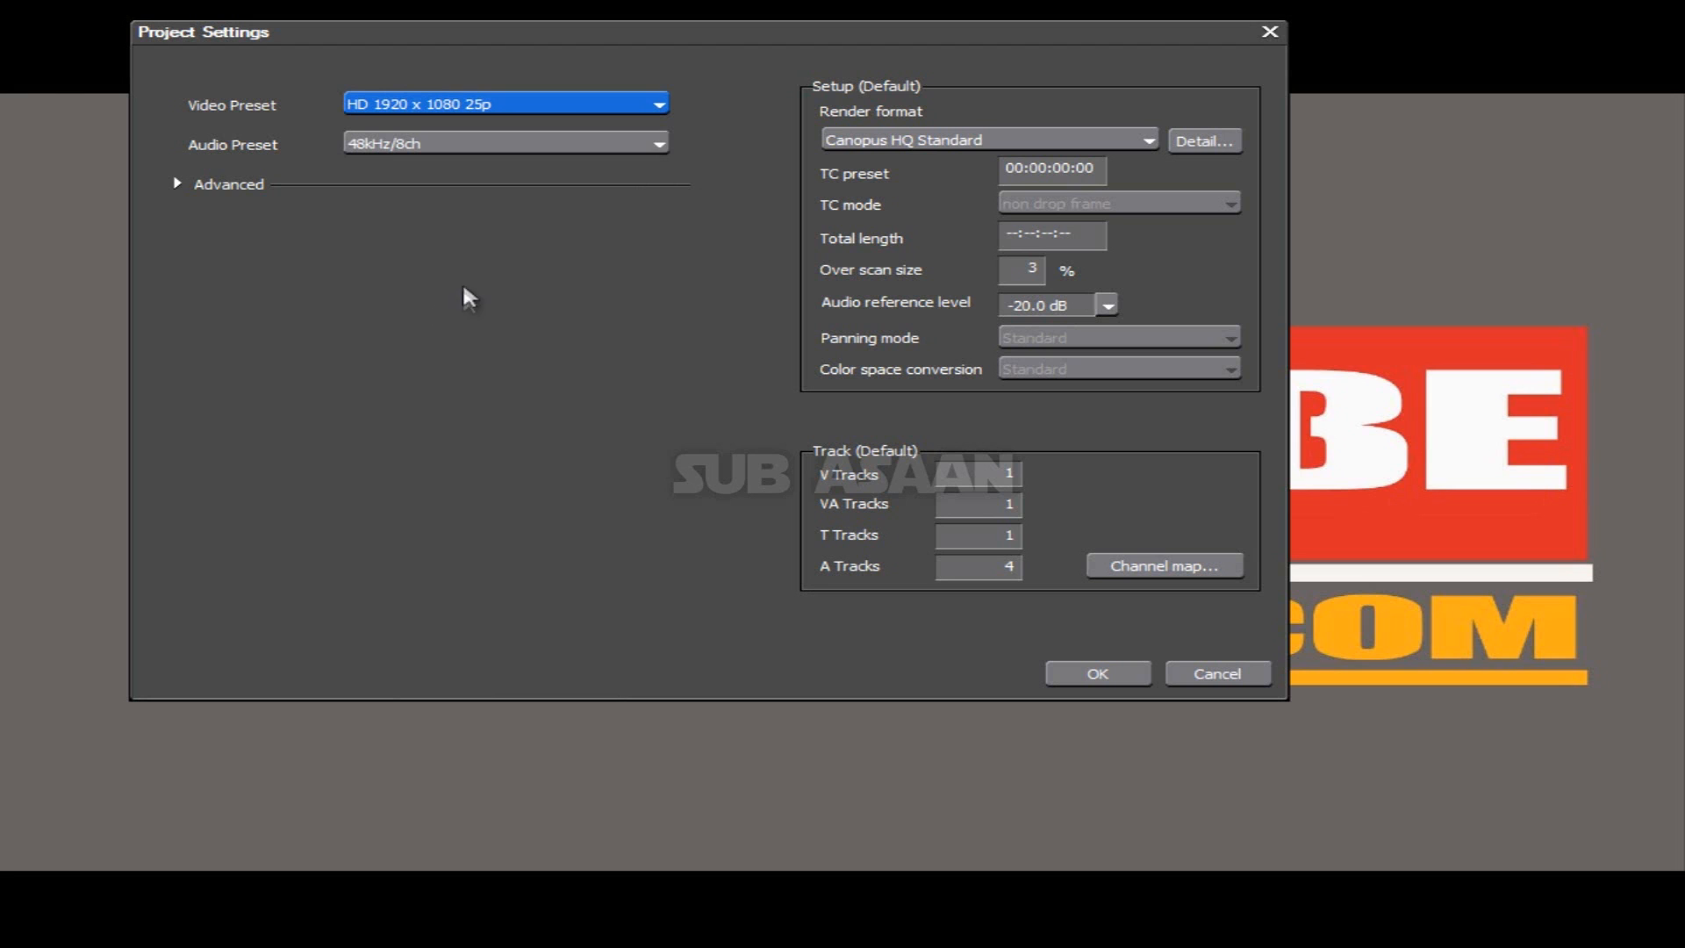
click(659, 144)
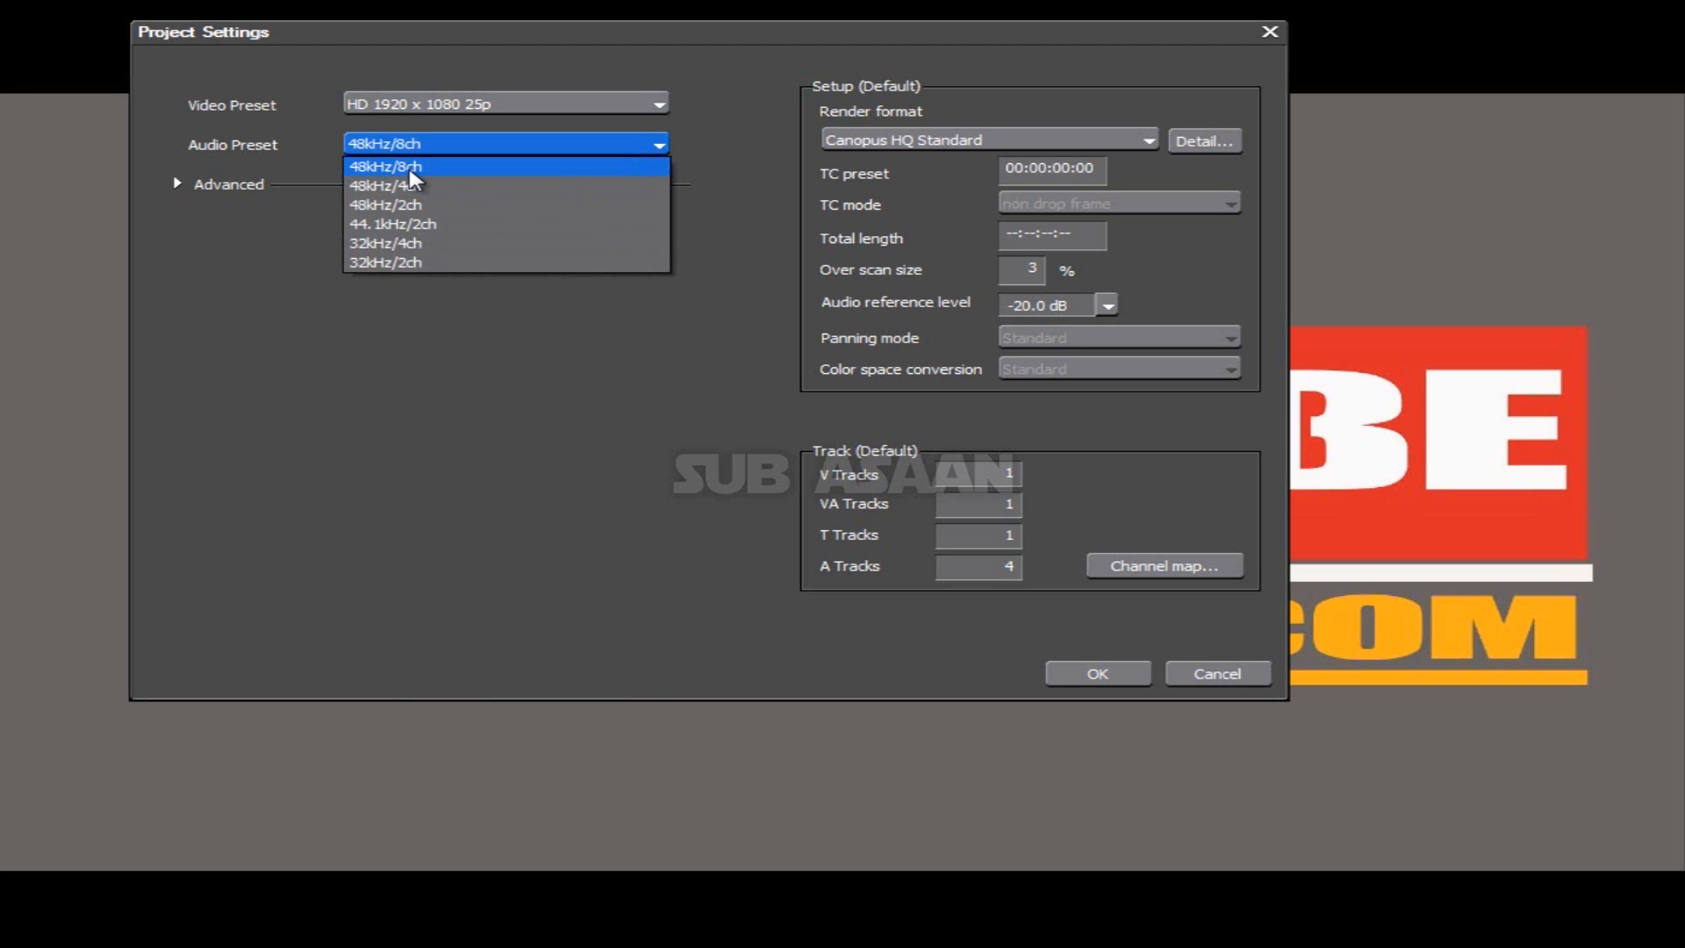
click(493, 166)
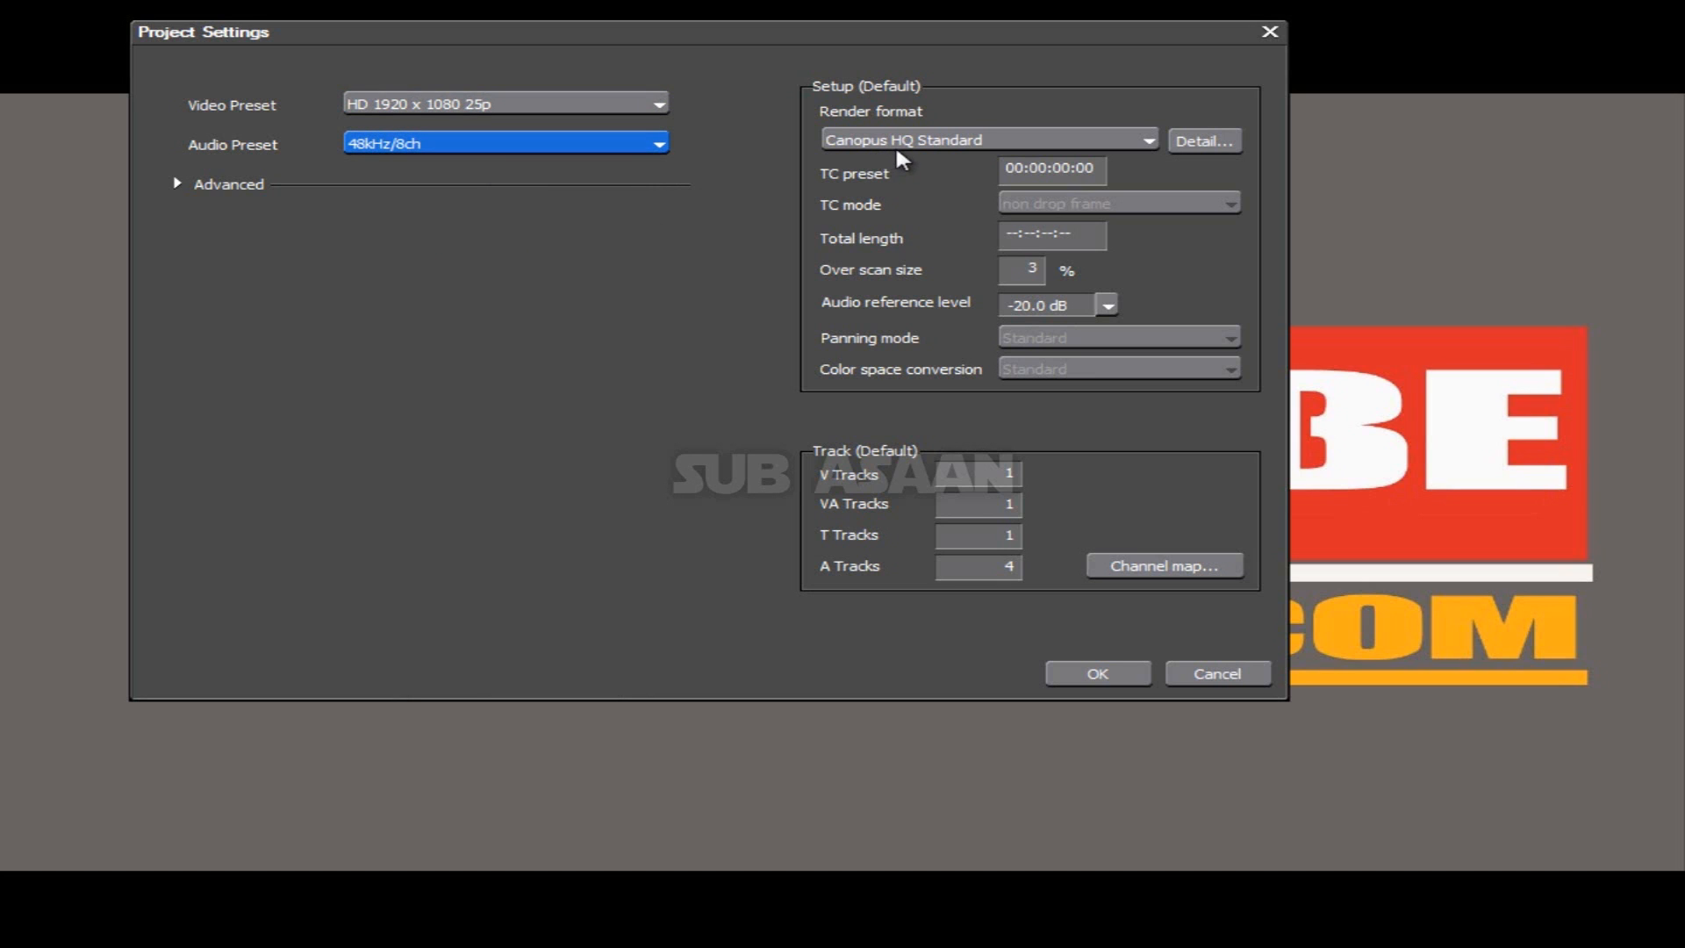
click(1149, 143)
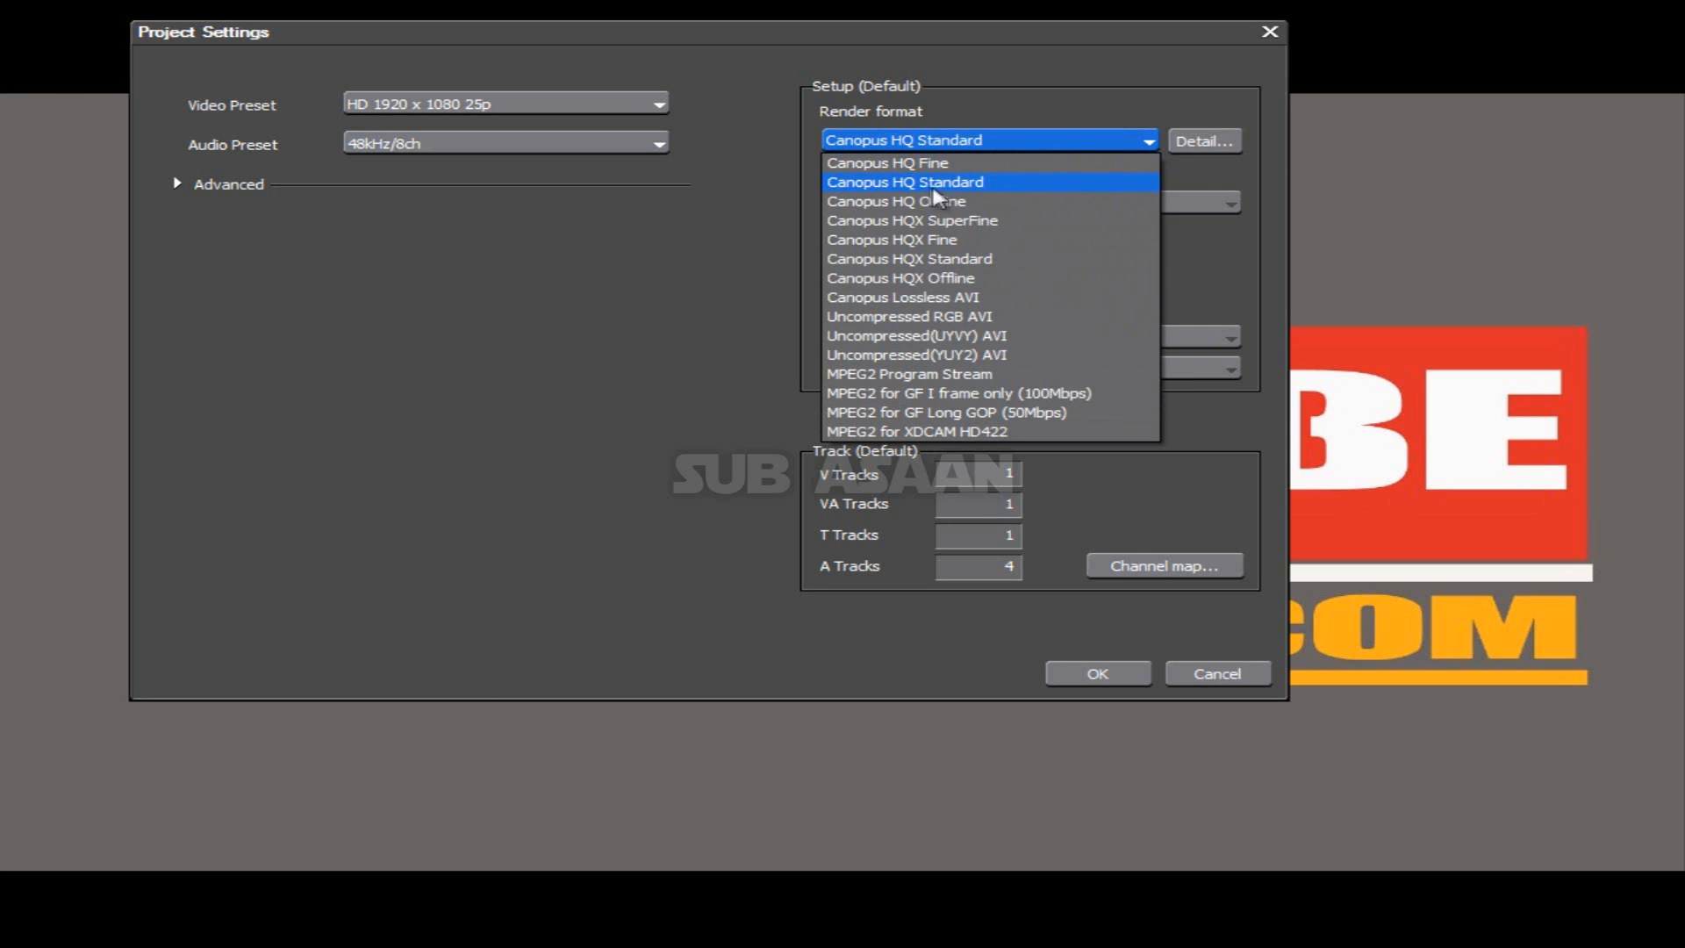
click(963, 183)
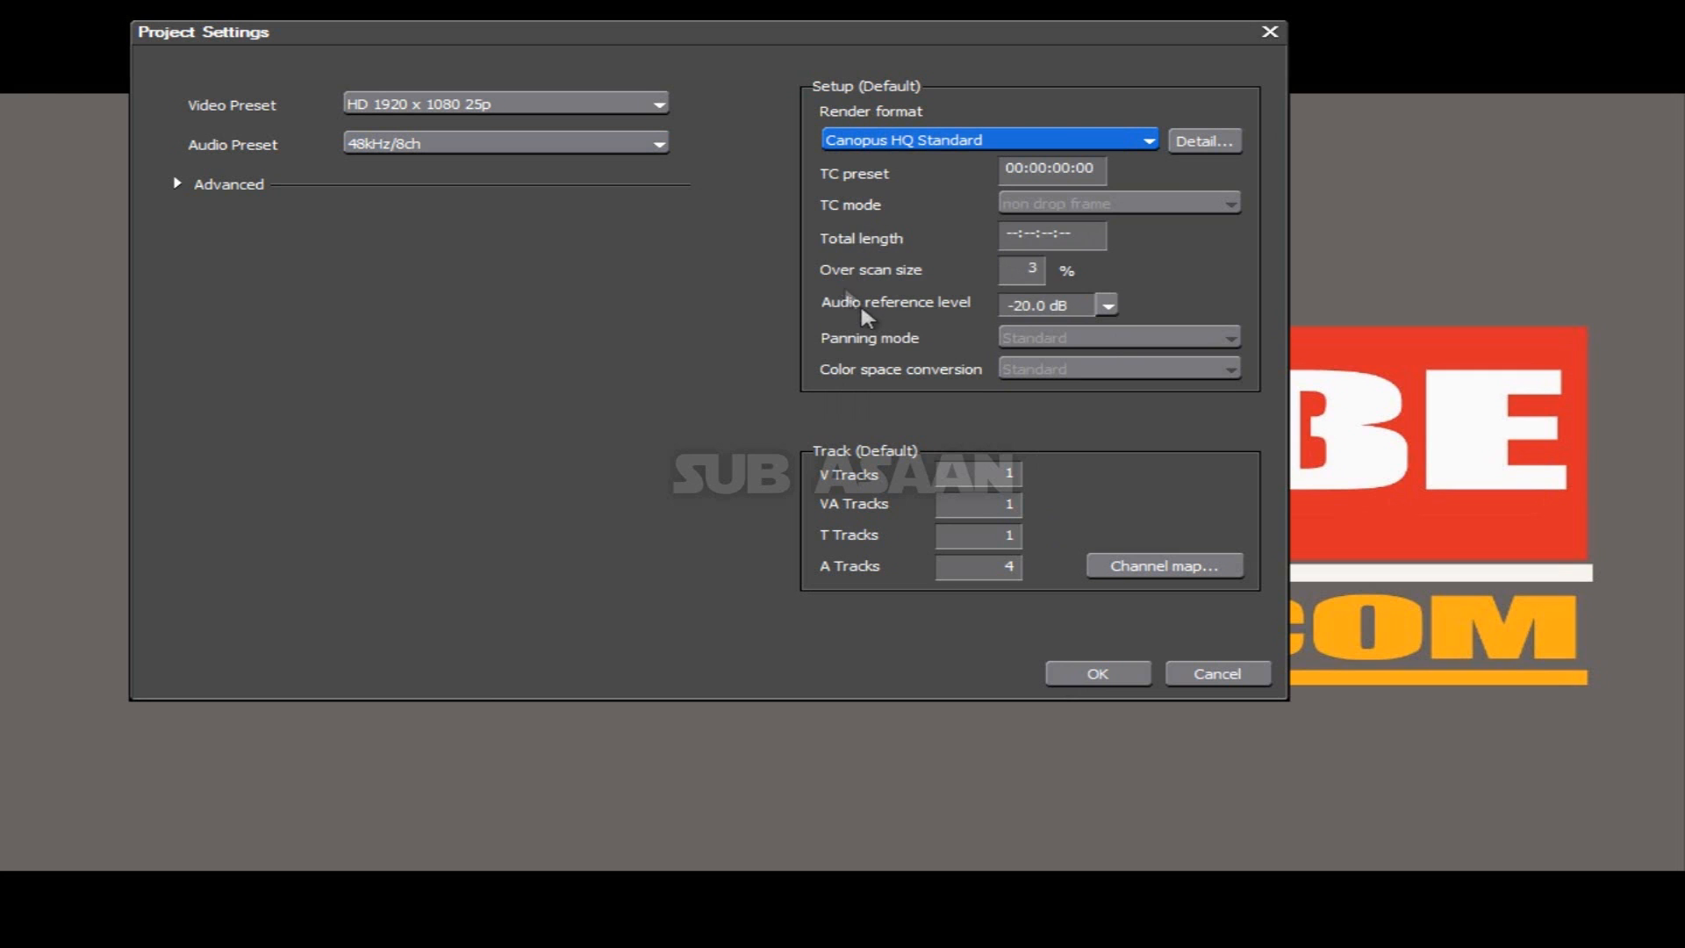
click(1097, 674)
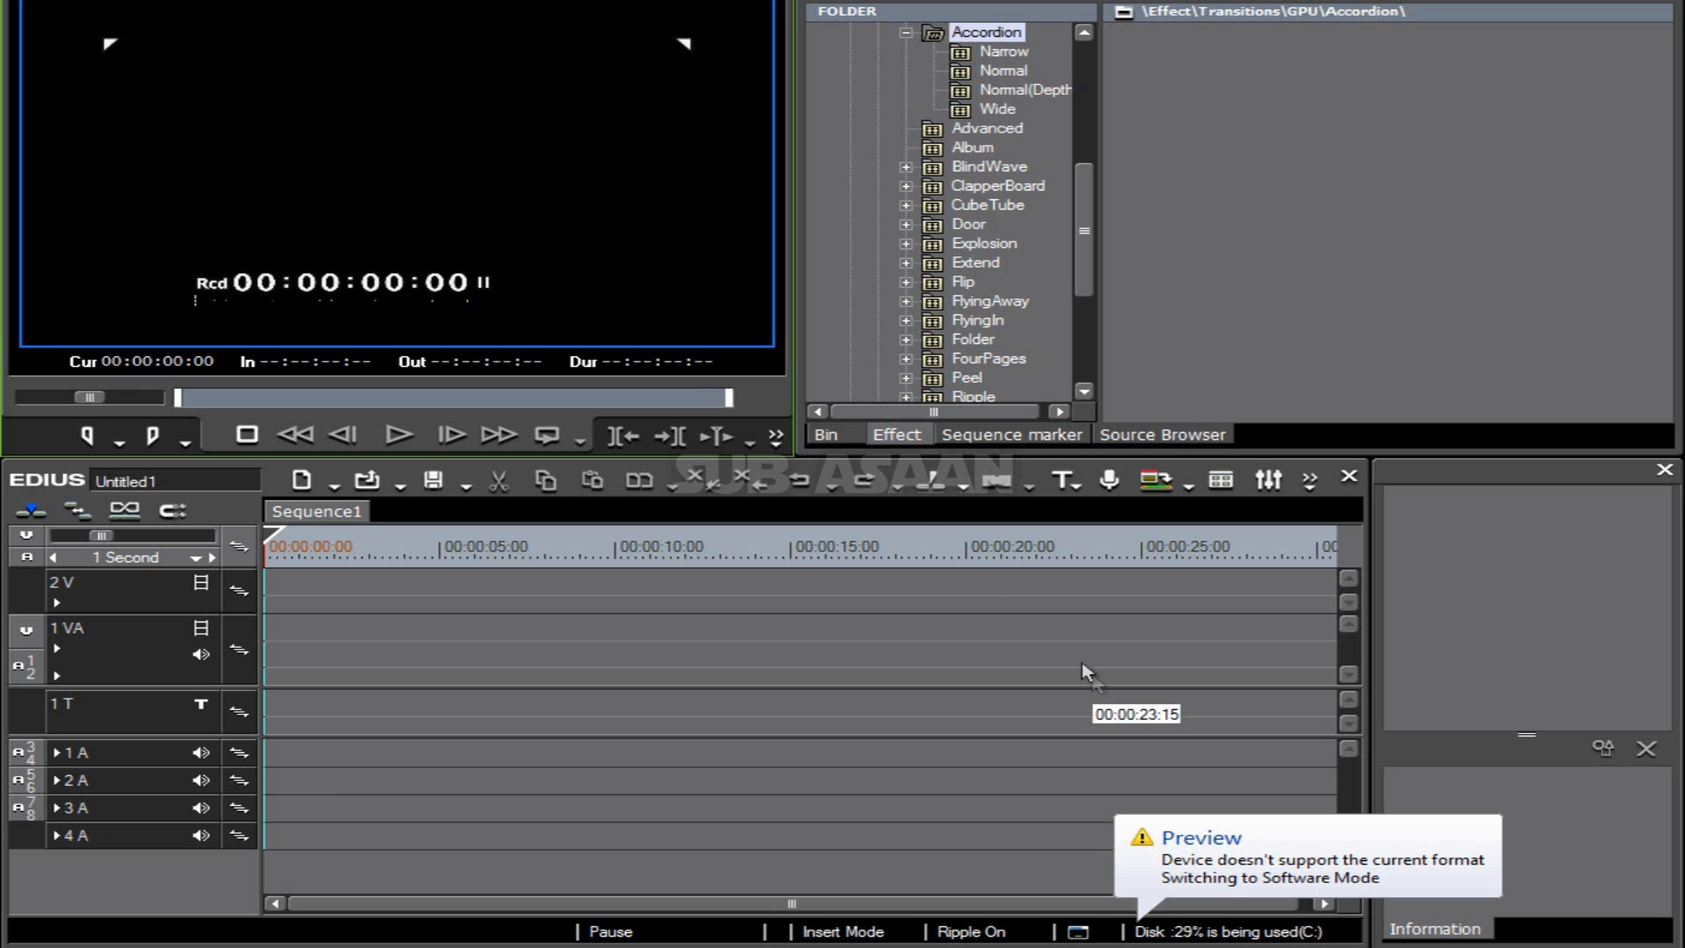
Step: Import the image 06 from the My Pictures folder into the project bin
click(827, 433)
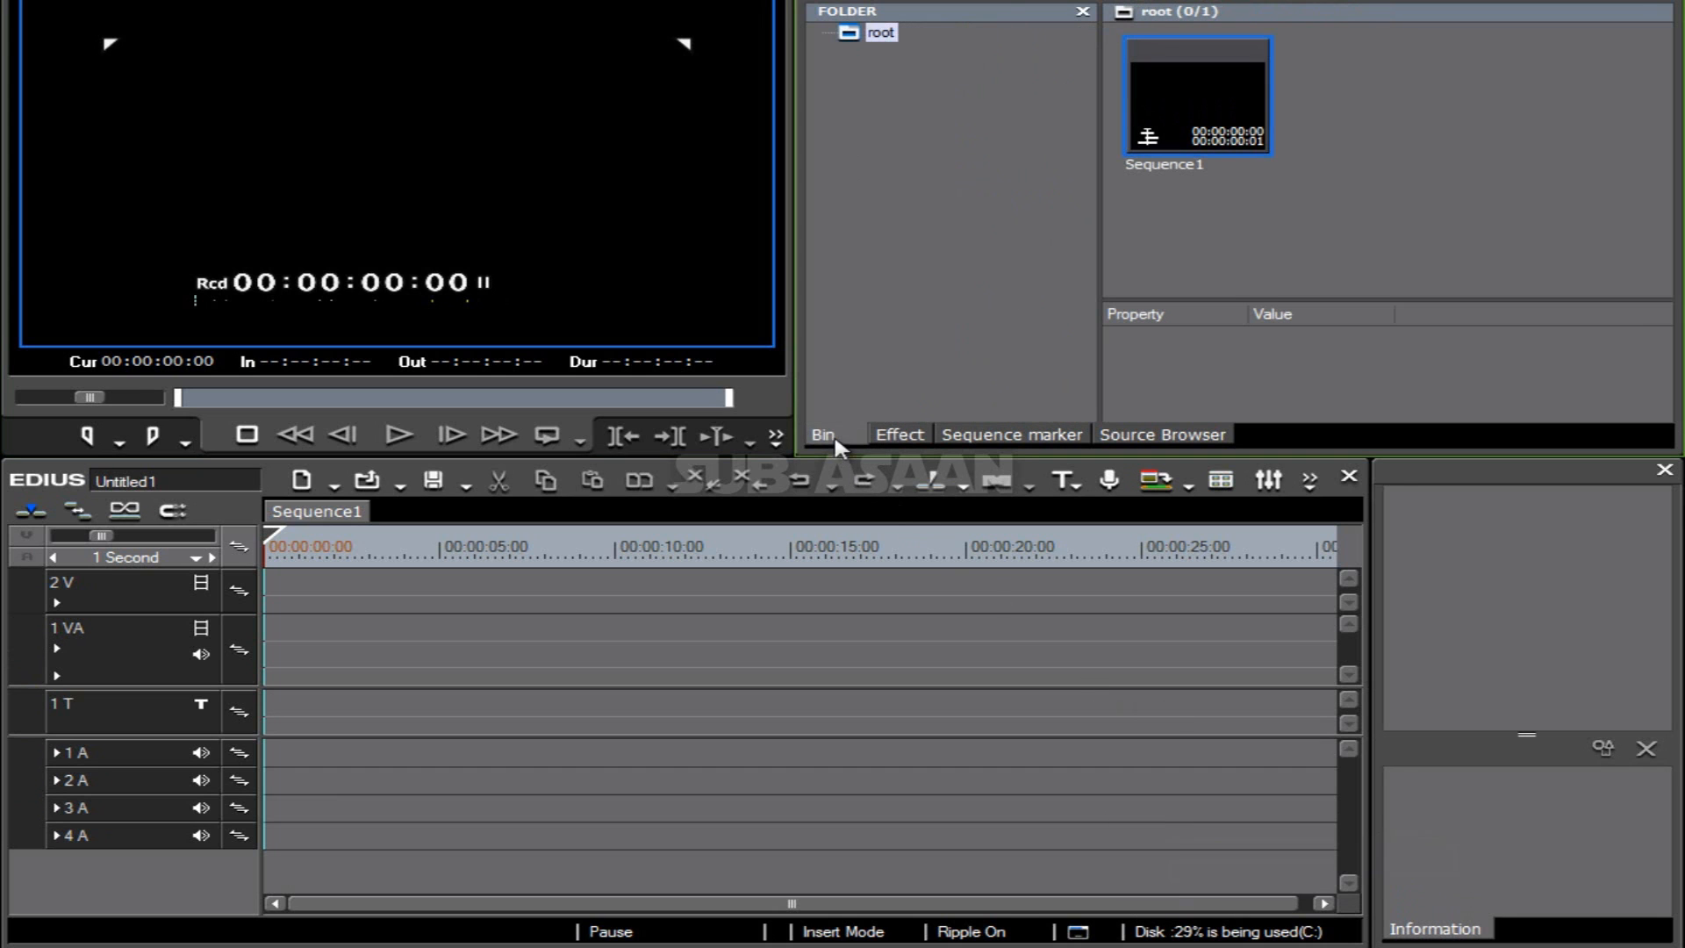
double_click(1305, 215)
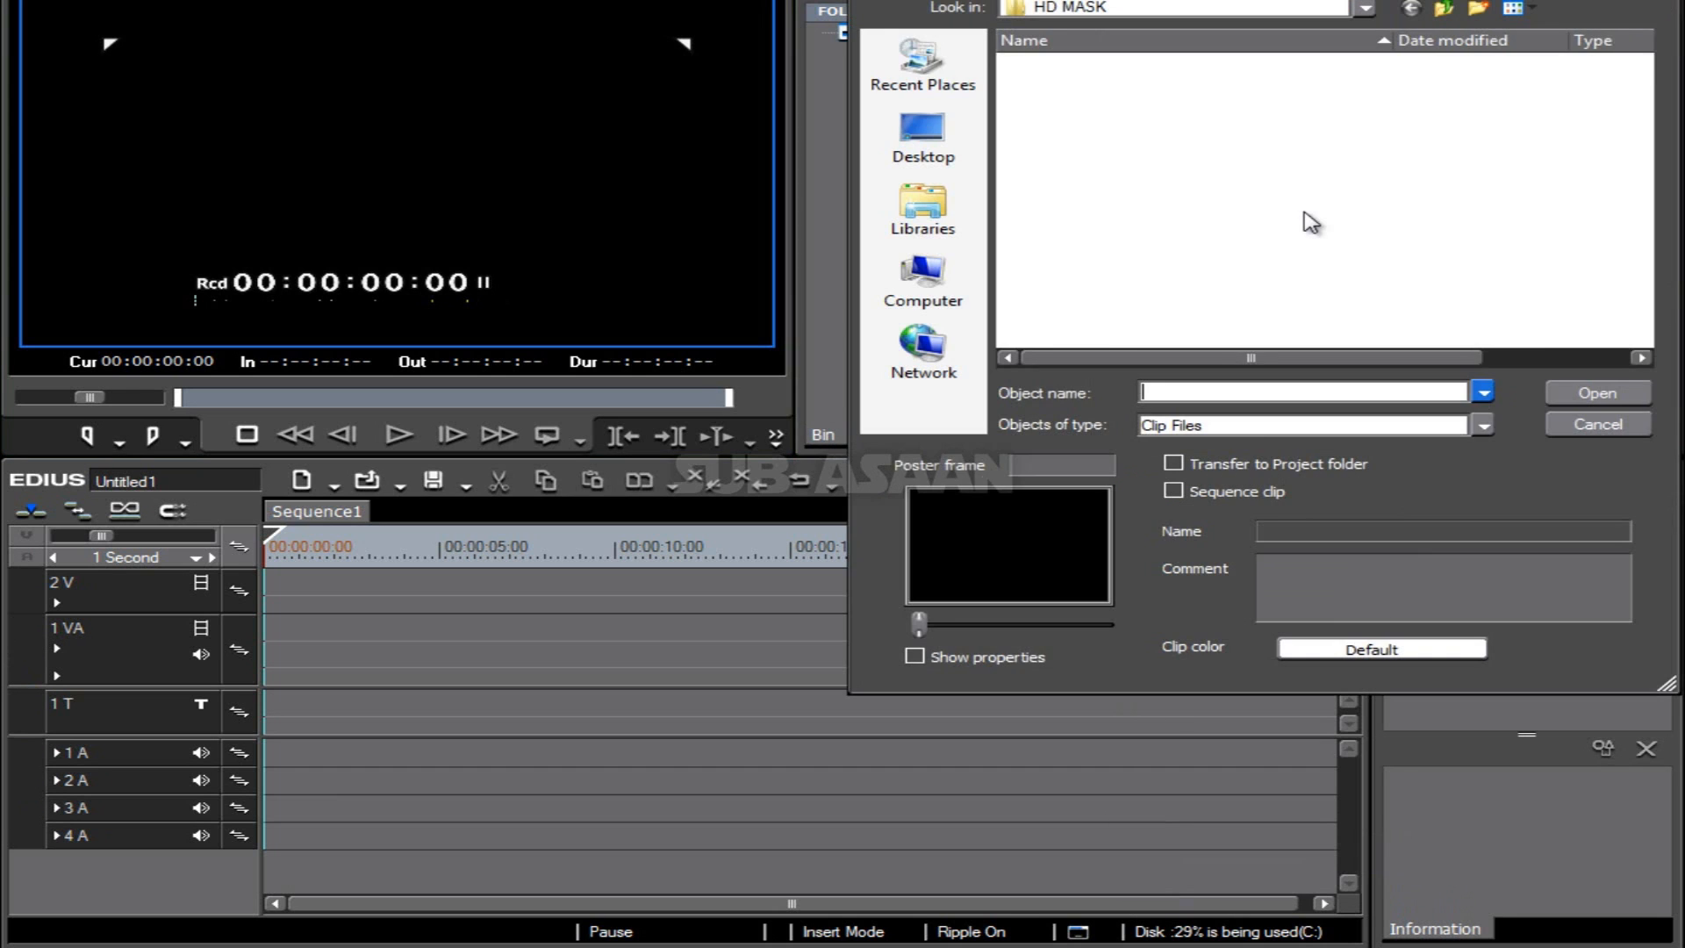
click(927, 279)
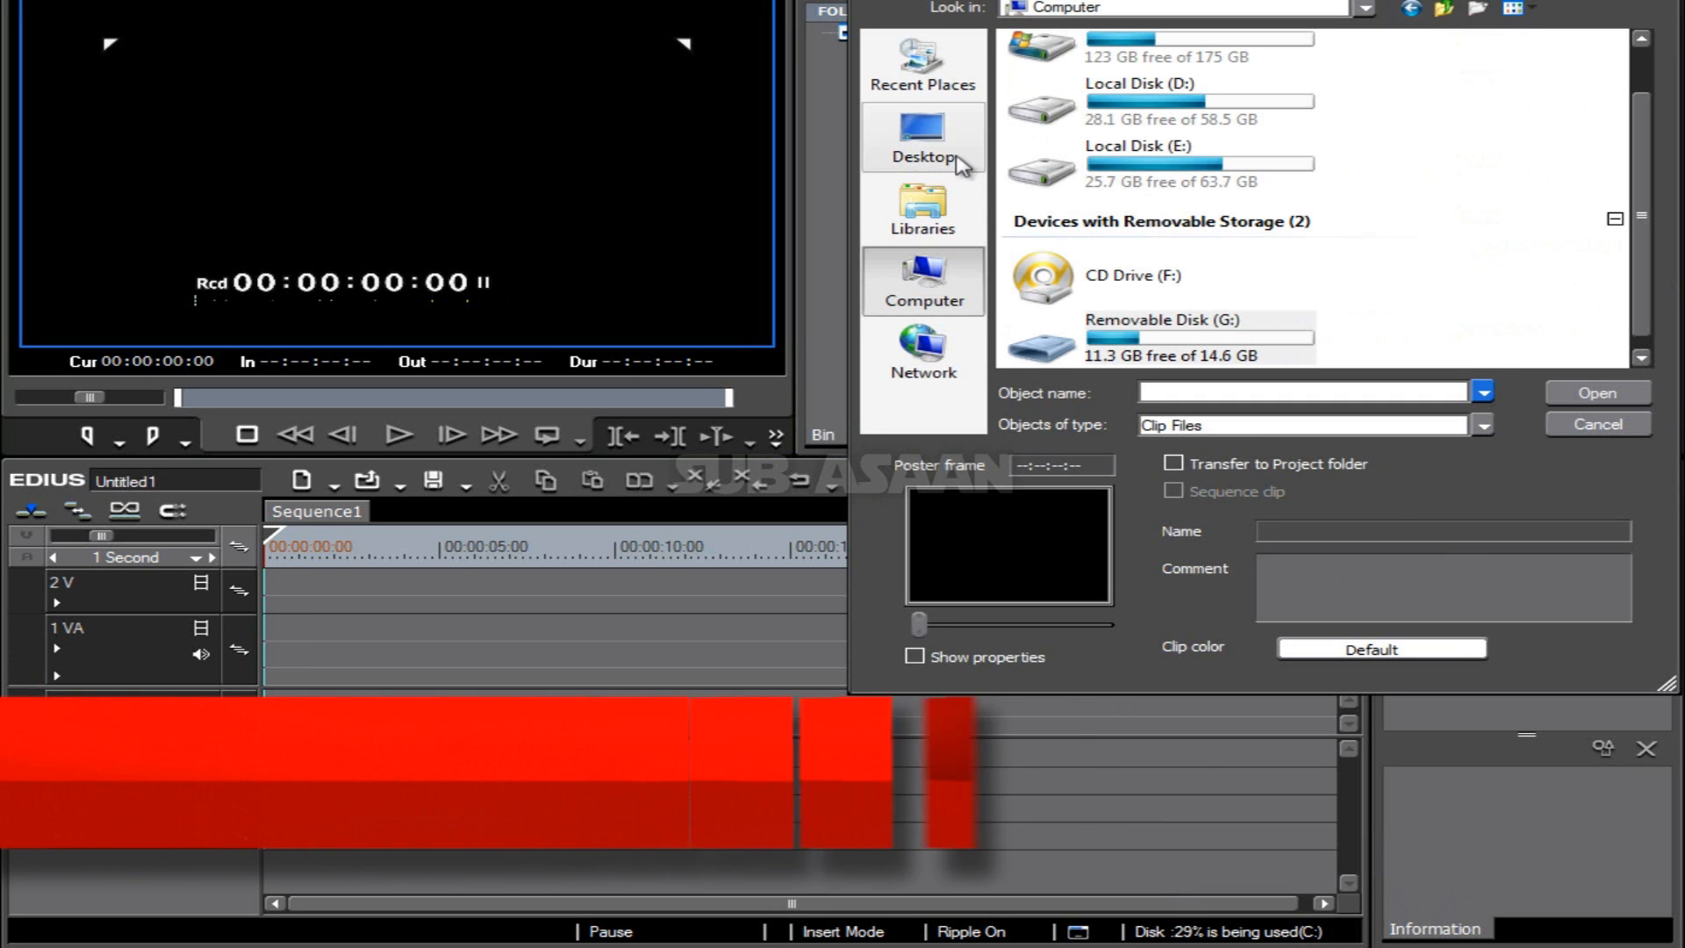
click(923, 158)
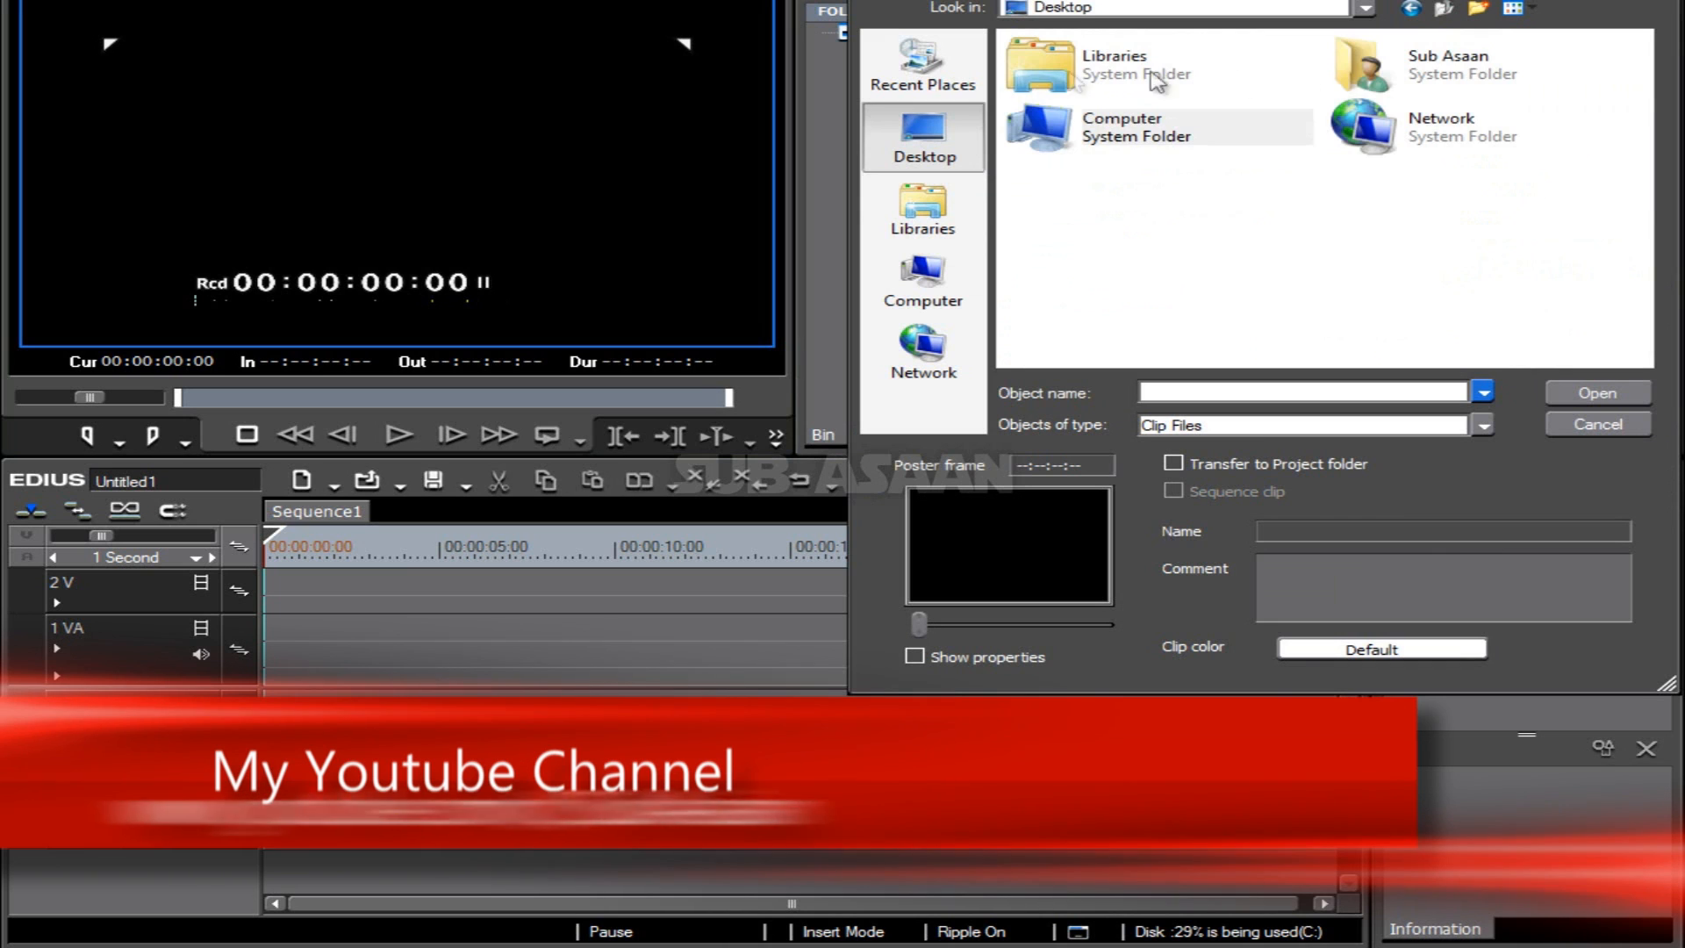
double_click(1385, 68)
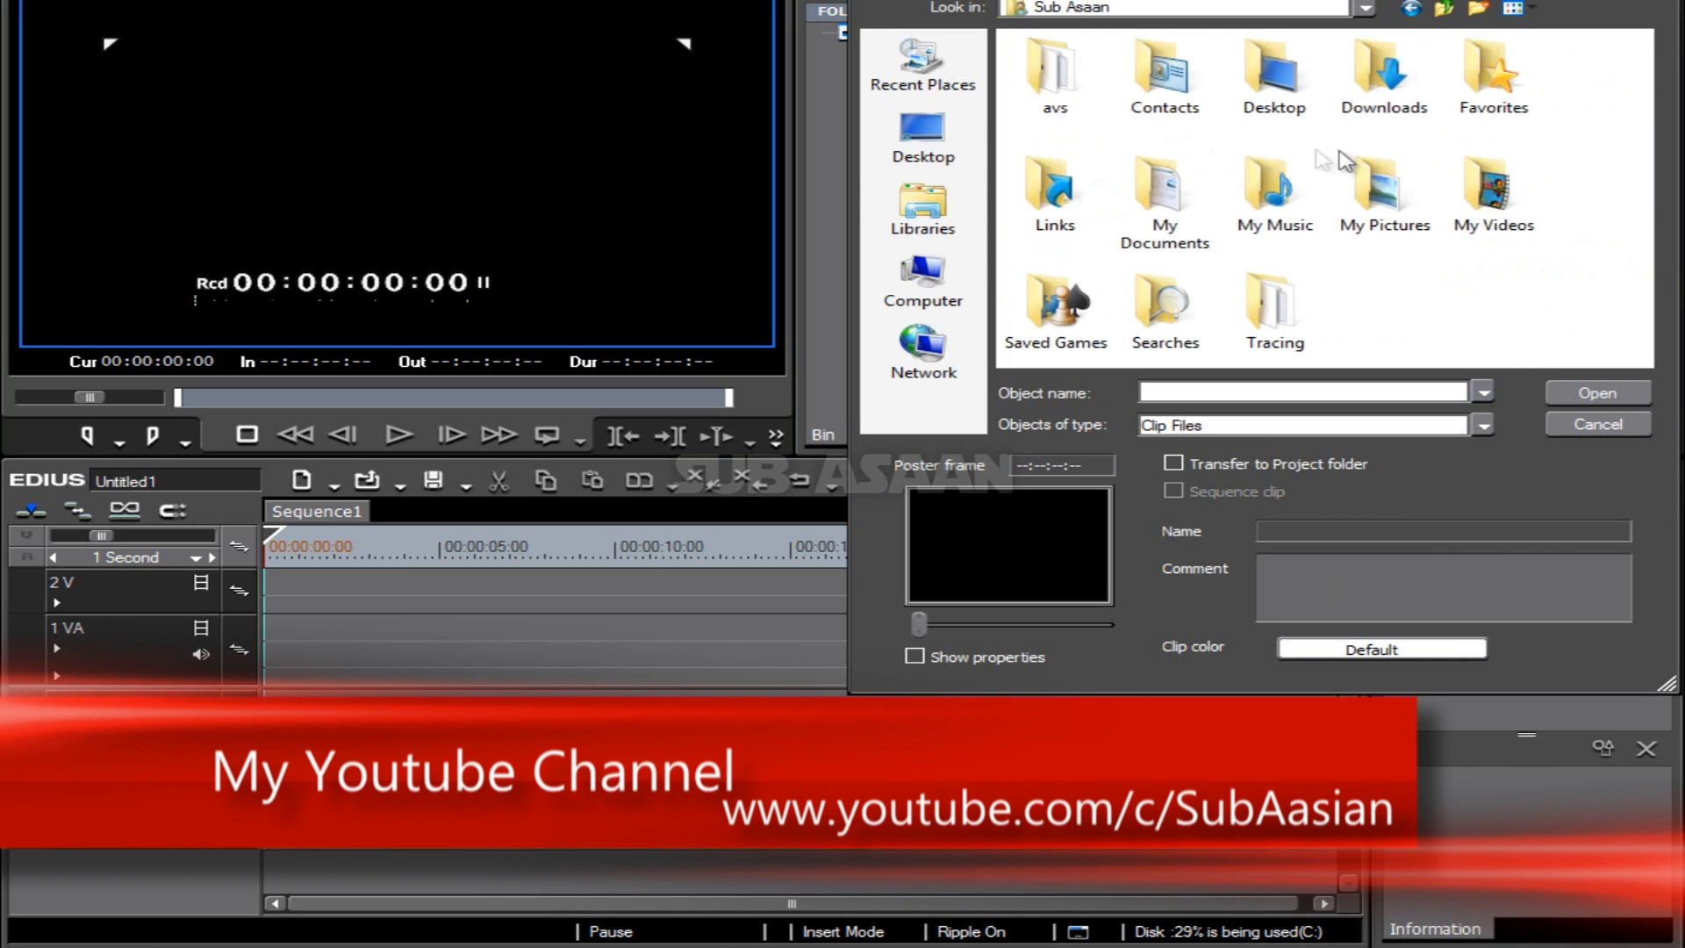
click(1378, 227)
double_click(1378, 228)
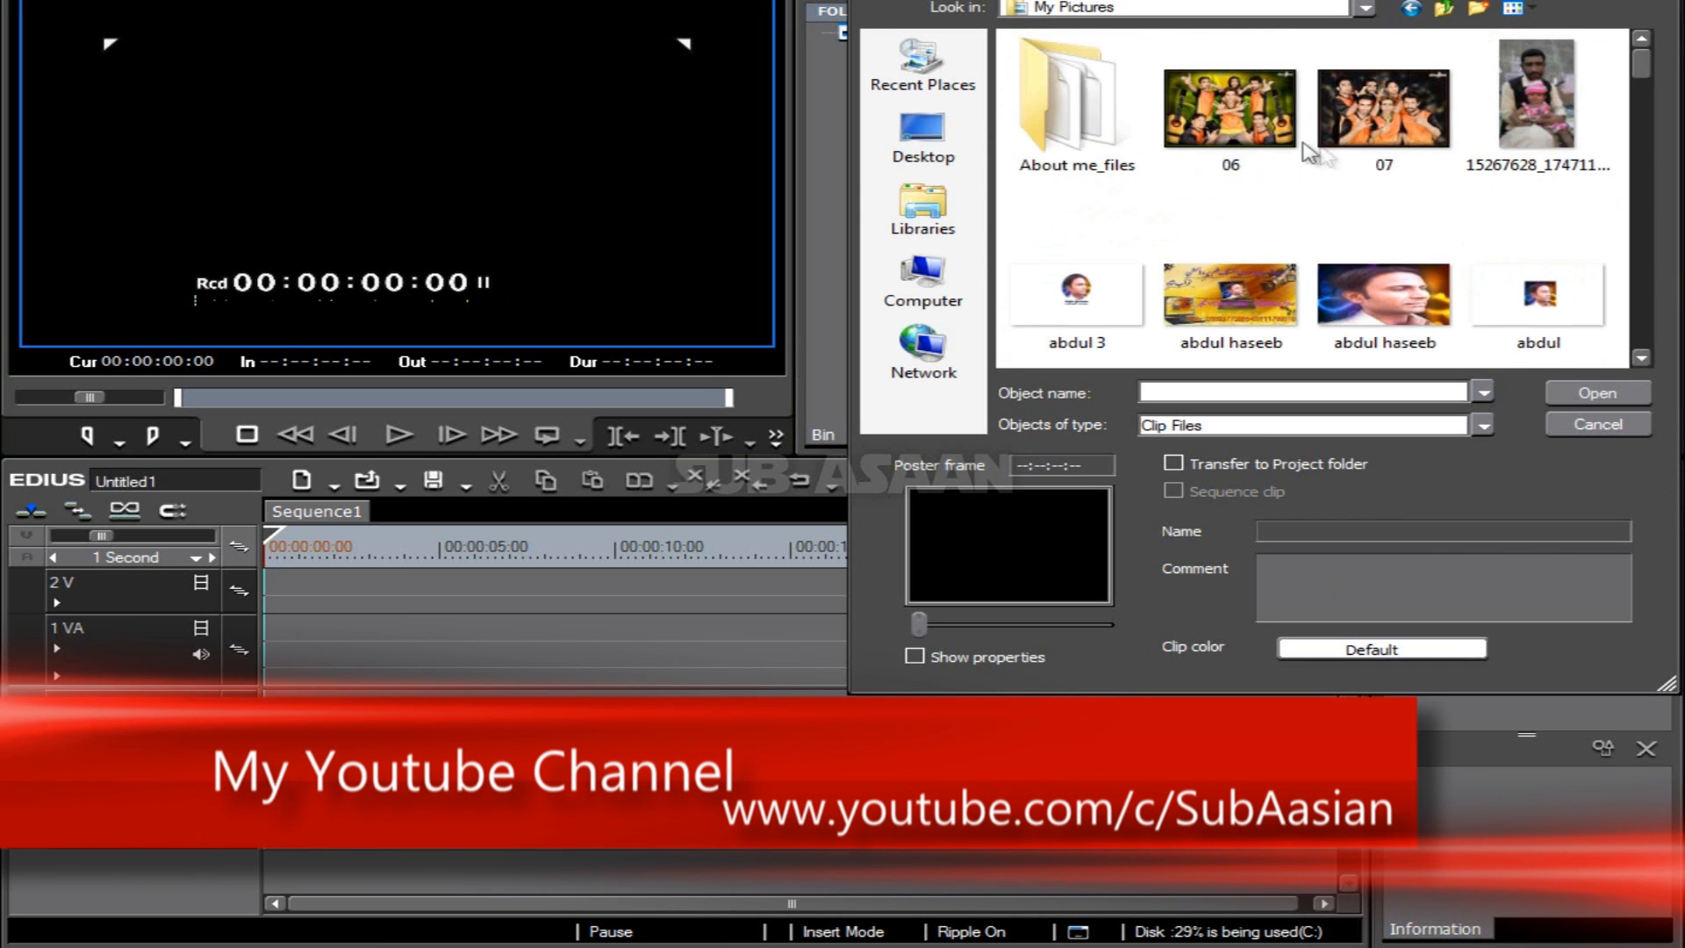
click(1251, 123)
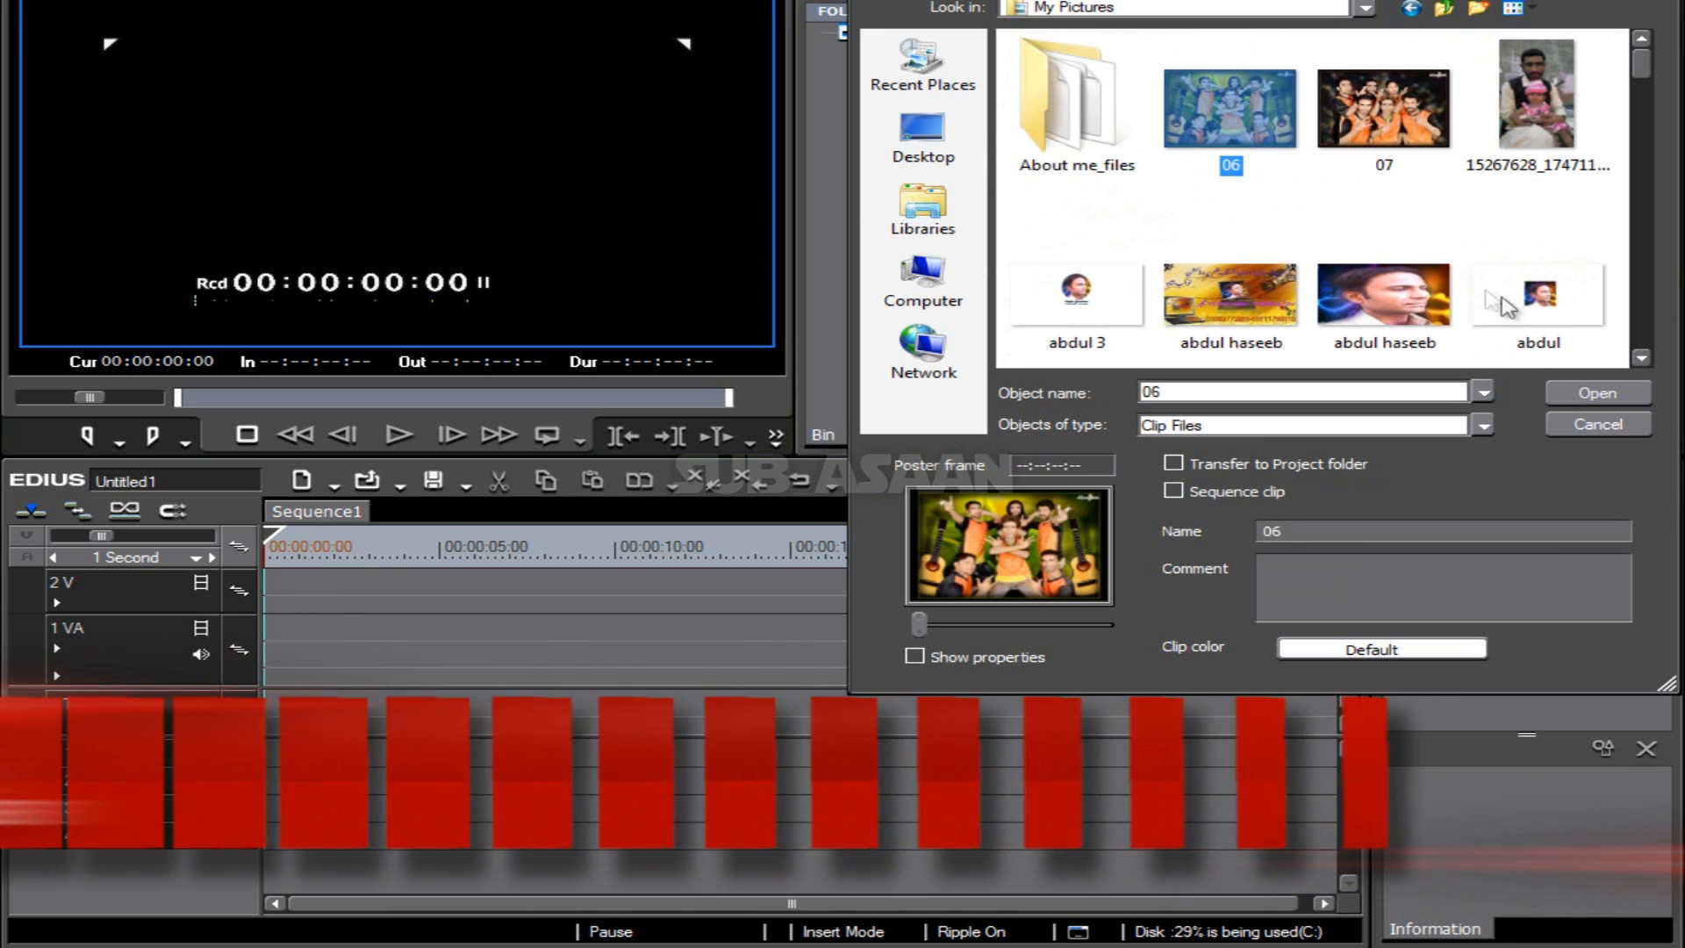
click(1598, 392)
Step: Import the portrait image with the blue and orange background from My Pictures into the bin
double_click(1440, 244)
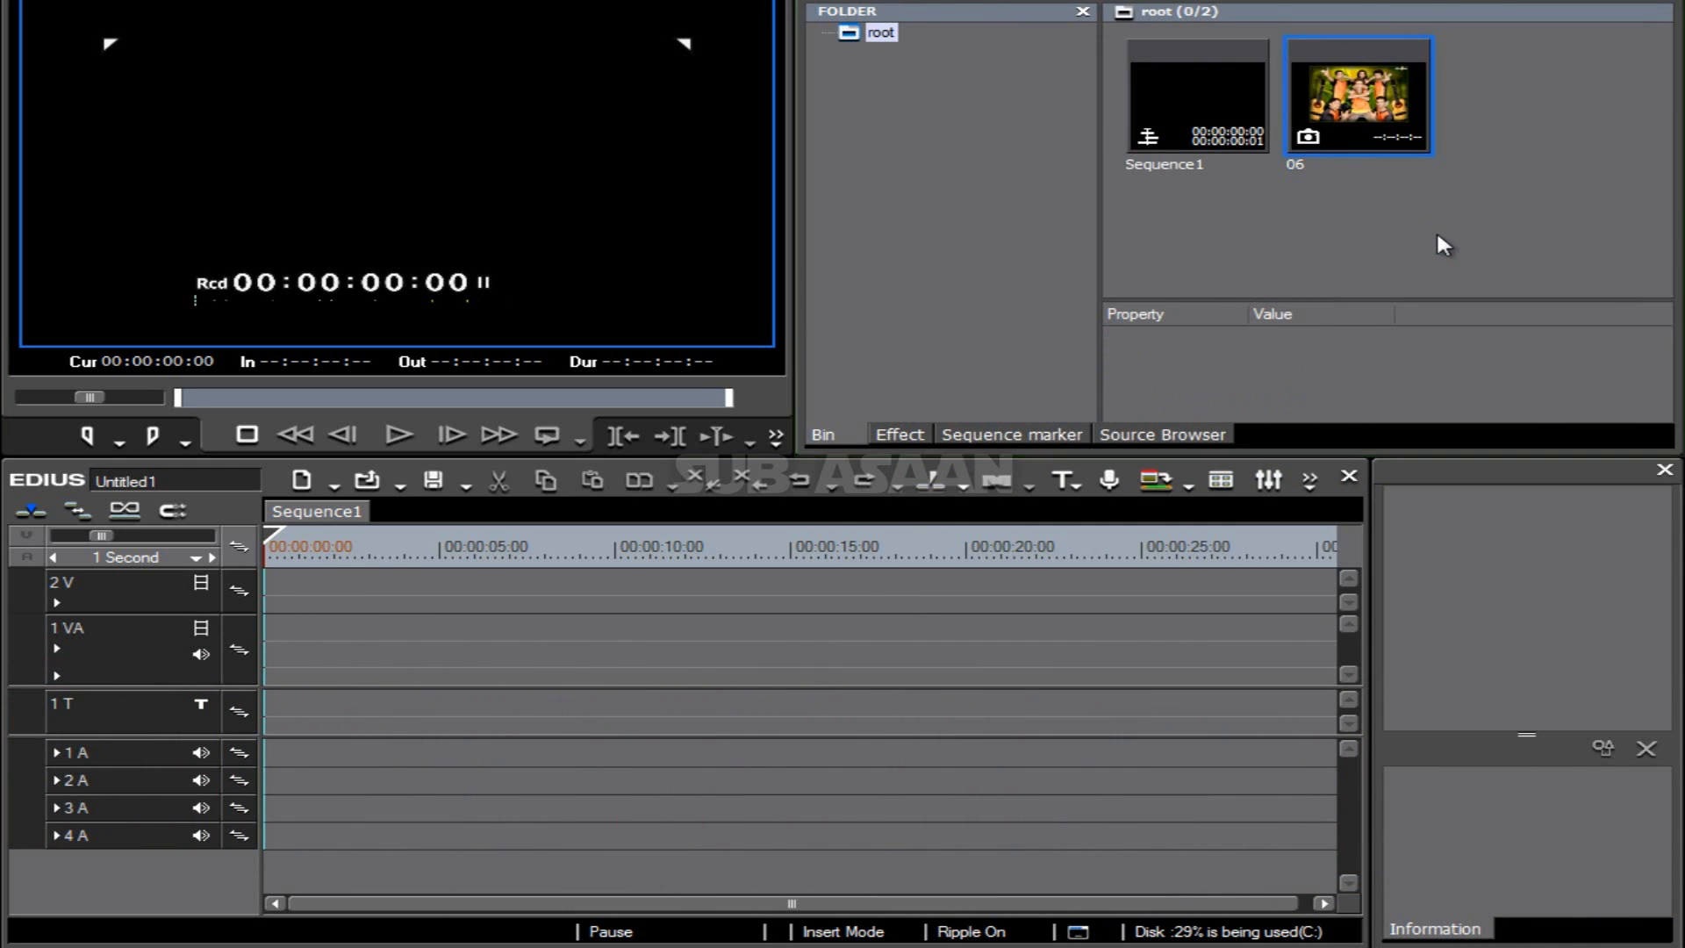
click(1414, 303)
click(1598, 392)
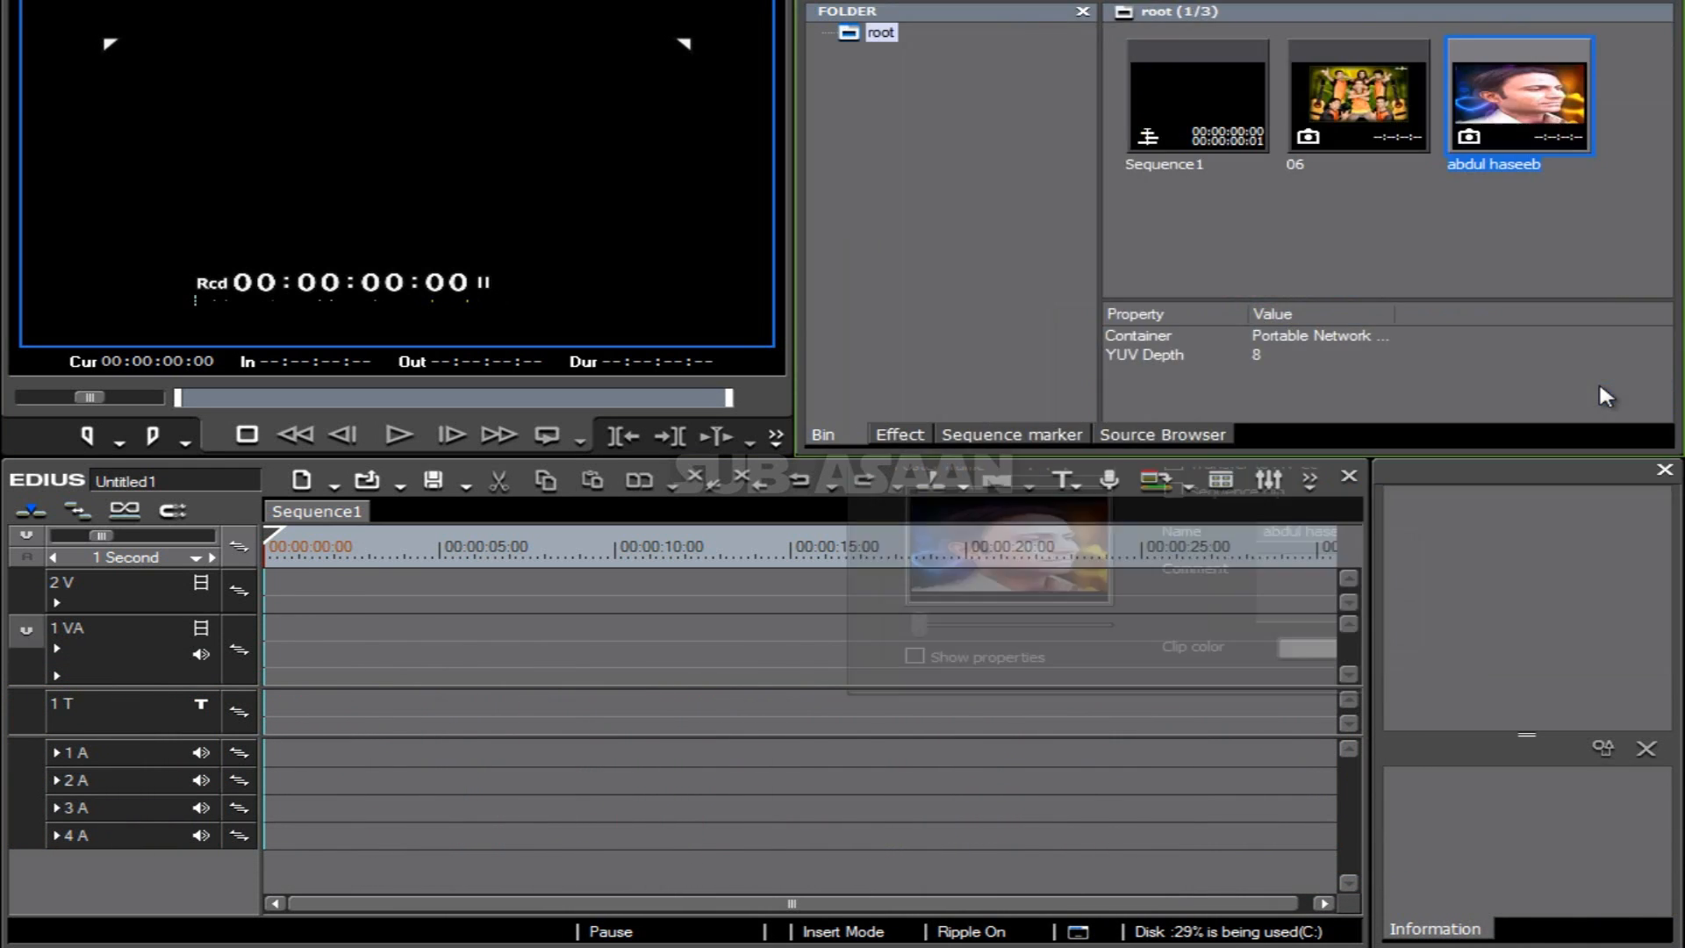
Step: Place the portrait image at the start of the 2 V track and image 06 directly after it
drag(1496, 104, 281, 612)
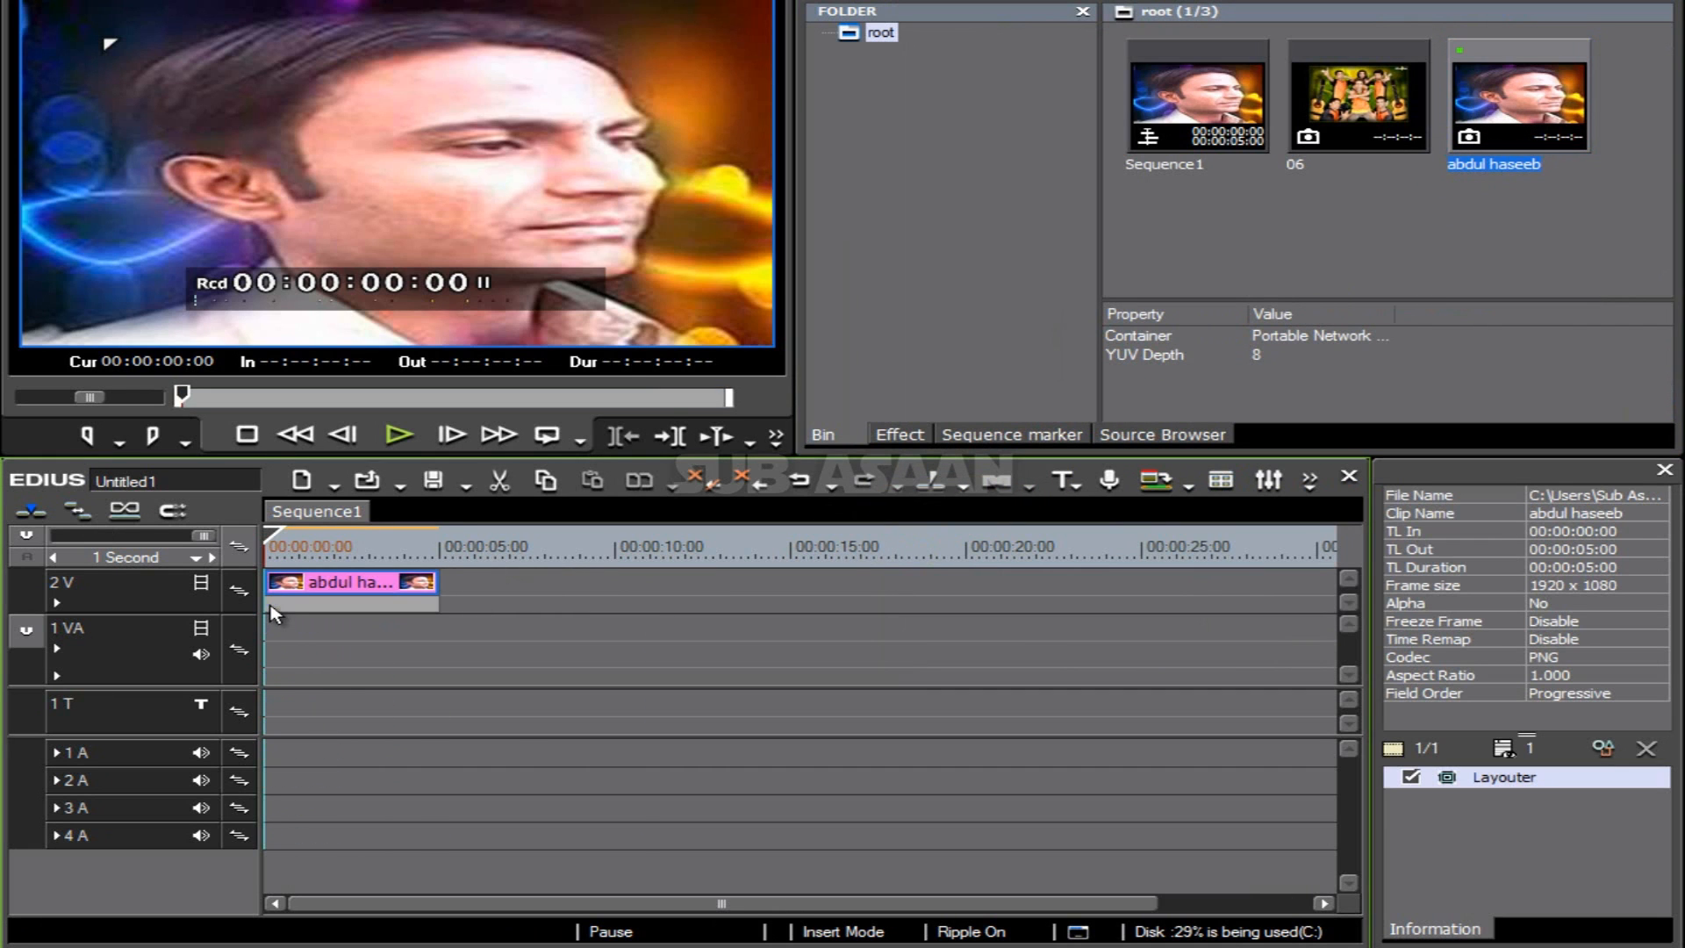
drag(1396, 106, 483, 617)
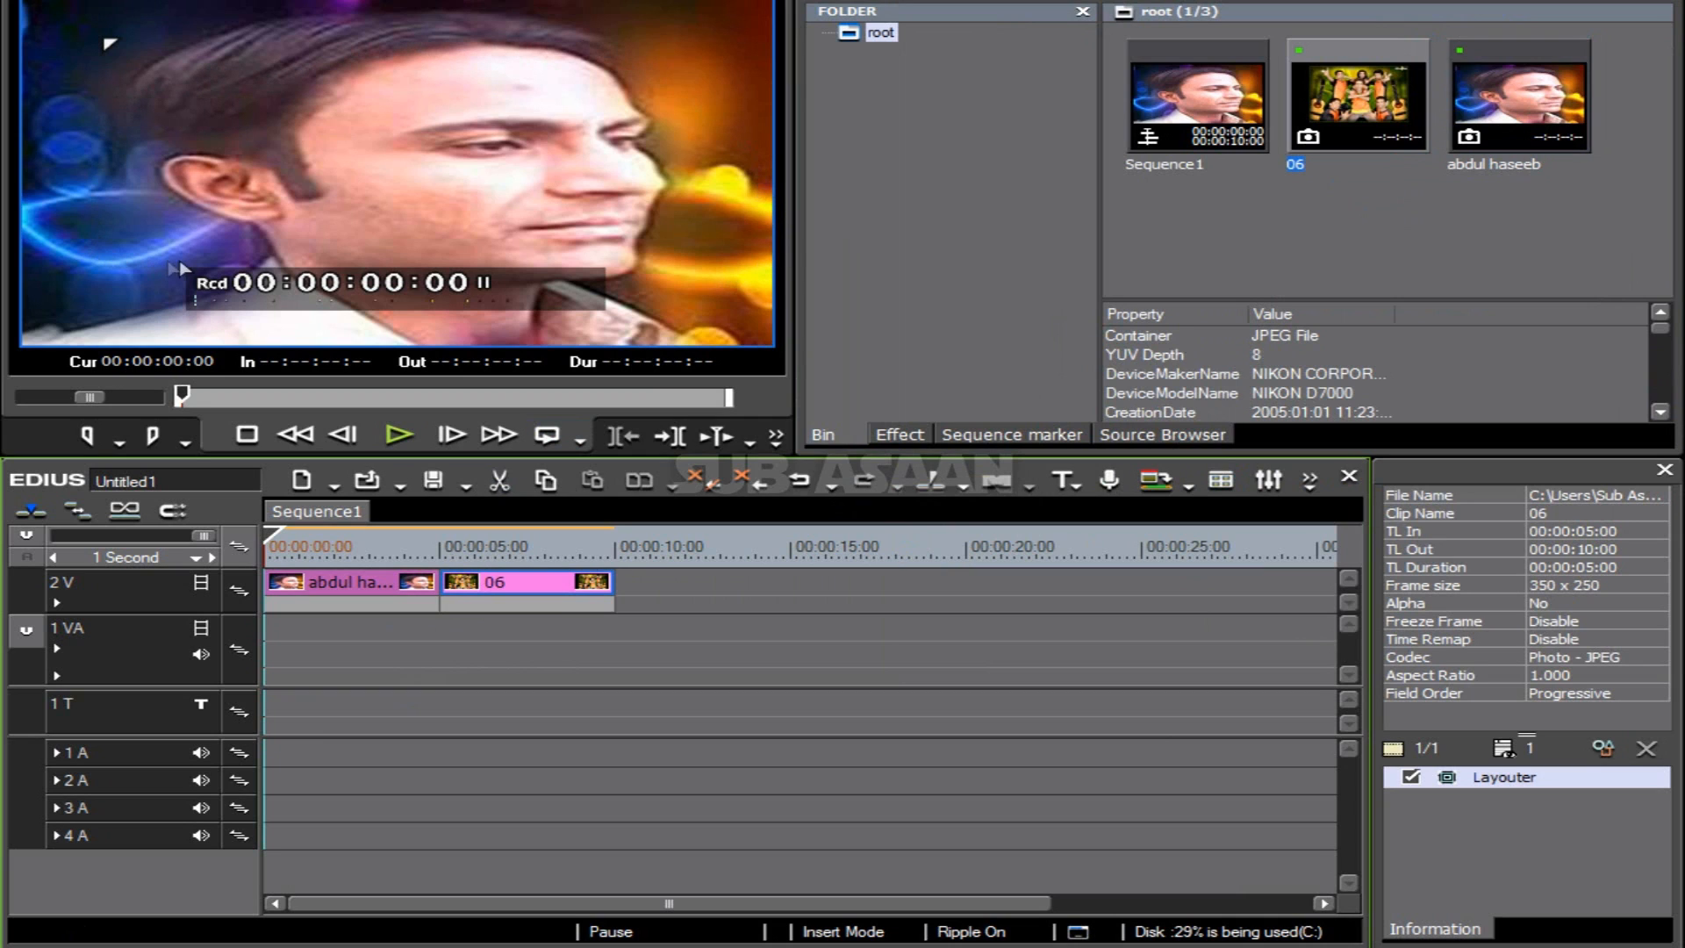
Step: Enable Ignore pixel aspect in the Layouter settings of the portrait clip on the 2 V track and confirm
click(354, 589)
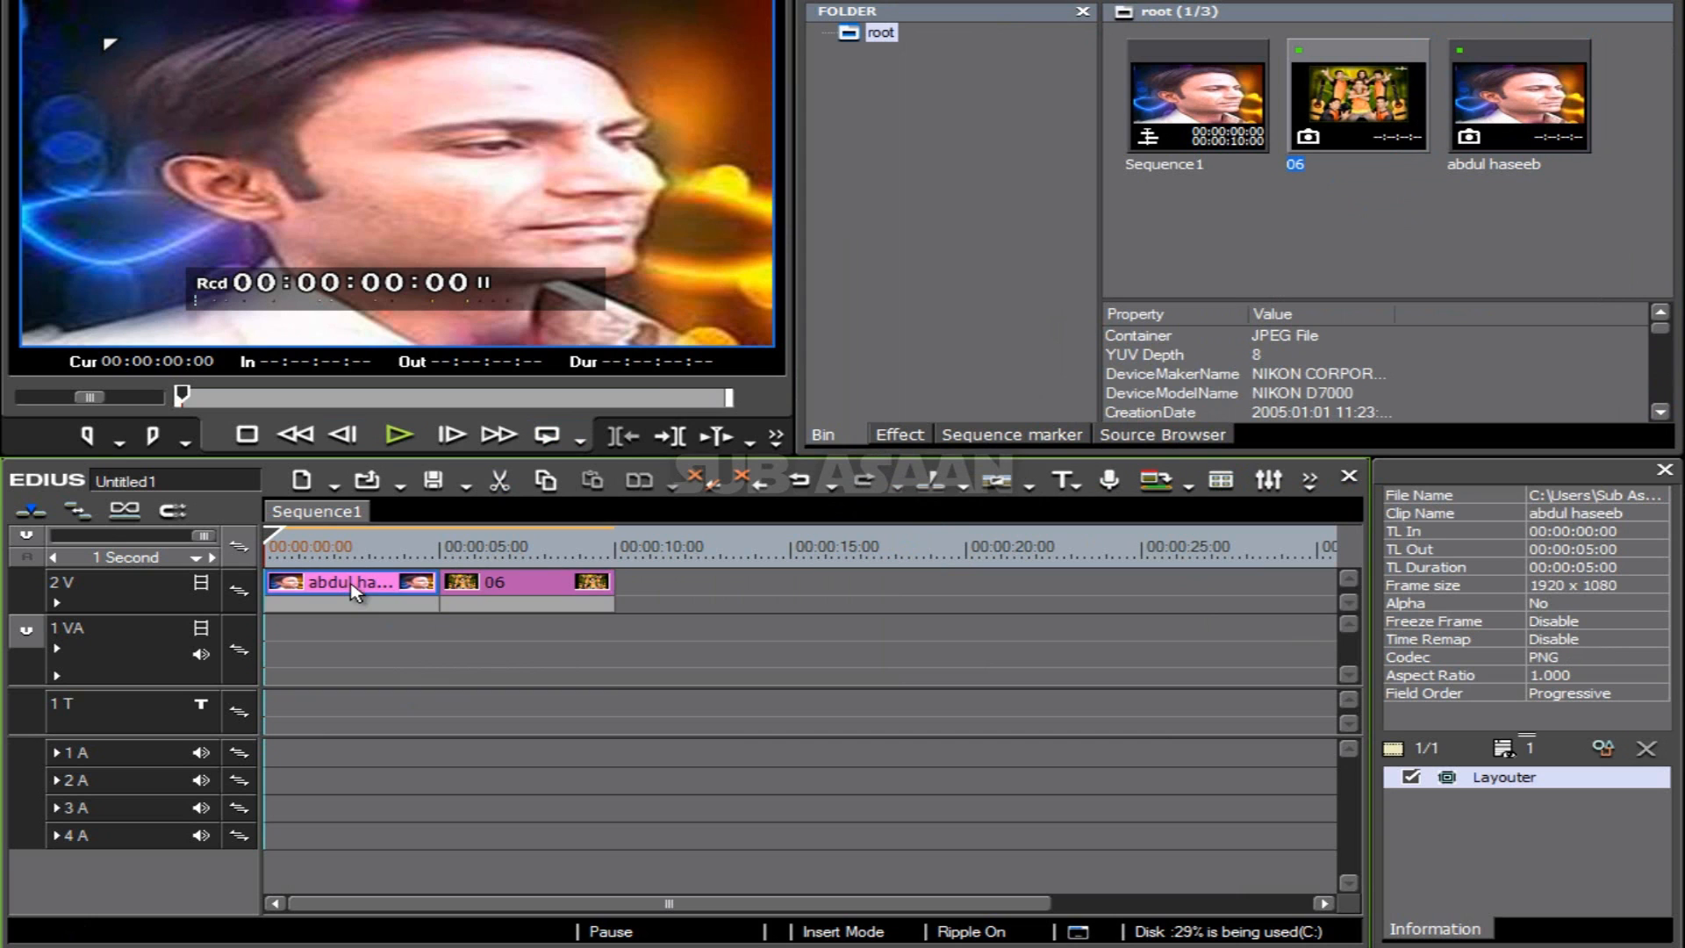
click(1505, 784)
double_click(1505, 780)
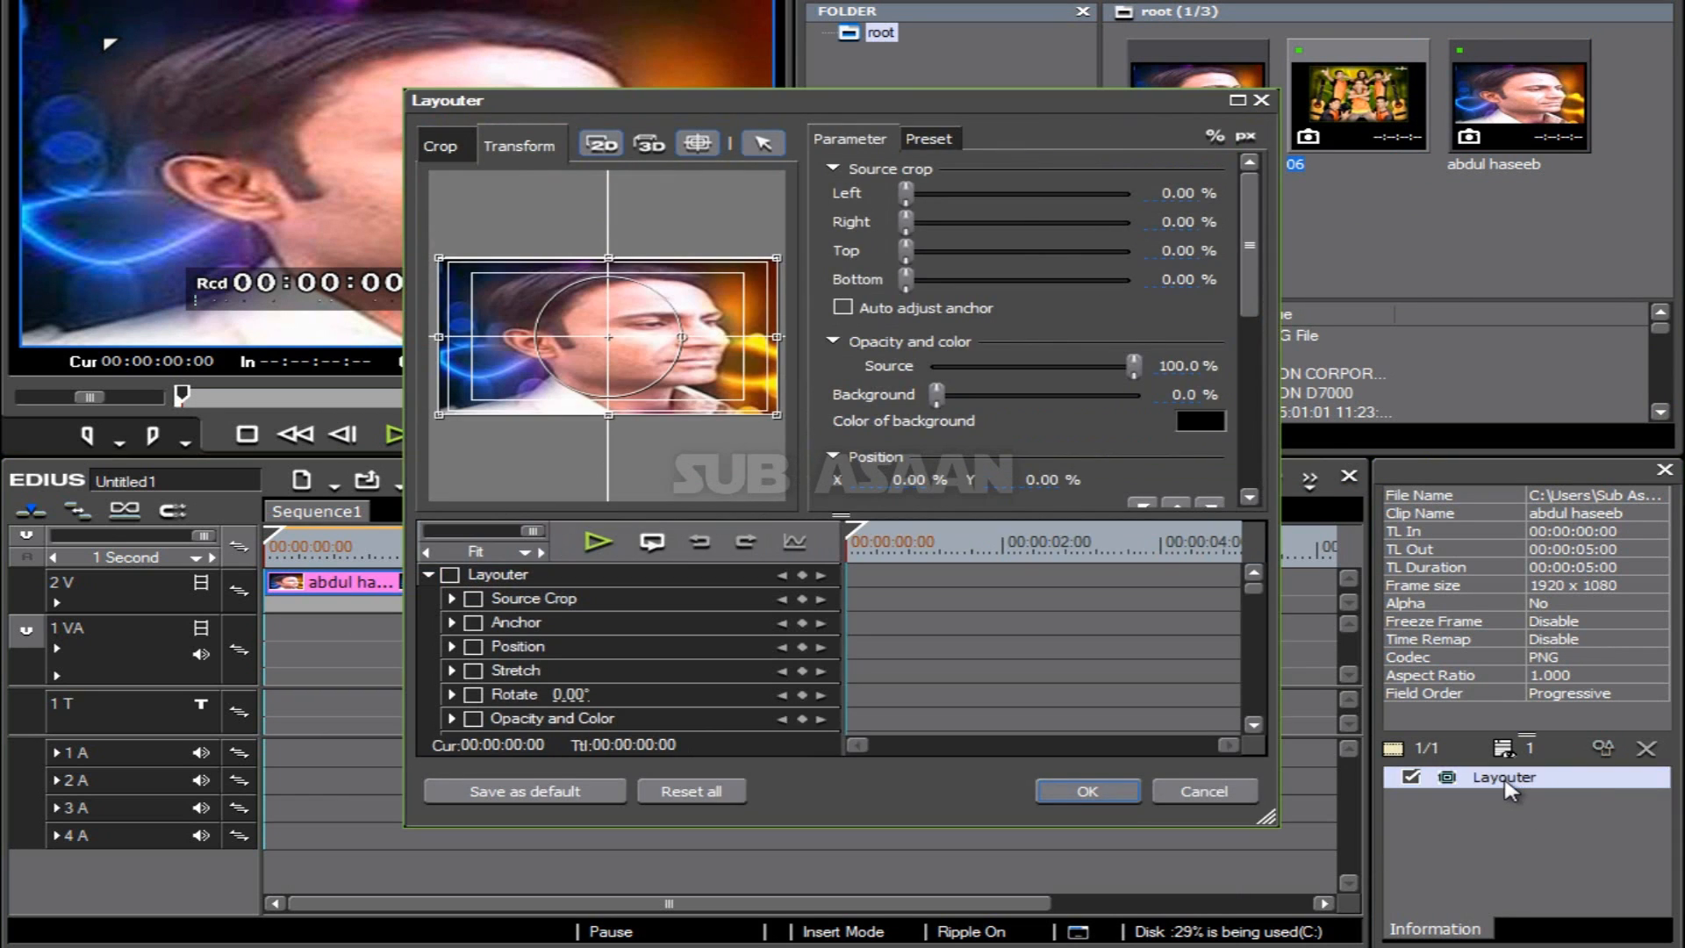
drag(1254, 280, 1257, 479)
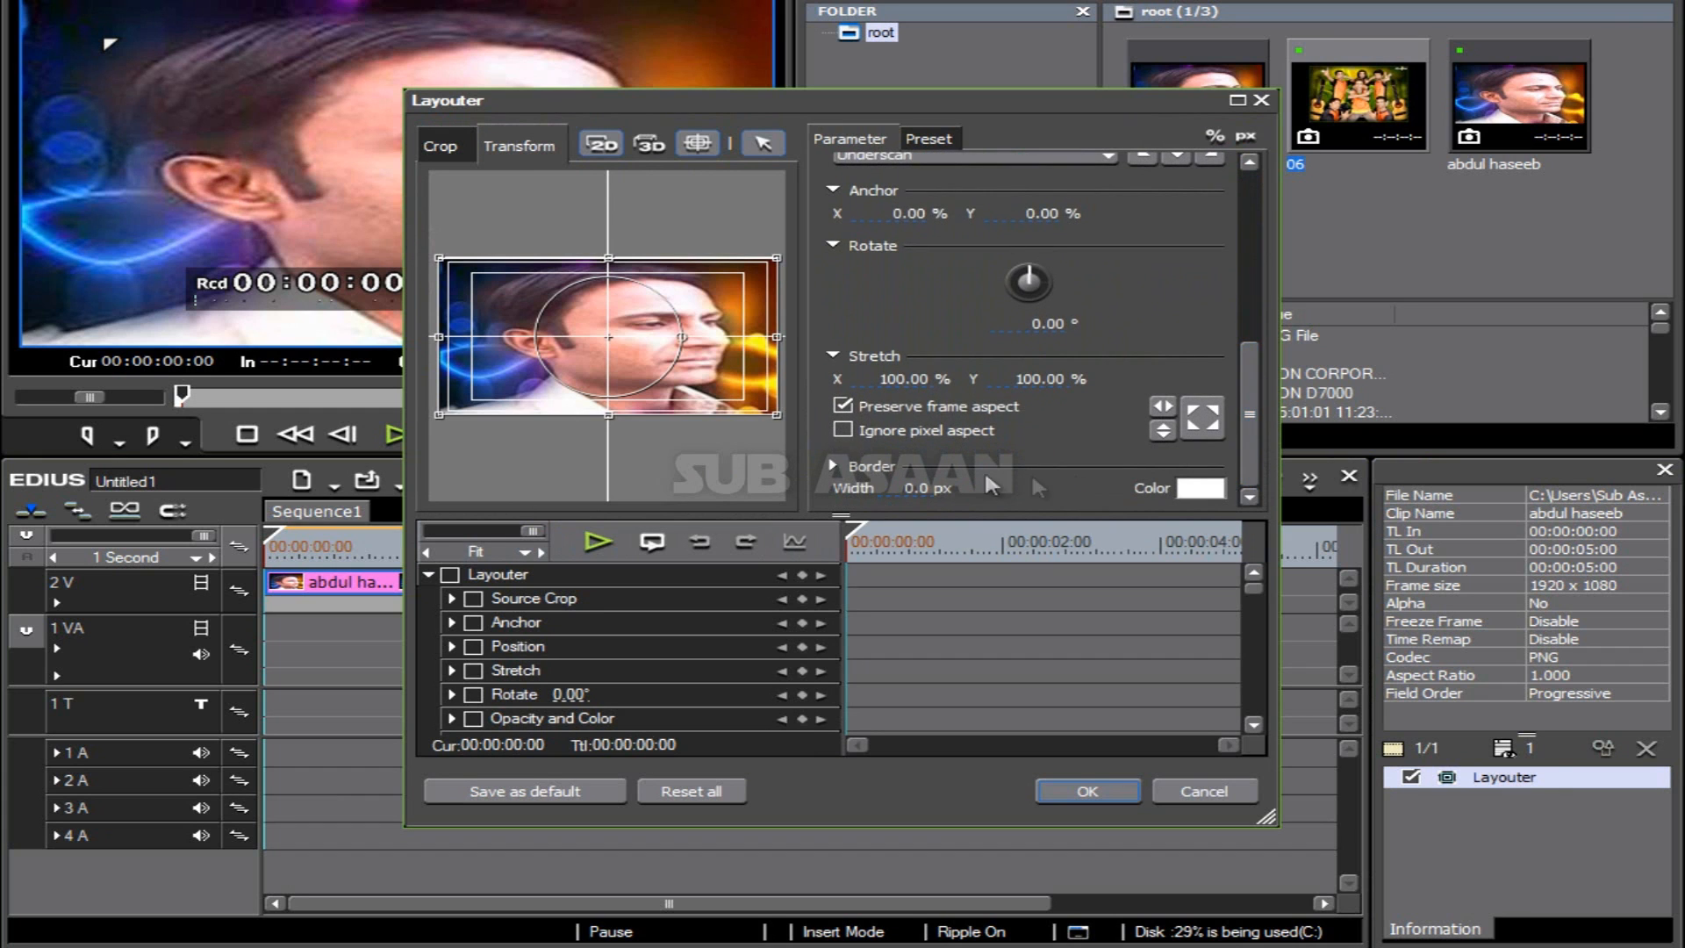
click(845, 427)
click(1106, 789)
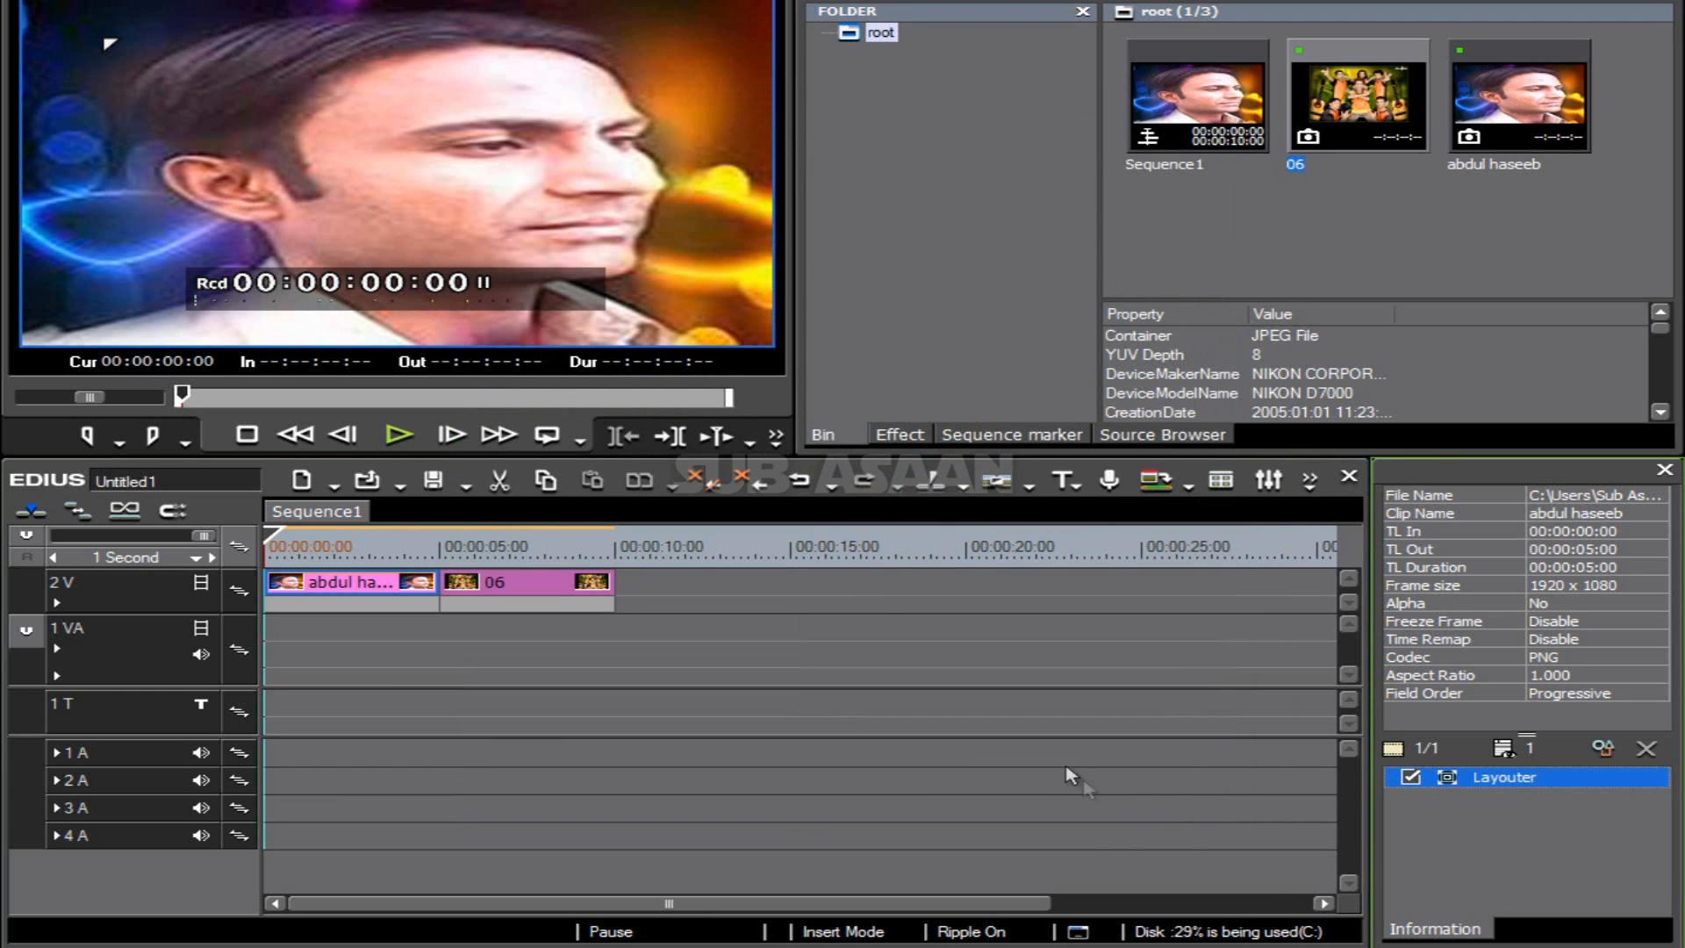
Step: Enable Ignore pixel aspect in the Layouter settings of the 06 clip so it fills the frame, and confirm
click(537, 583)
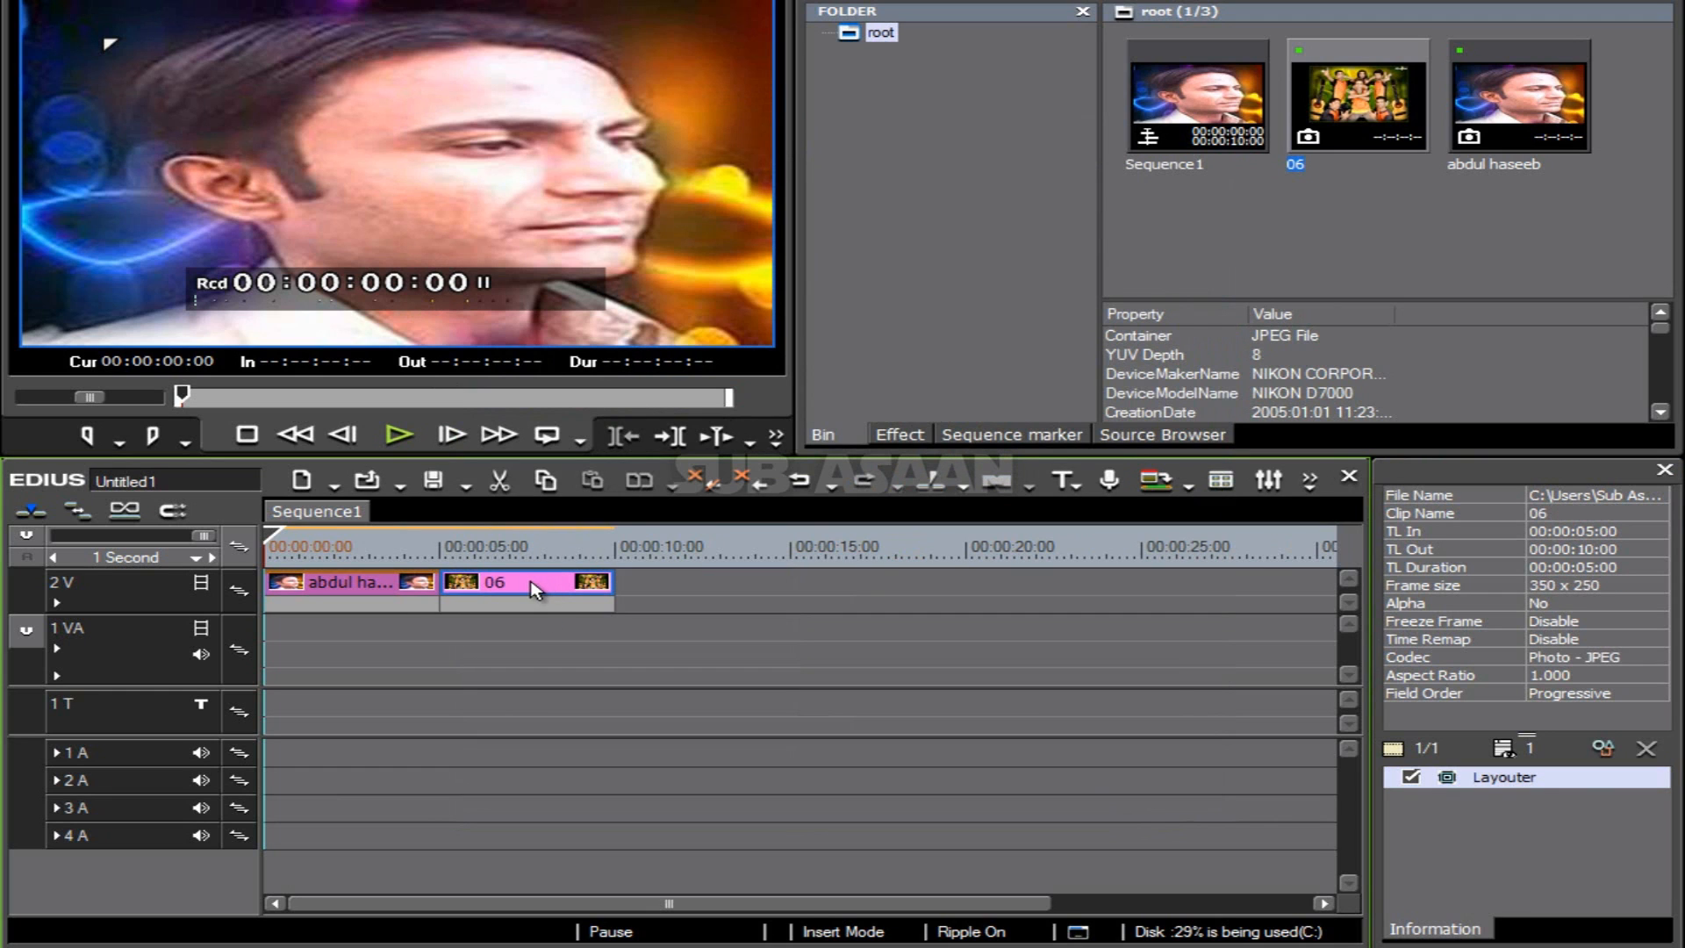
double_click(537, 585)
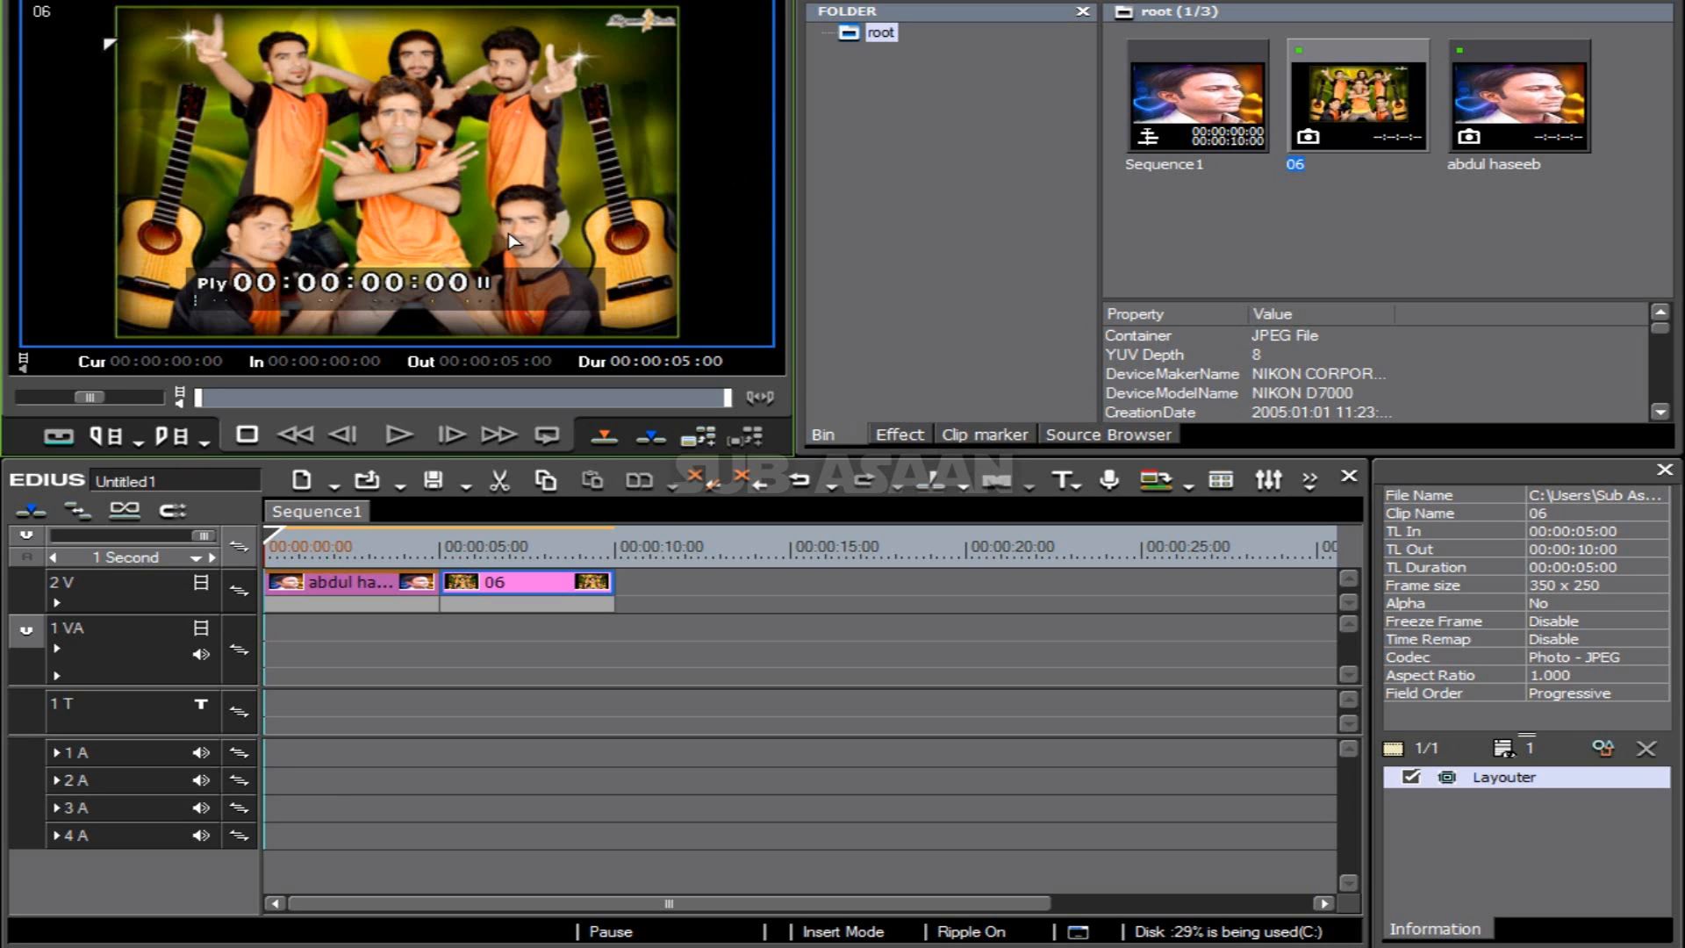
double_click(1501, 779)
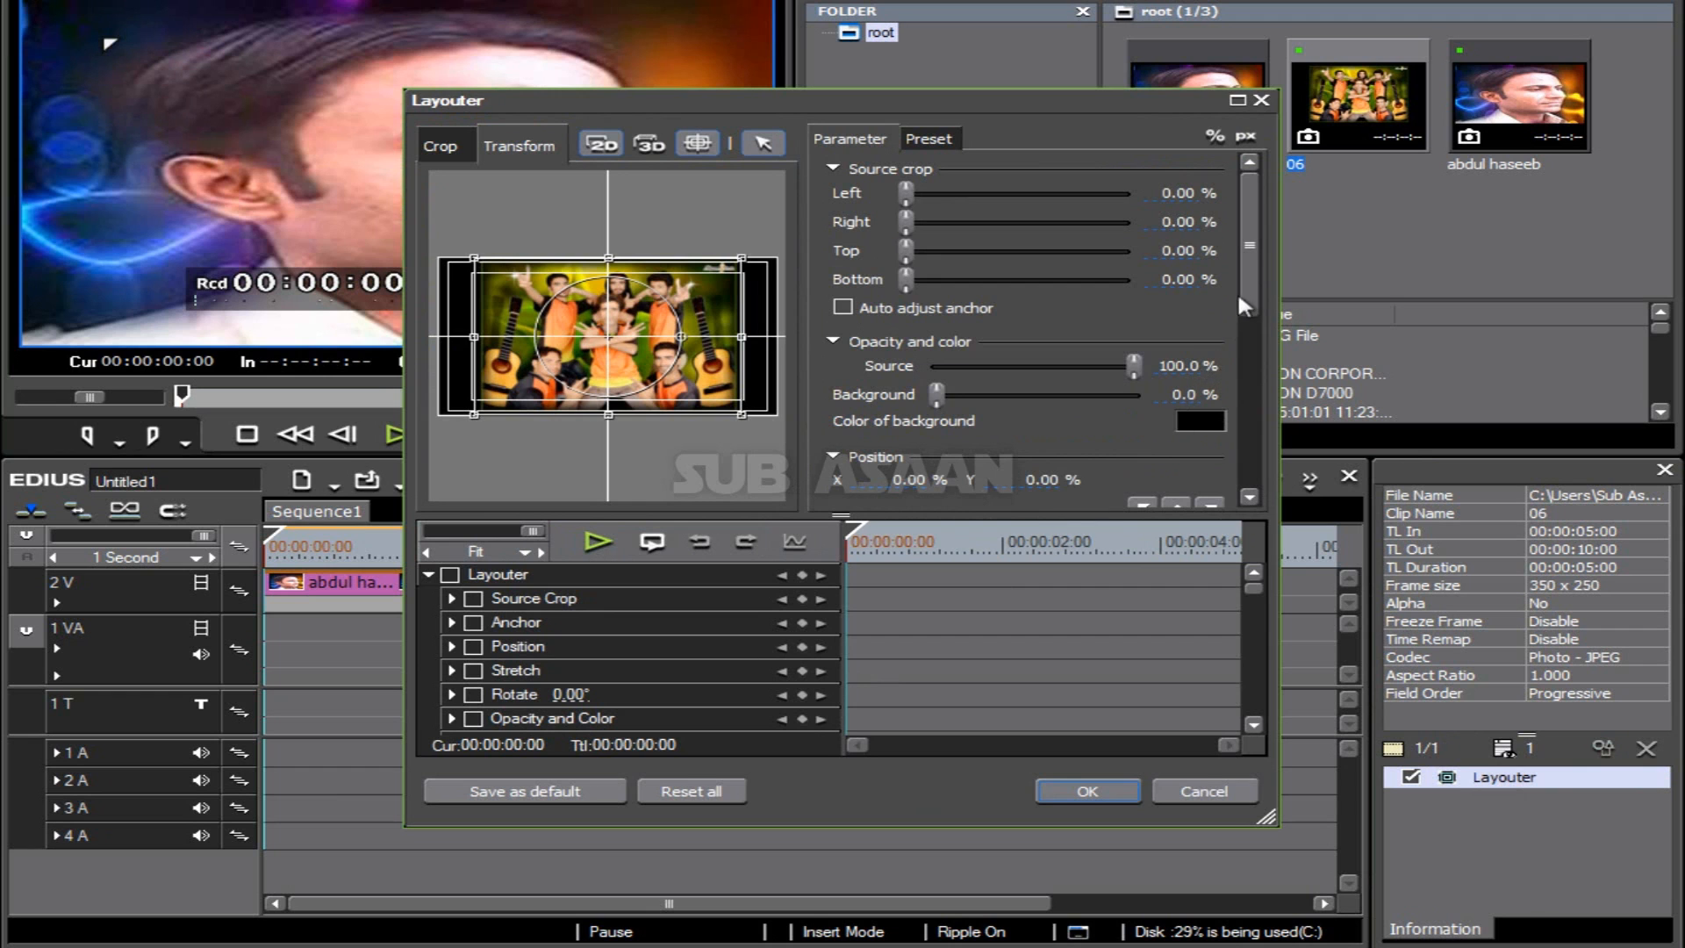
drag(1246, 288, 1249, 478)
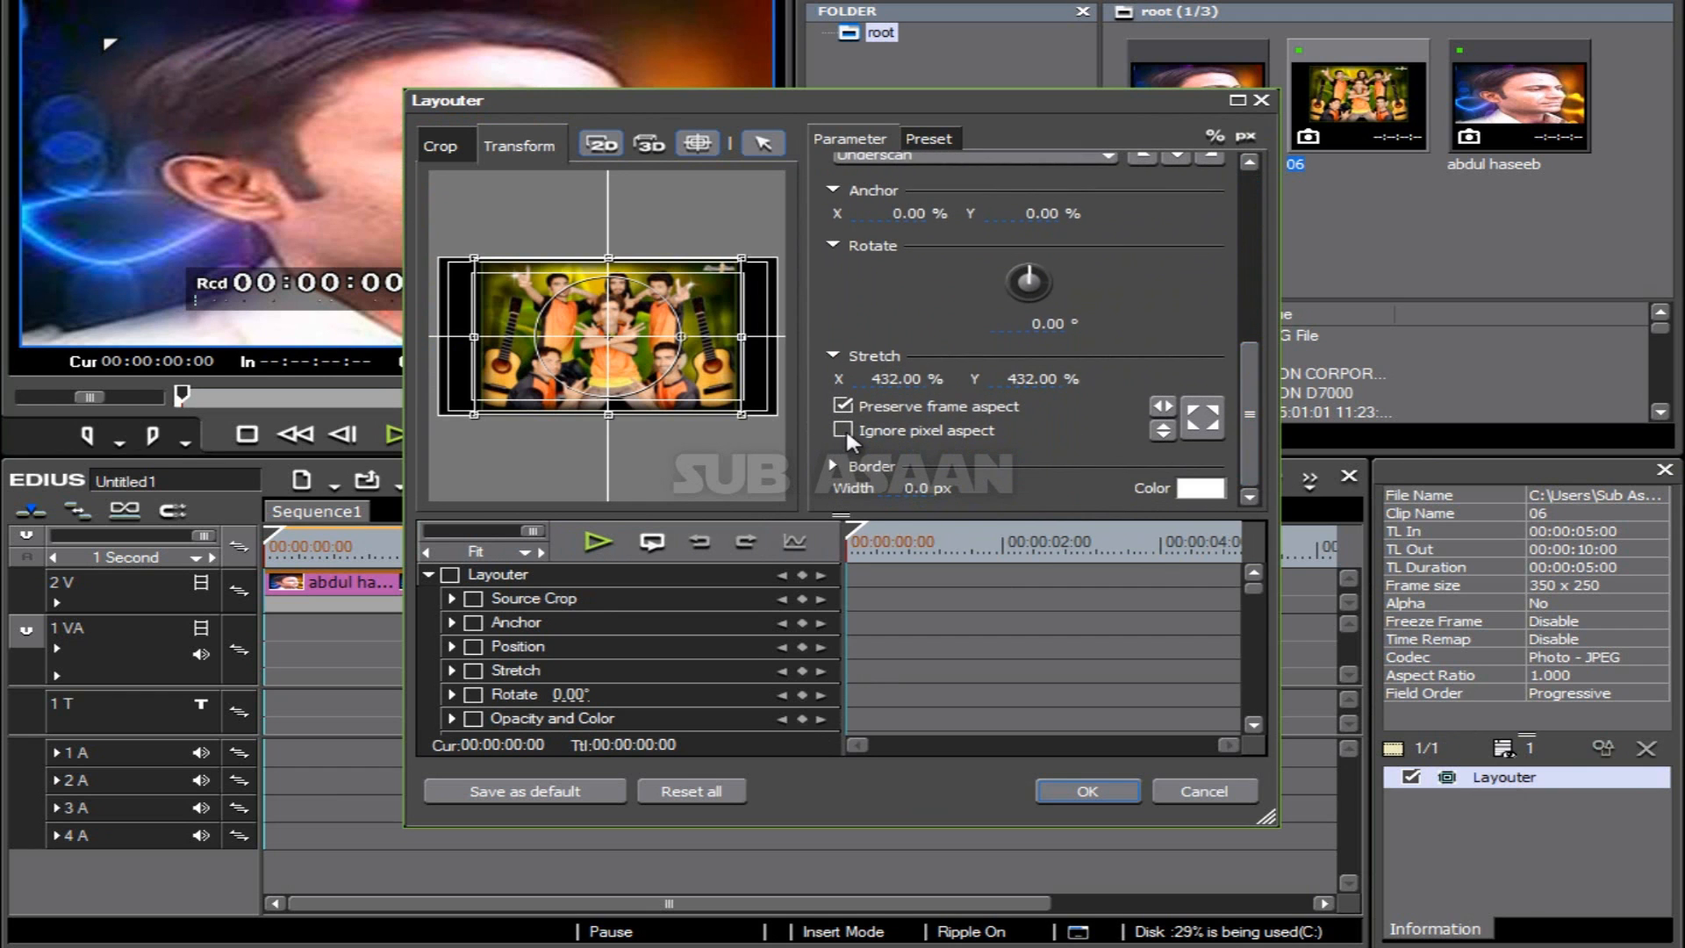
click(845, 429)
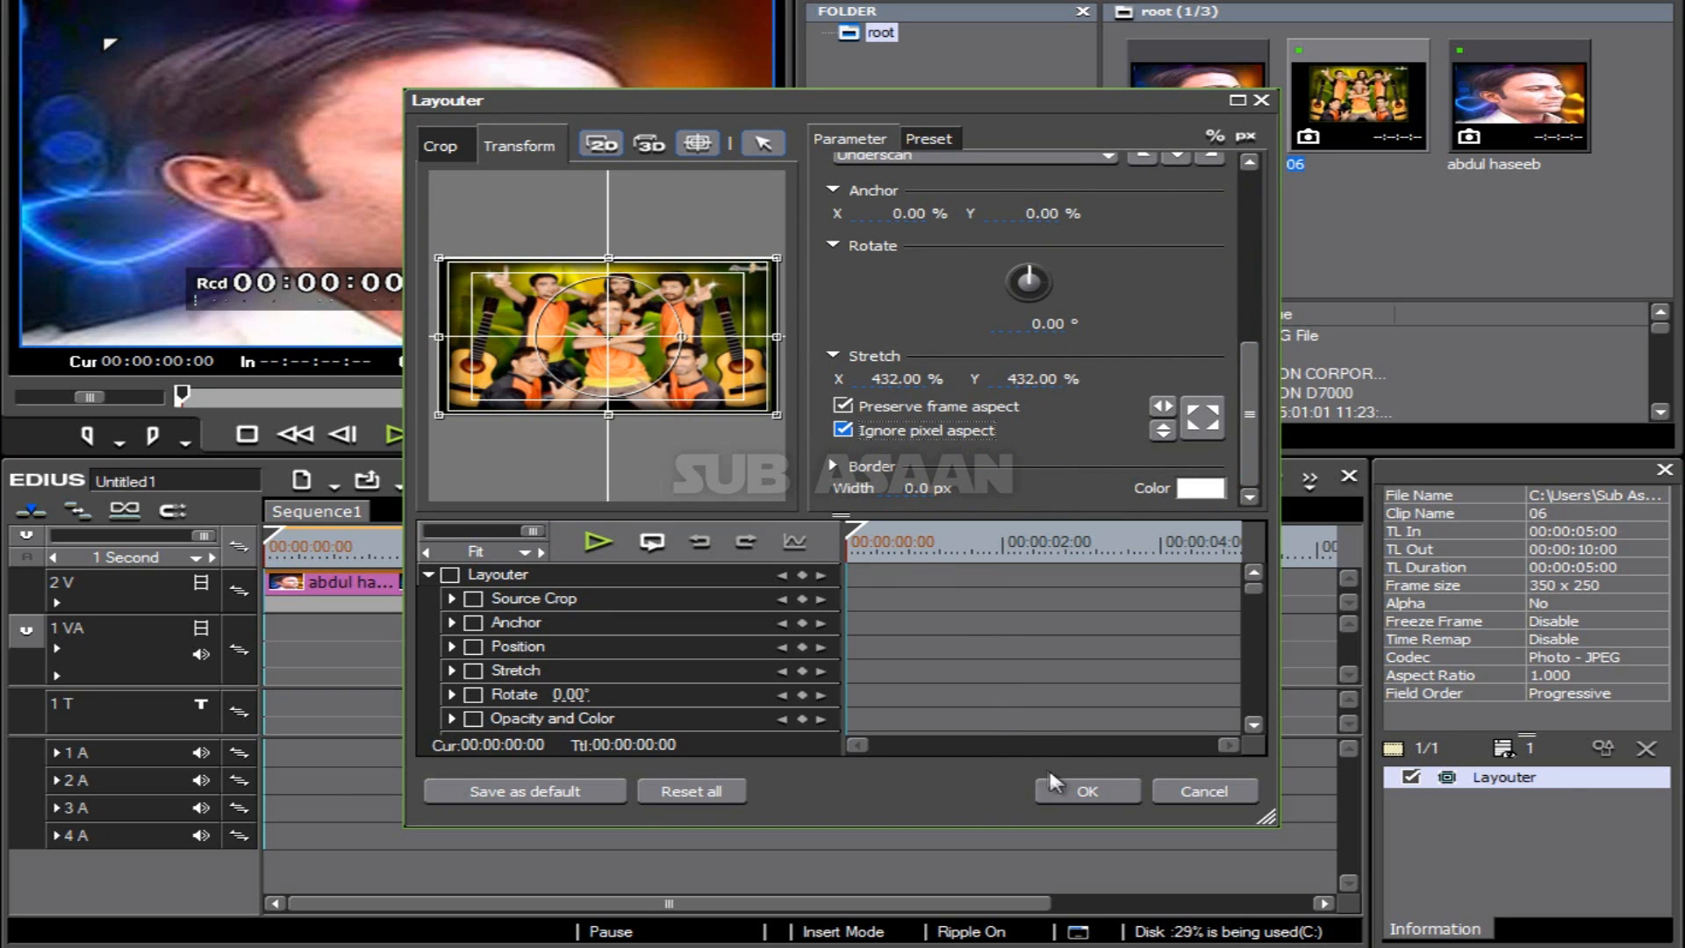
click(844, 429)
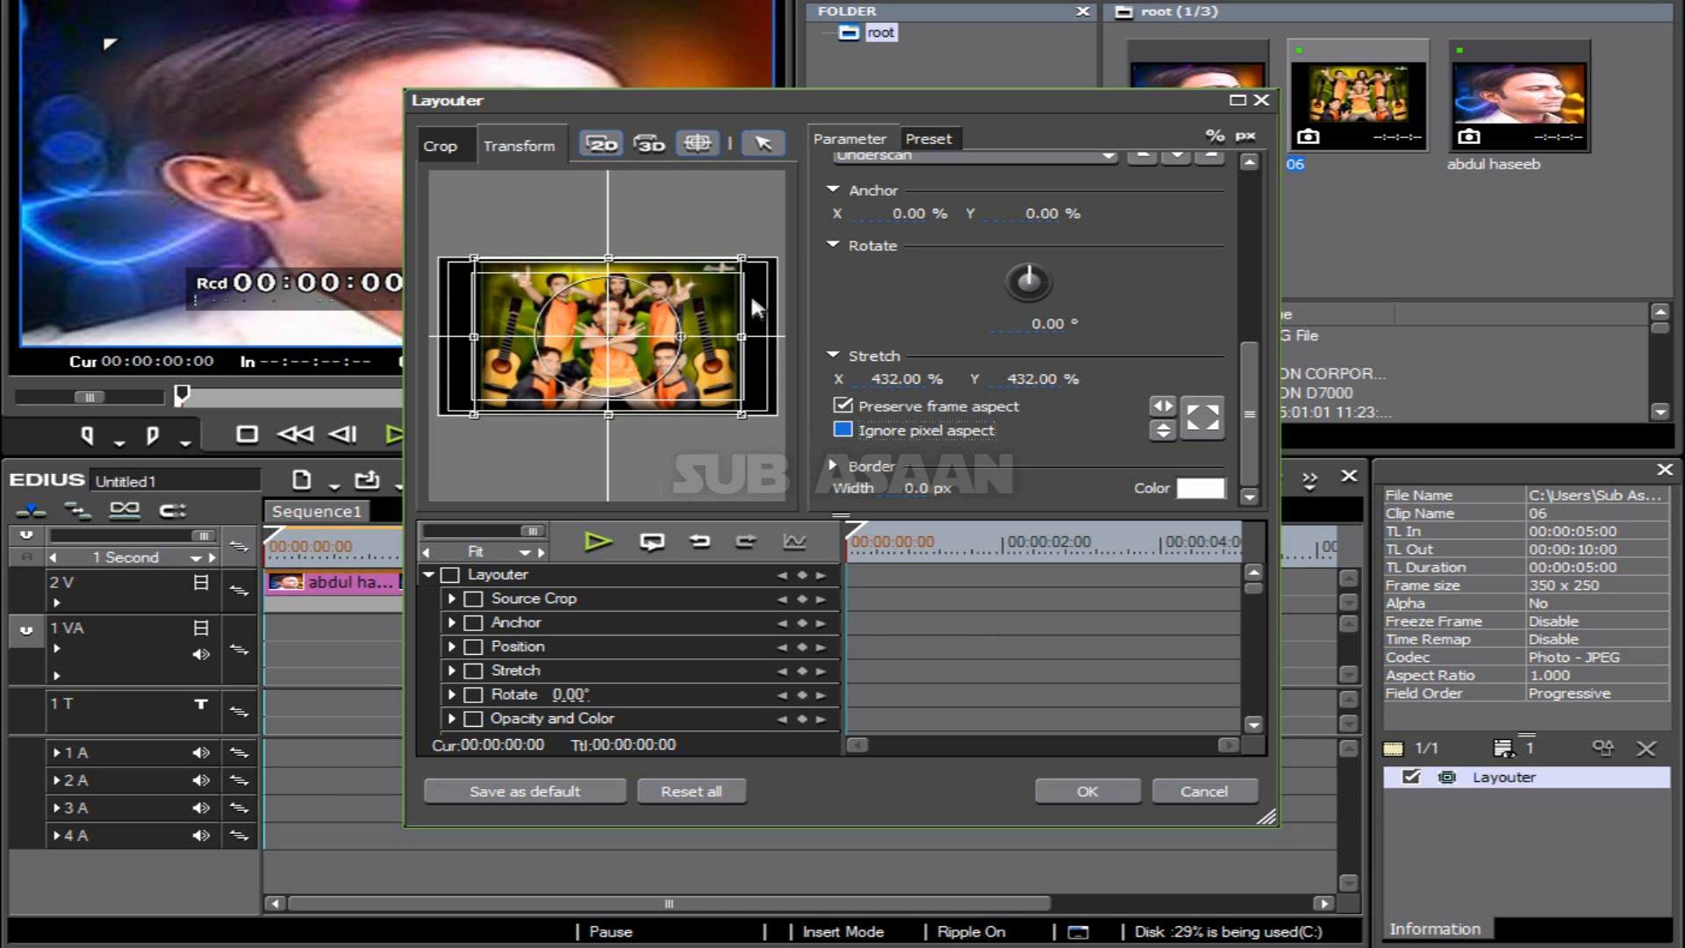
click(841, 426)
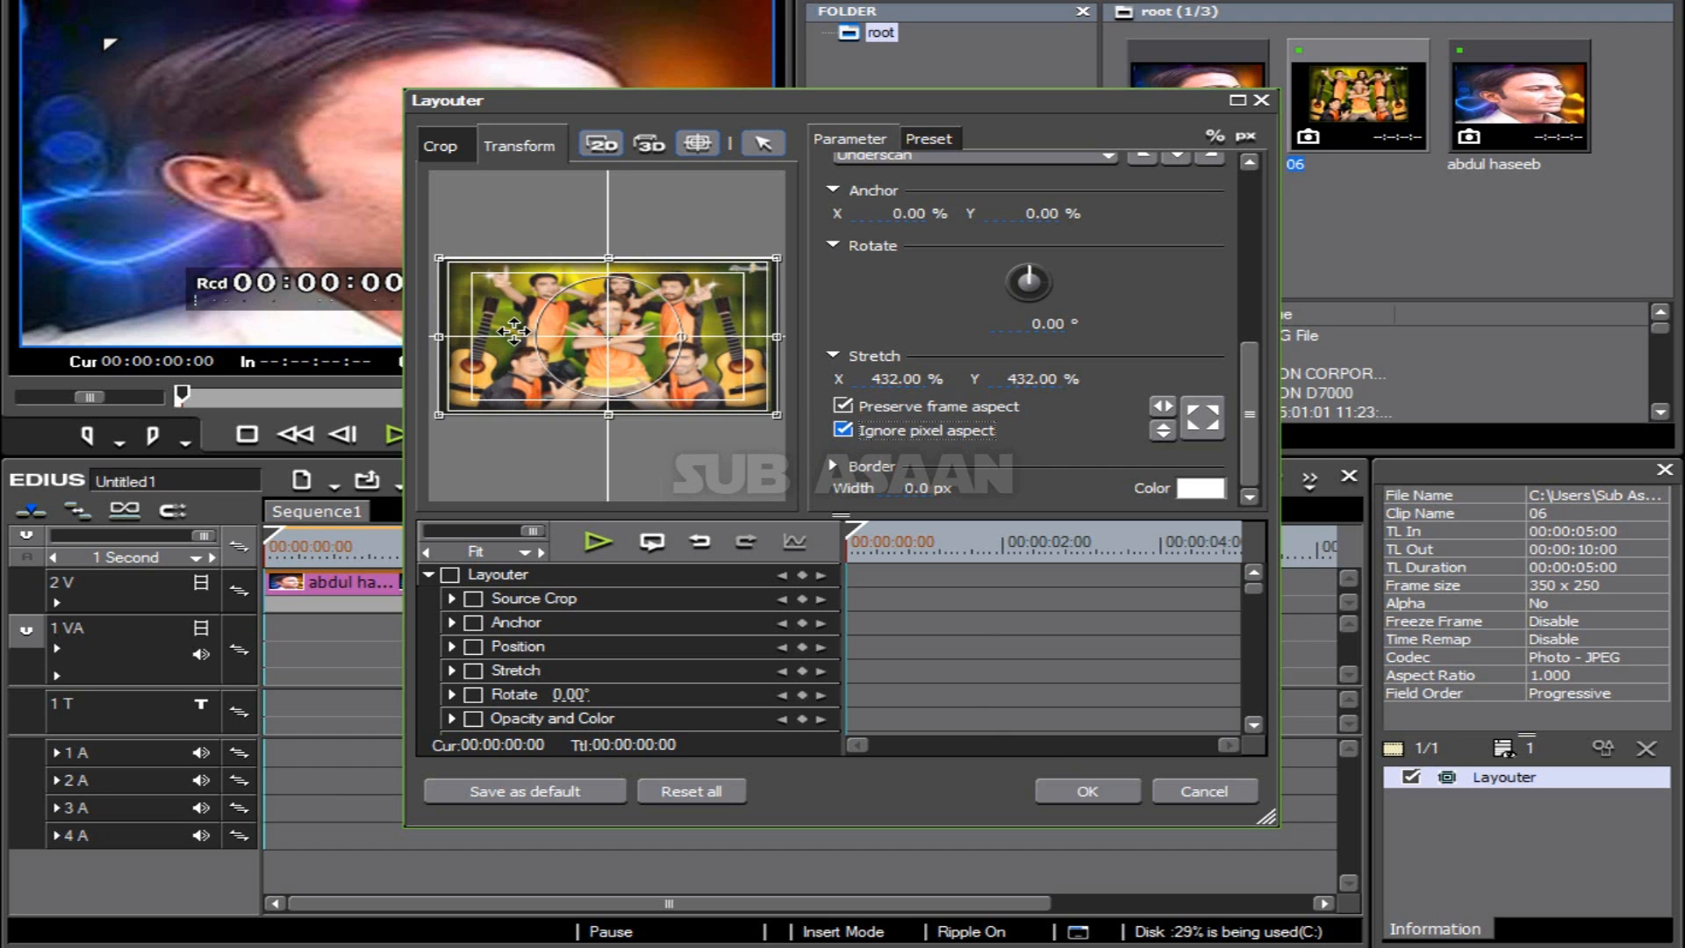
click(1093, 782)
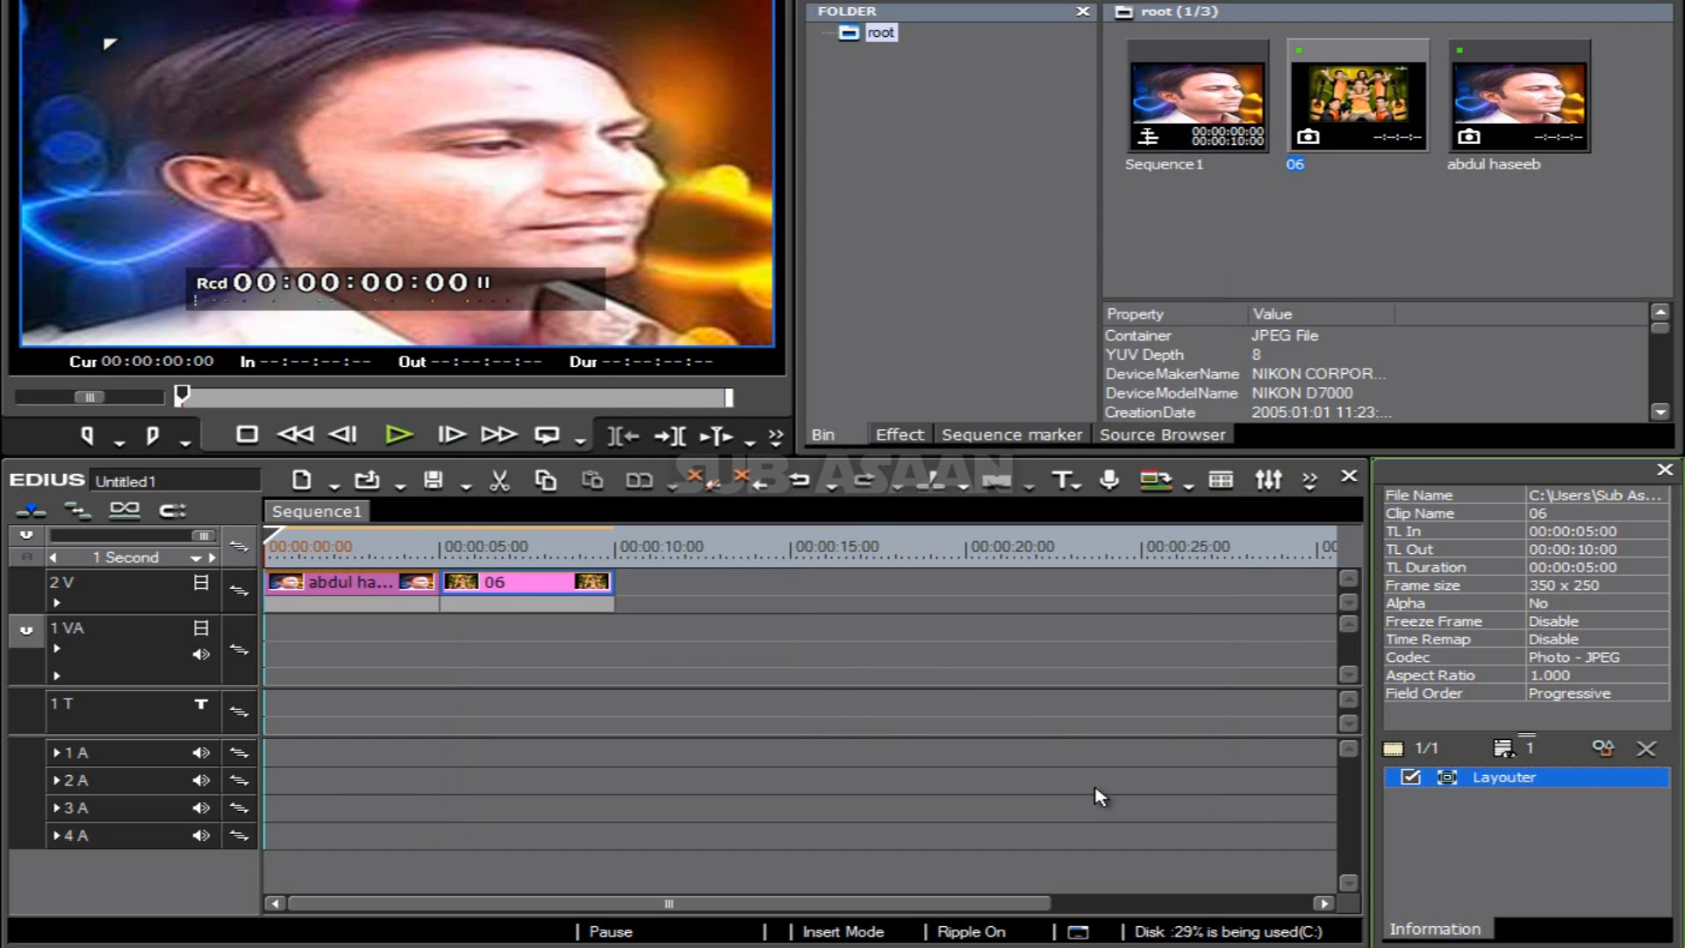
Step: Scrub the timeline to the 06 clip to check its framing and return the playhead to the start
click(508, 594)
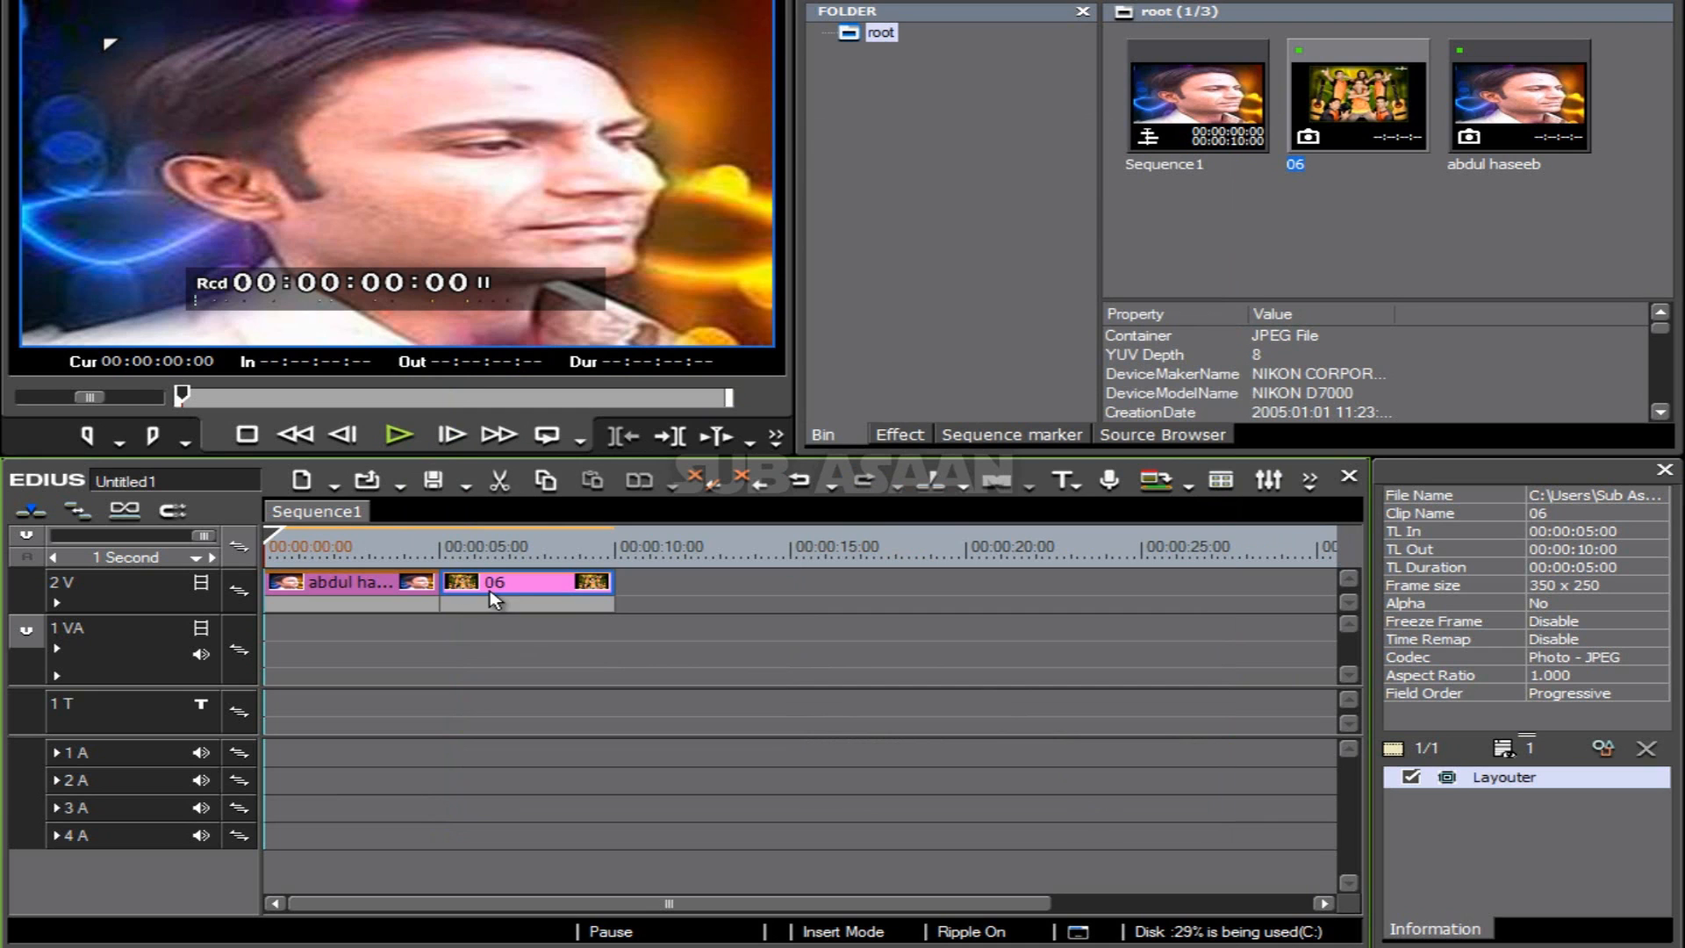
drag(274, 539, 471, 548)
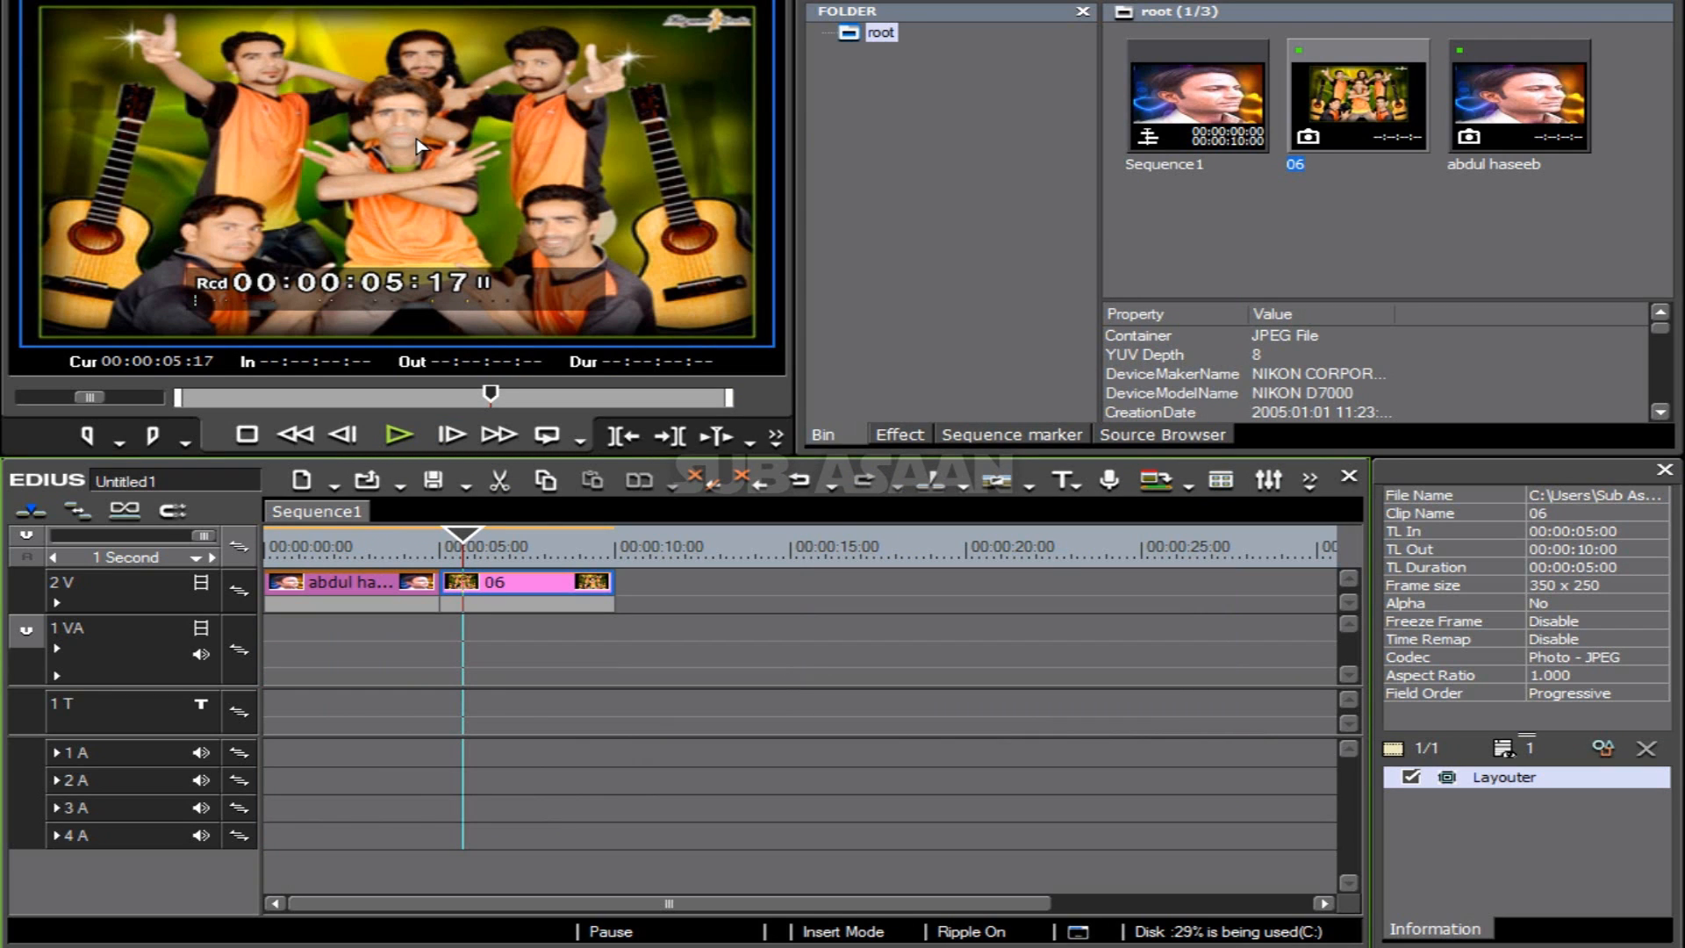
drag(461, 535, 272, 538)
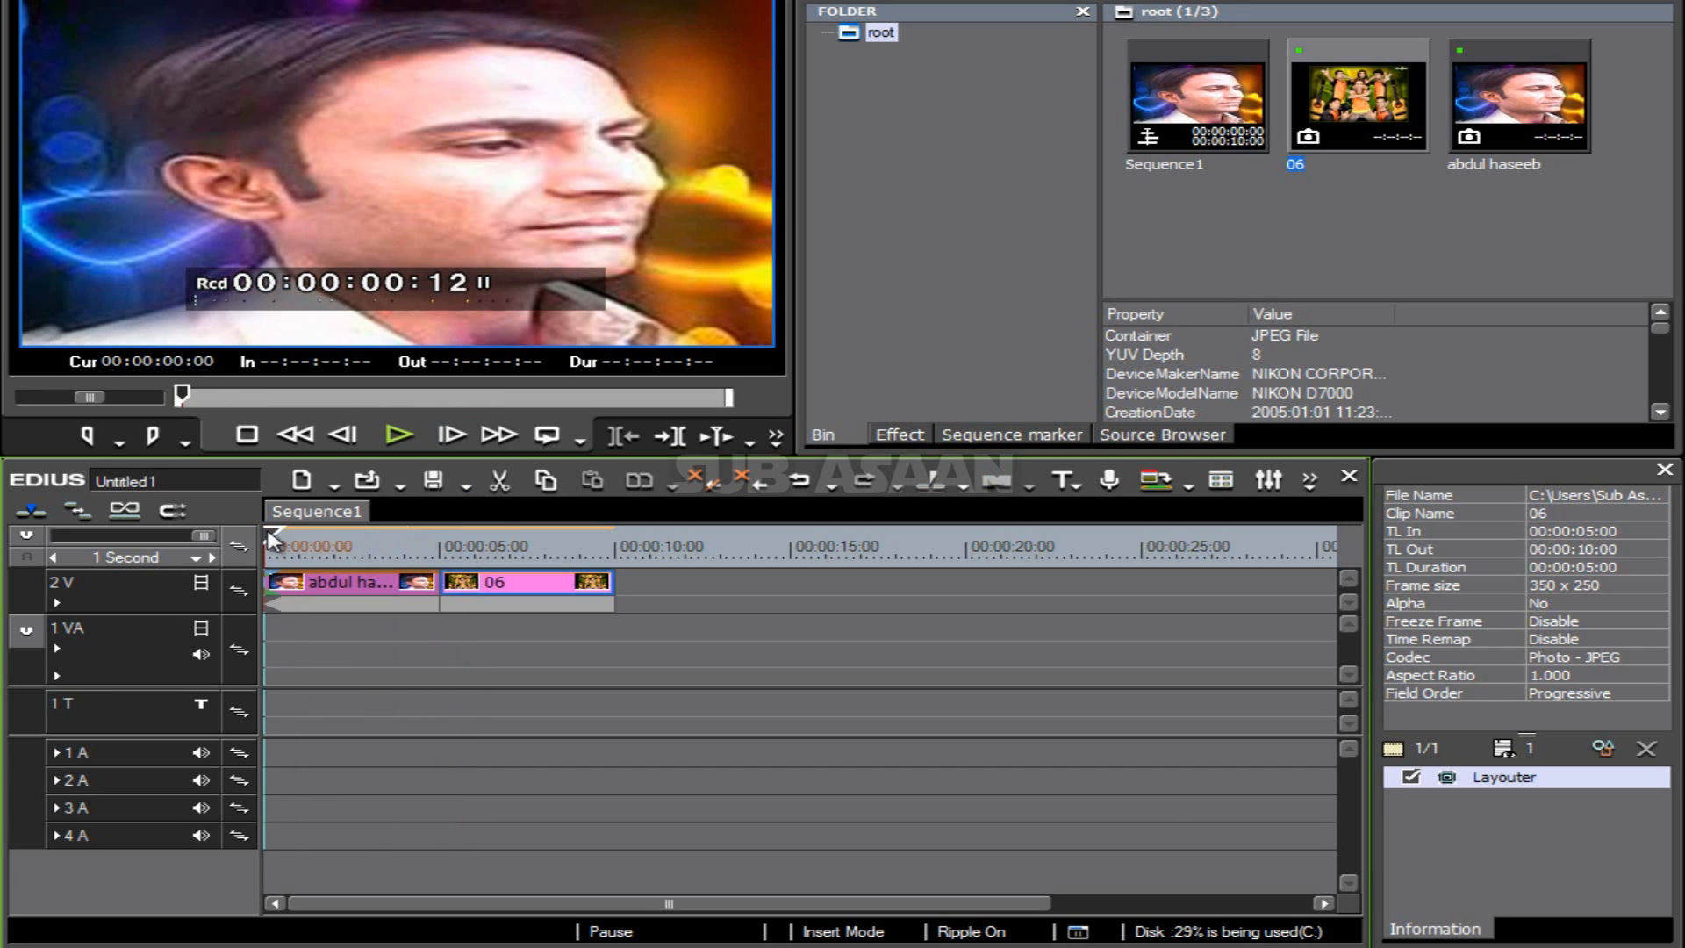
Step: Apply the Boris FX 10 TR transition from the Boris transitions folder between the portrait clip and the 06 clip
click(895, 436)
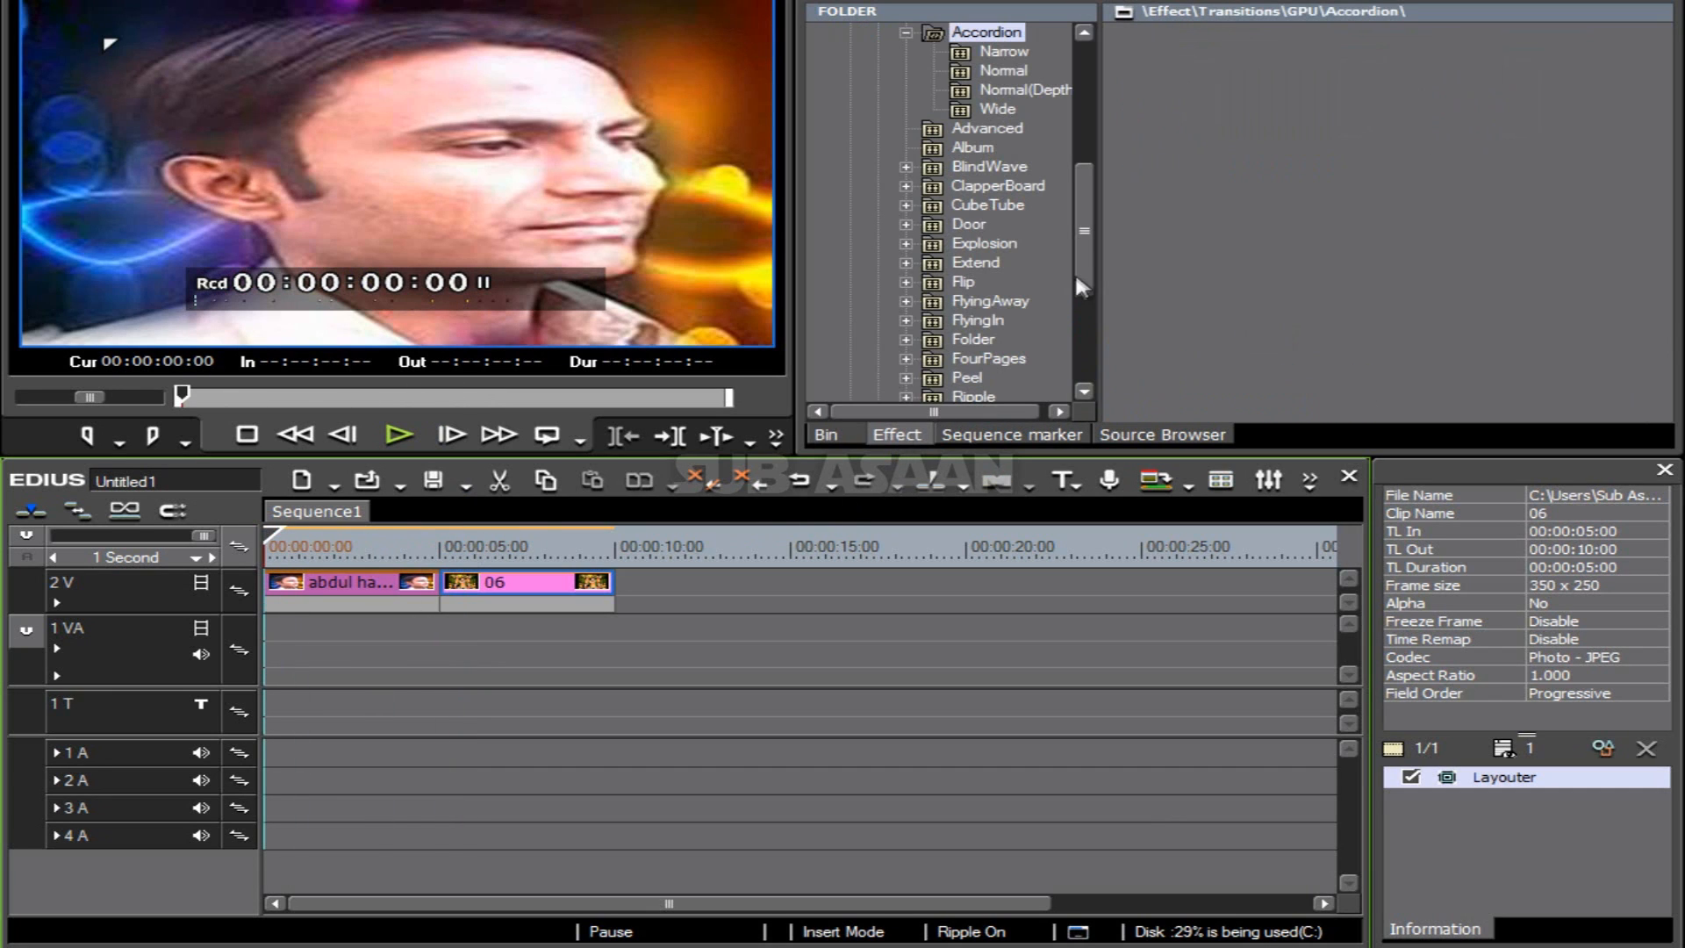
drag(1076, 271, 1084, 364)
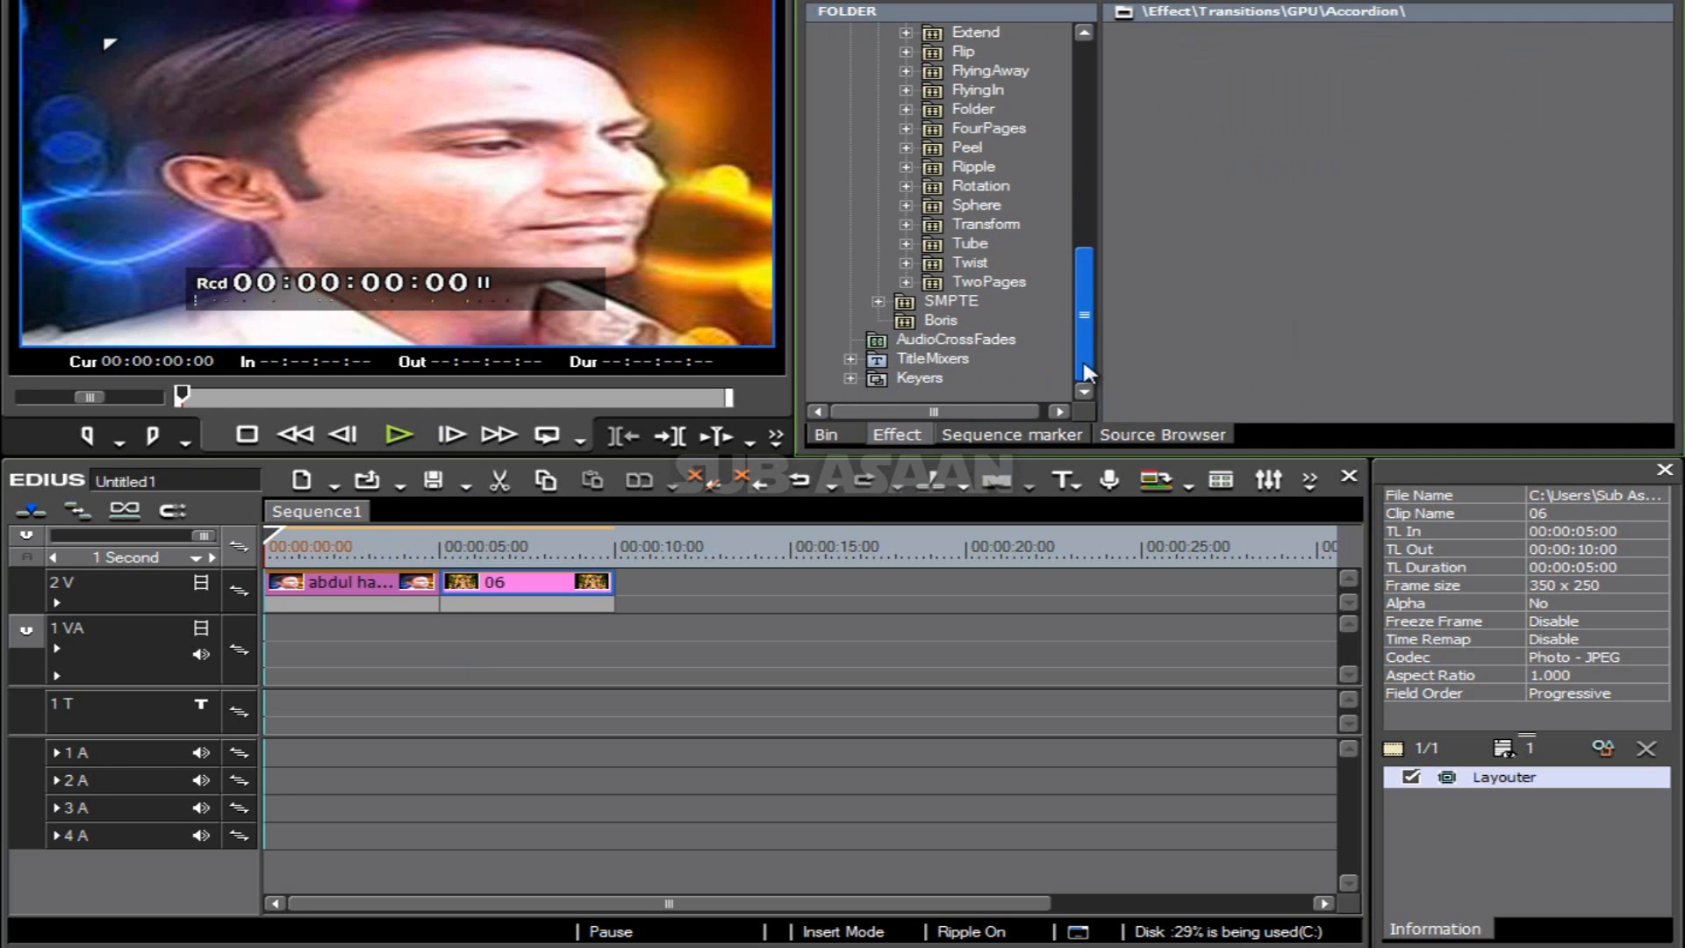
click(930, 322)
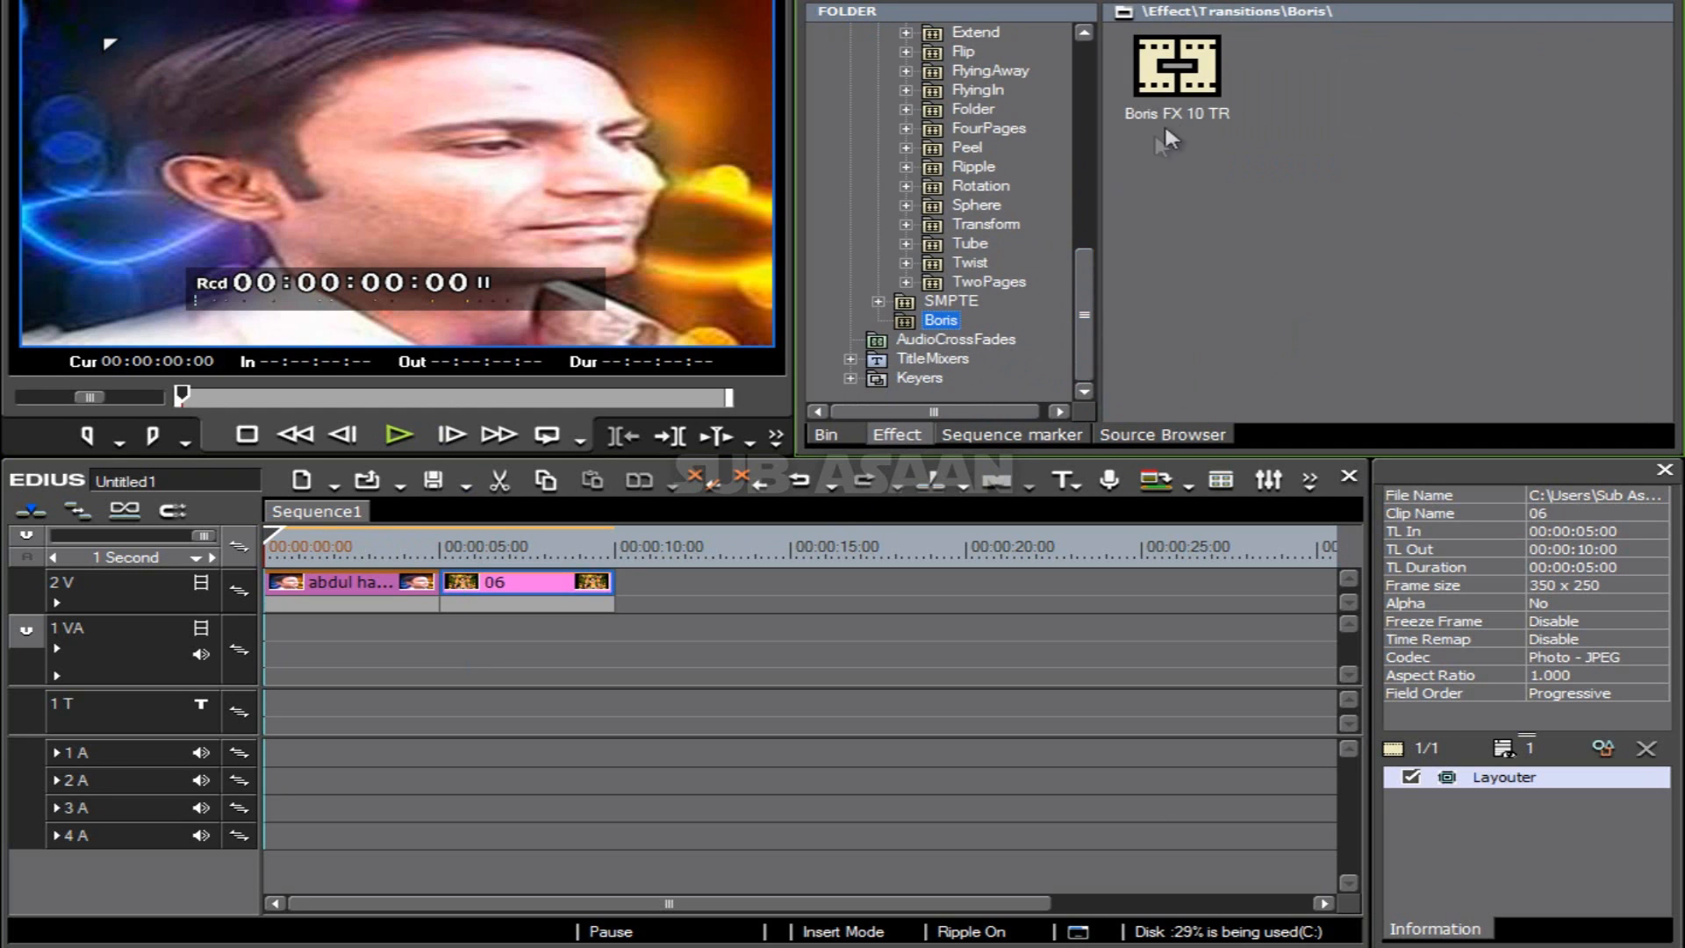
drag(1175, 105, 442, 593)
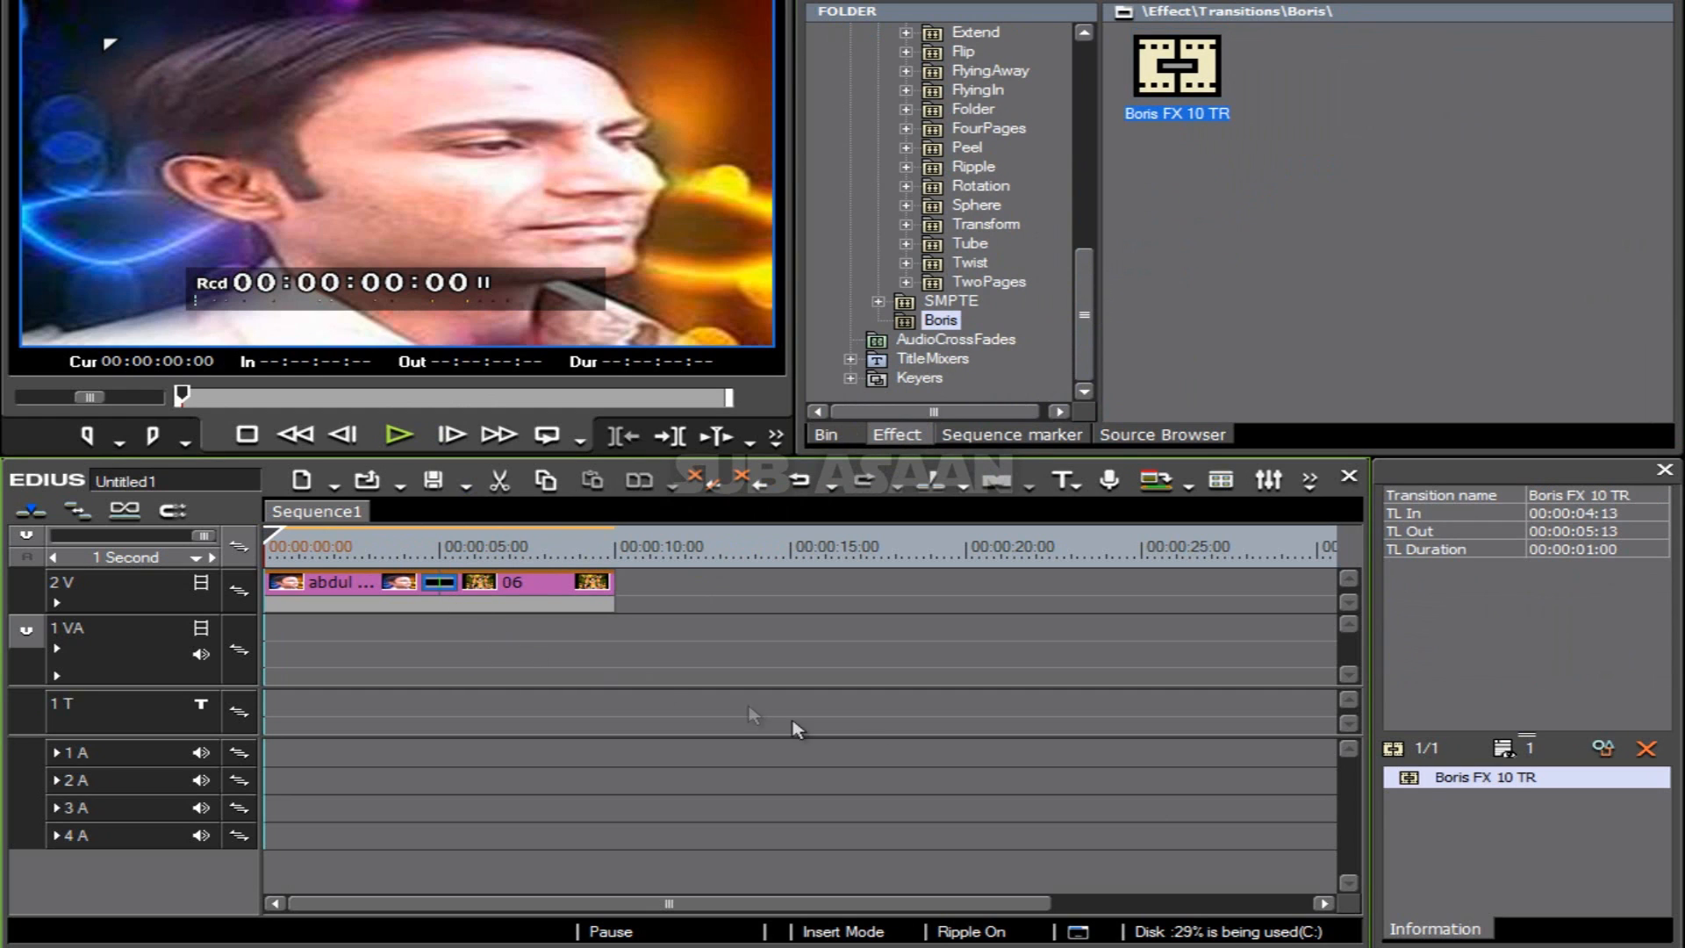
Step: Open the Boris FX 10 TR transition's settings and add the Hollywood FX 4.6 filter to the Video 1 track
double_click(1480, 779)
click(1005, 524)
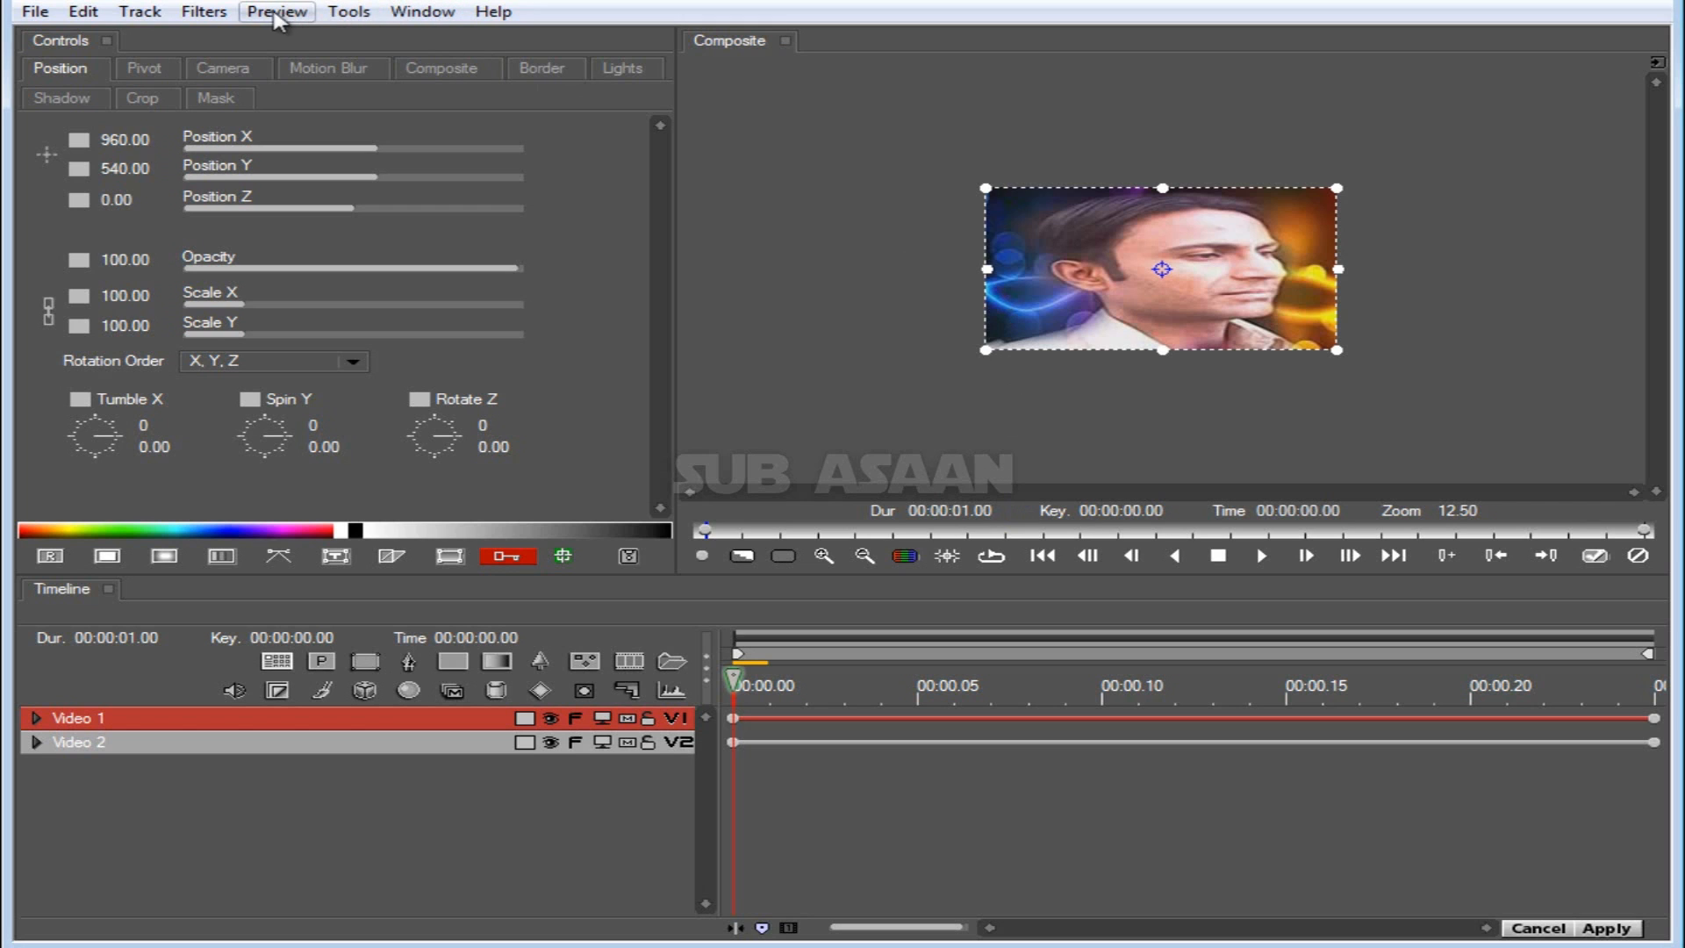
click(205, 11)
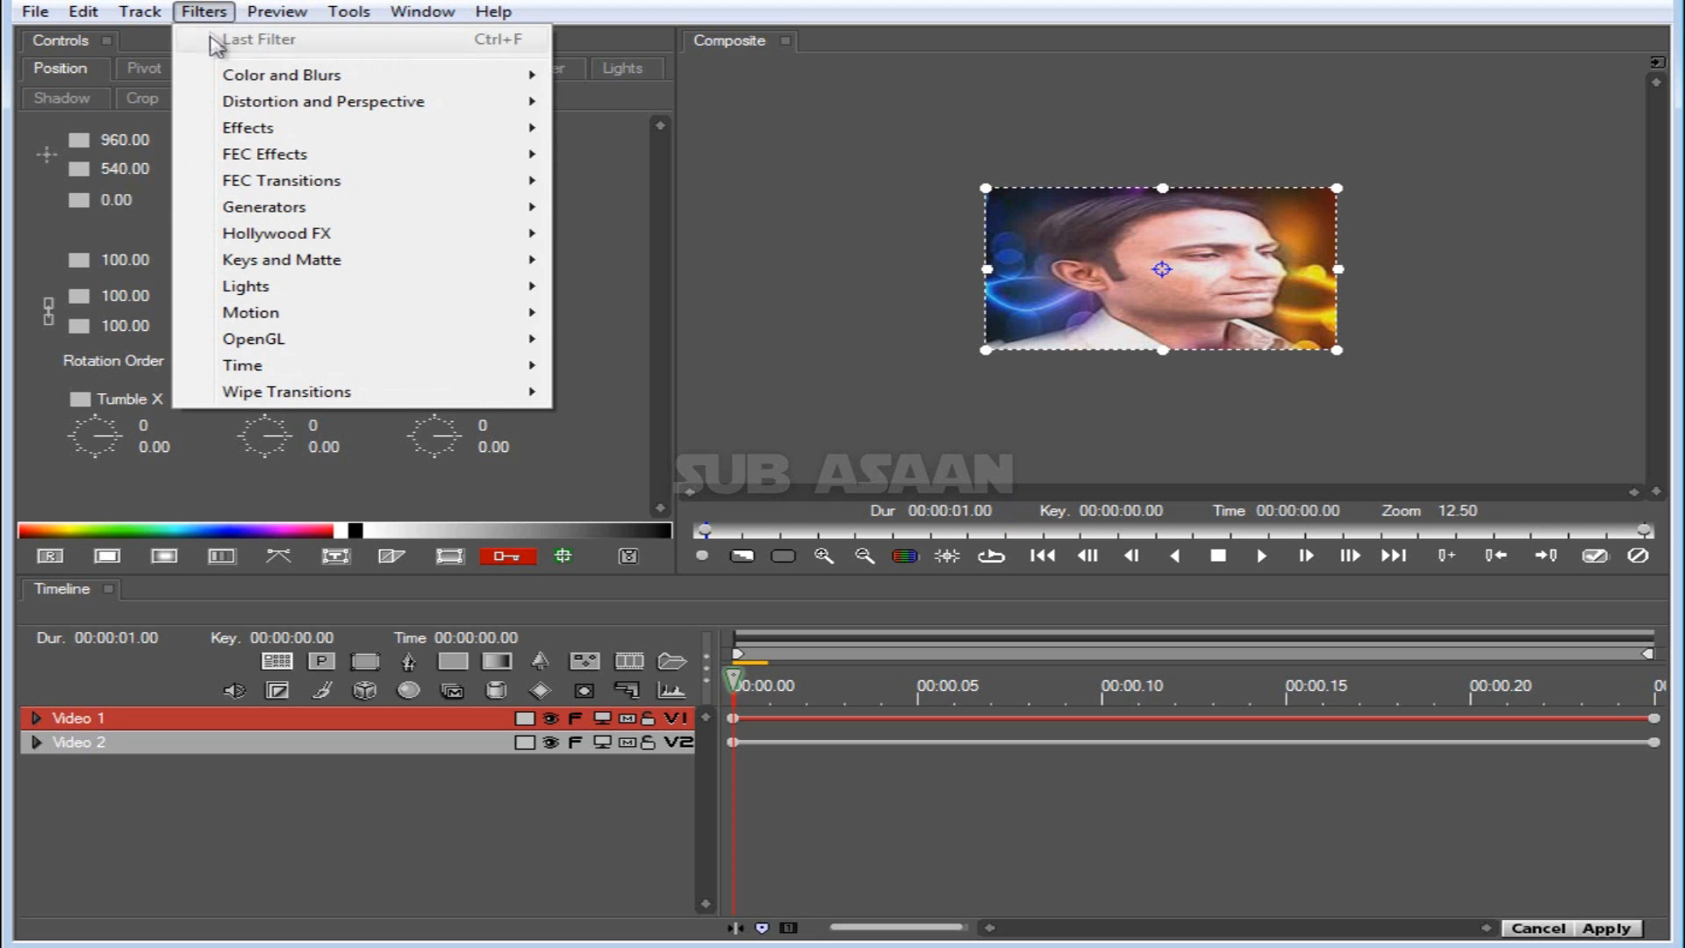
mouse_move(235, 234)
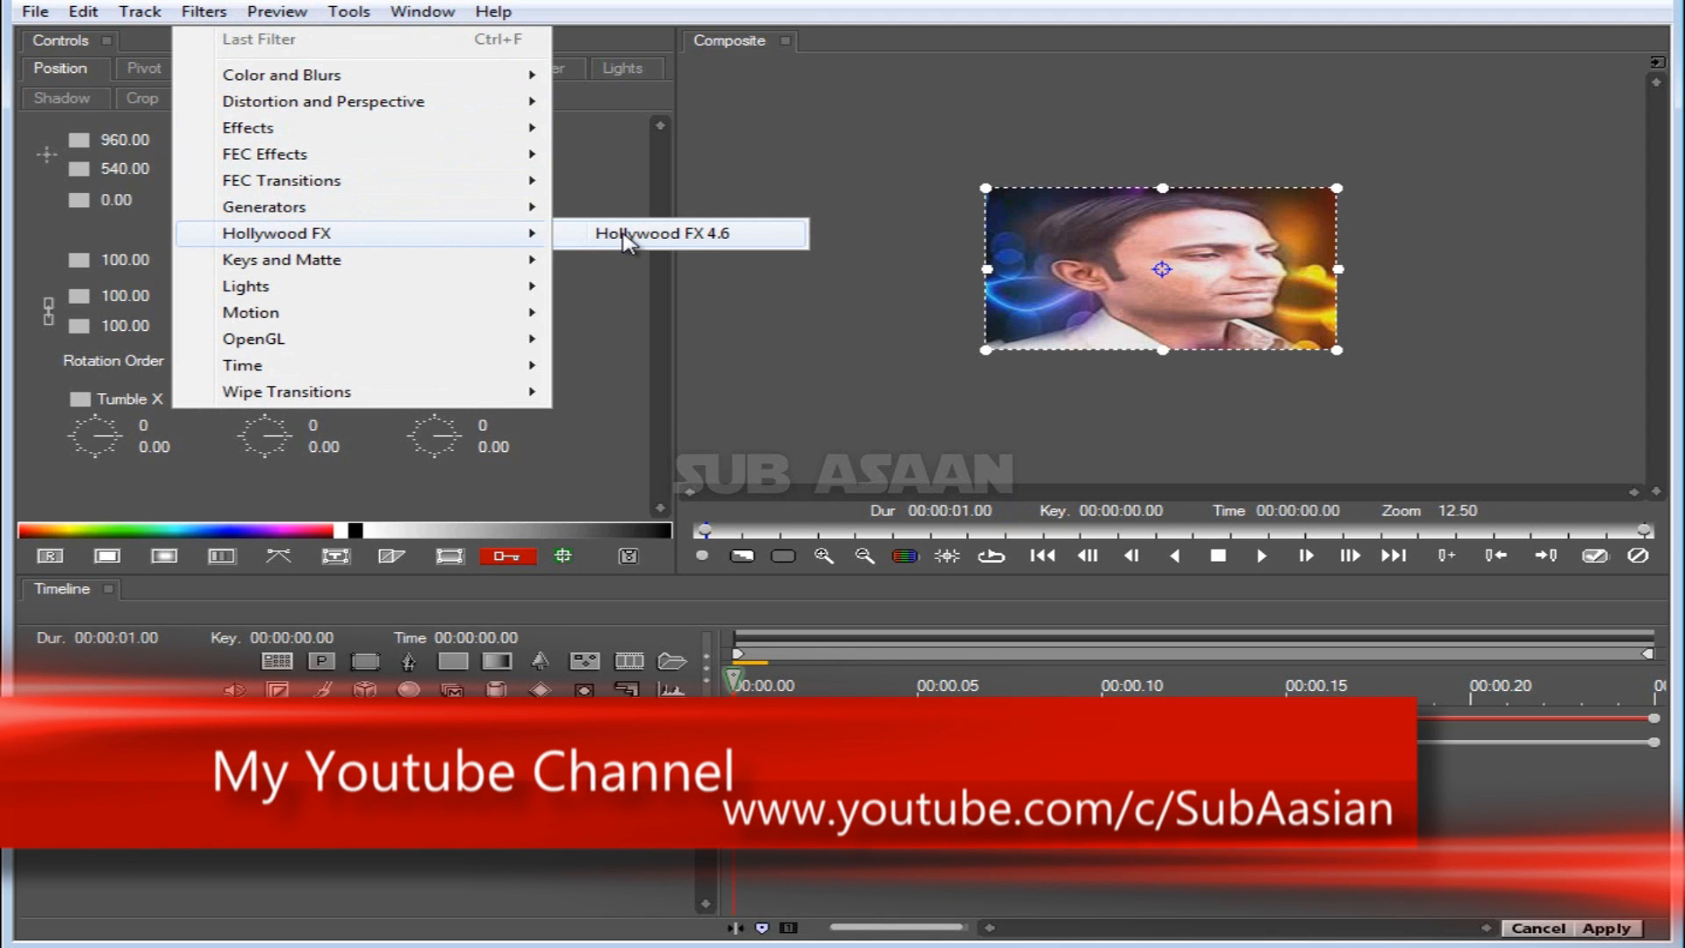
click(627, 235)
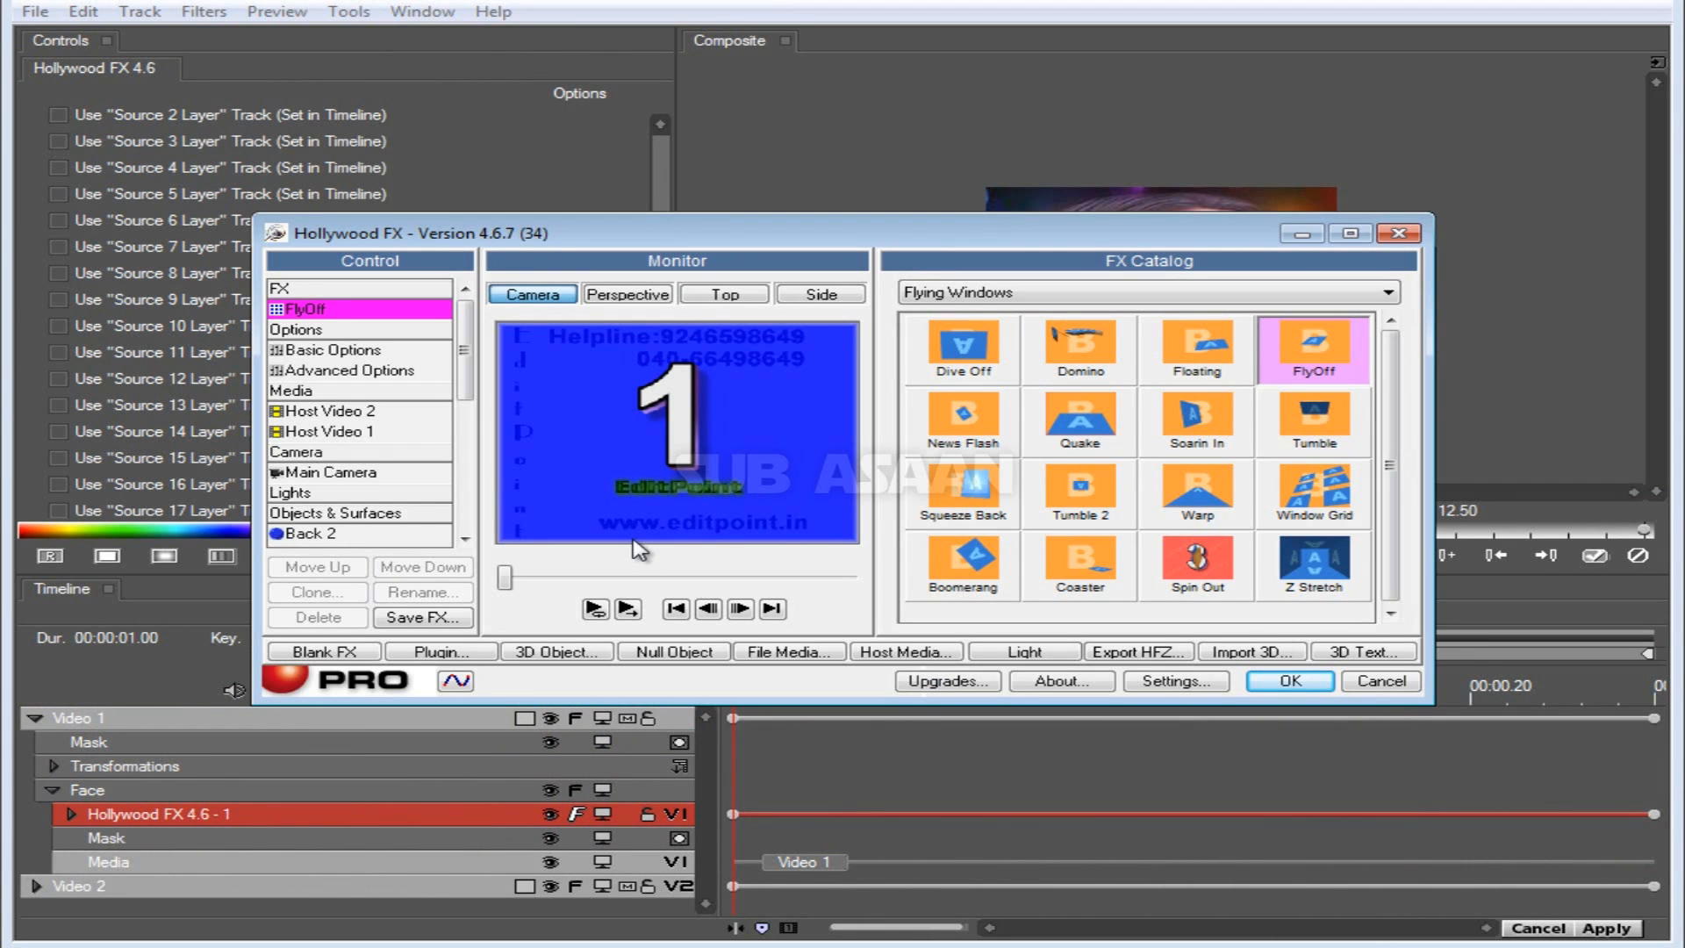
Step: Choose the 7 Ramesh Eff 06 effect from the 1176-EDITPOINT-2D-FX-Volume-155 catalog, preview it and accept it
click(1387, 293)
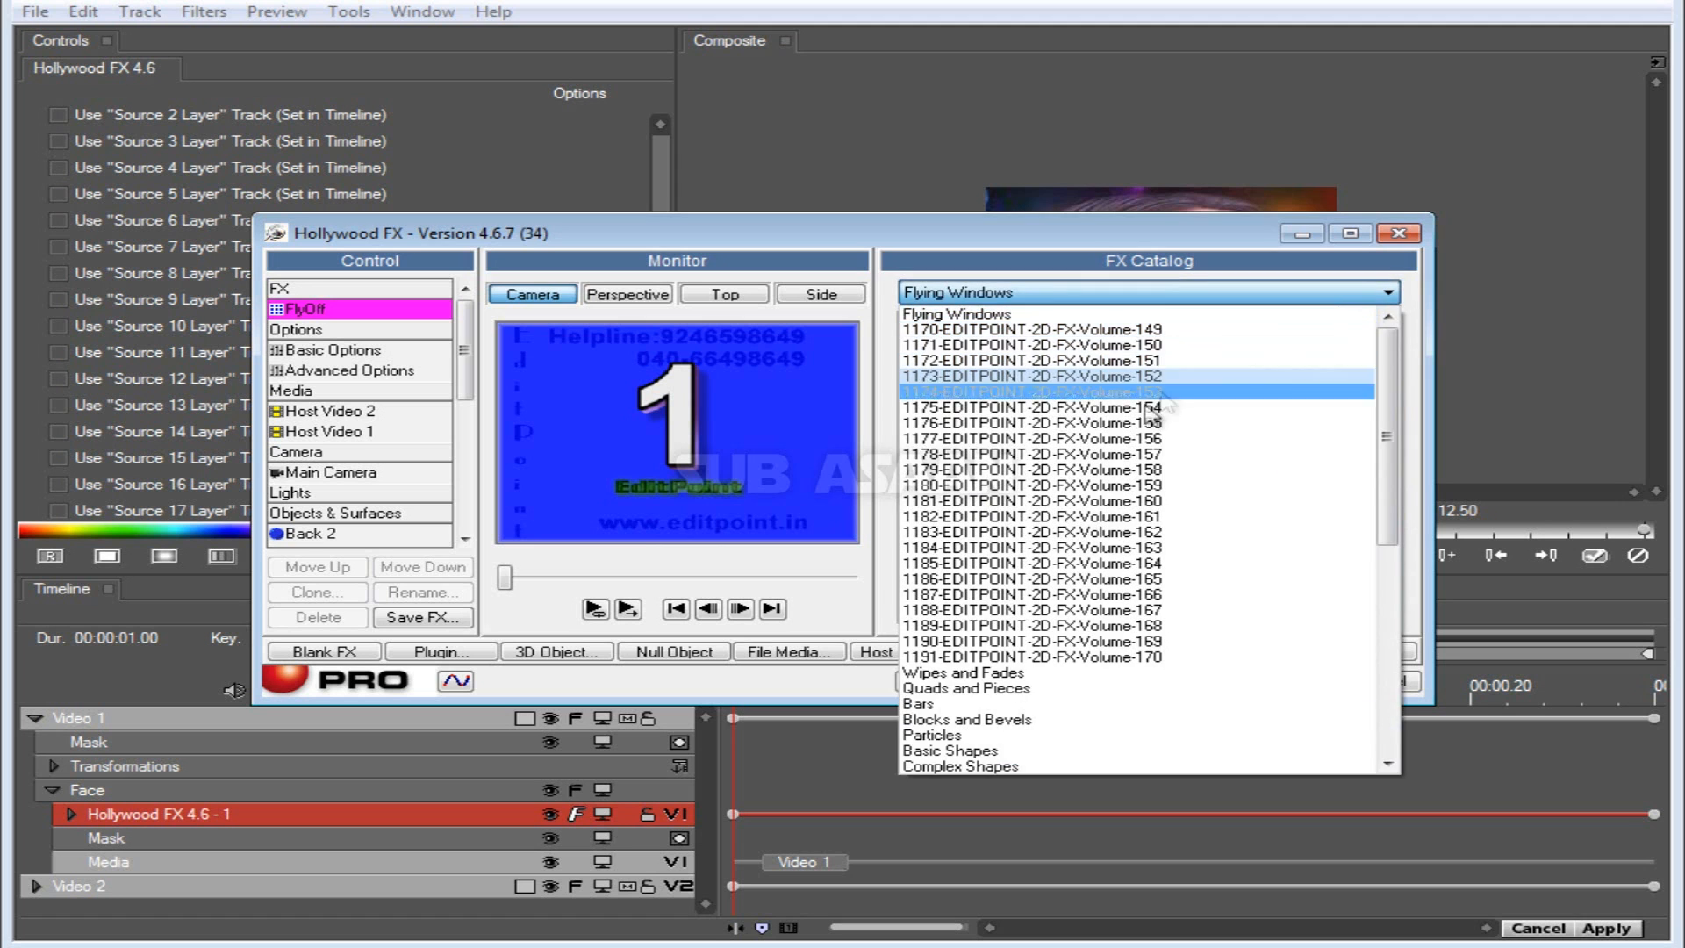
click(1151, 422)
click(1078, 424)
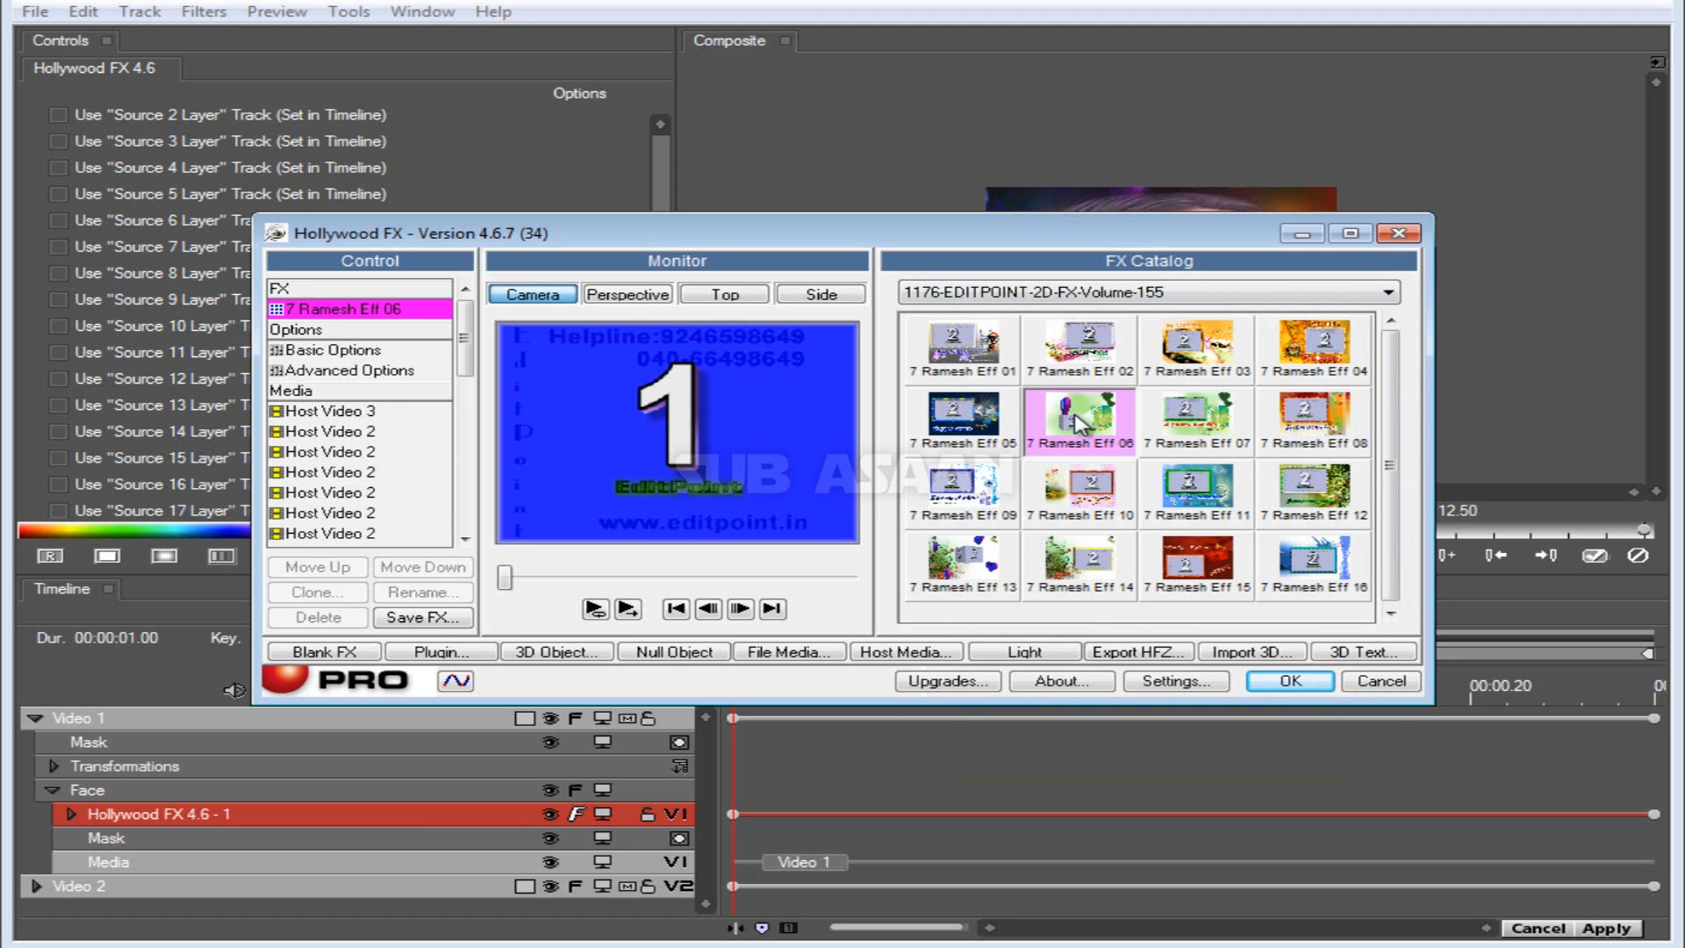
click(628, 609)
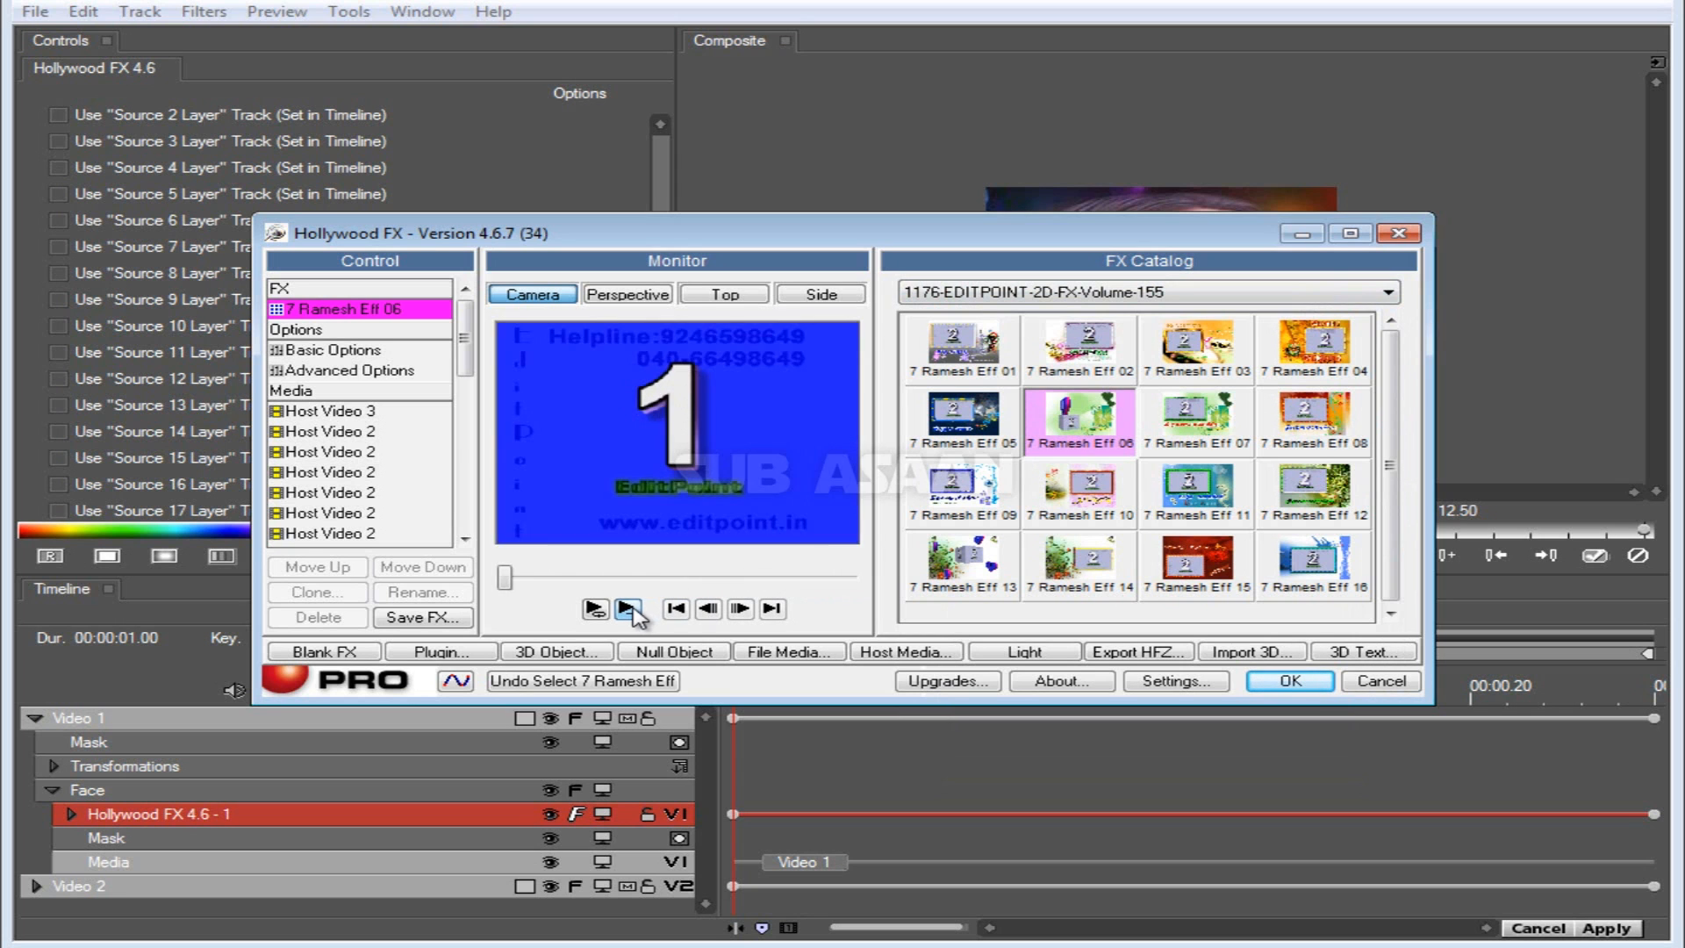
click(628, 609)
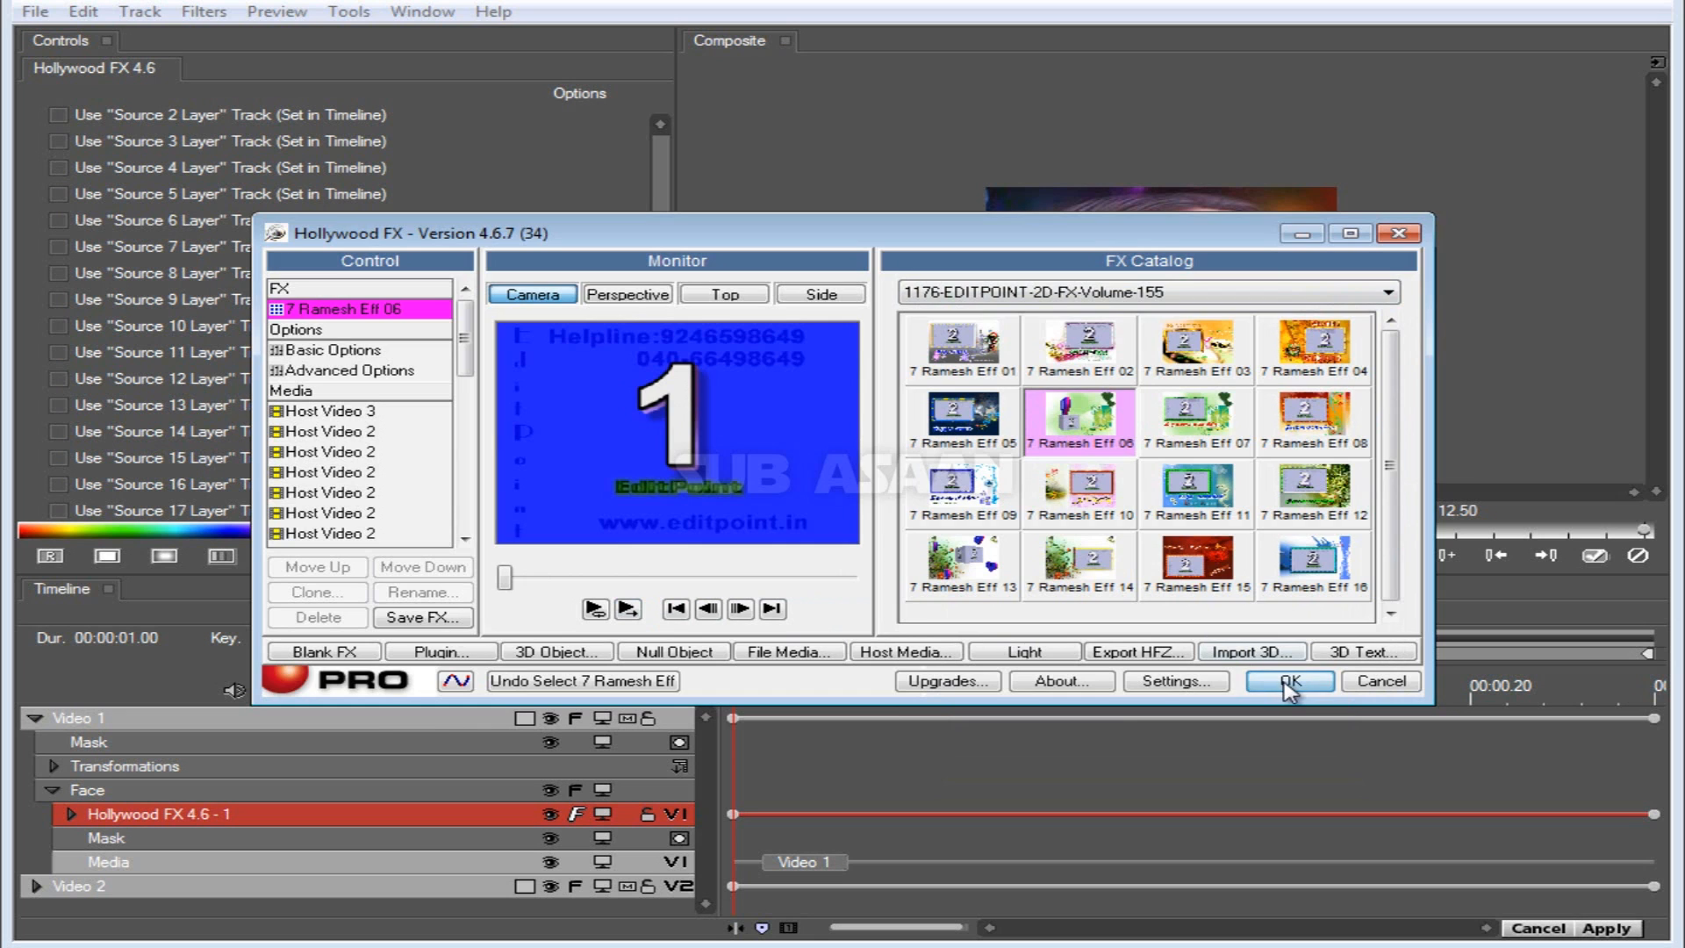
click(1288, 683)
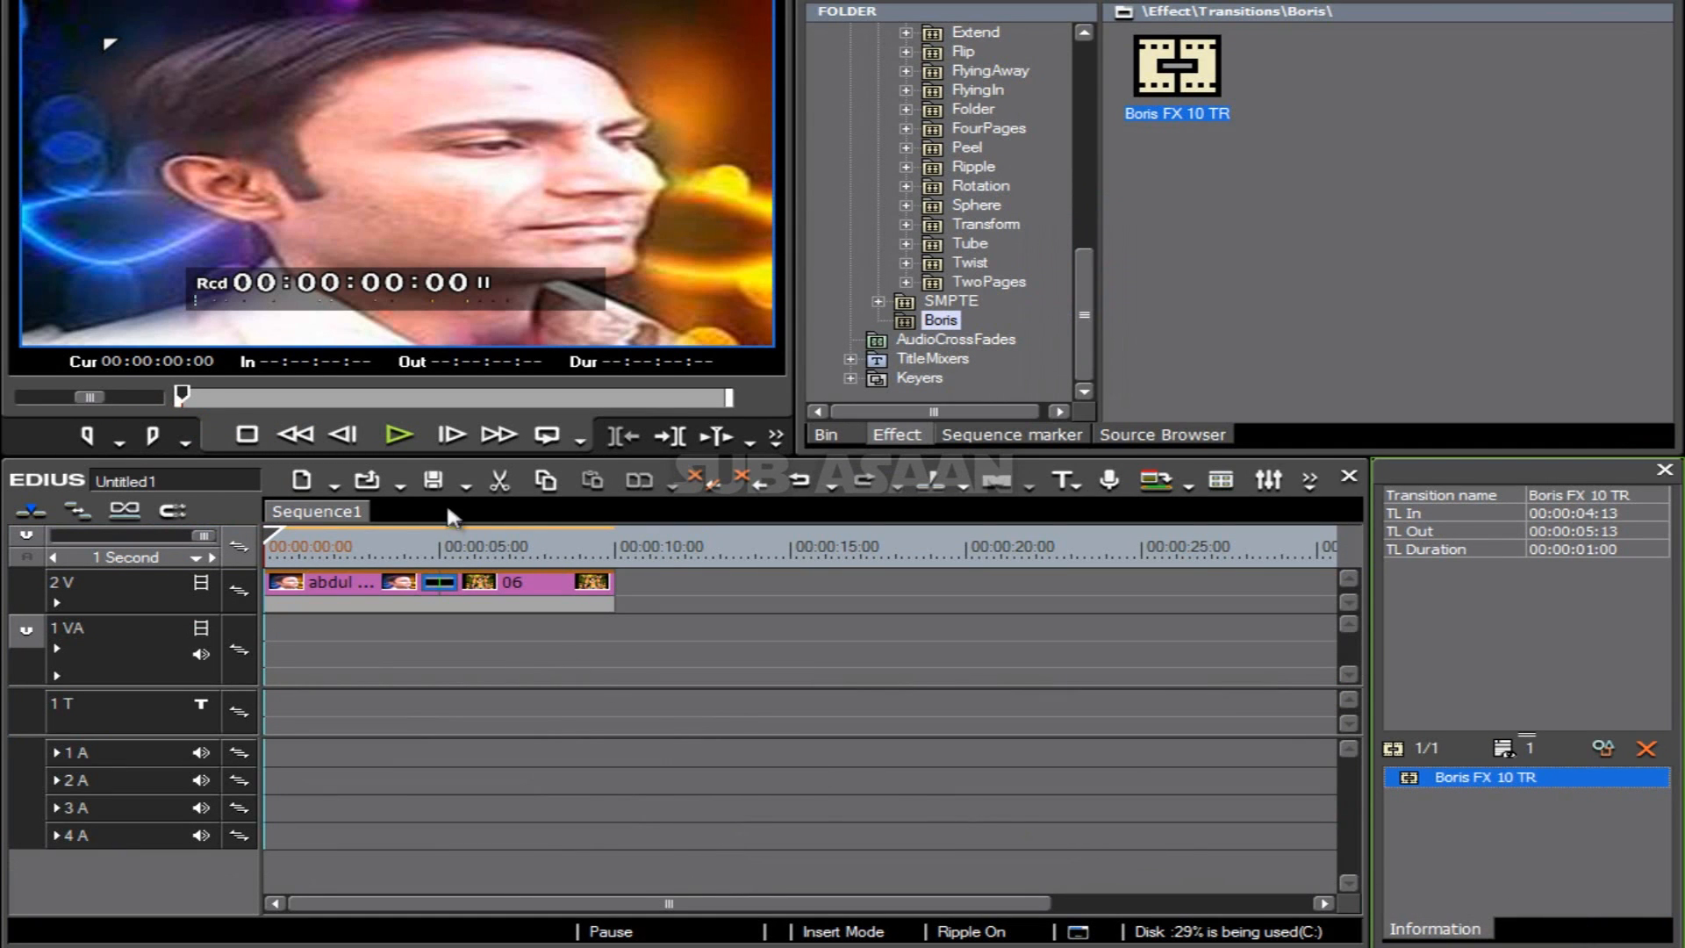
Step: Play the sequence through the transition, stop playback, and reopen the Boris FX transition's settings
click(388, 433)
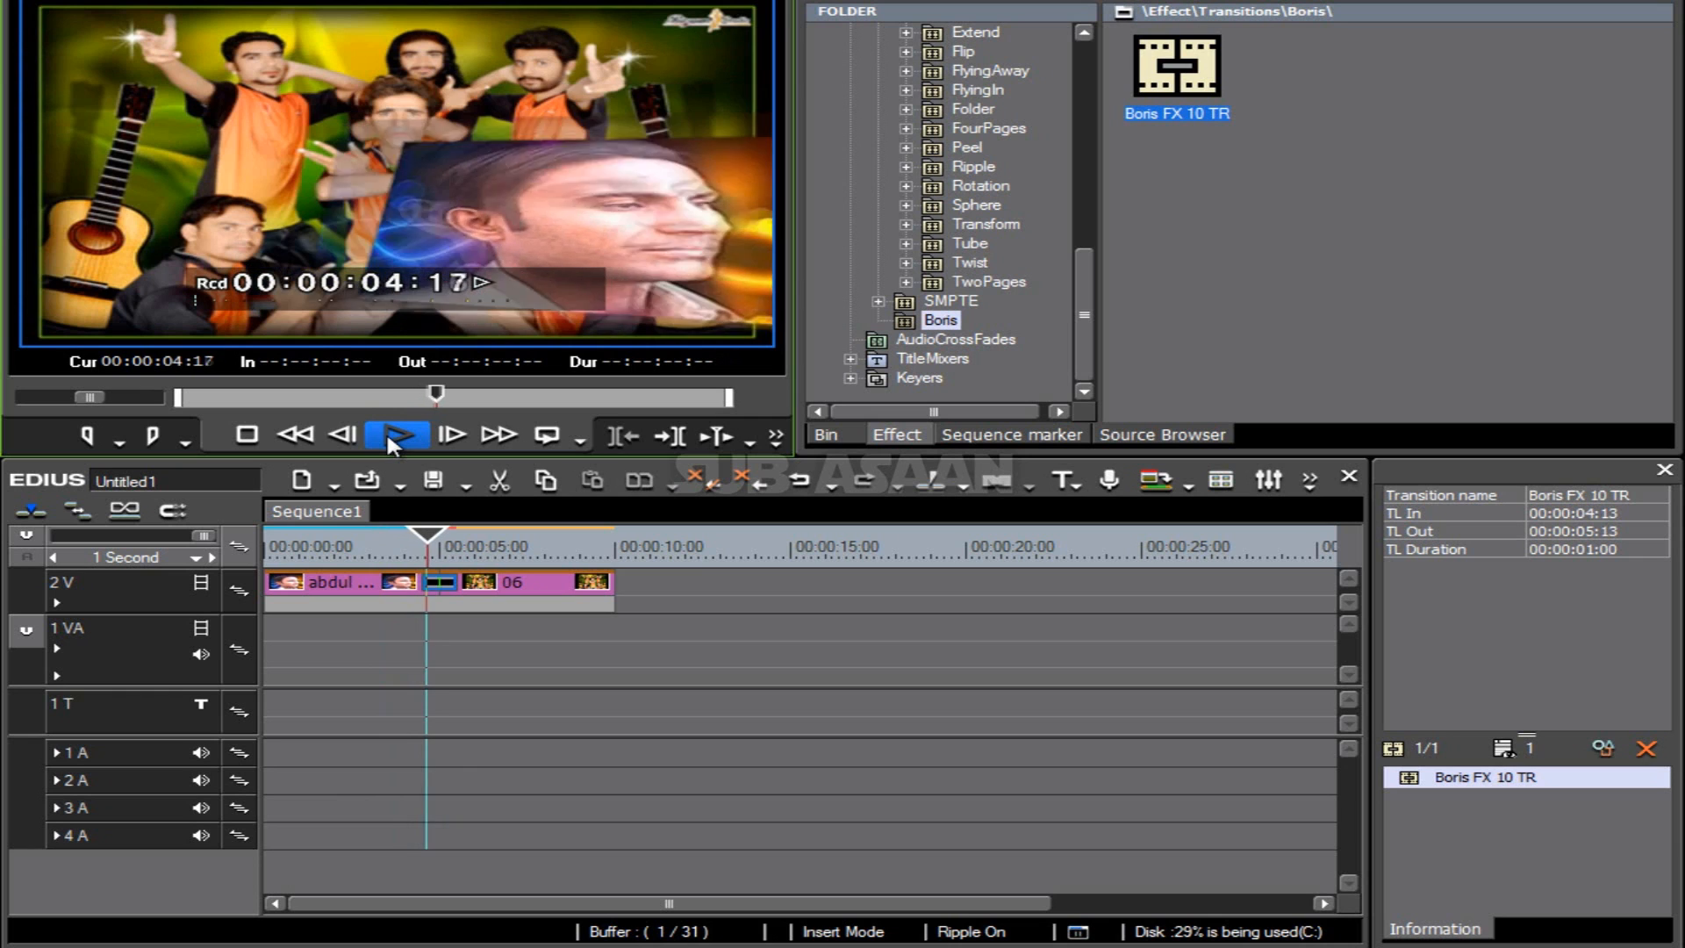
click(248, 434)
click(440, 583)
double_click(439, 584)
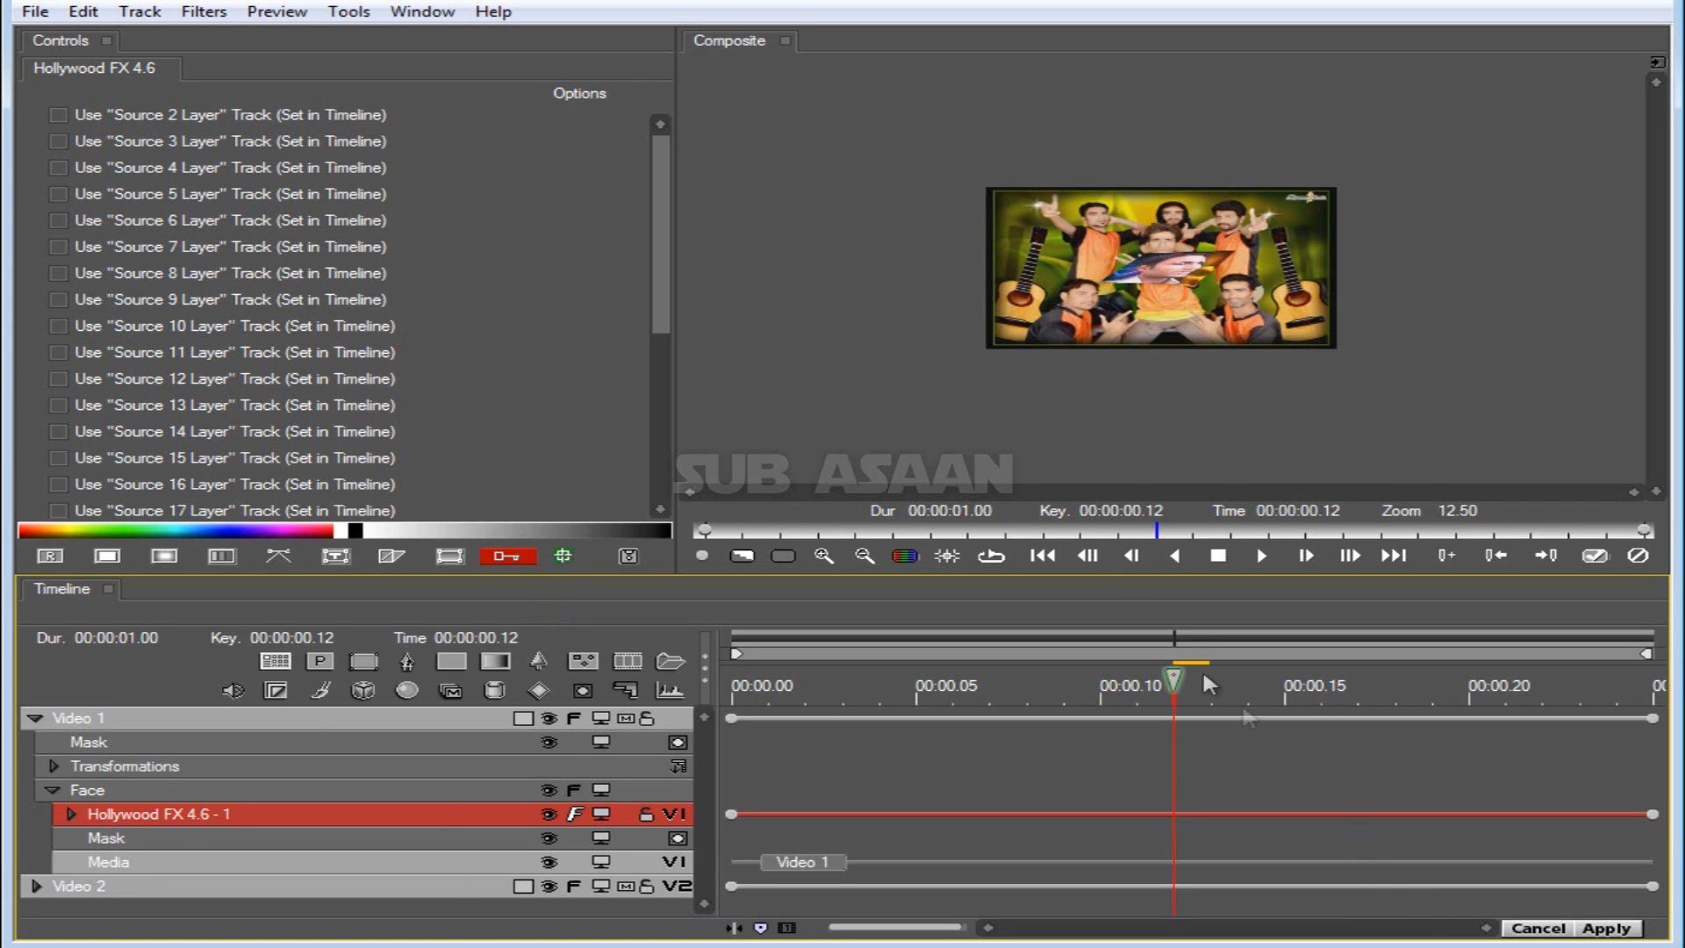
Step: Add a second Hollywood FX 4.6 filter to Video 1, preview the 7 Ramesh Eff 06 effect from its start, and accept it
click(204, 11)
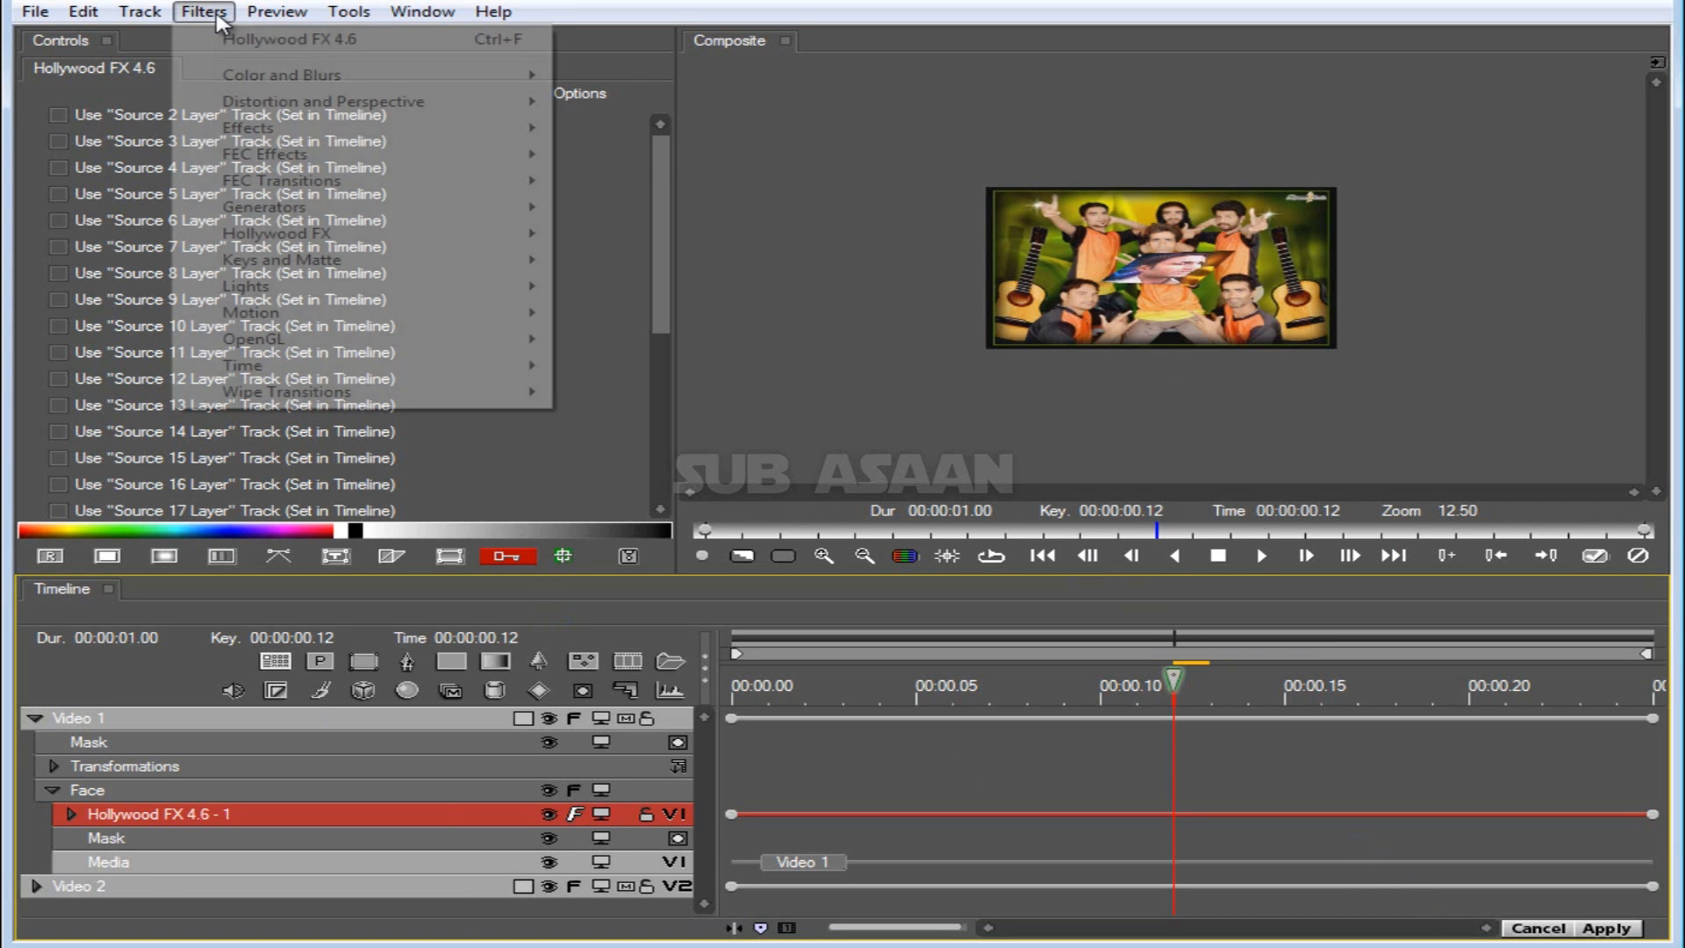
mouse_move(263, 232)
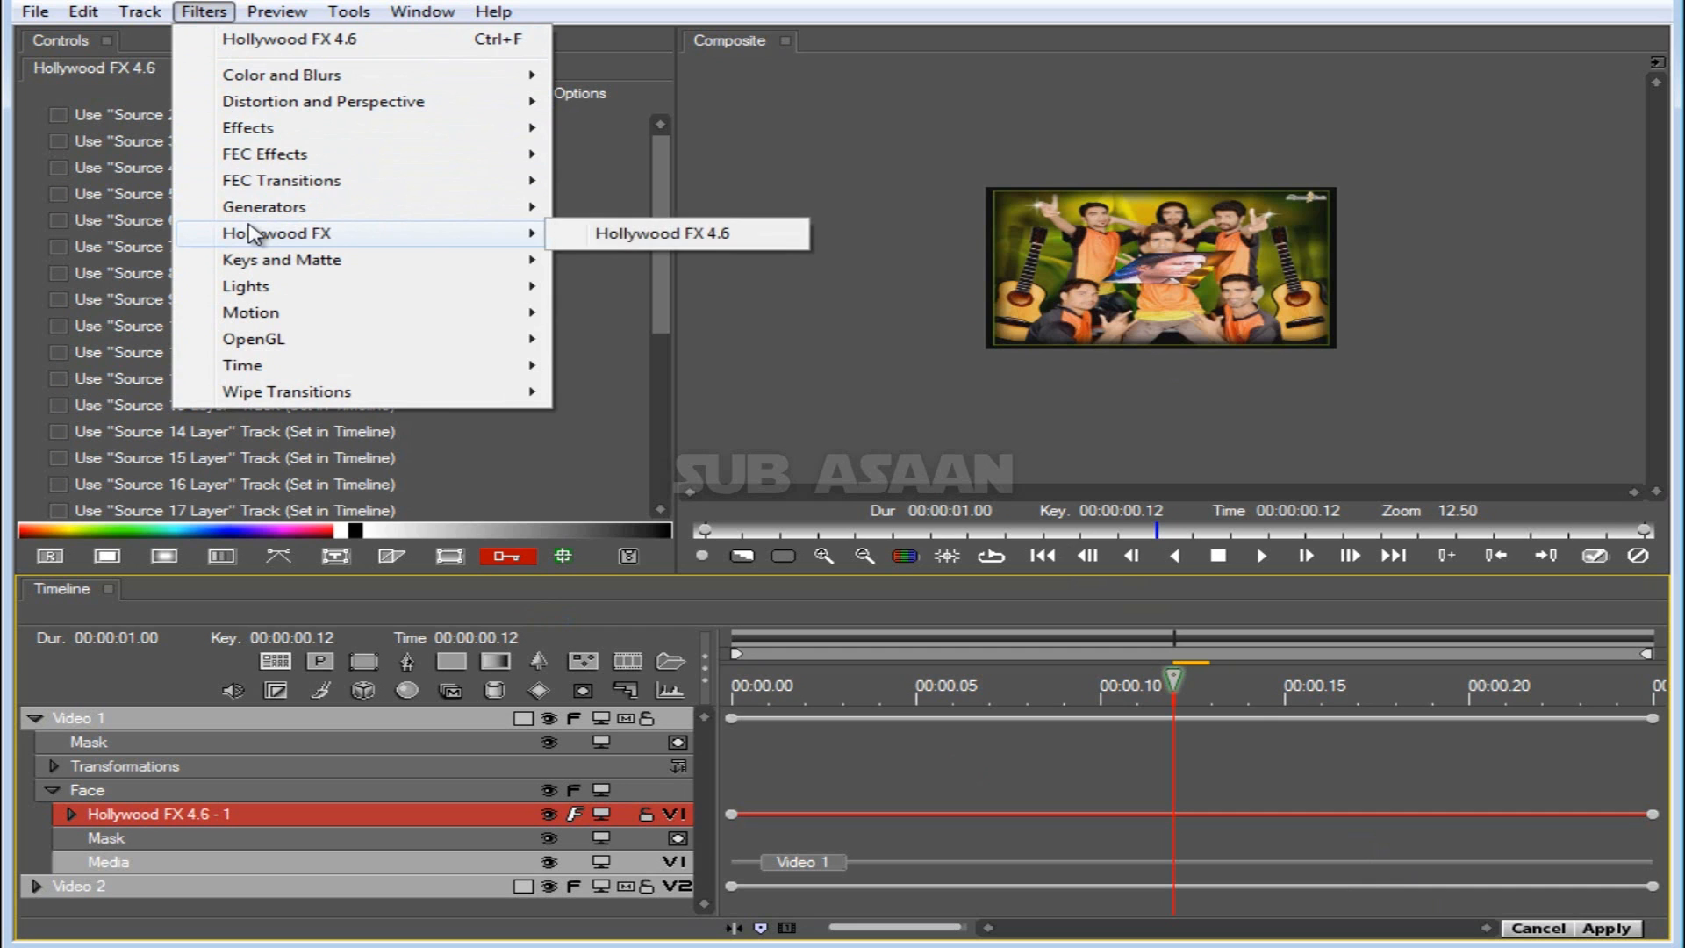
click(628, 233)
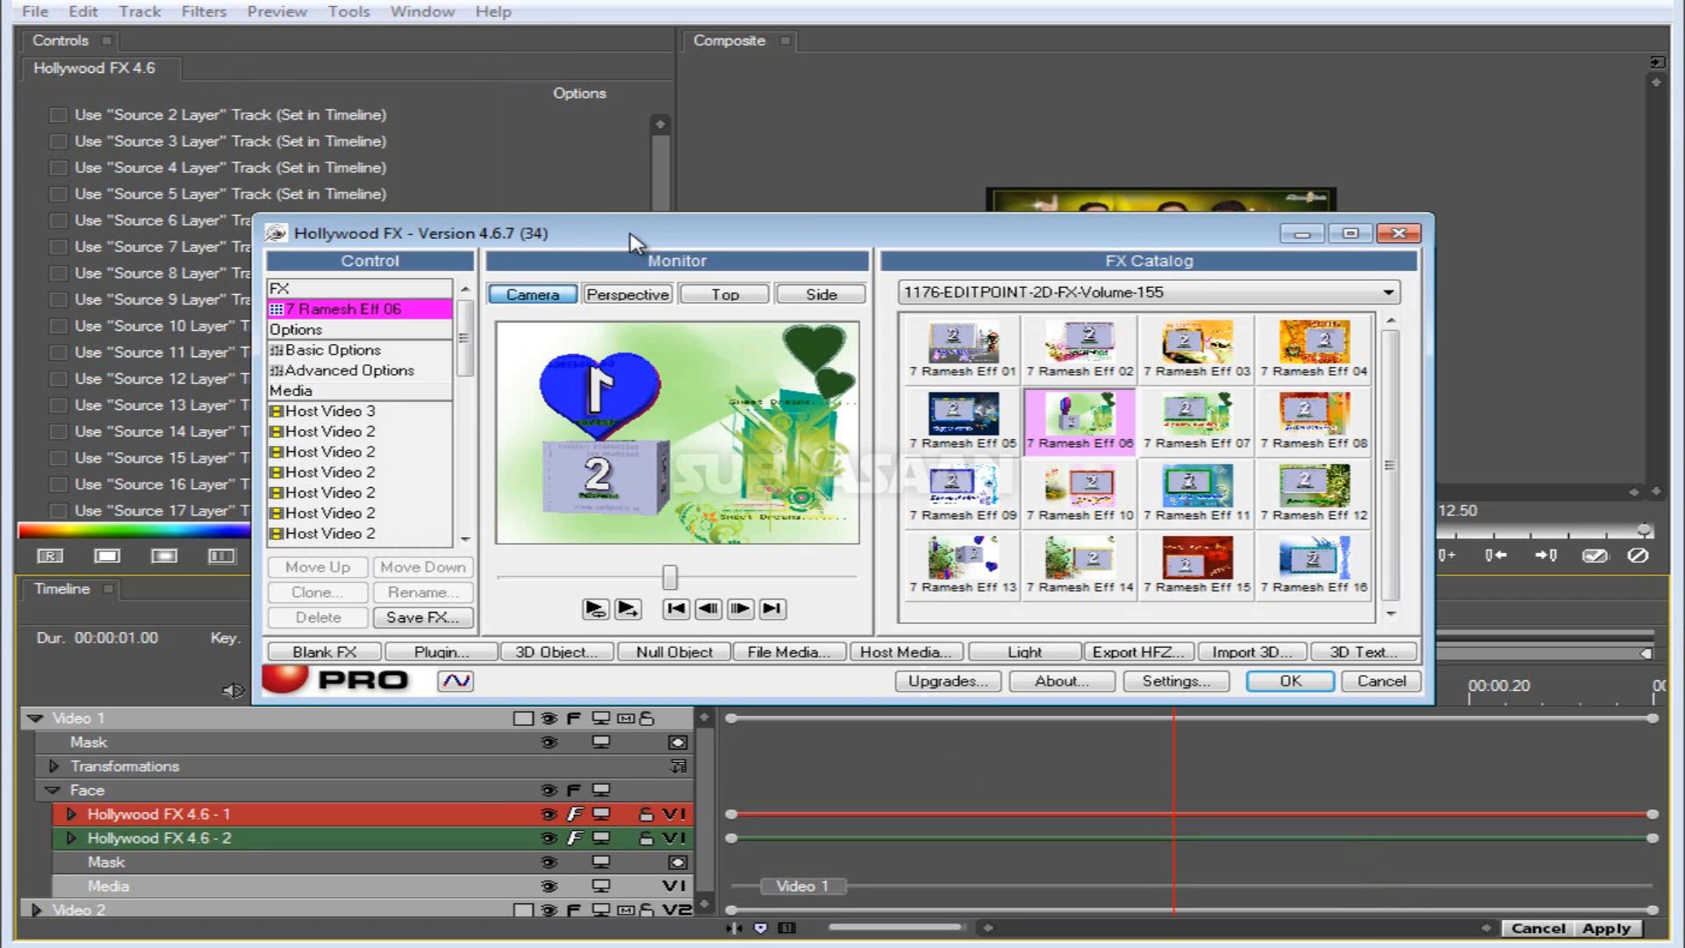
drag(667, 585, 447, 595)
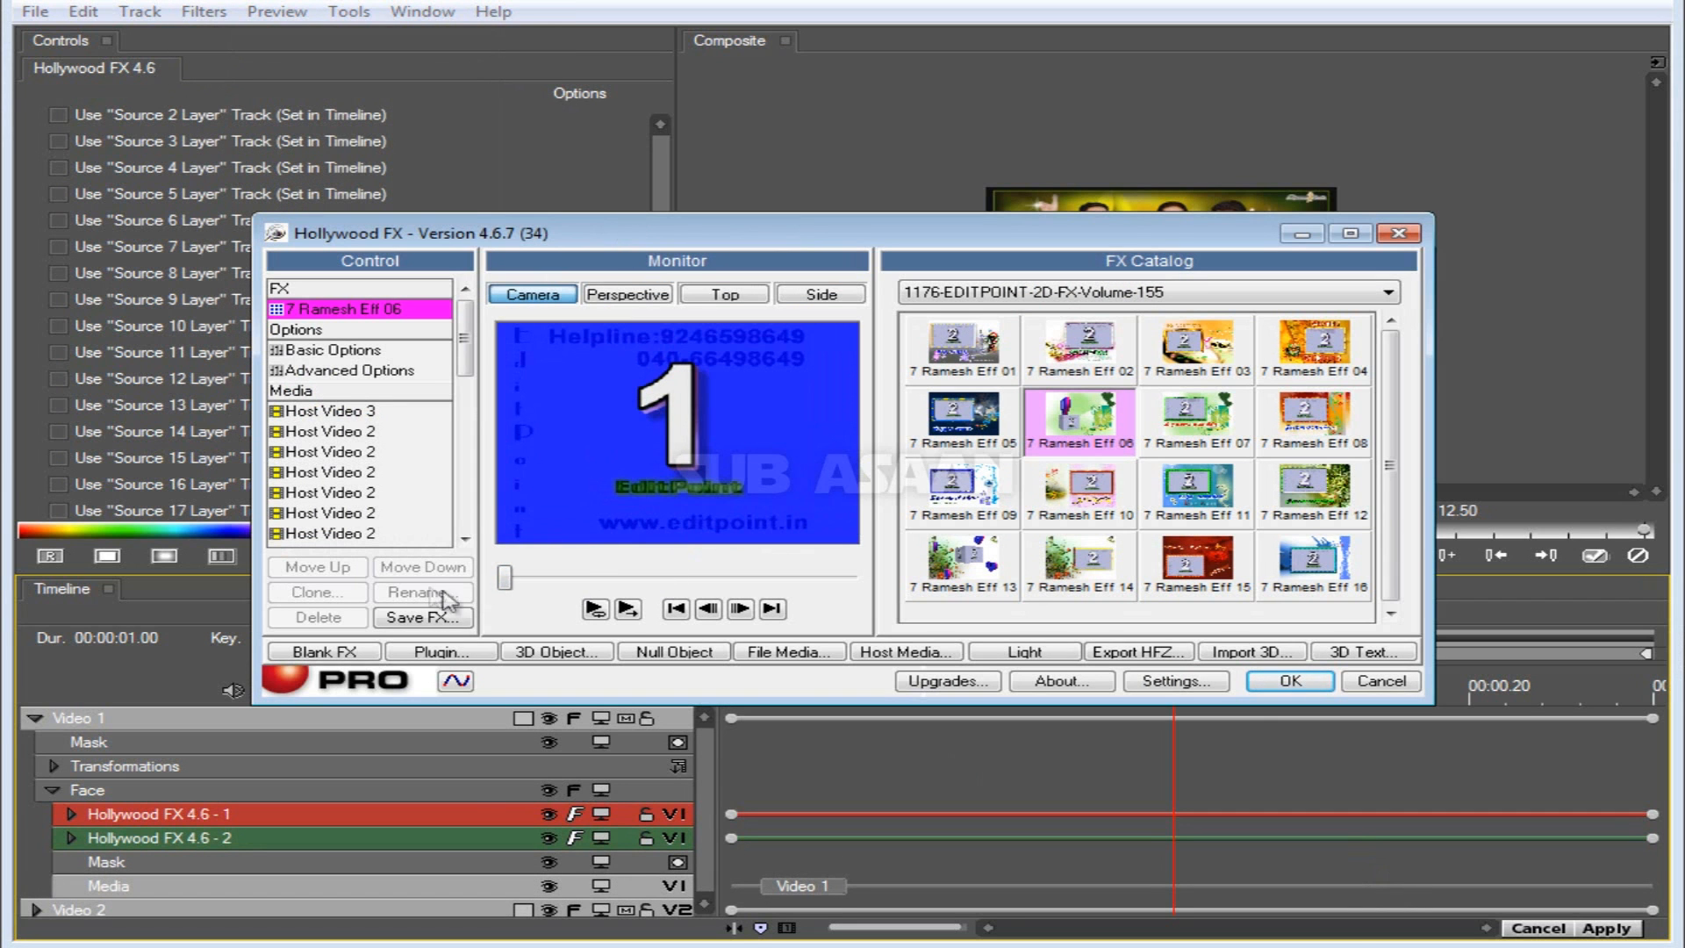
click(630, 611)
click(628, 609)
click(1289, 683)
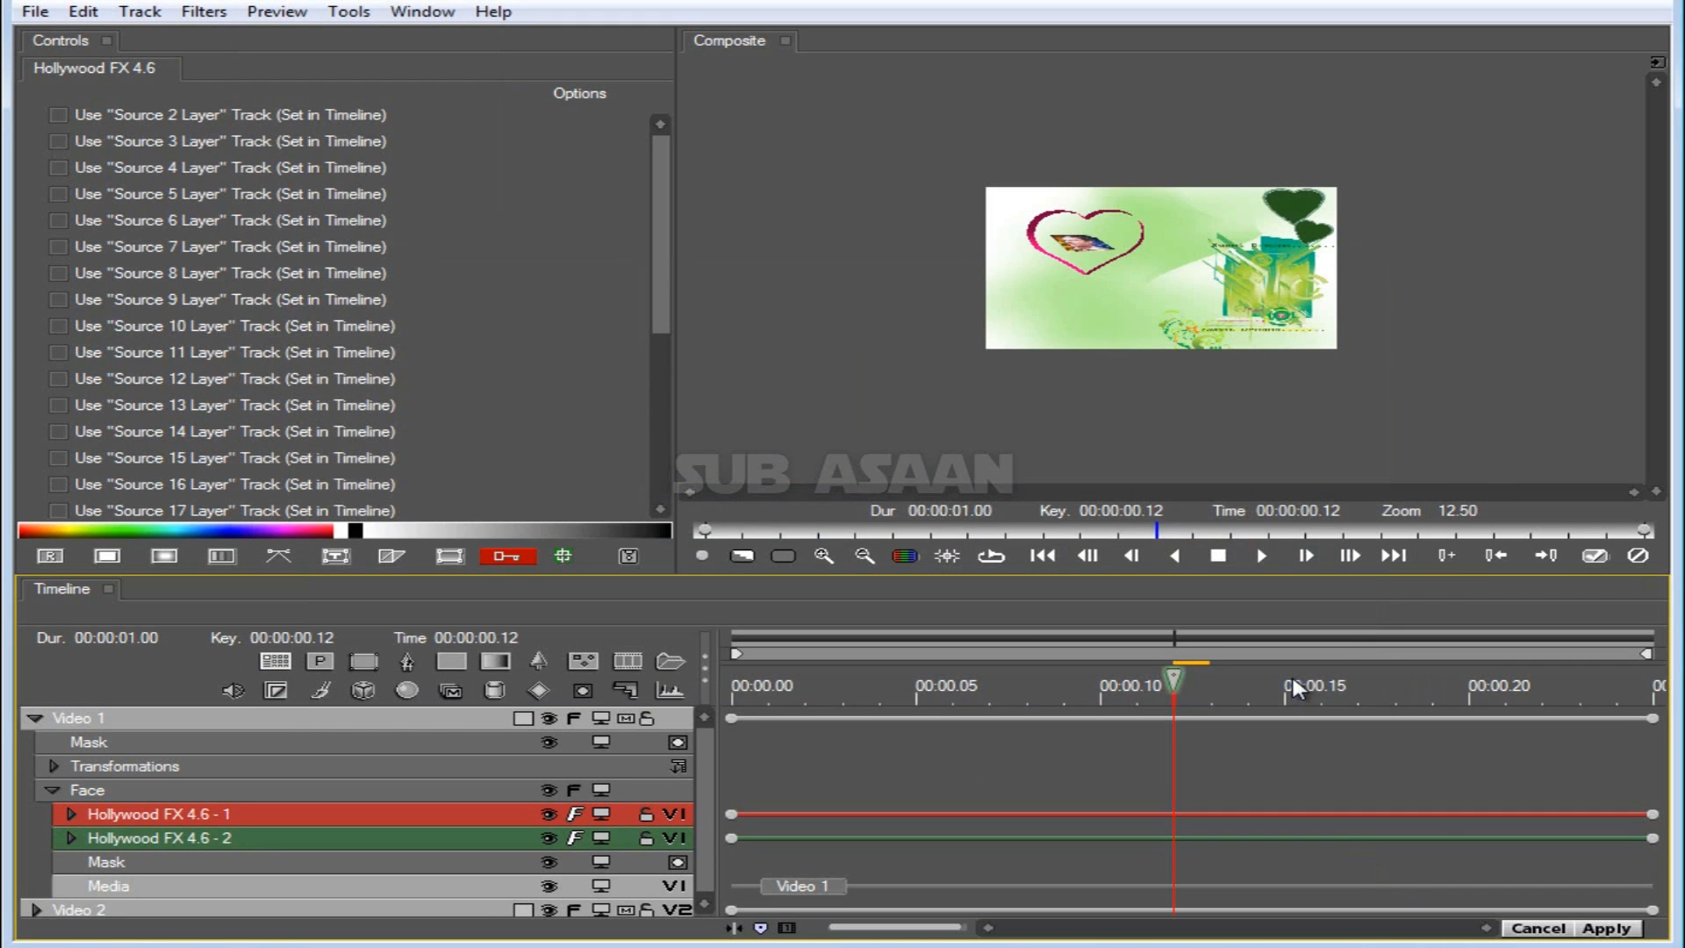
Step: Apply the Boris FX transition settings, accept the 7 Ramesh Eff 06 effect, and return the playhead to the sequence start
click(1600, 929)
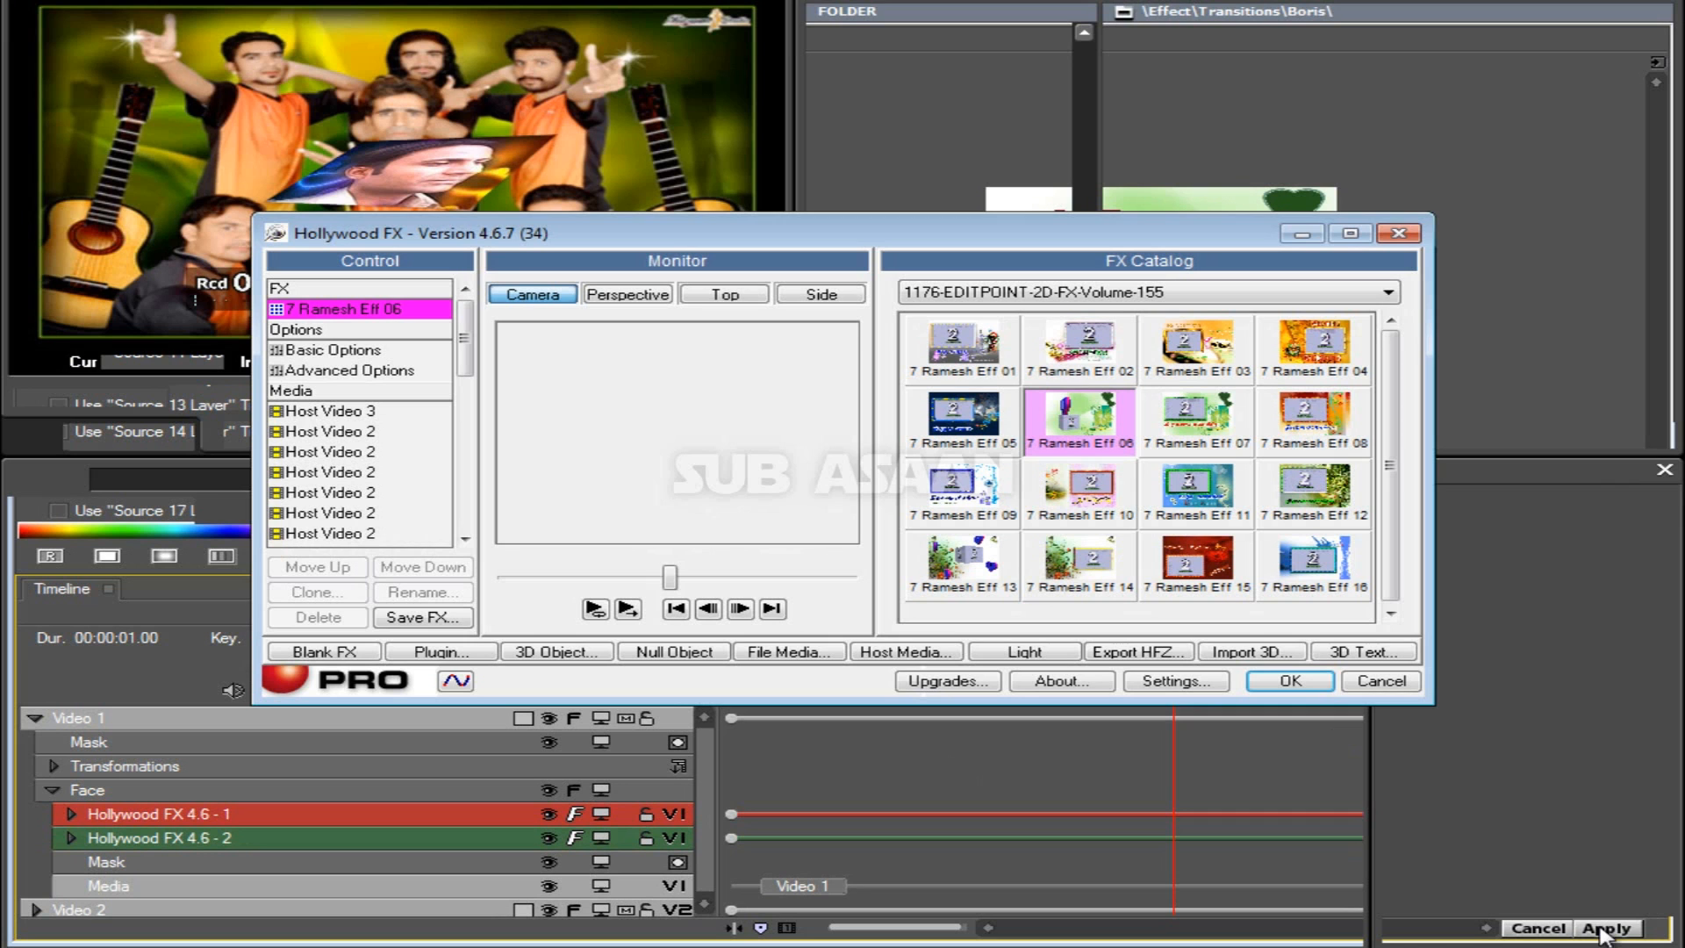
click(1289, 683)
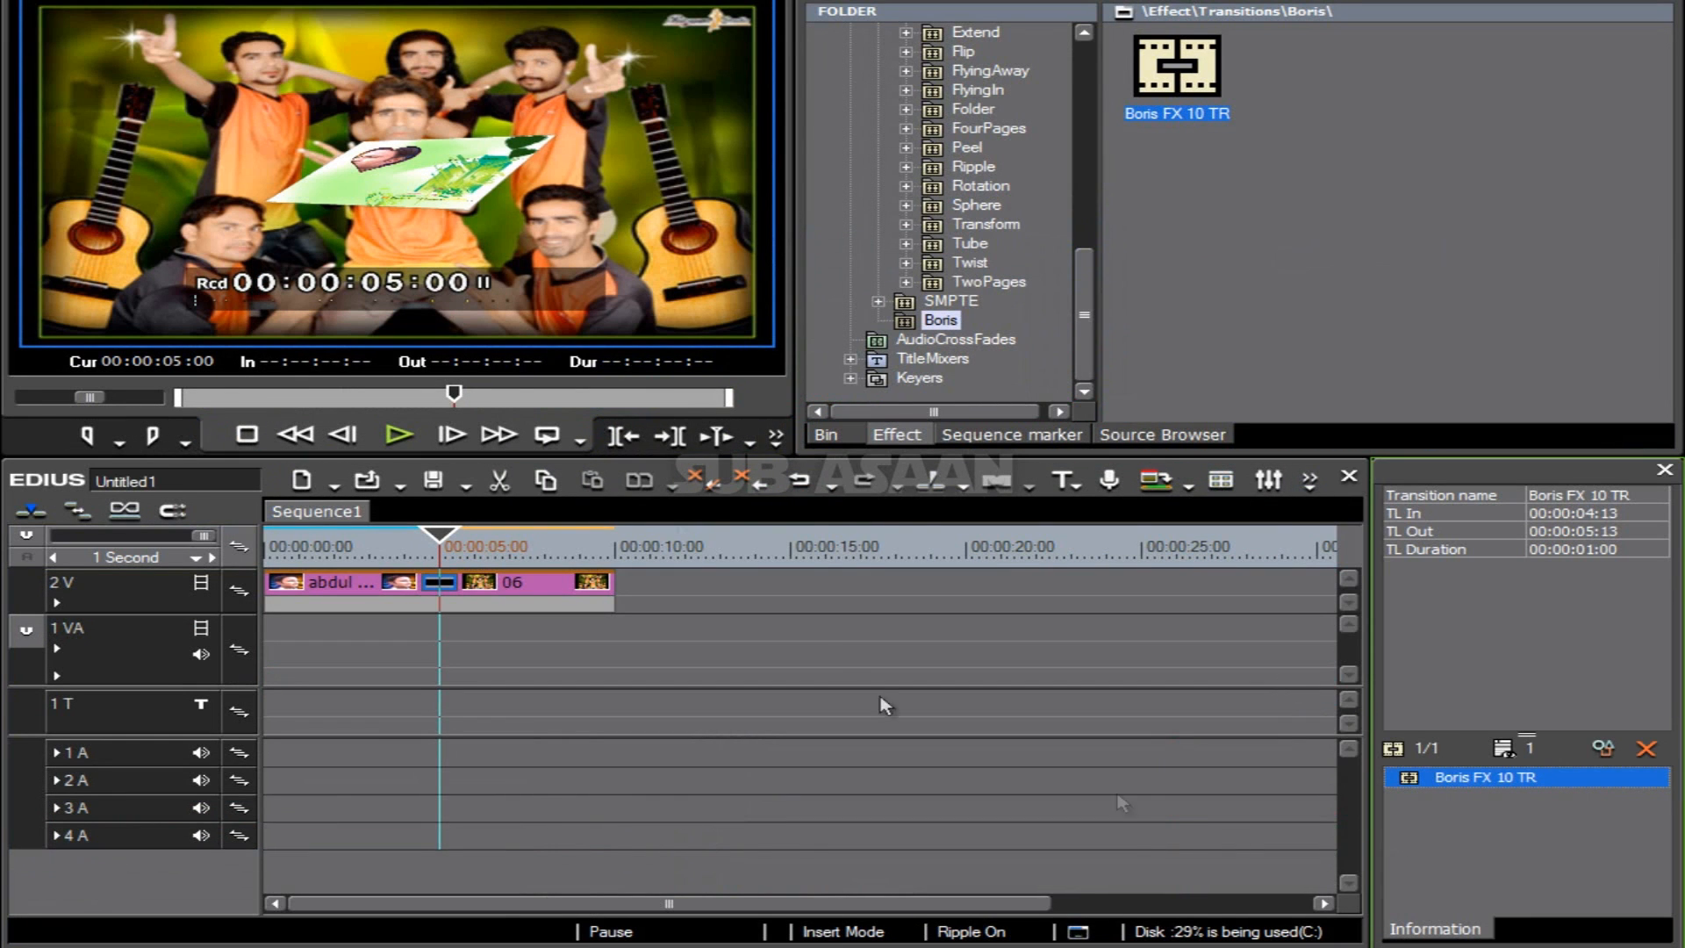
drag(443, 539, 274, 544)
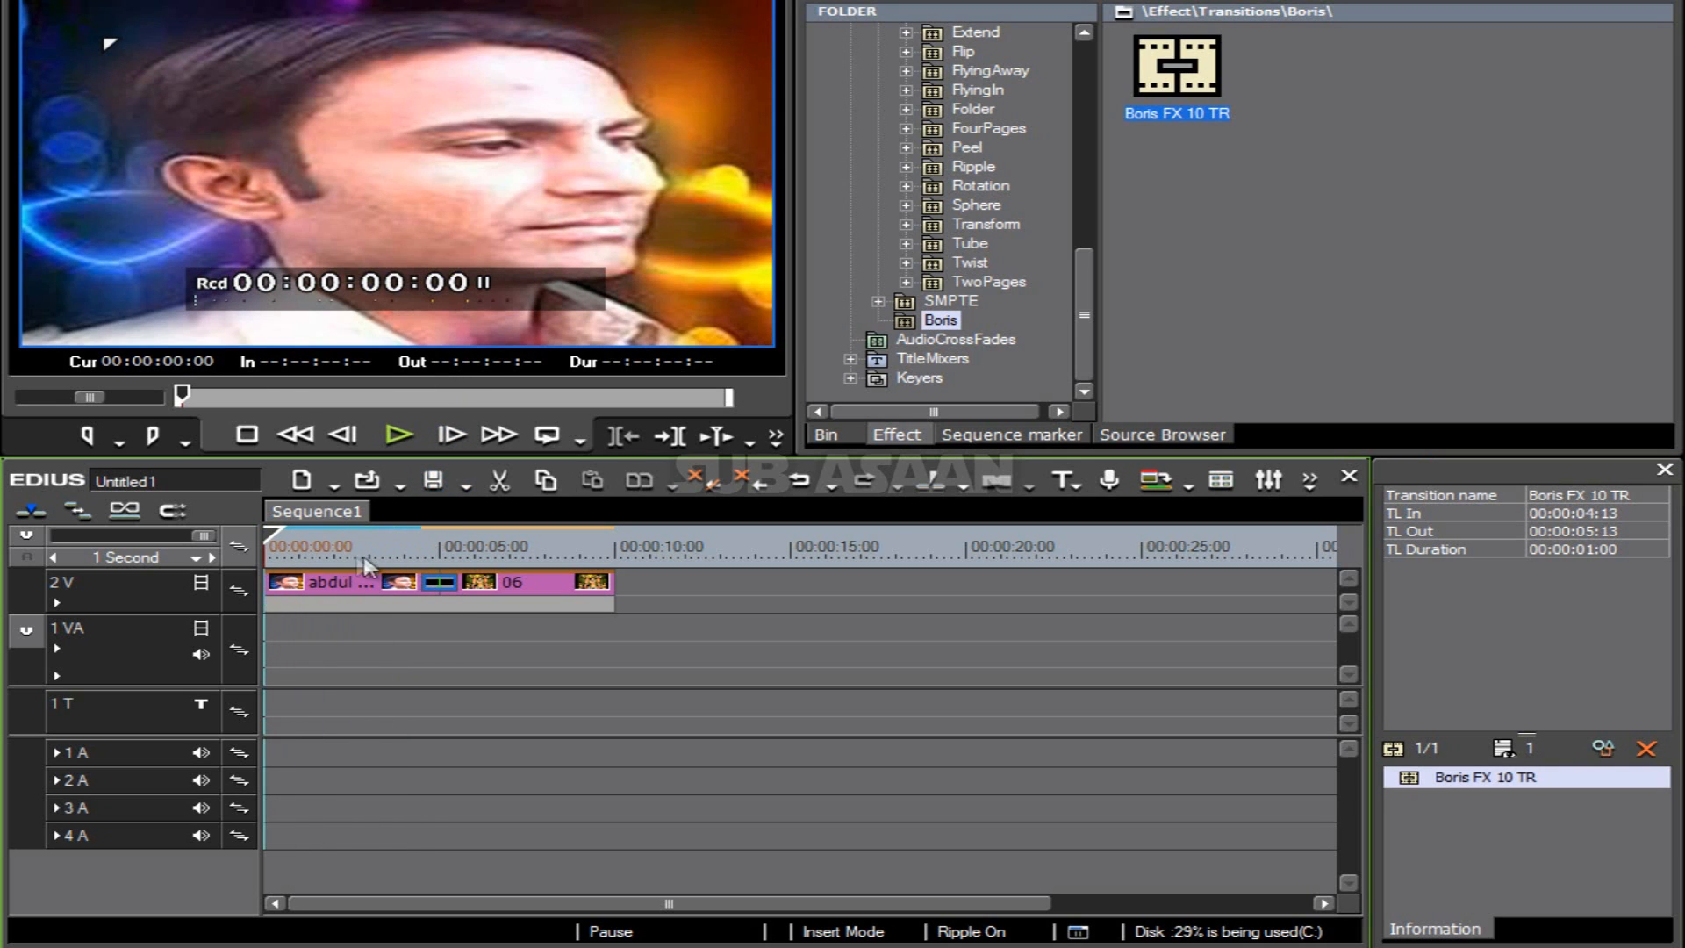
Step: Render the first image clip on track 2V, followed by clip 06
right_click(379, 586)
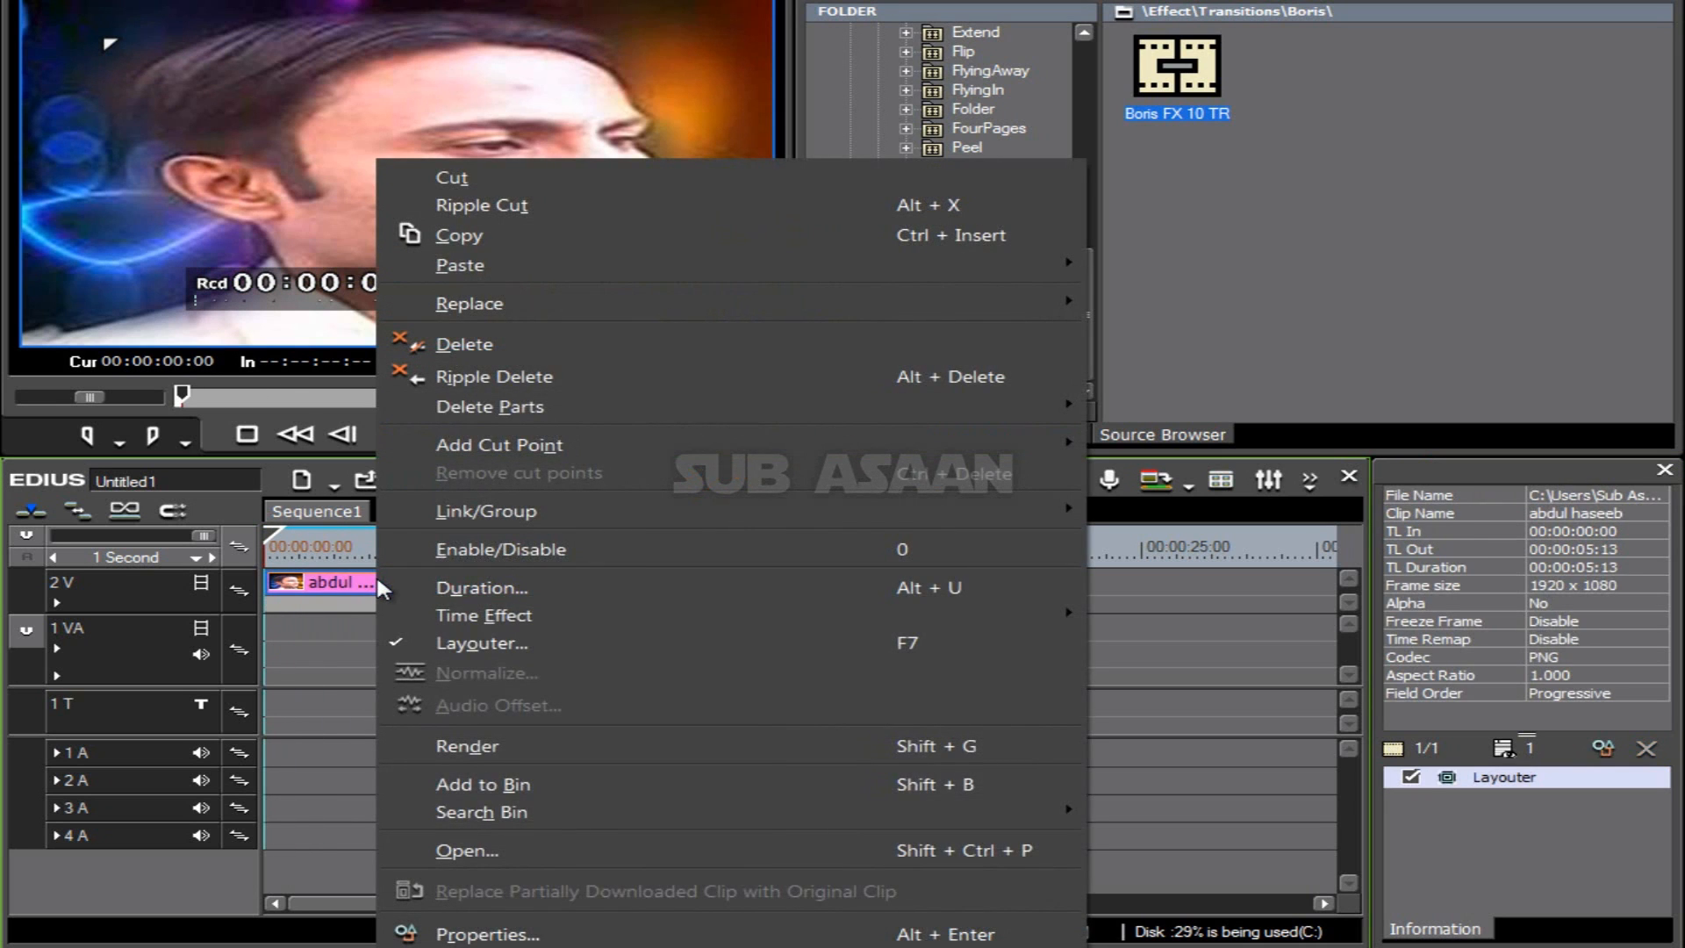
click(465, 746)
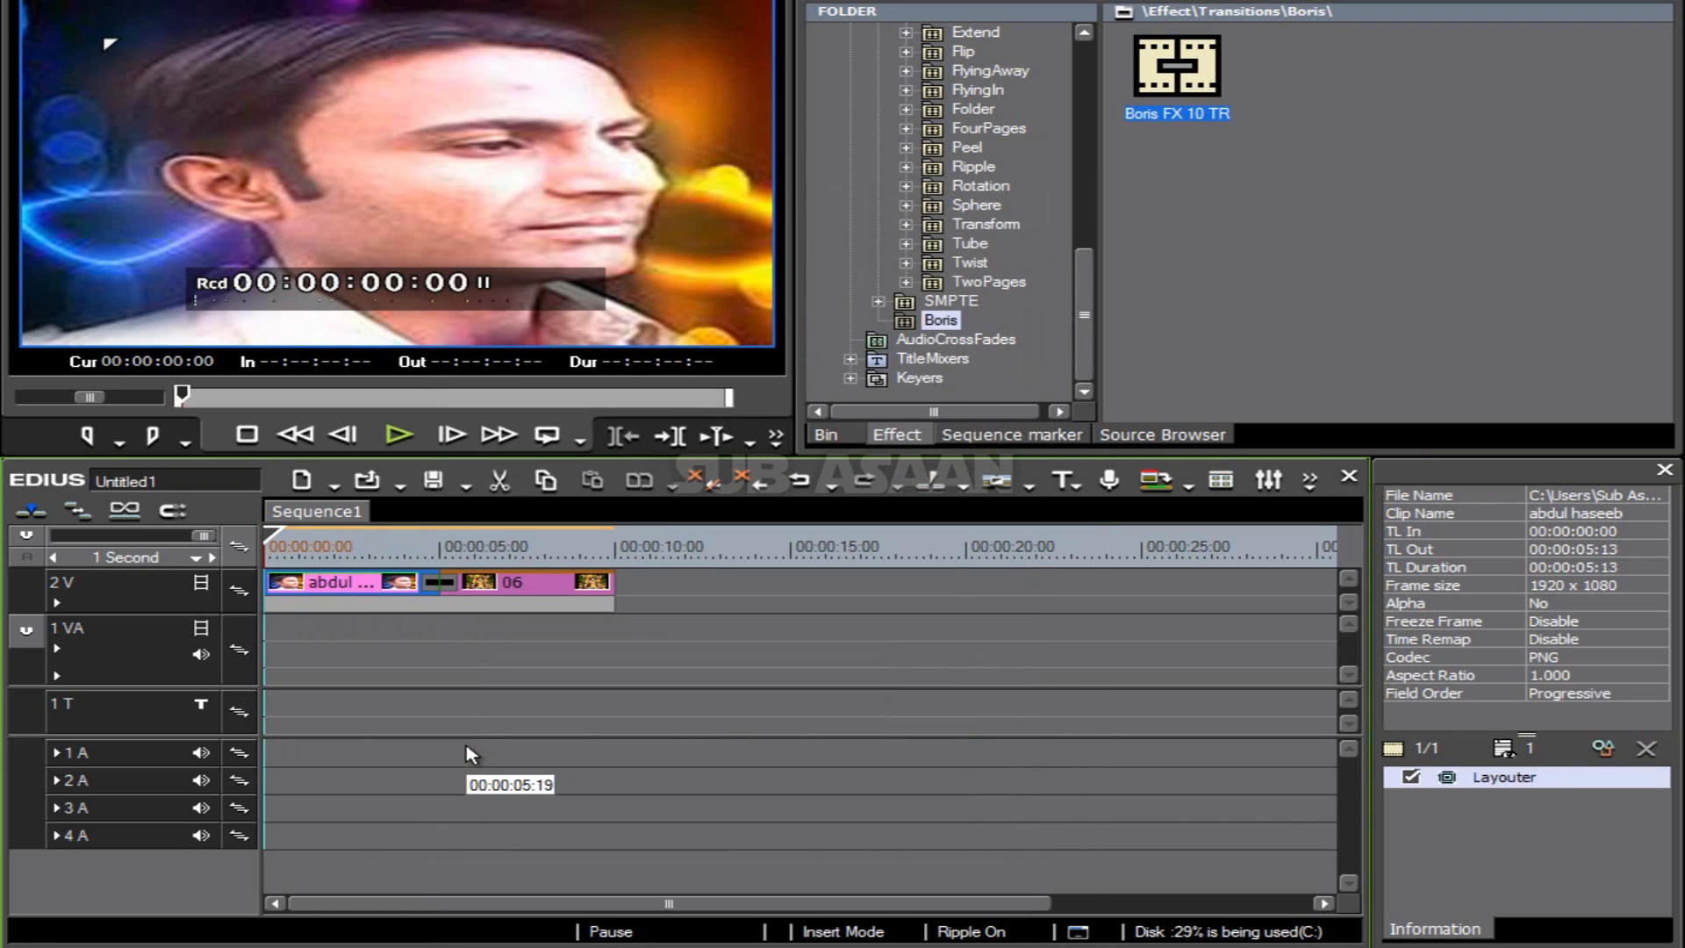
click(518, 590)
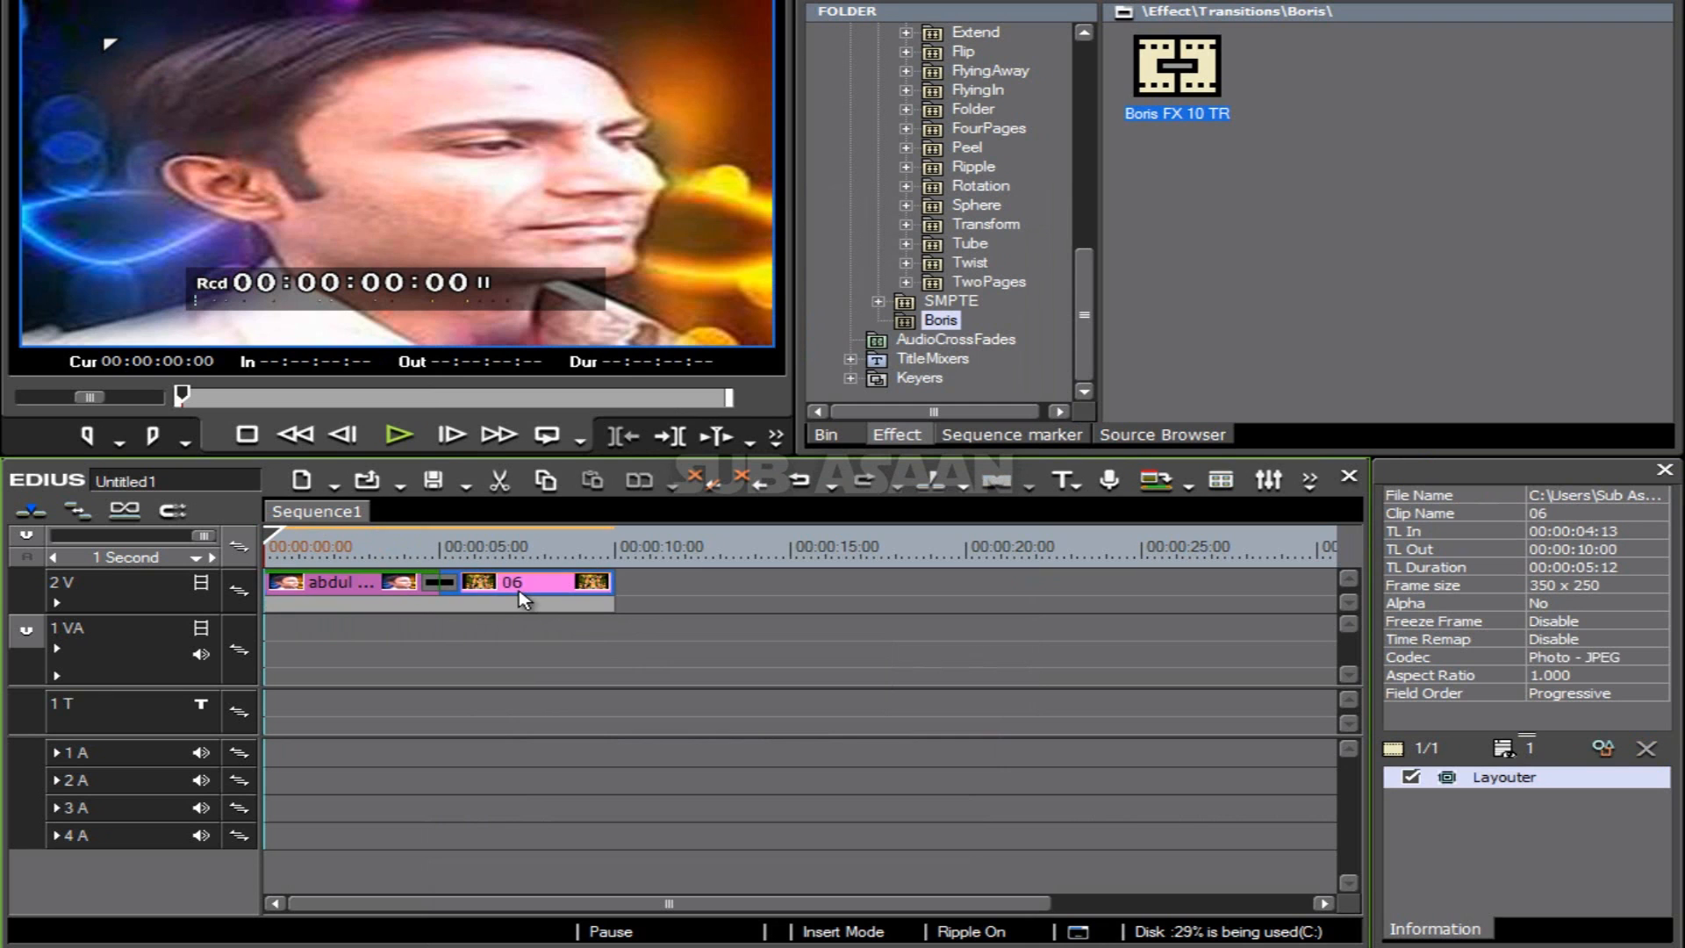
right_click(519, 590)
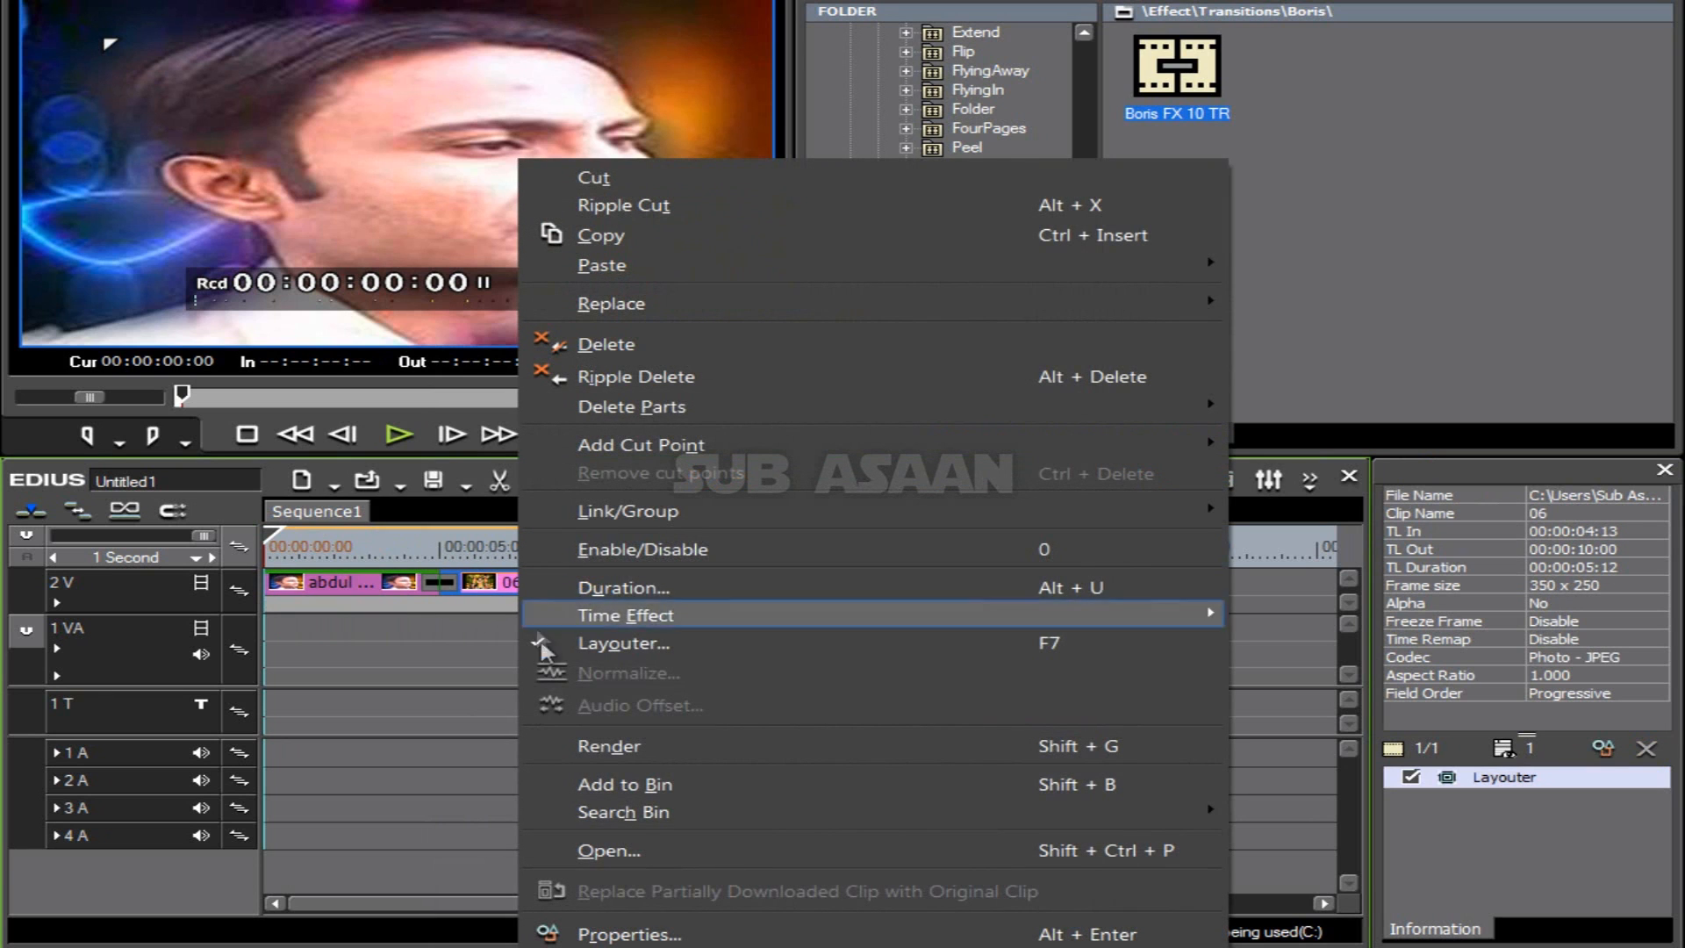
click(589, 743)
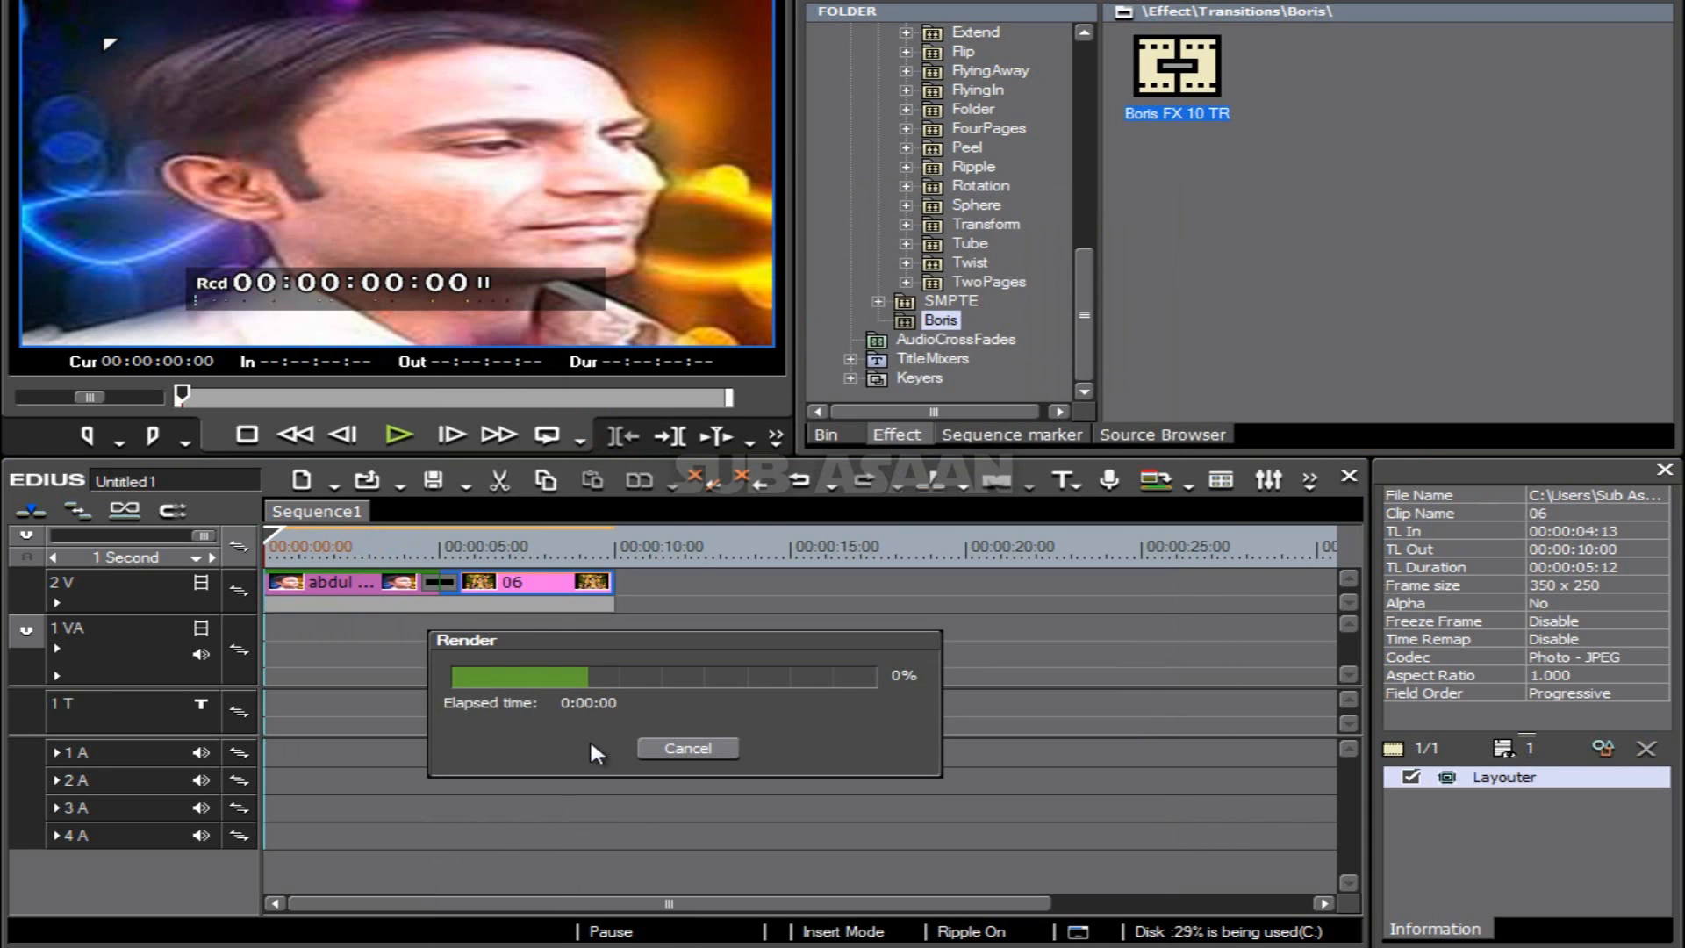
Step: Play the sequence from its start into the transition and stop playback partway through the effect
click(397, 434)
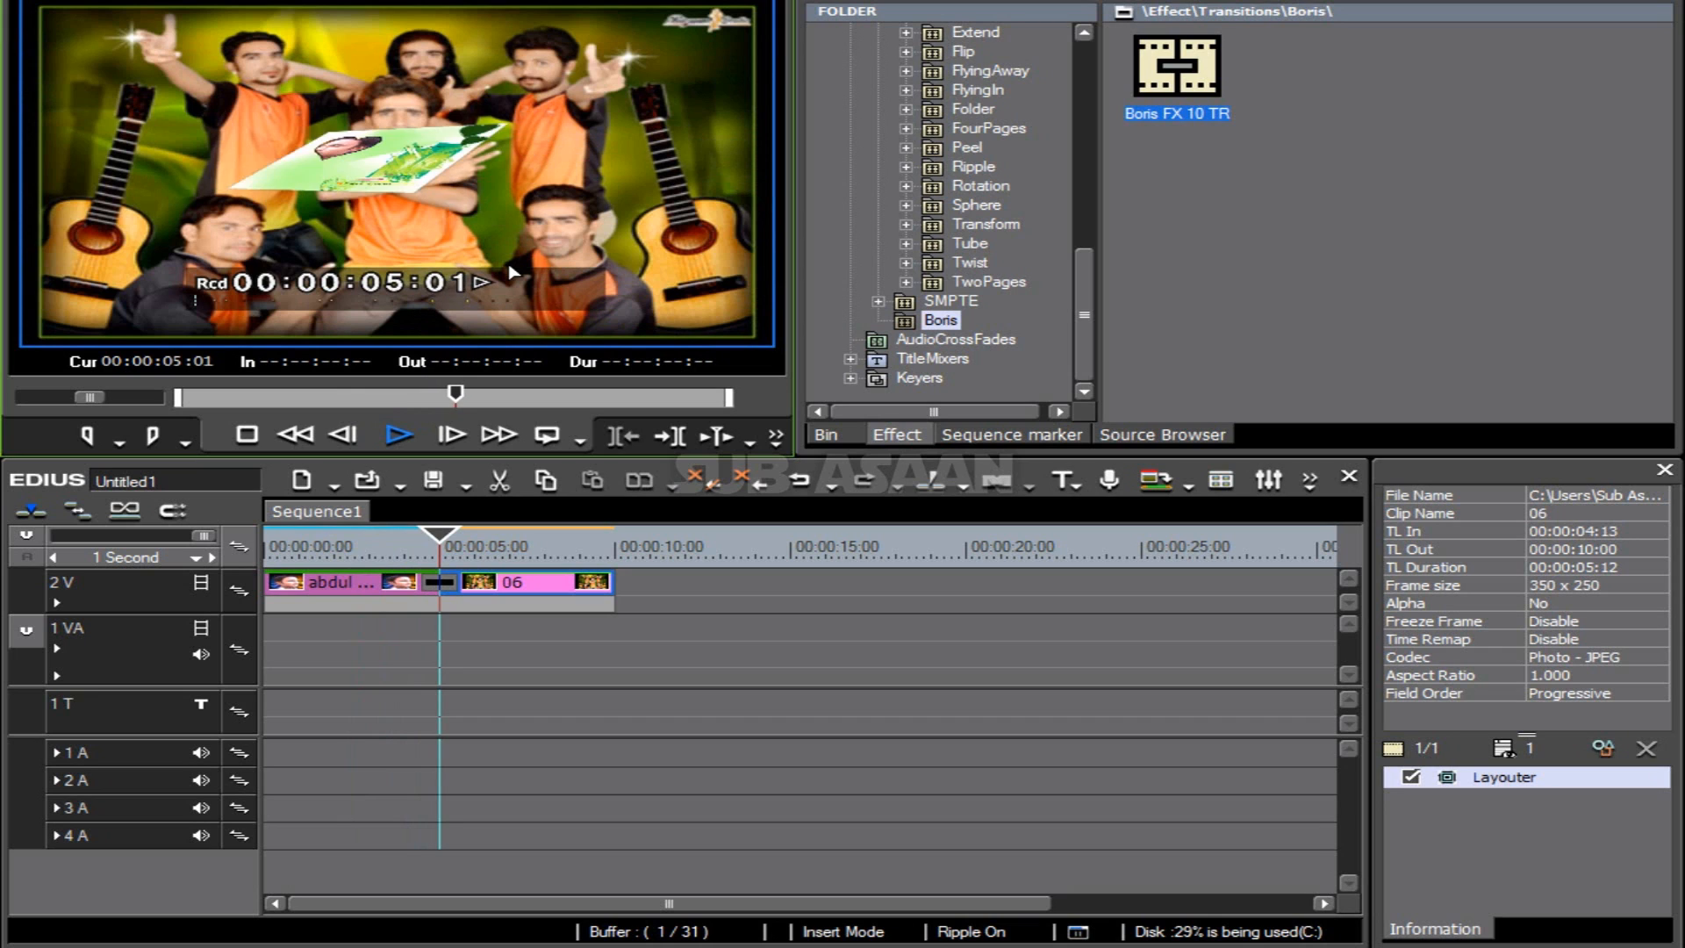
click(254, 447)
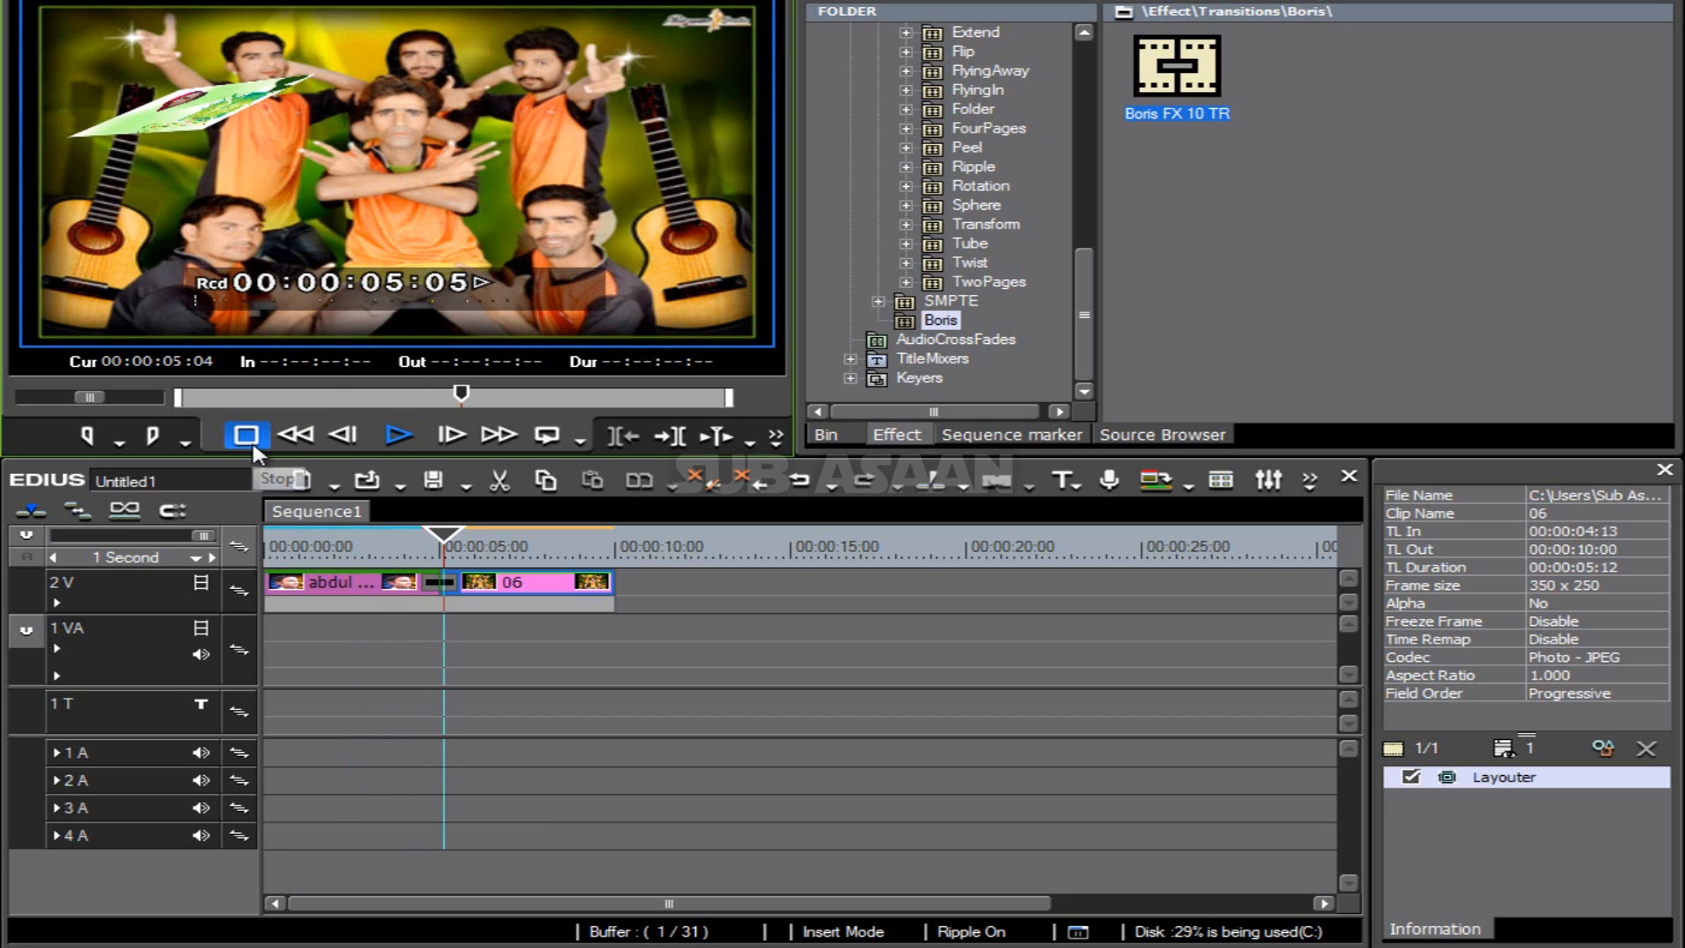
click(255, 447)
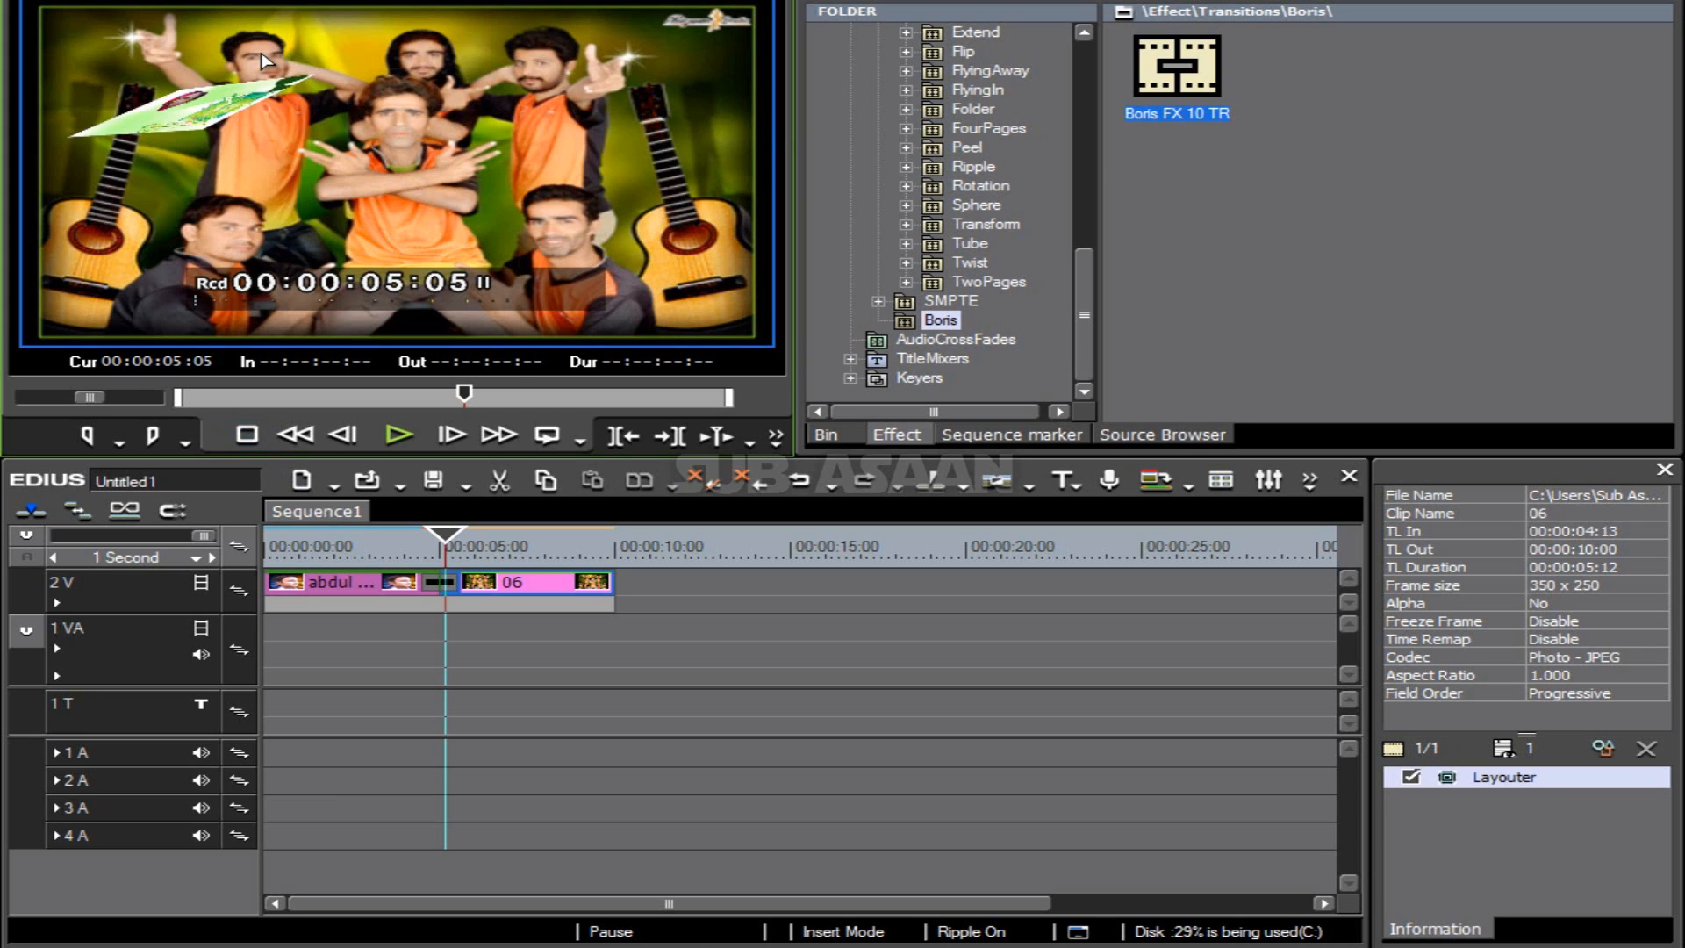
Step: Widen the preview monitor and open the Print to File export options with the MPEG exporters listed
drag(798, 146, 1141, 159)
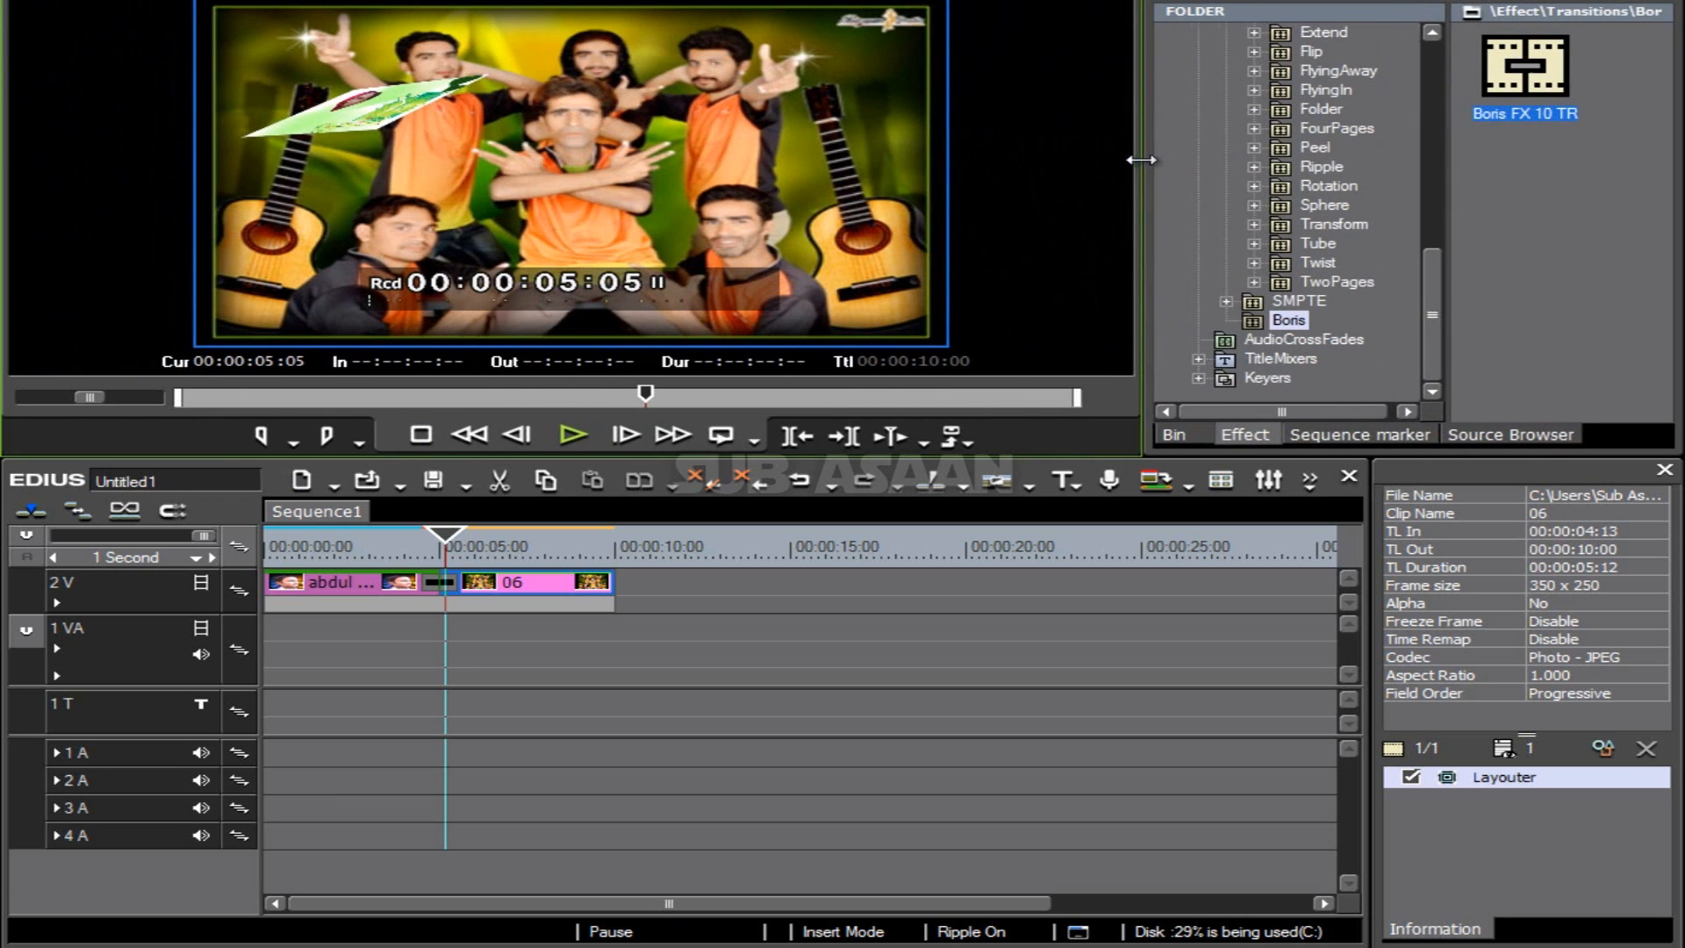
click(273, 1)
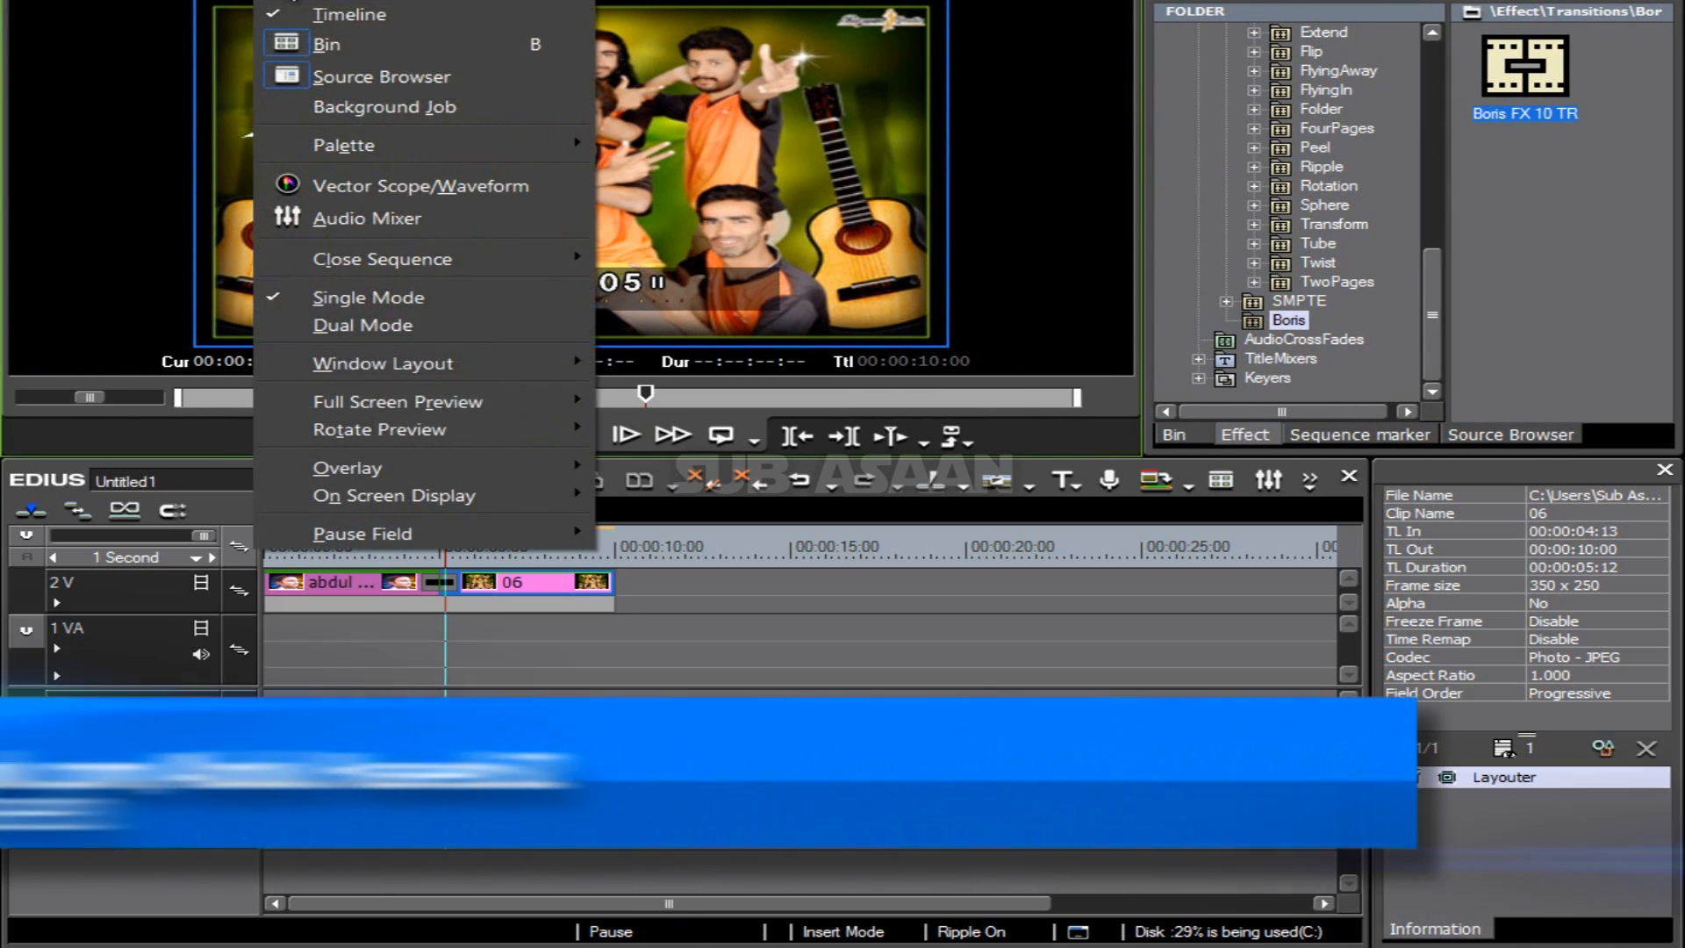
mouse_move(347, 474)
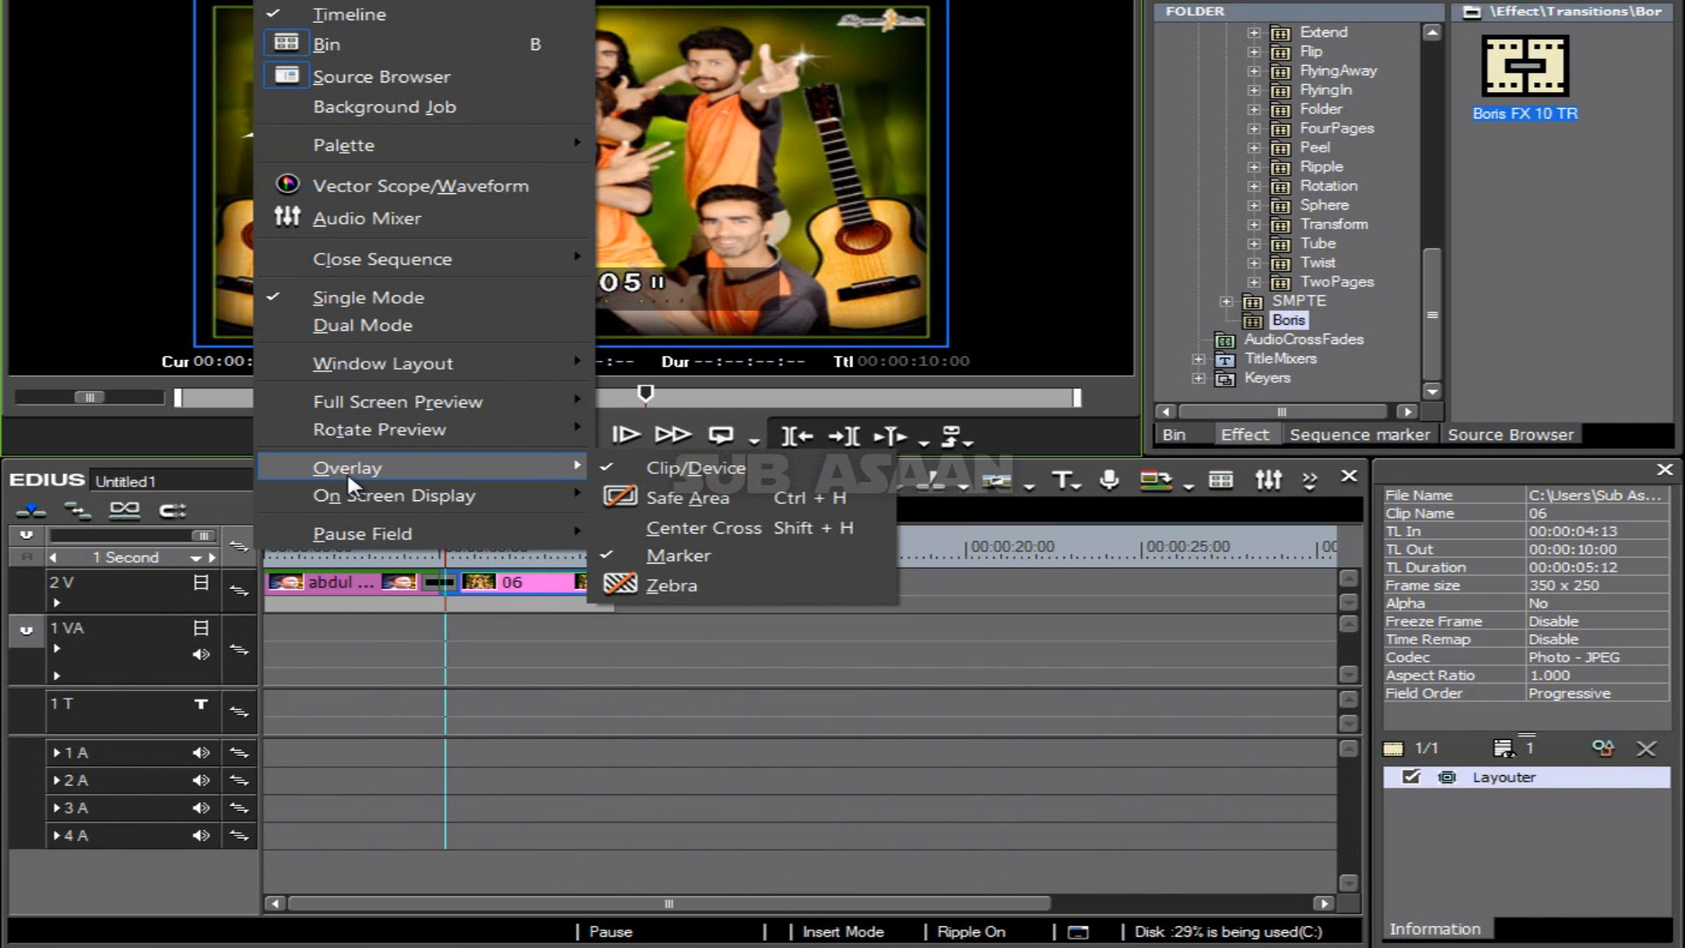
mouse_move(353, 436)
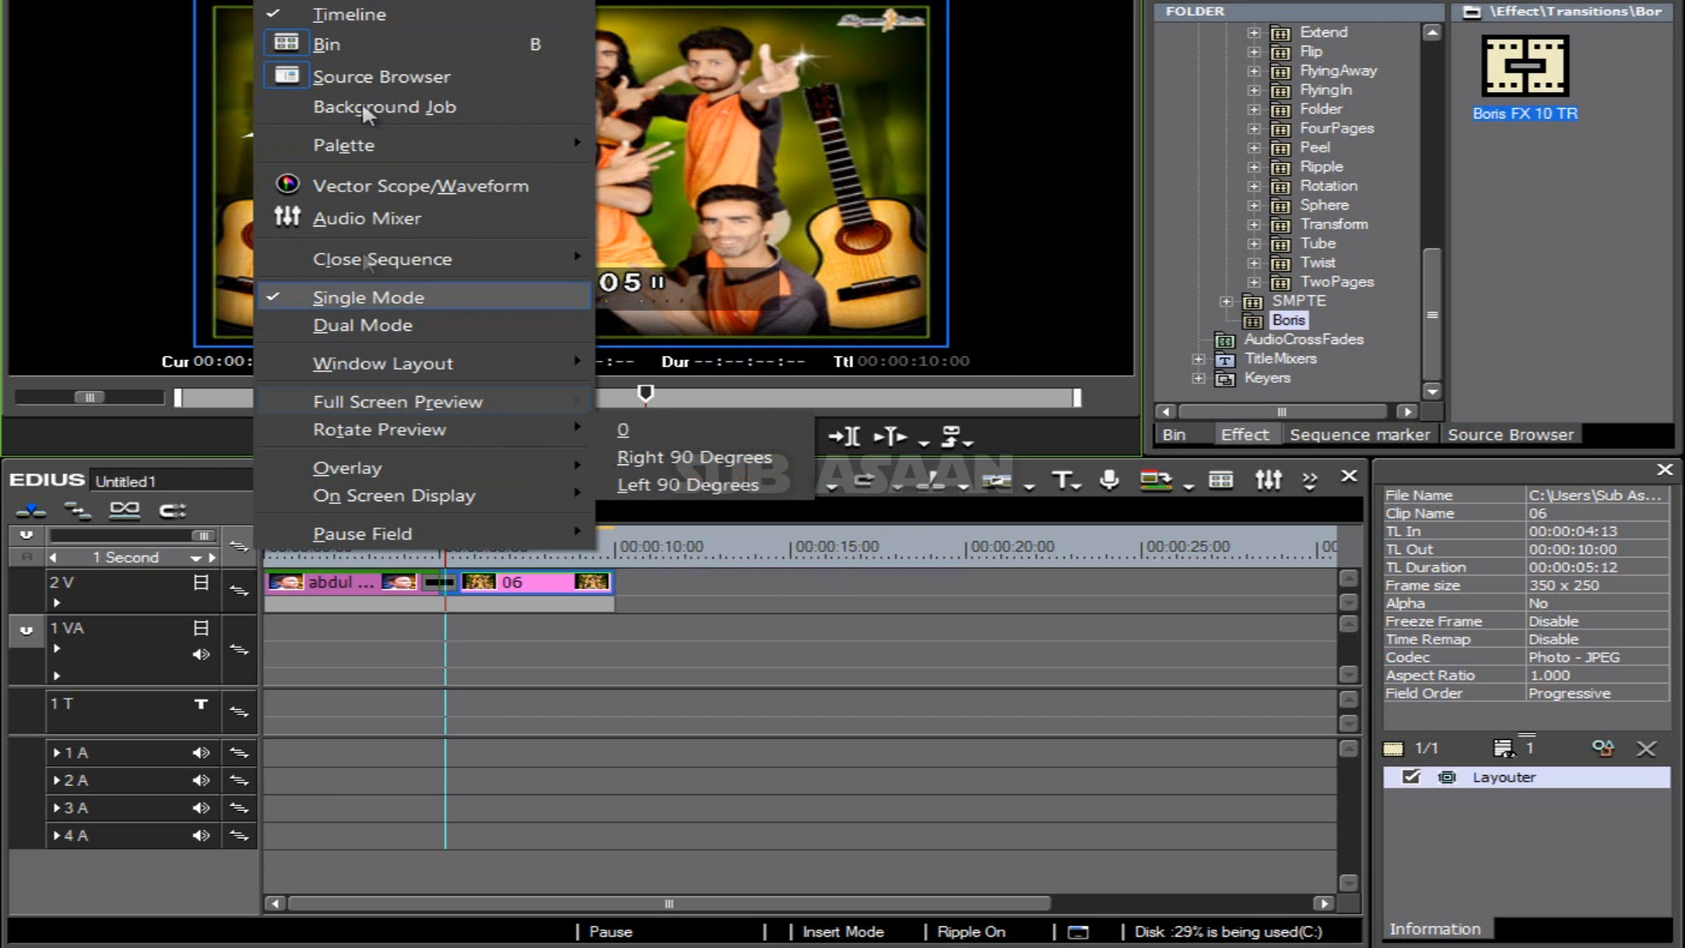
mouse_move(383, 0)
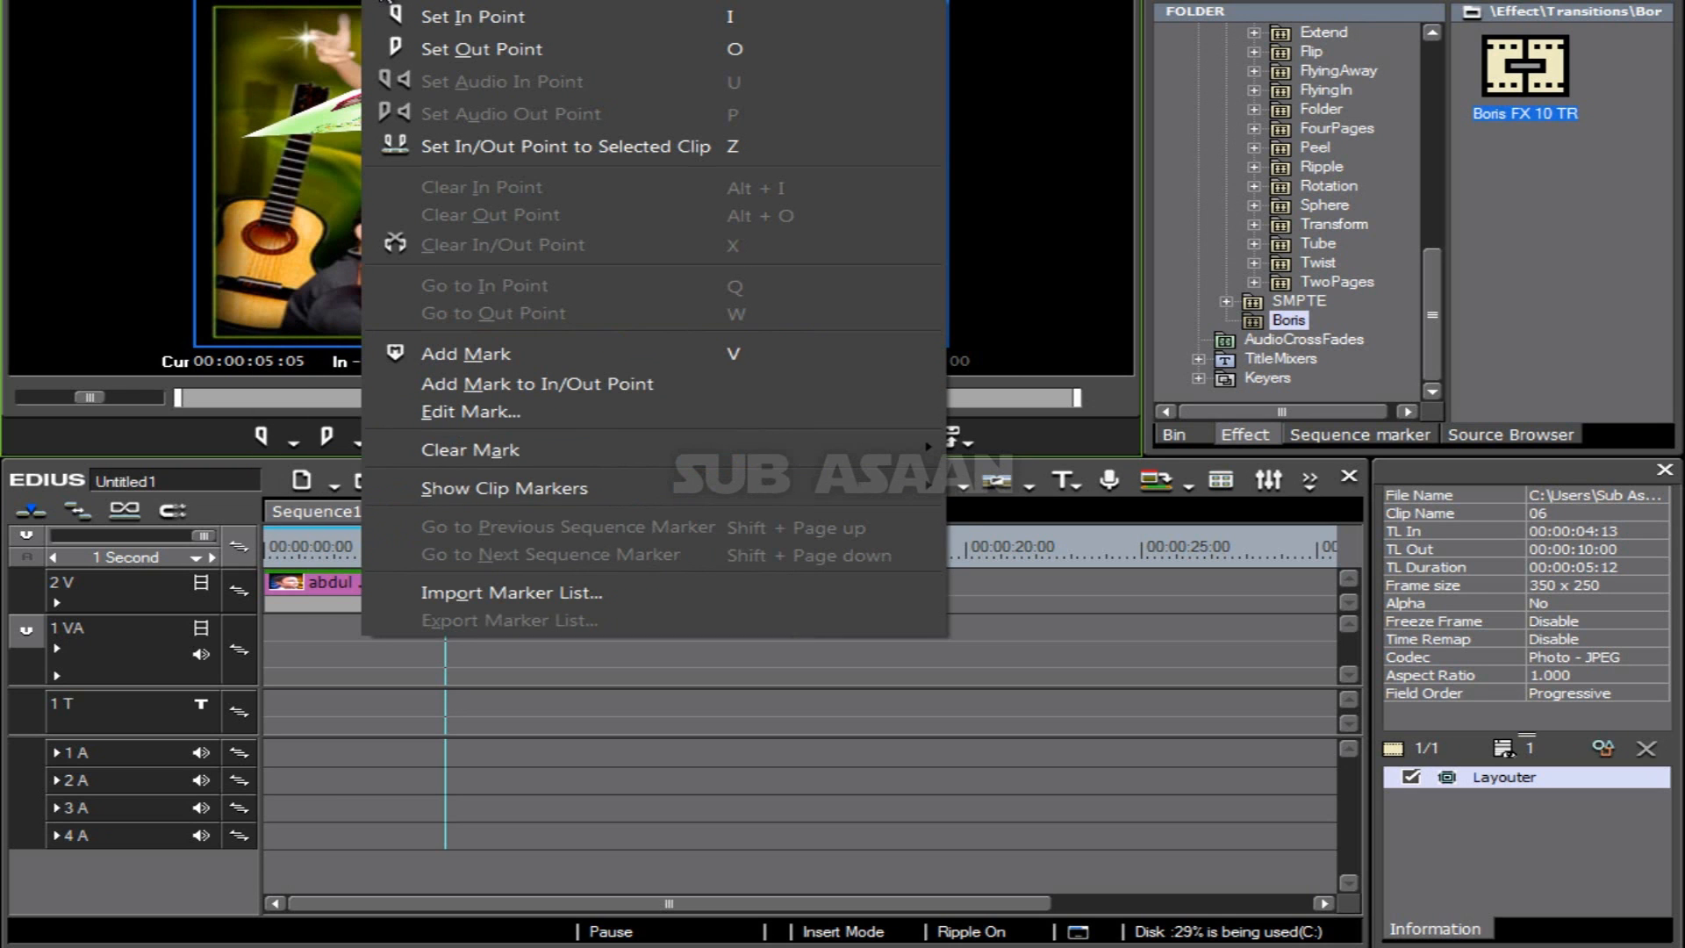
mouse_move(567, 0)
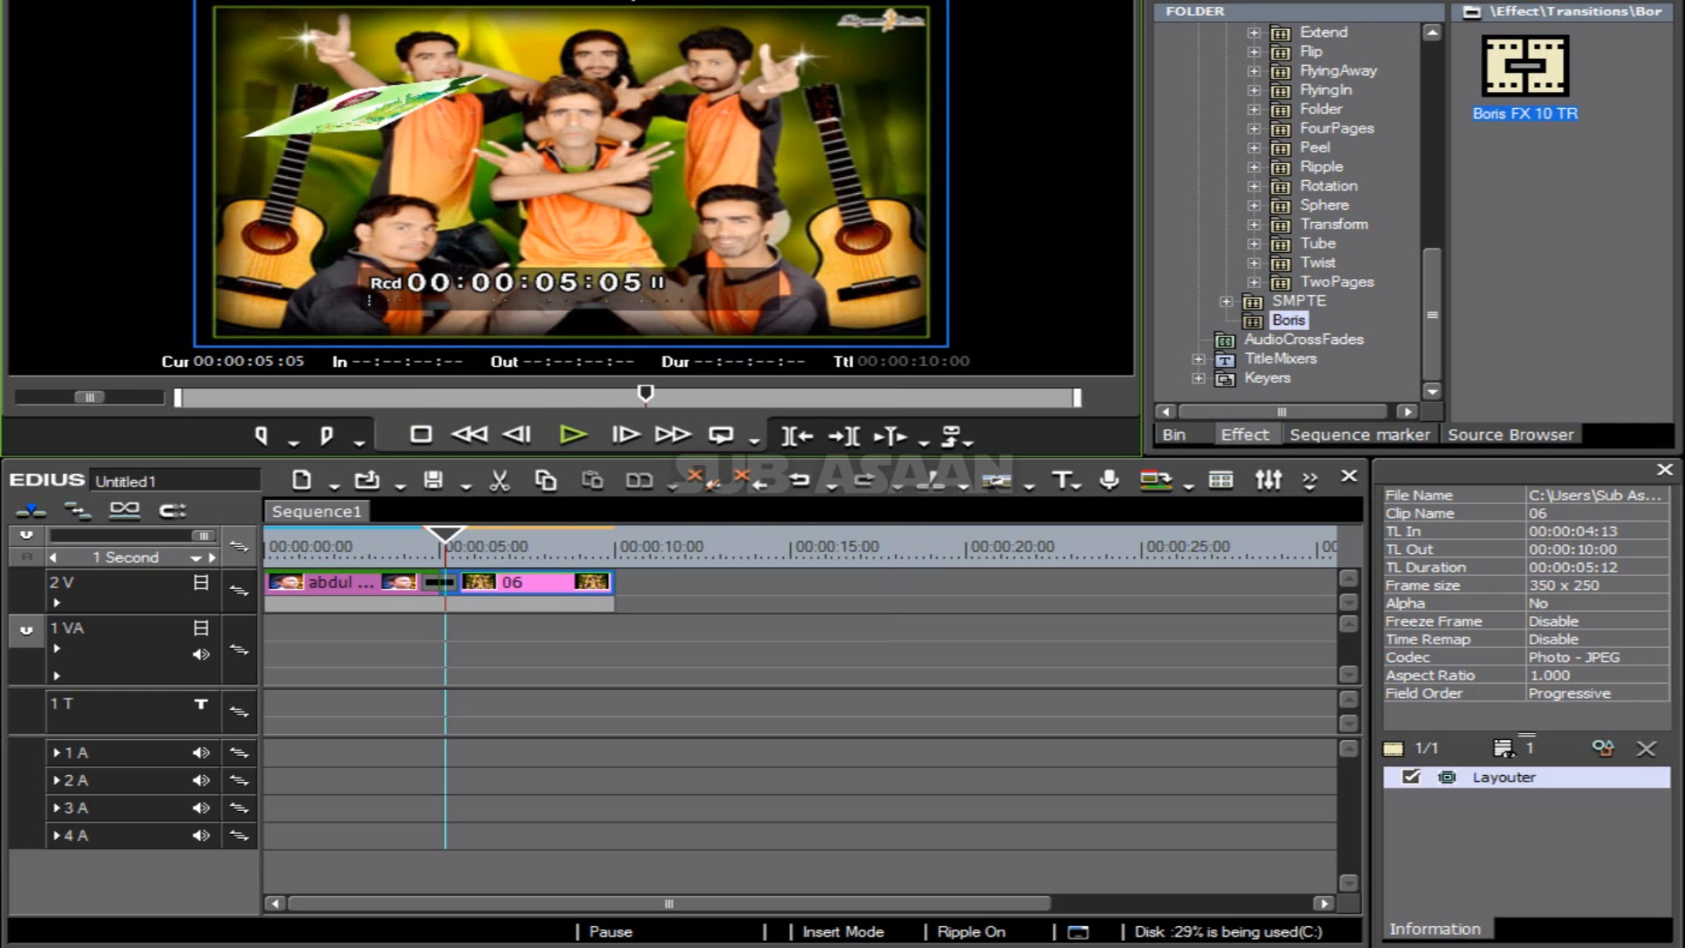
mouse_move(230, 0)
mouse_move(35, 0)
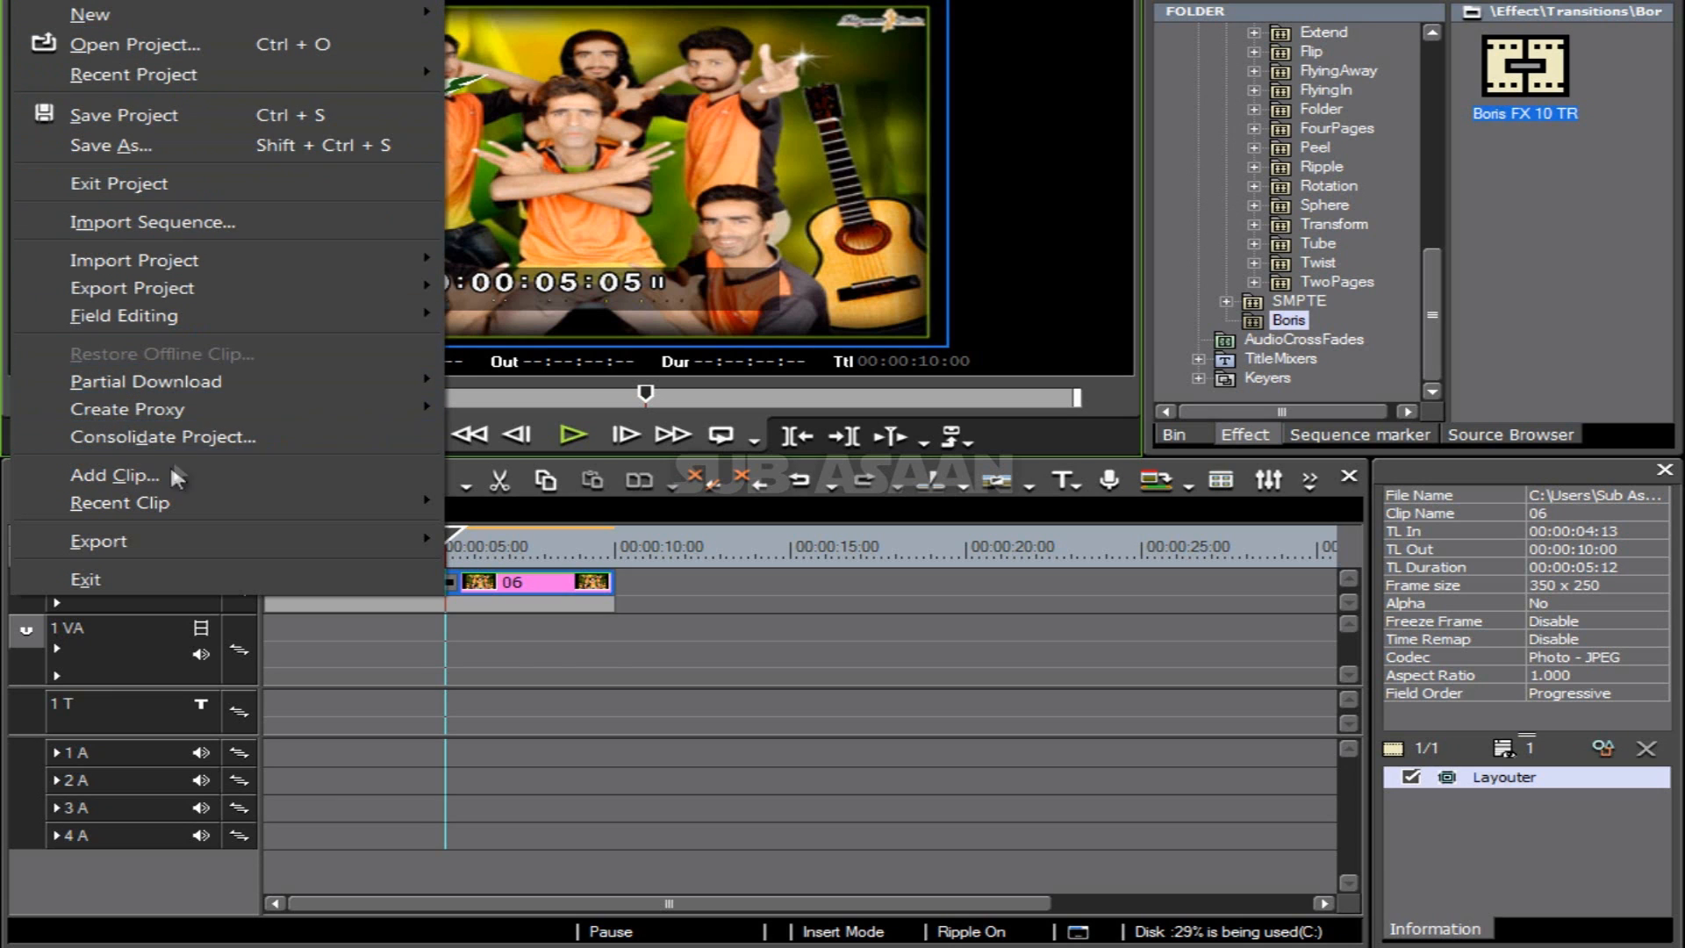
mouse_move(119, 546)
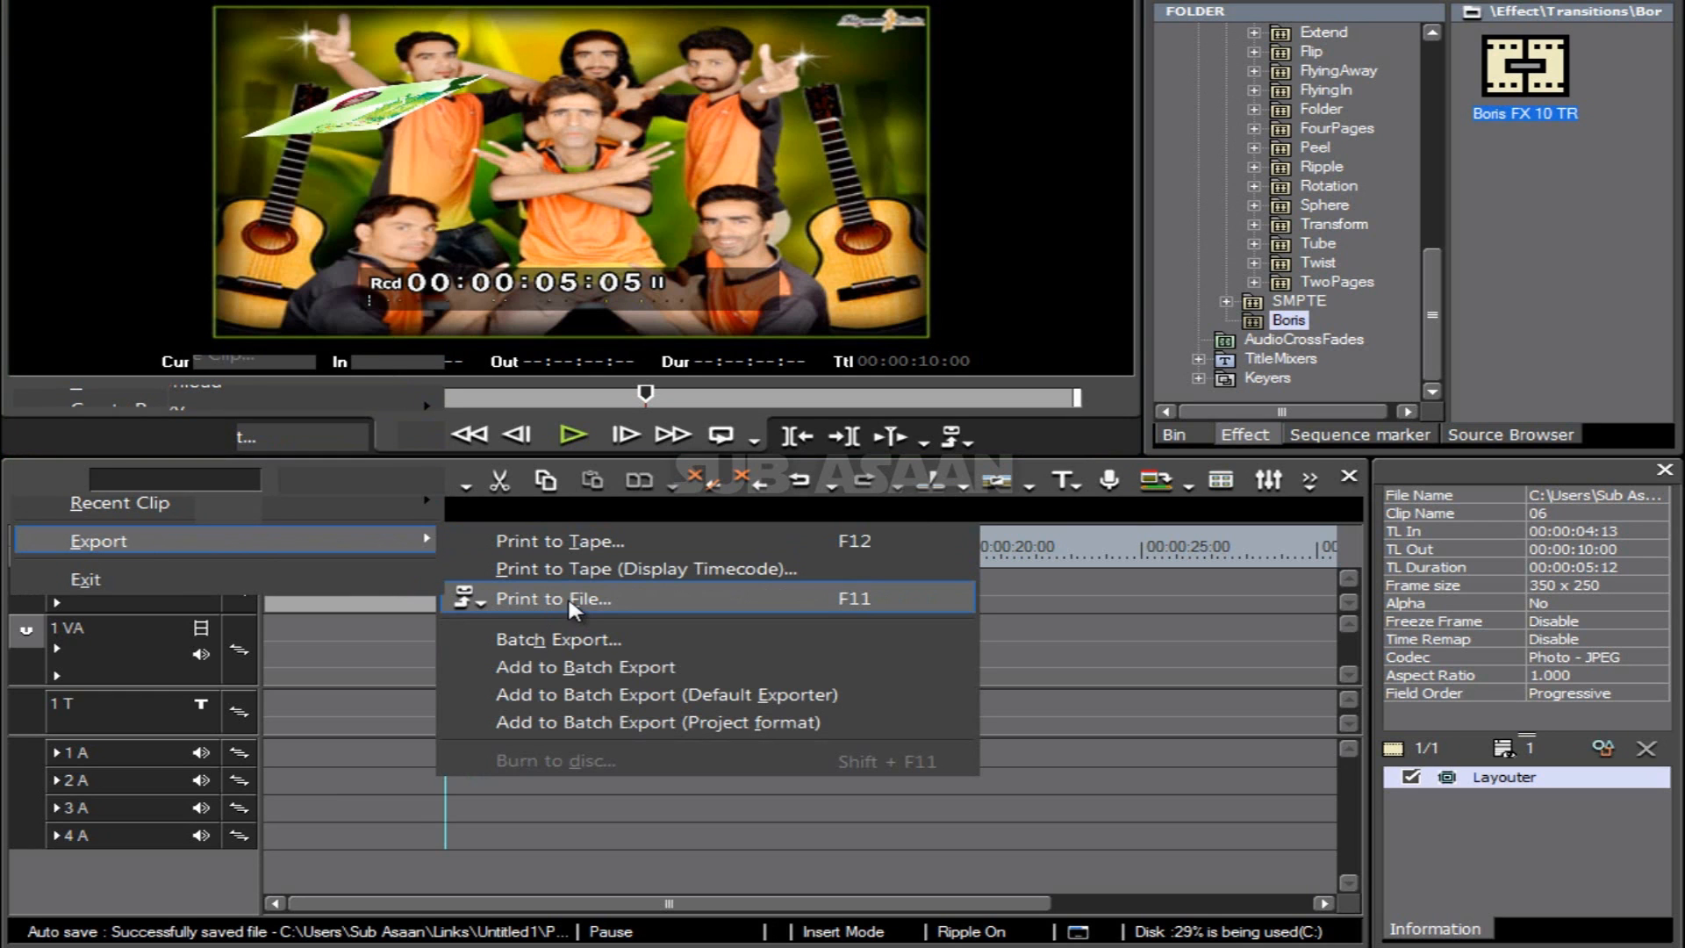
click(567, 595)
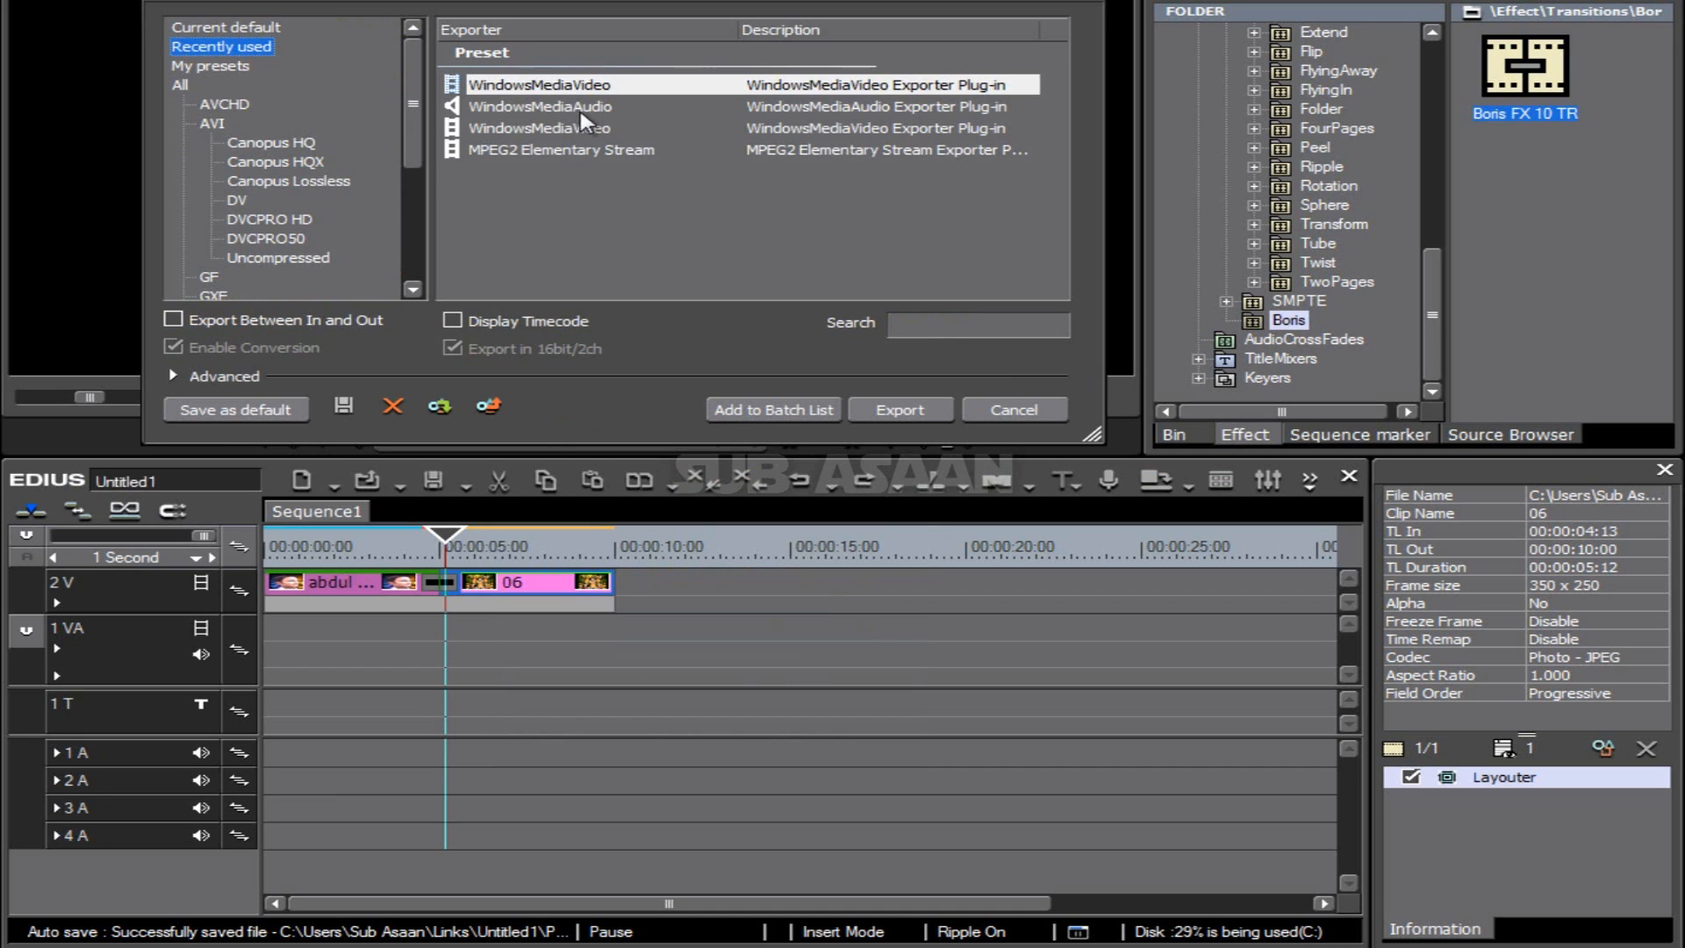
drag(414, 116, 402, 220)
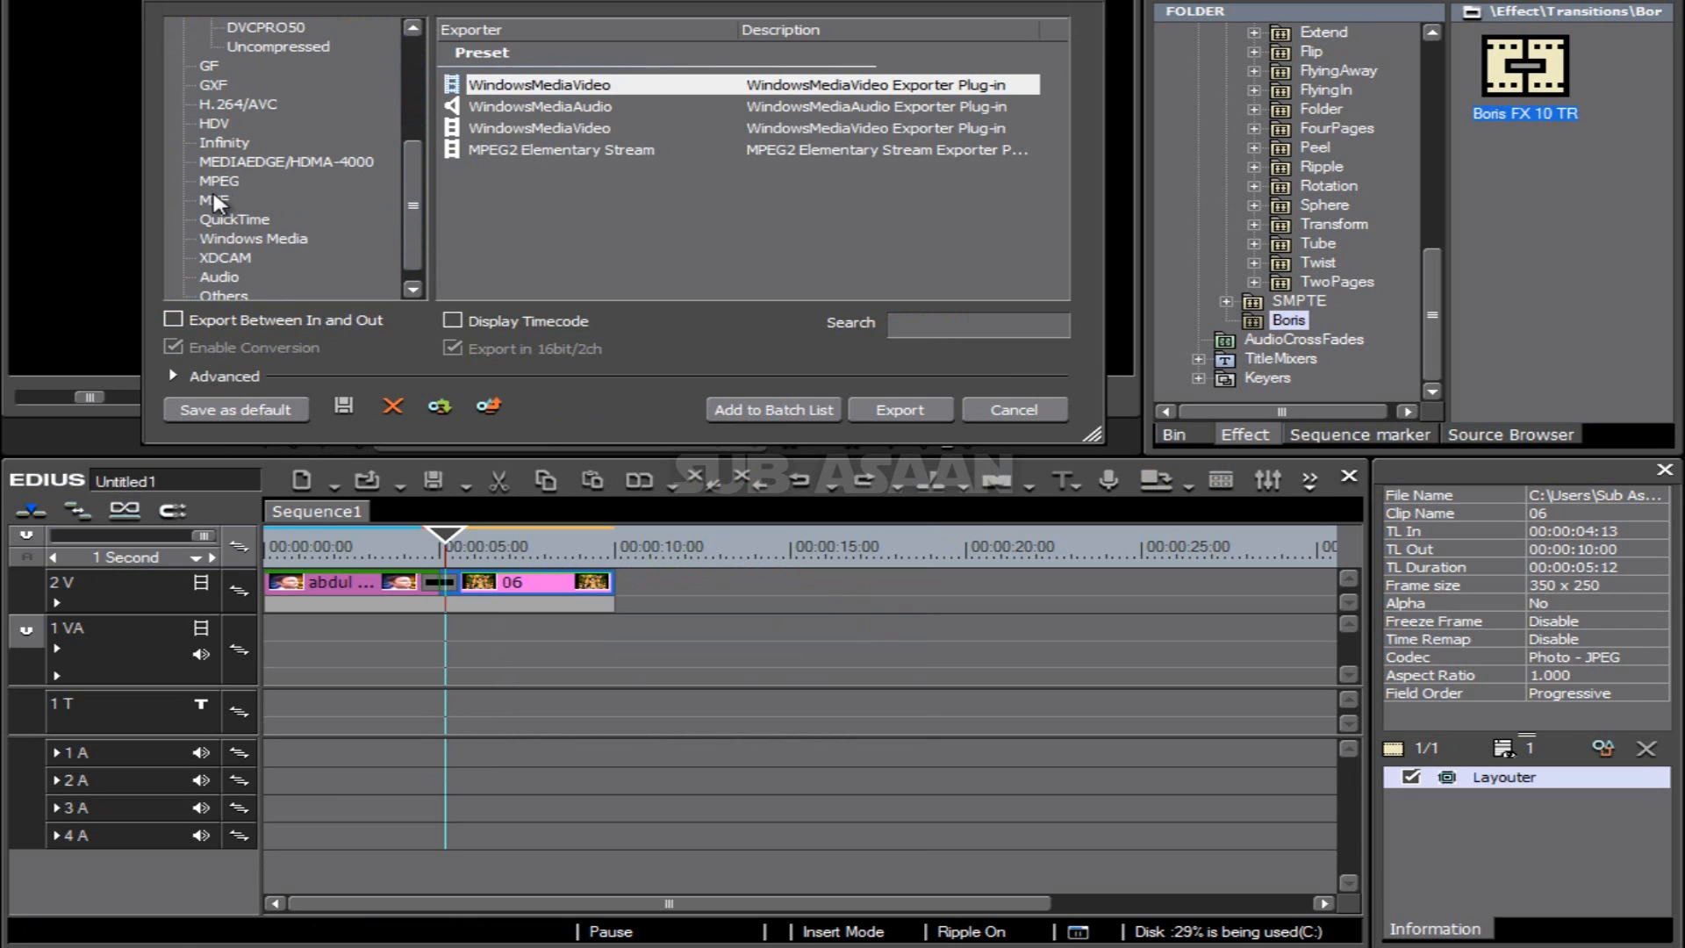
click(218, 186)
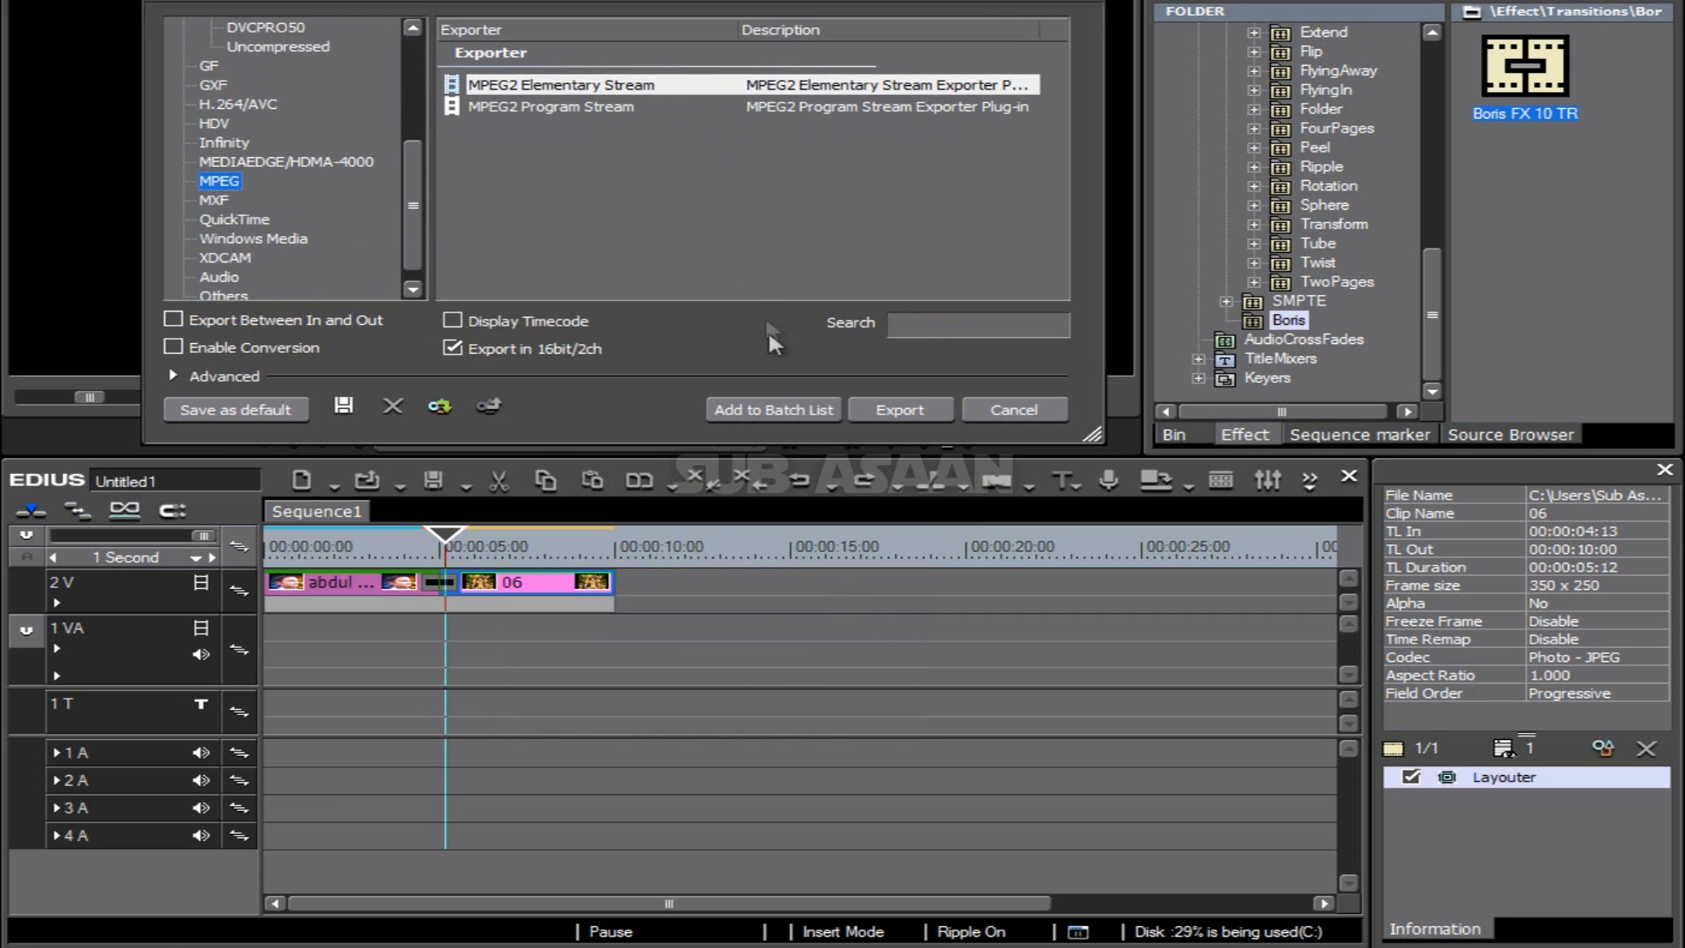
click(910, 325)
text(vv)
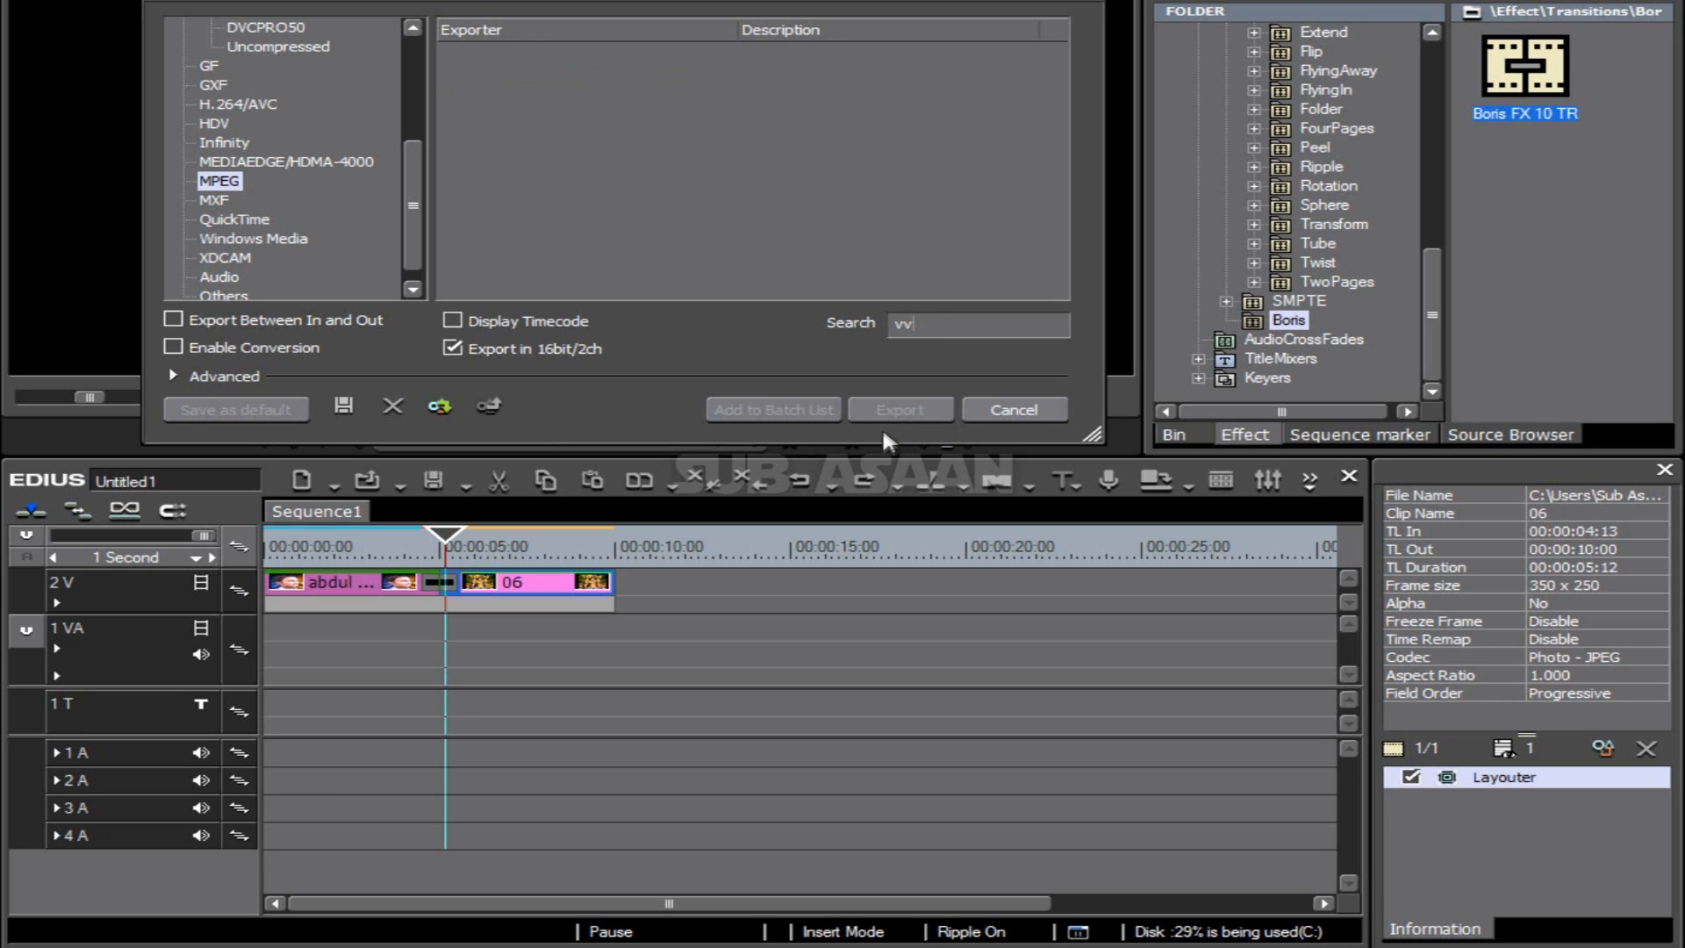
key(BackSpace)
key(BackSpace)
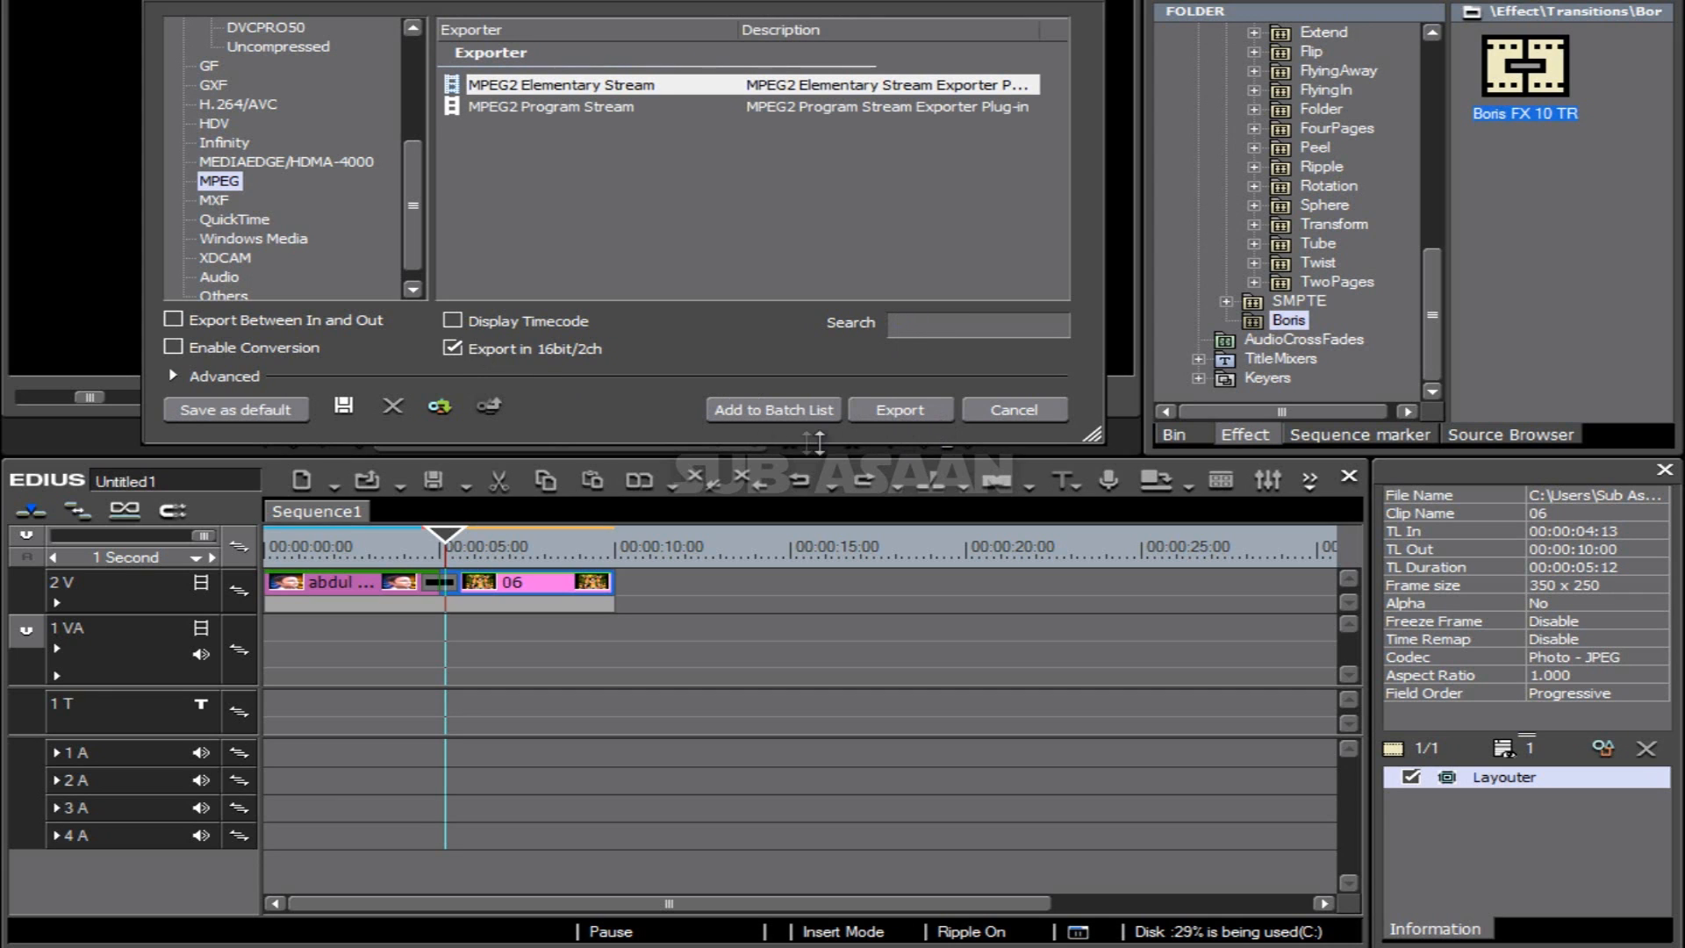
Step: Export the sequence as an MPEG2 Elementary Stream to D:\avi sub asaan\borklinsnar.m2v
click(895, 413)
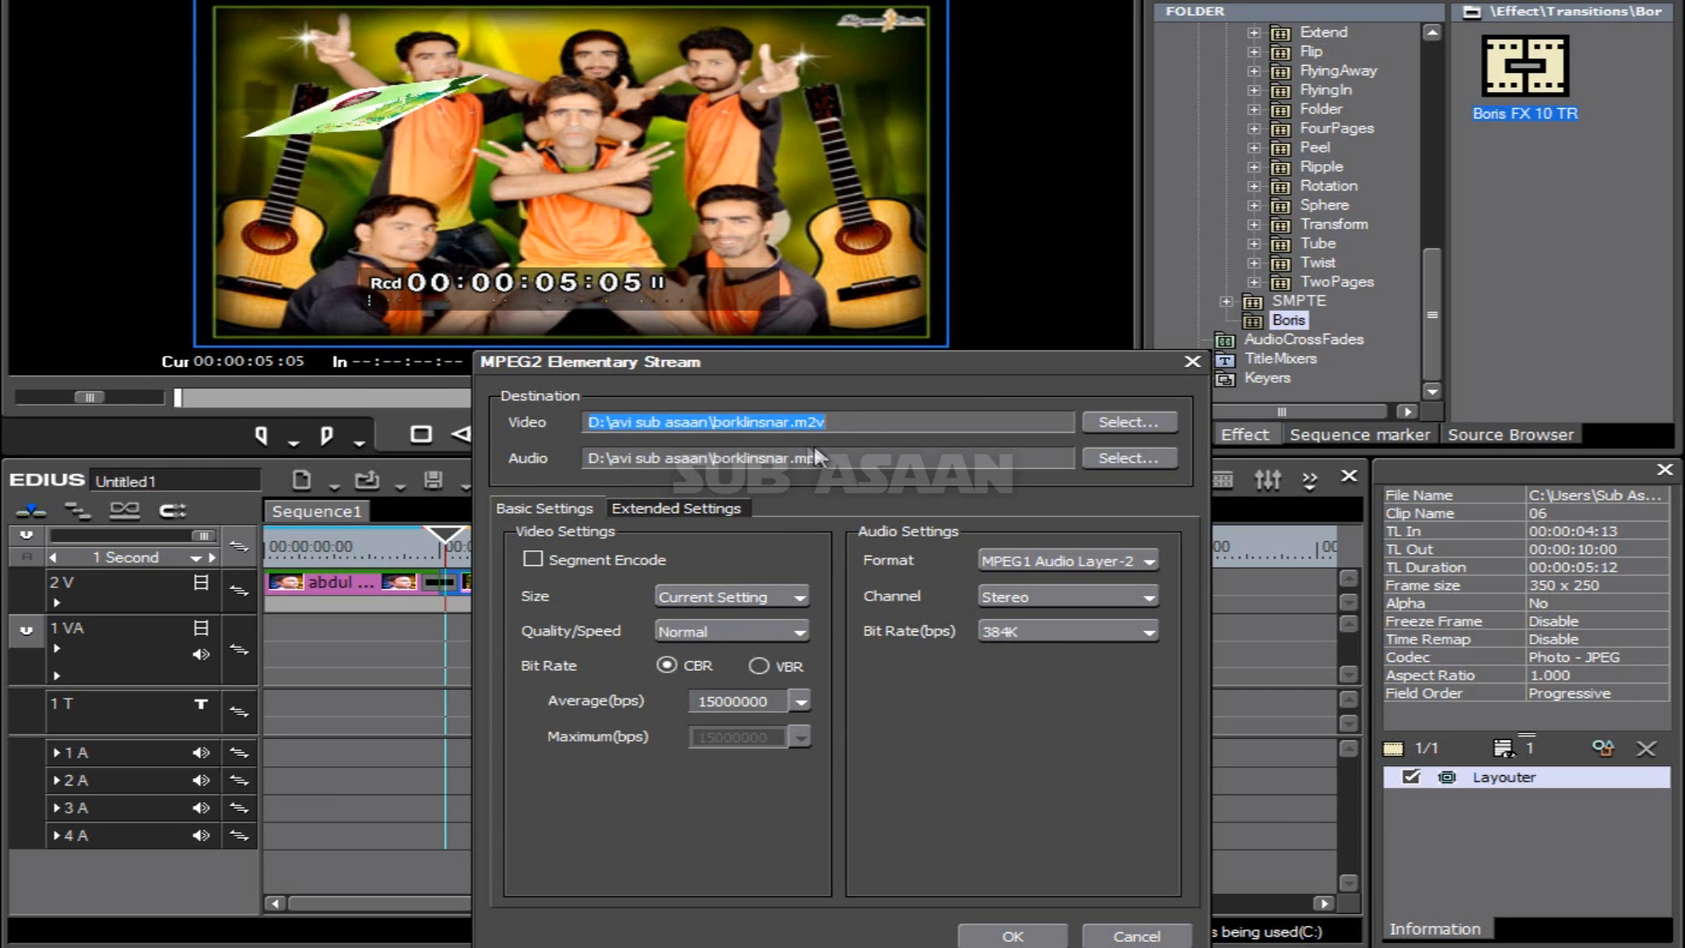
click(1013, 936)
click(783, 705)
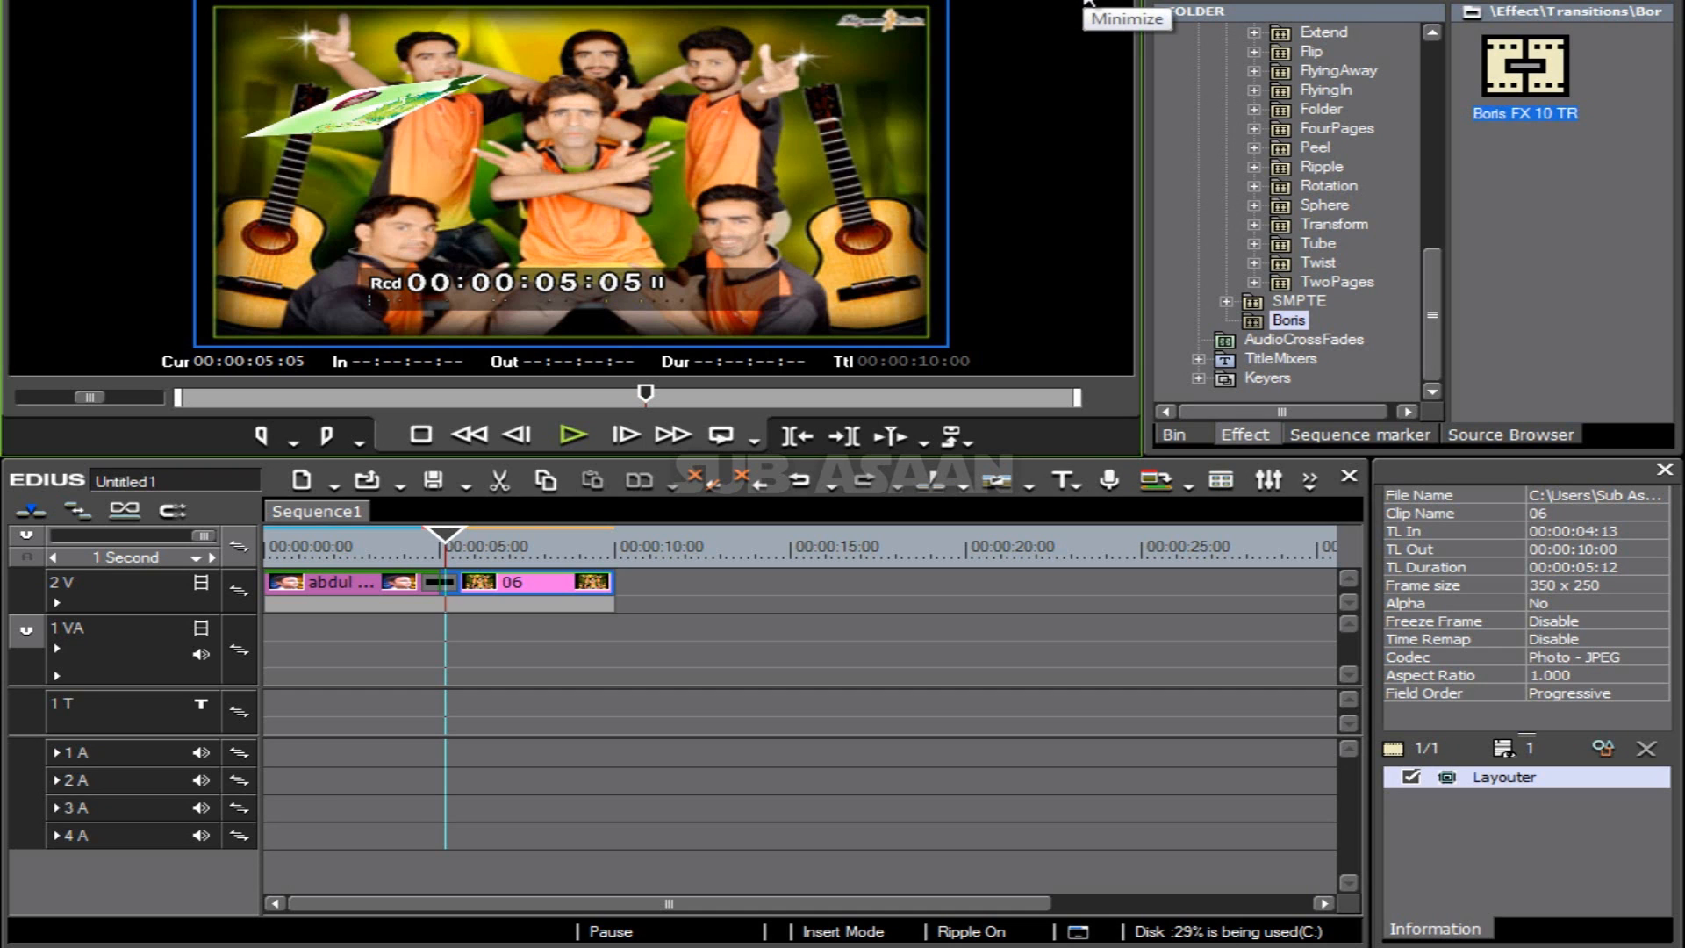
Step: Minimize EDIUS and open Removable Disk (G:) in Windows Explorer
click(1088, 3)
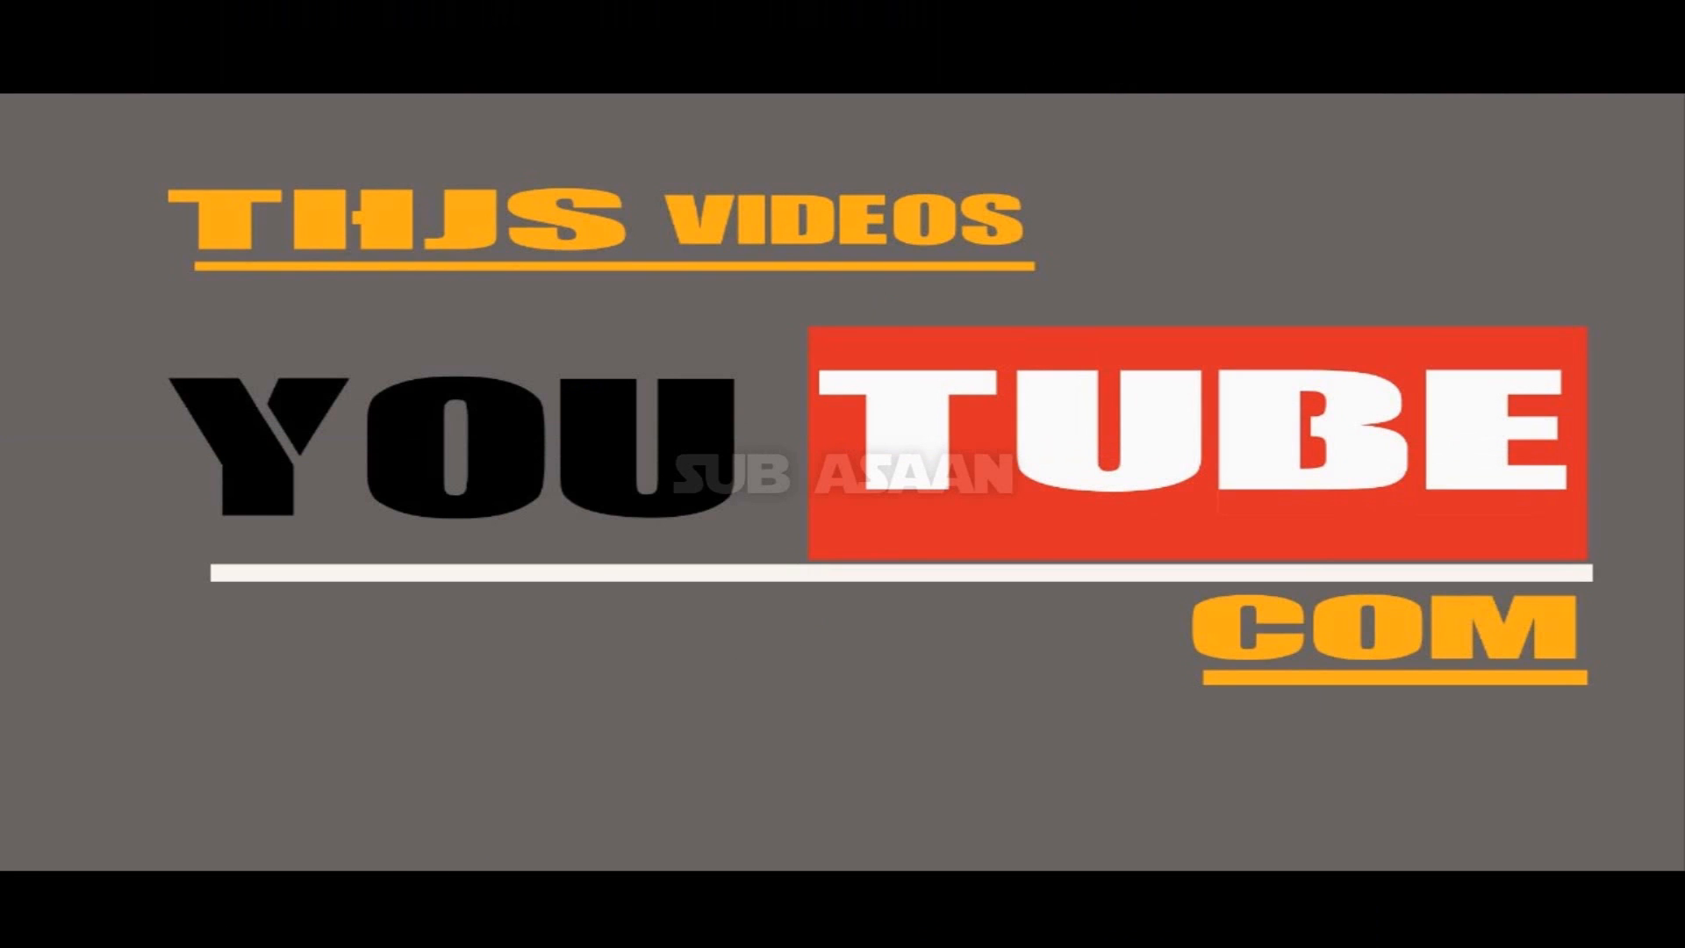
click(36, 947)
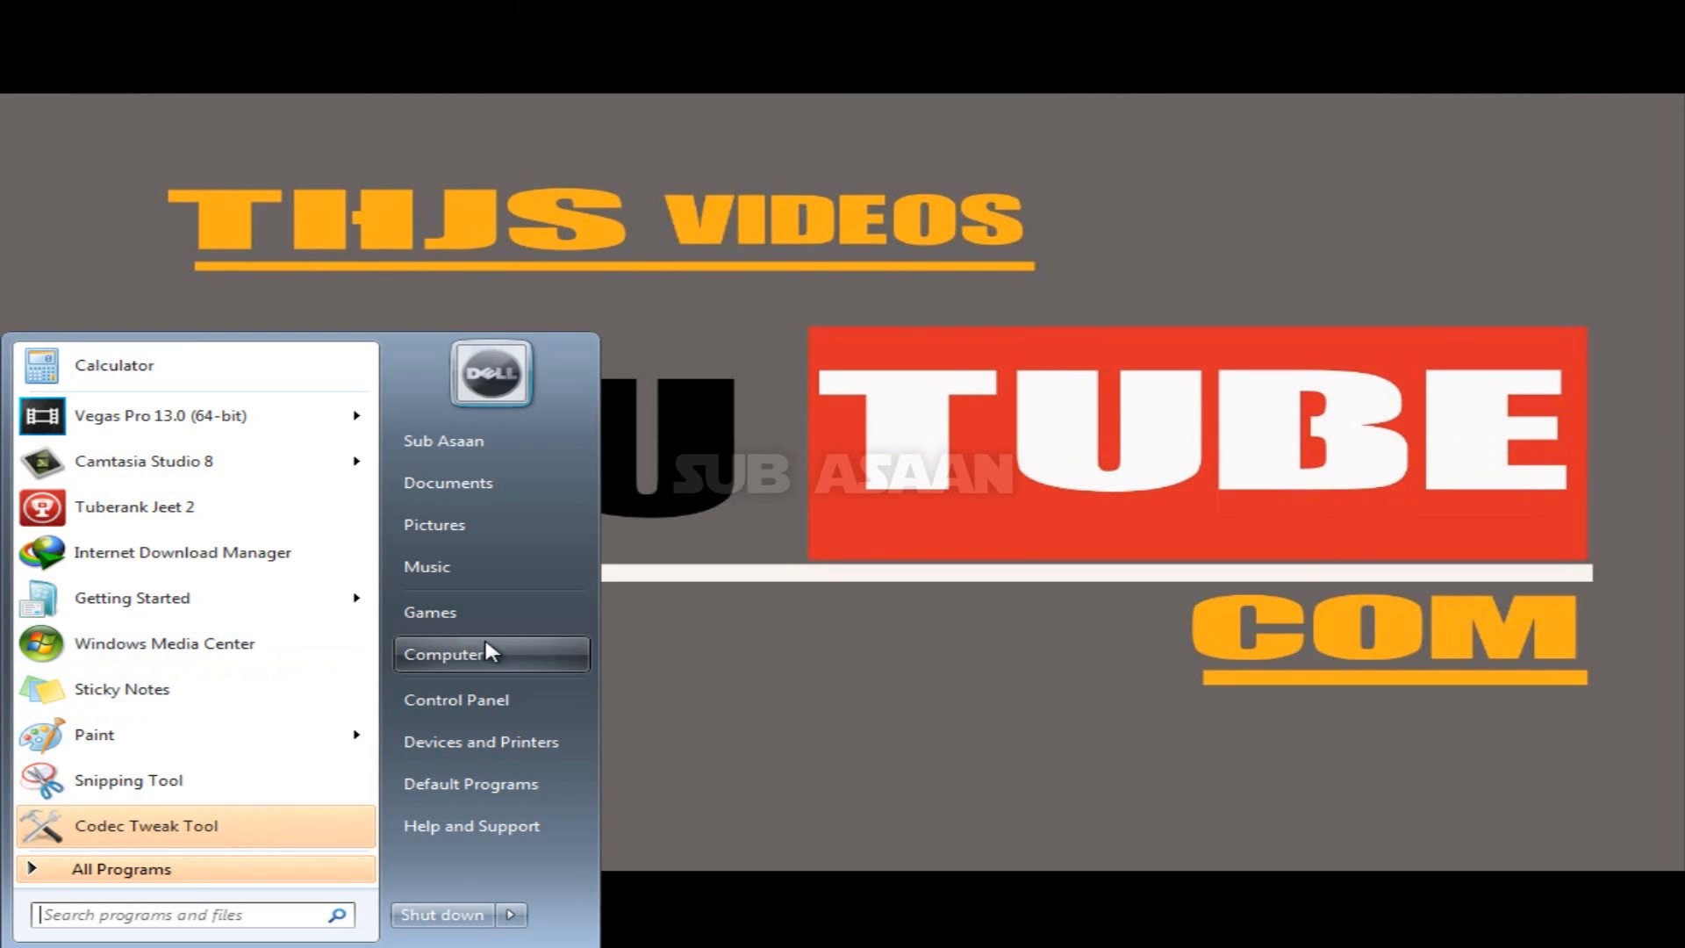
click(460, 652)
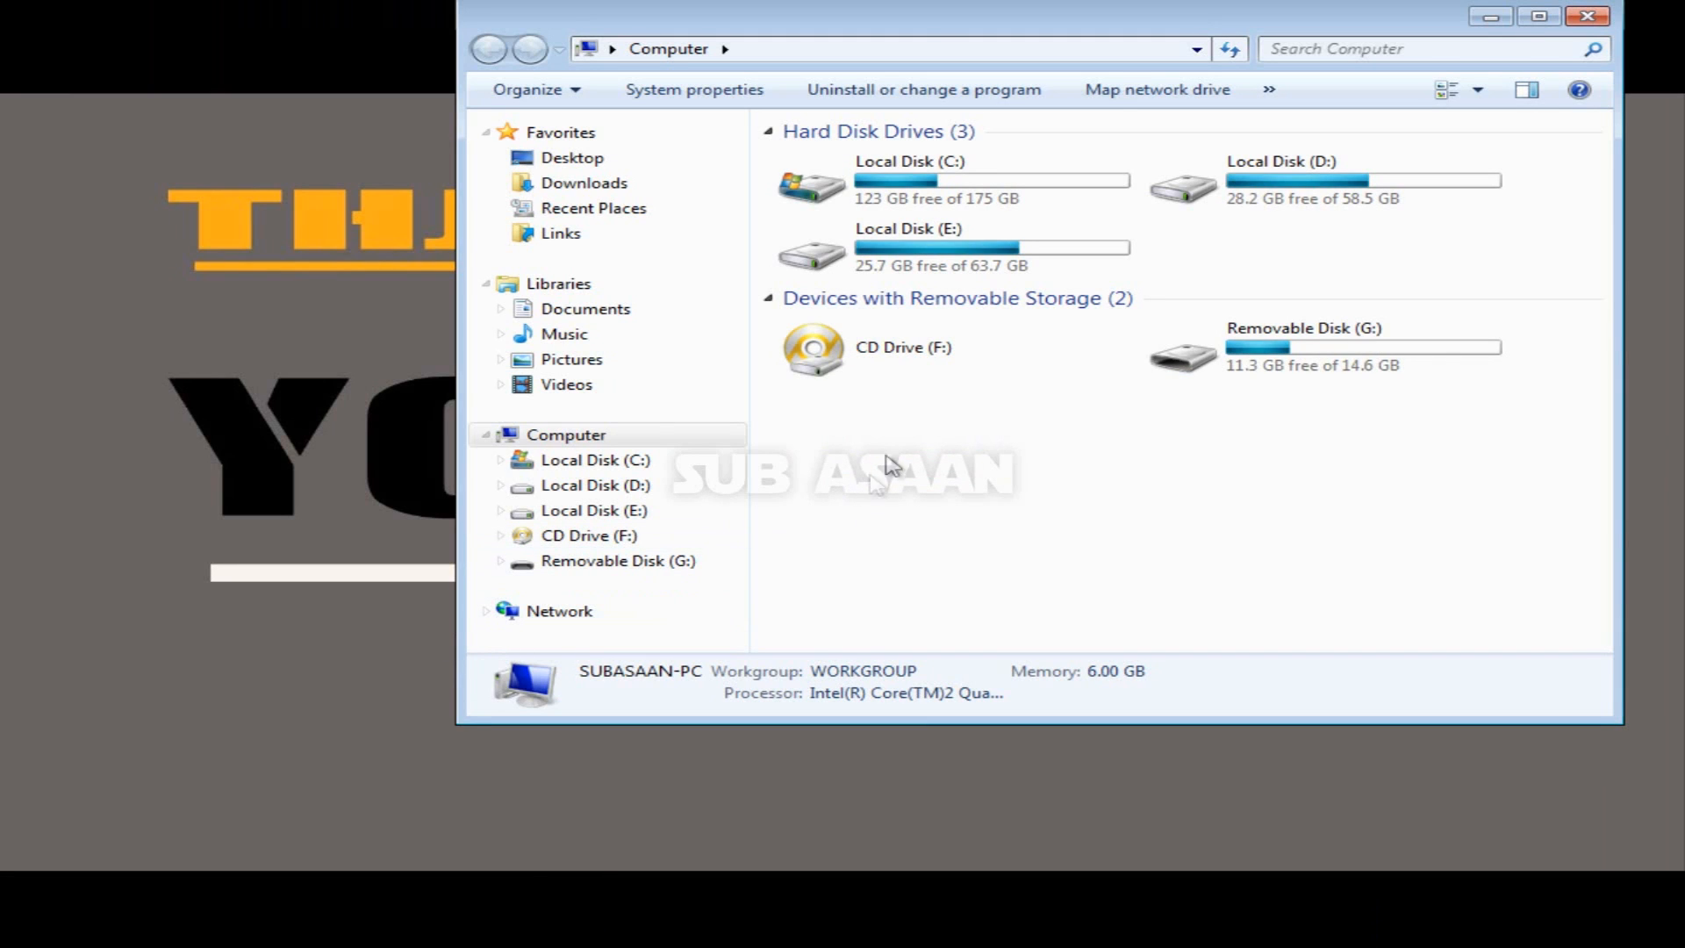
double_click(1185, 356)
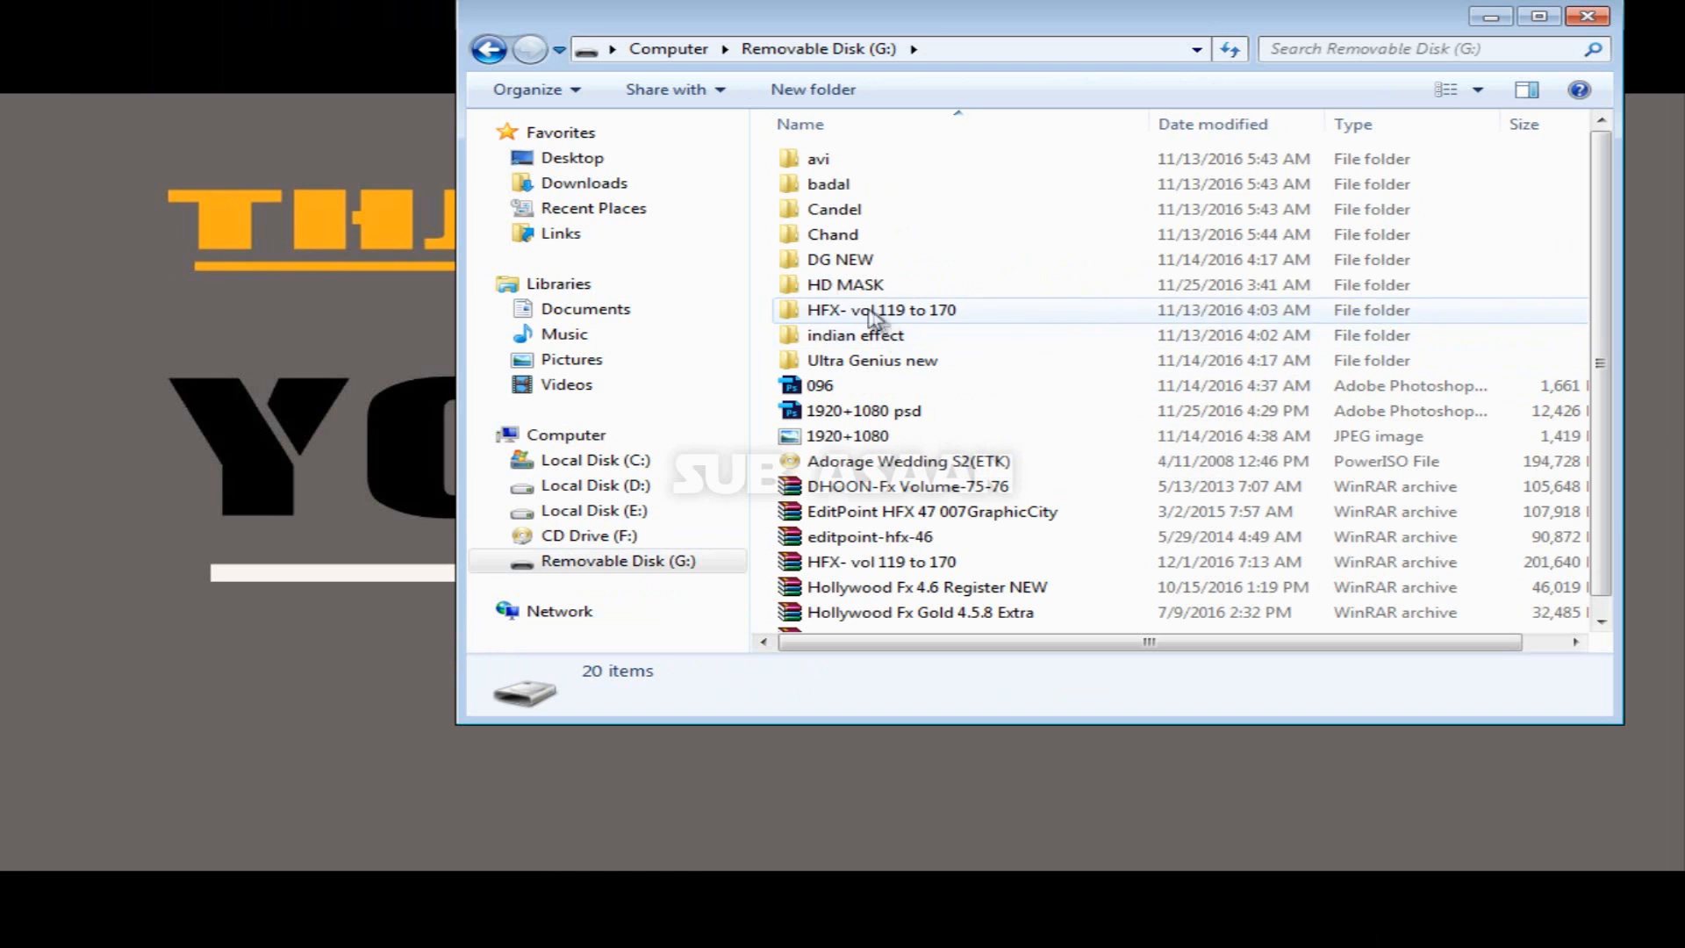
Step: Open the DG House (1) TIF file from the HD MASK folder in Photoshop and select the Move tool
double_click(865, 287)
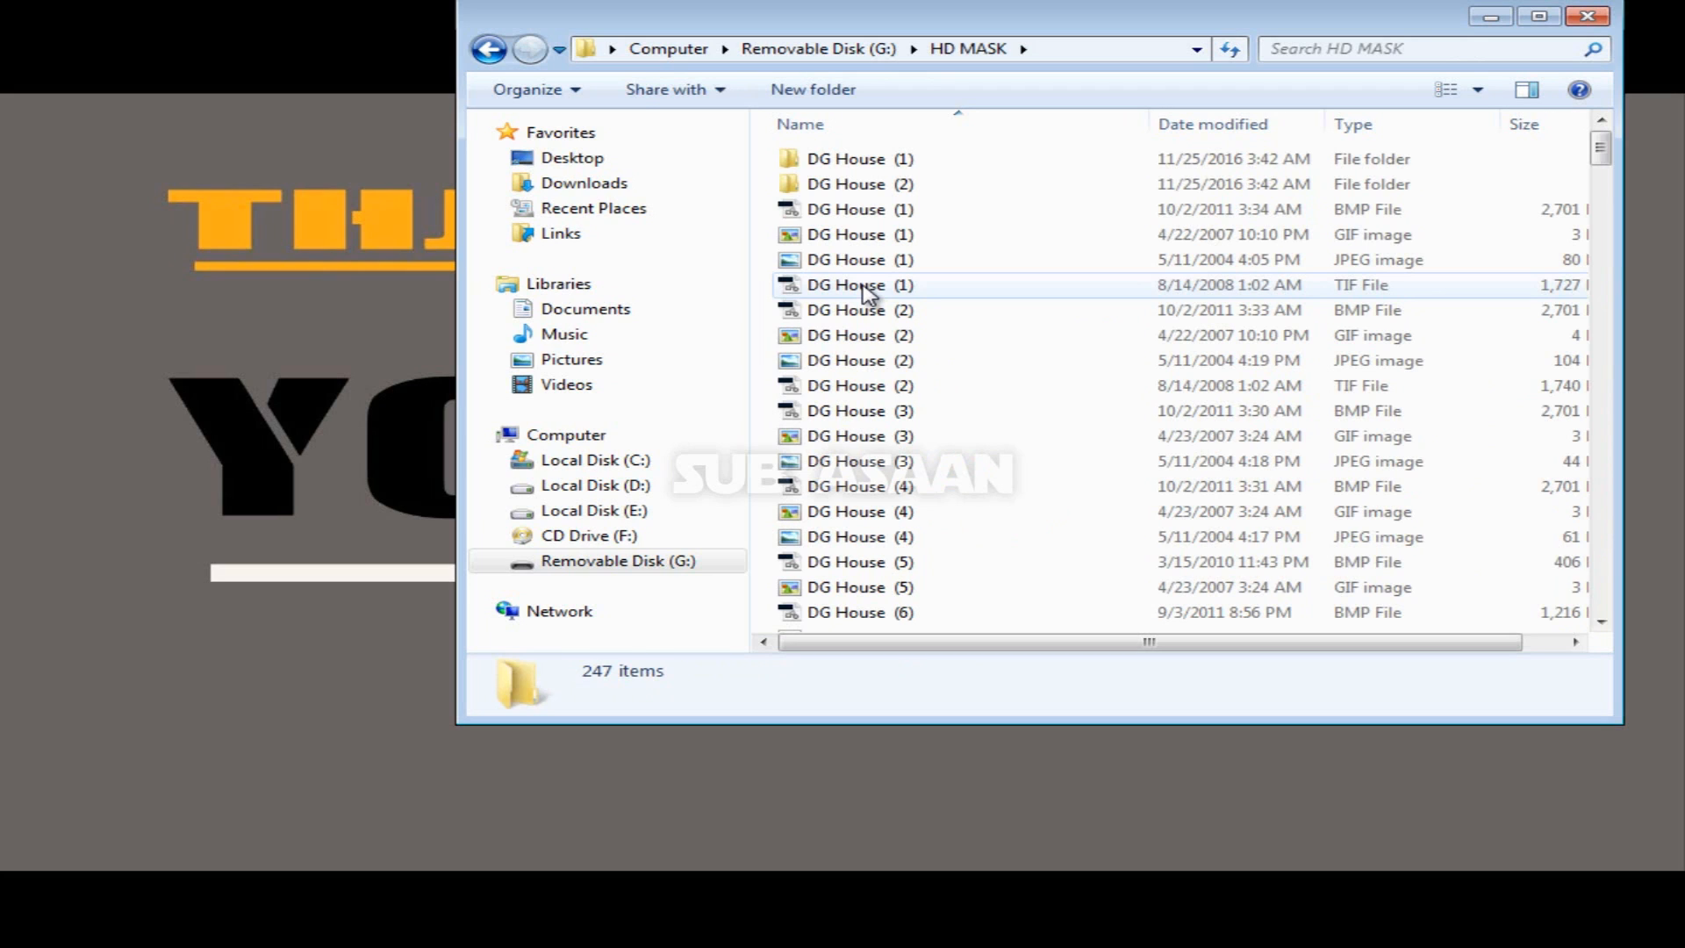
double_click(867, 289)
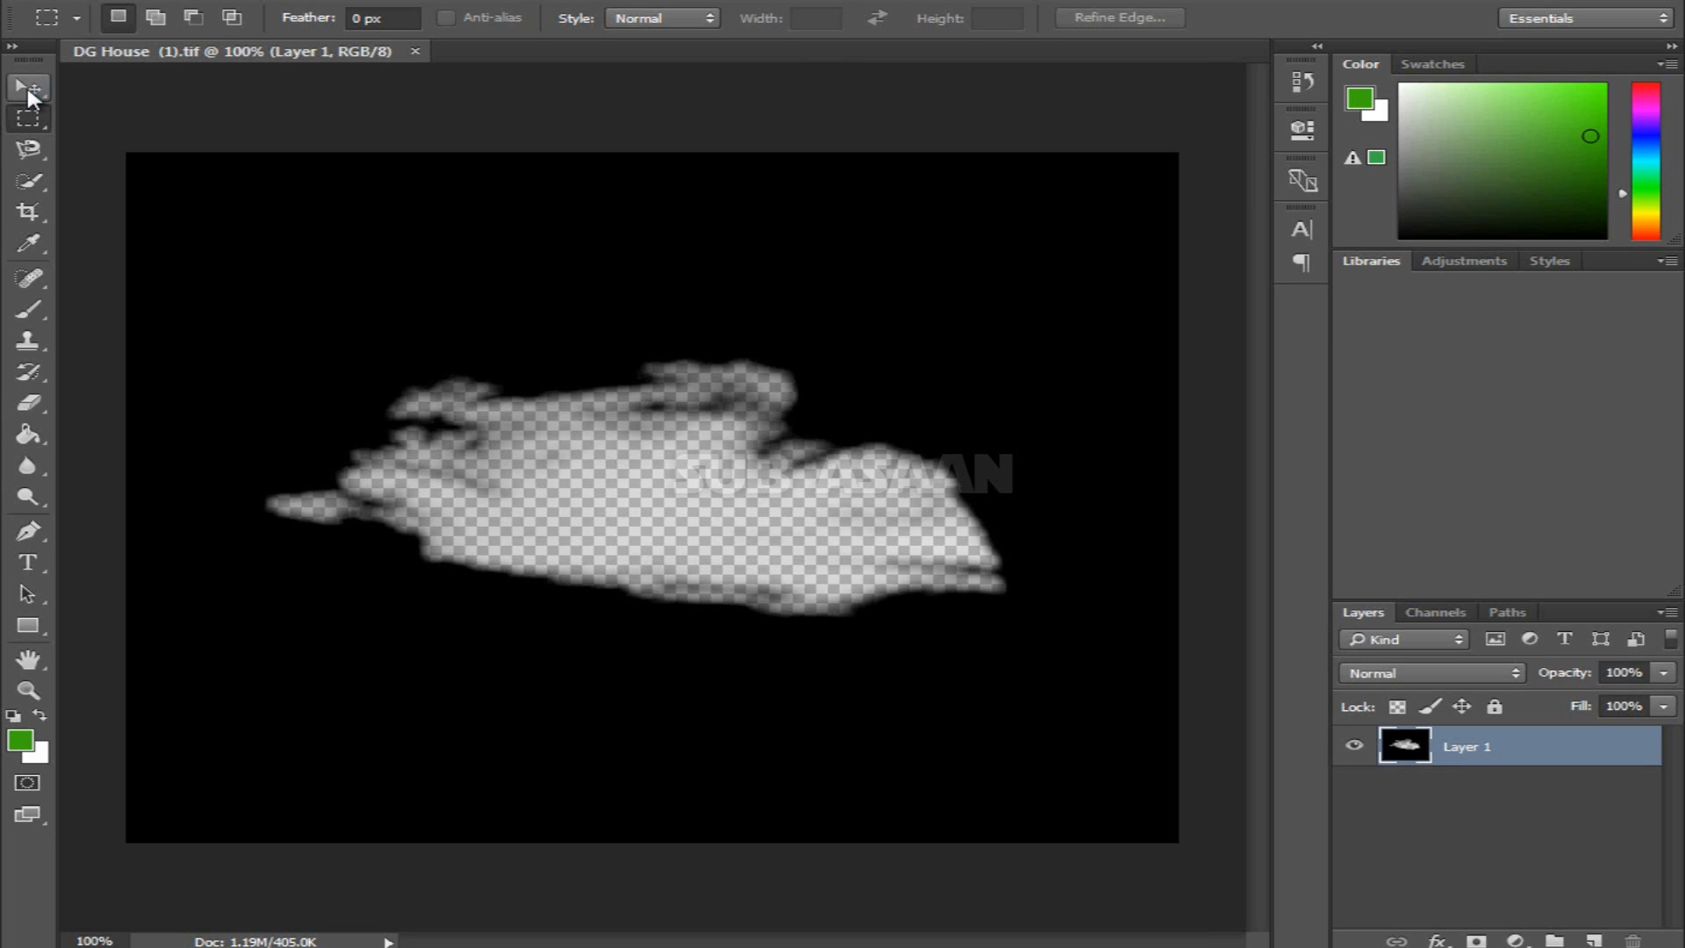
click(29, 88)
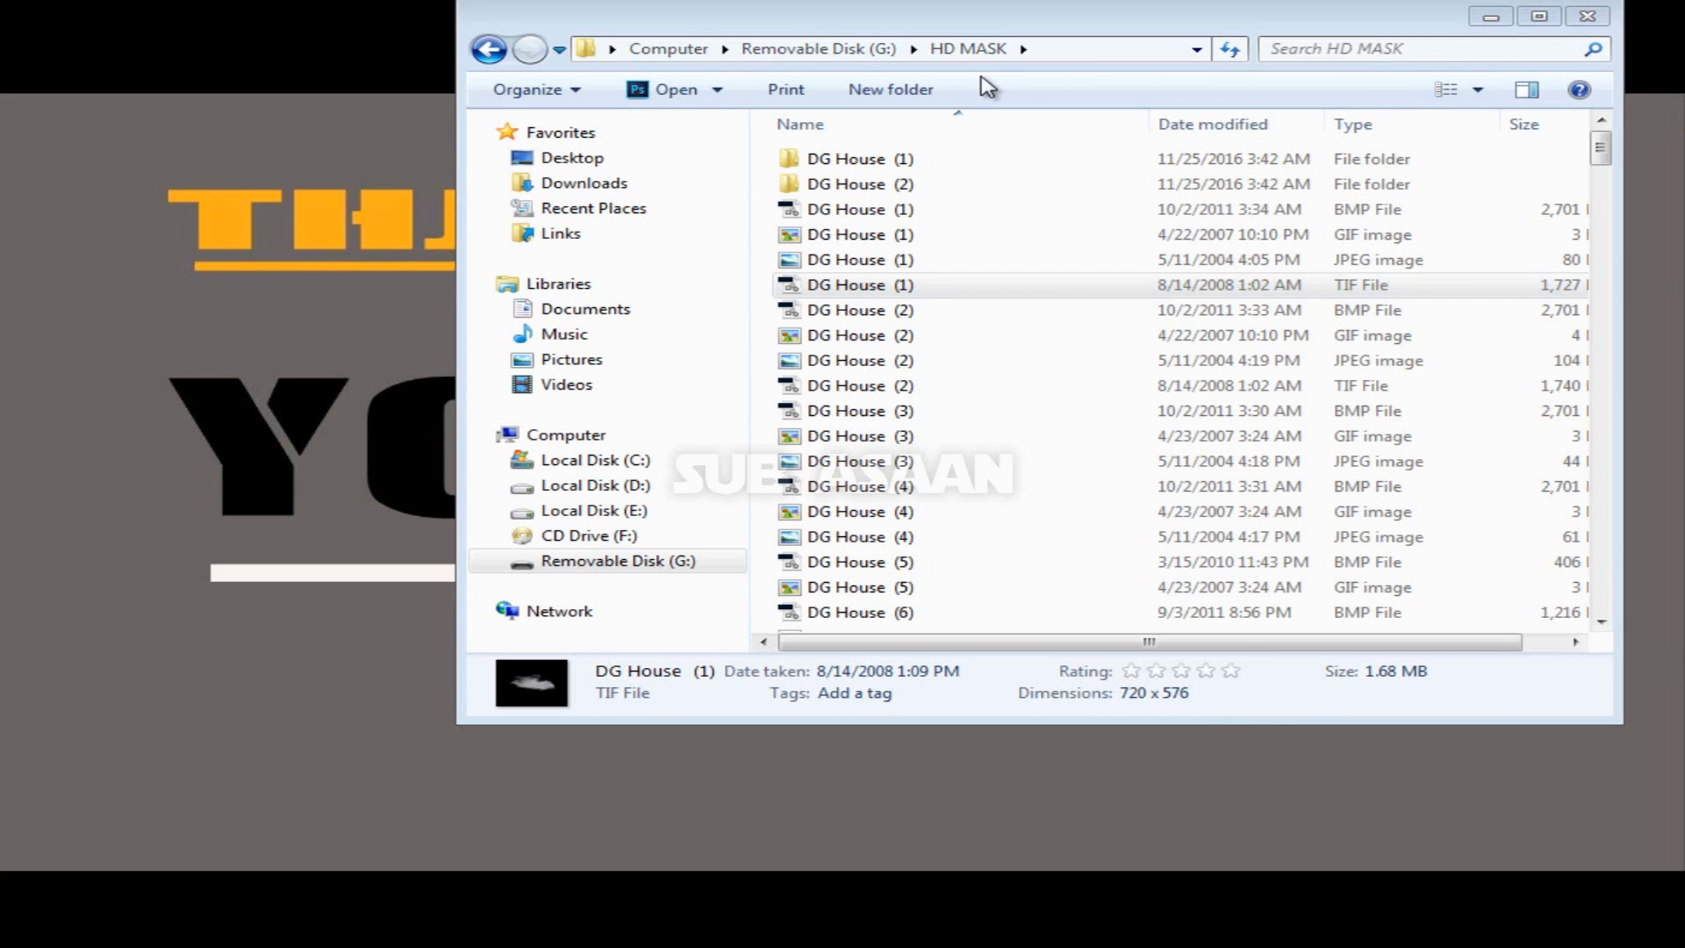
Step: Return to the root of Removable Disk (G:) and open the HFX- vol 119 to 170 folder
click(489, 50)
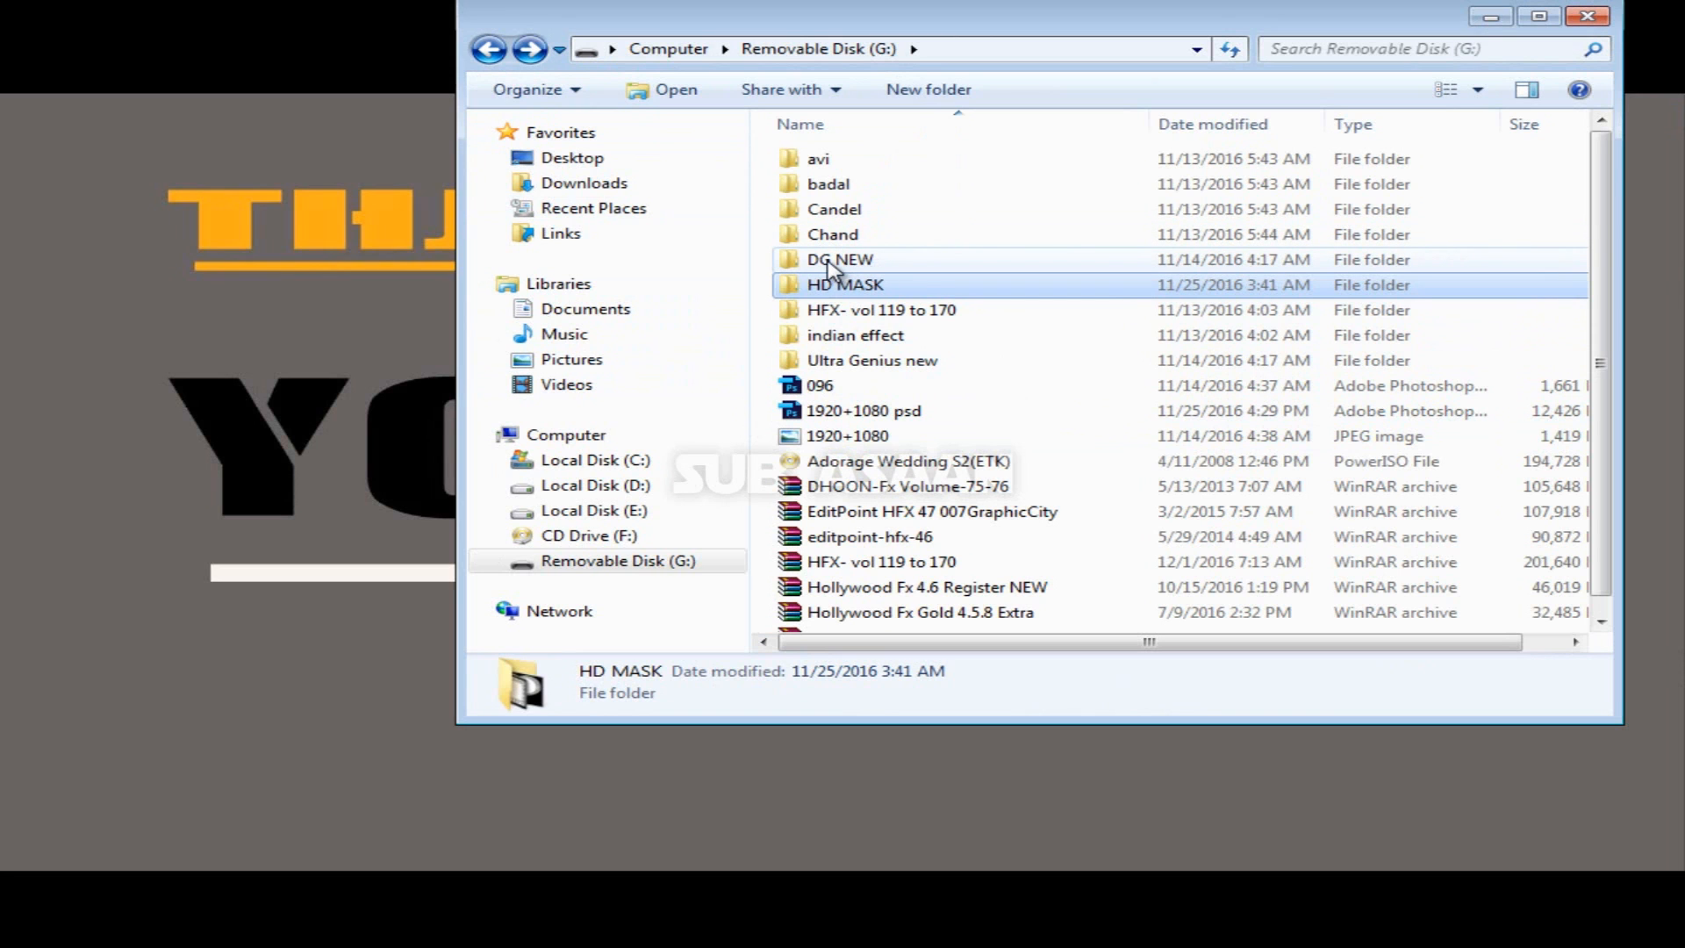
double_click(821, 318)
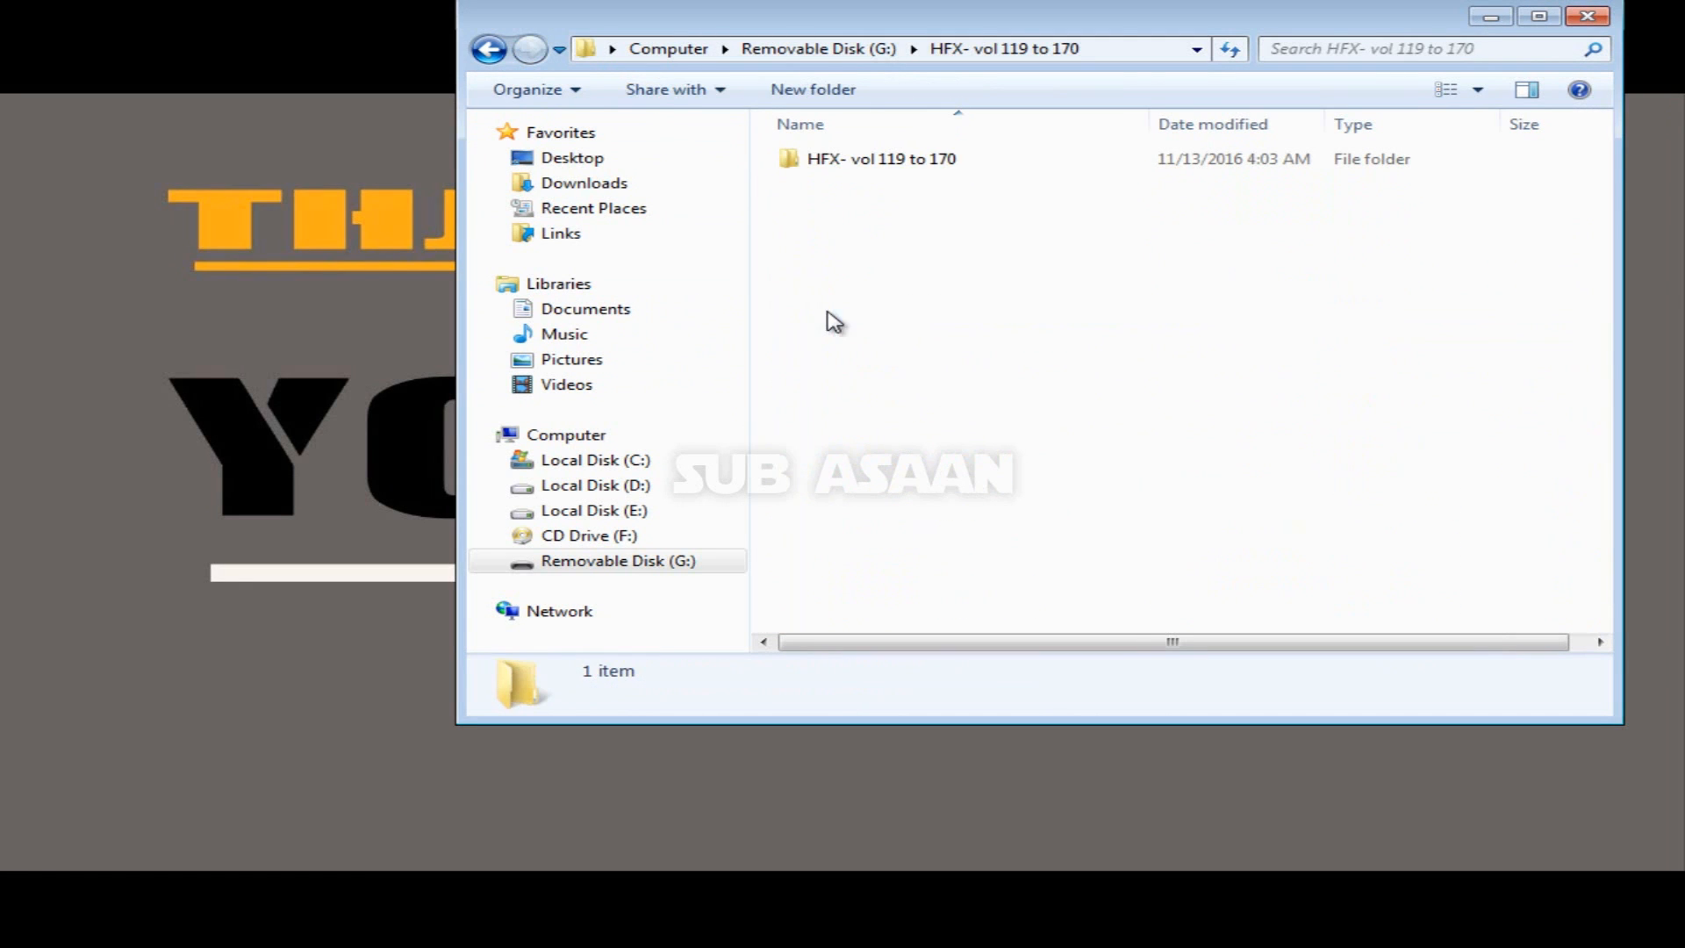
Step: Open file 14 from the DG NEW folder on Removable Disk (G:) in Photoshop and activate the Move tool
click(491, 53)
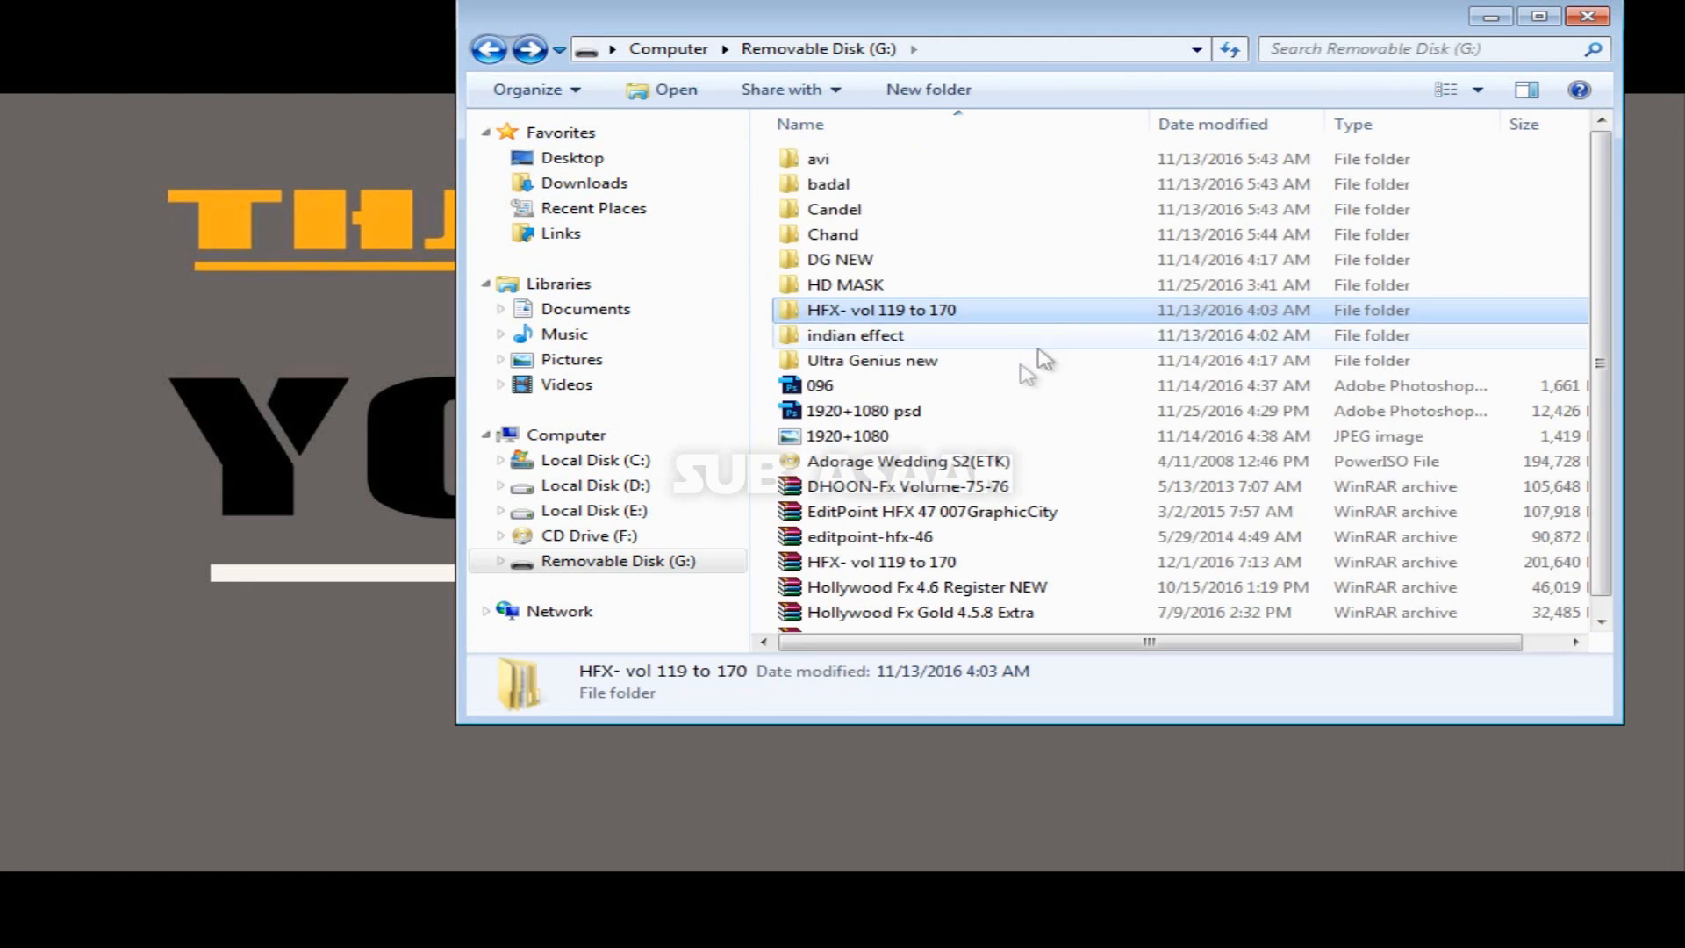
double_click(847, 256)
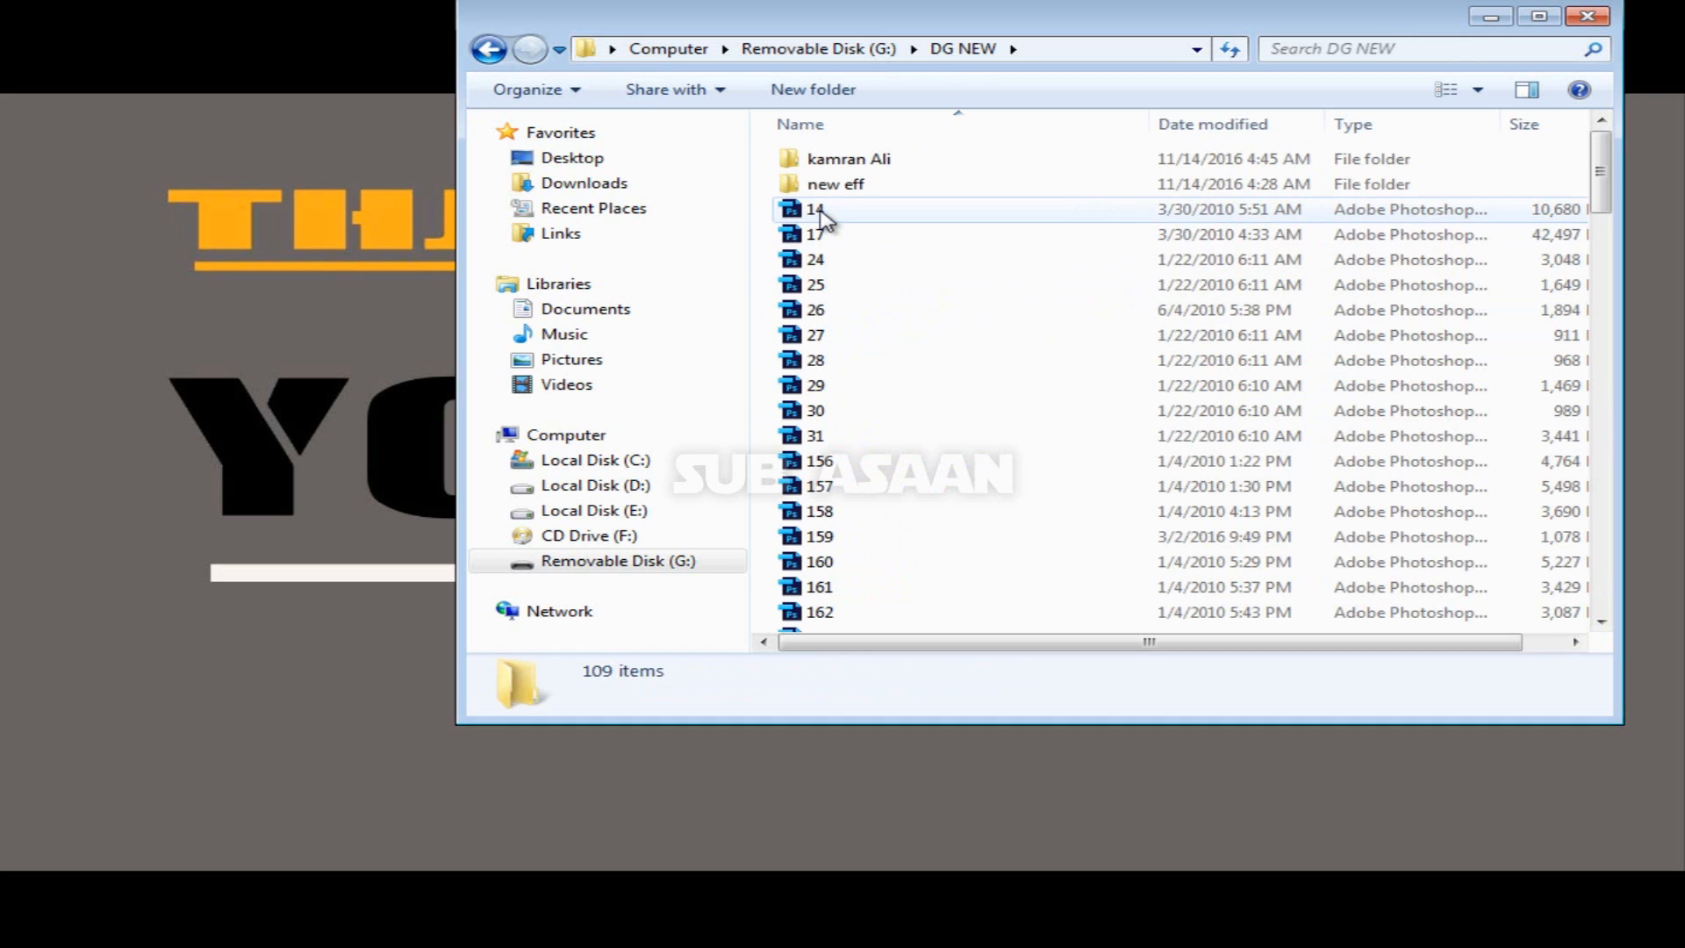
double_click(819, 211)
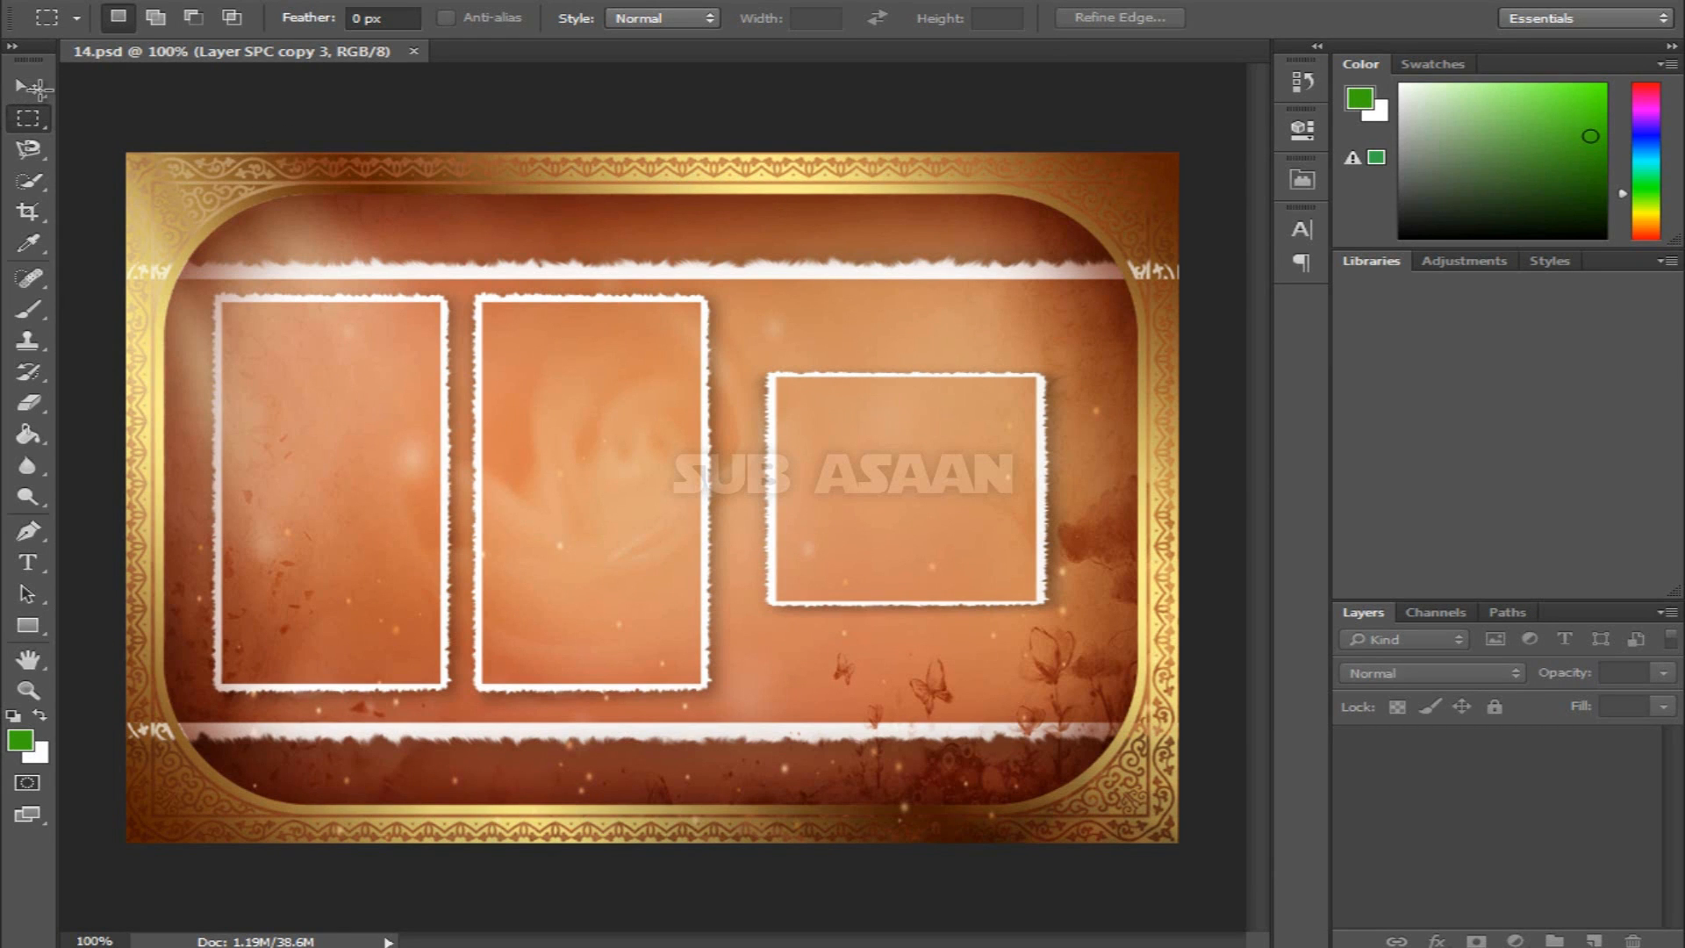
click(39, 86)
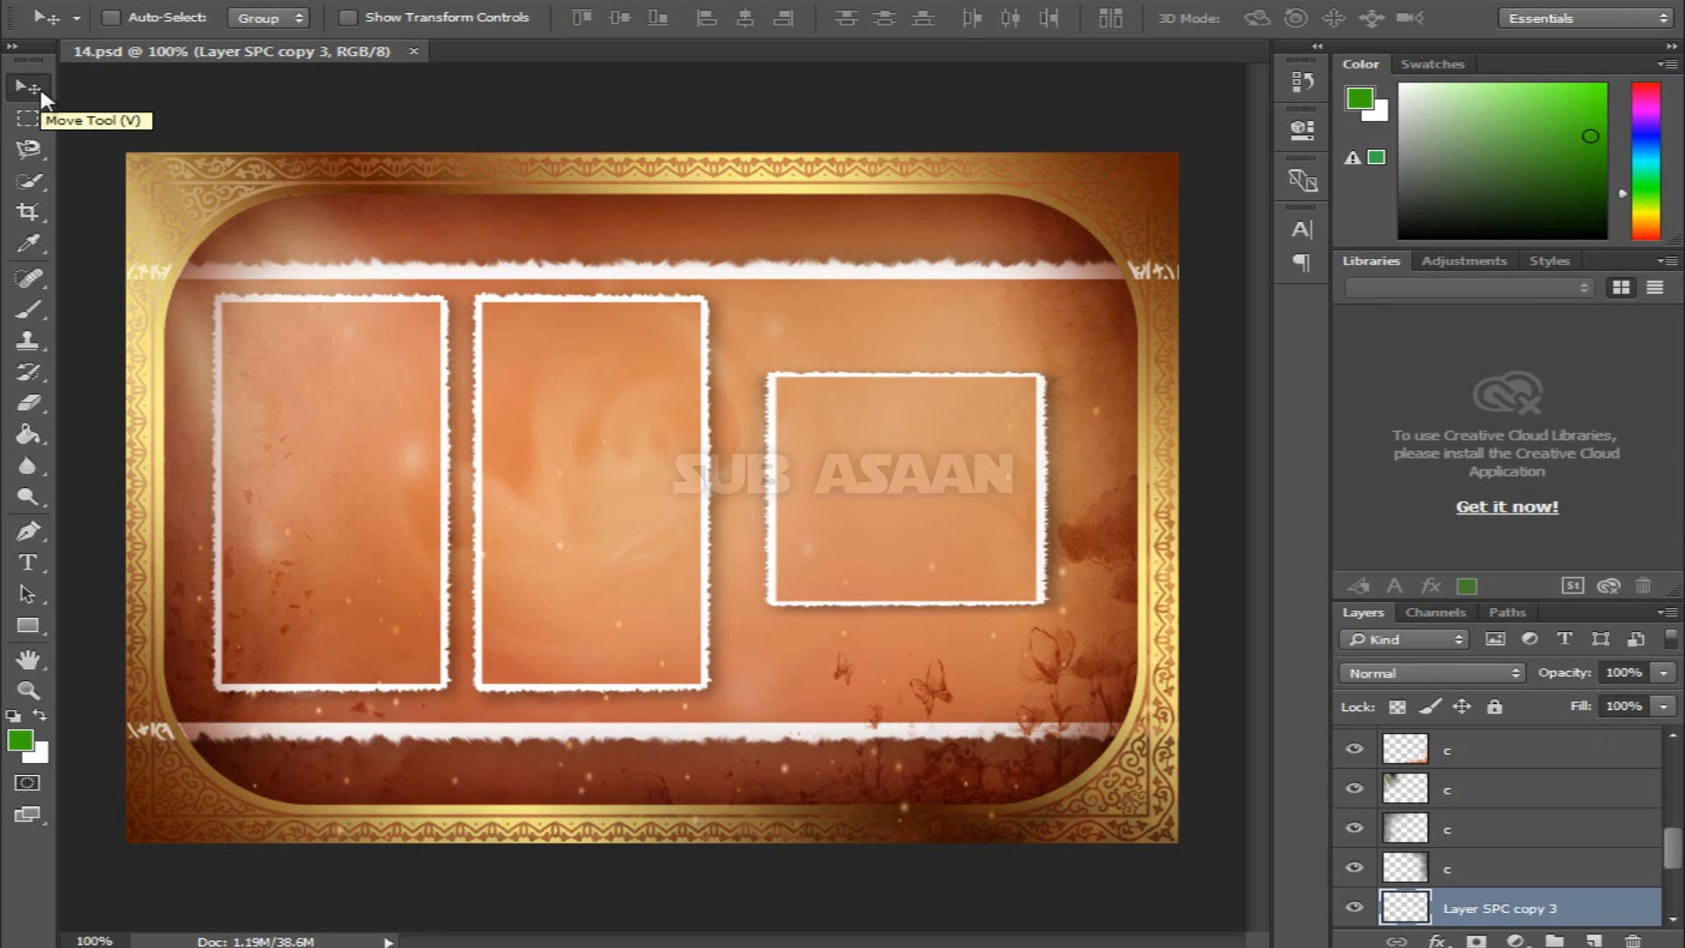
Step: Open the close-up portrait PNG with the blue and orange background from the Pictures library
click(74, 1)
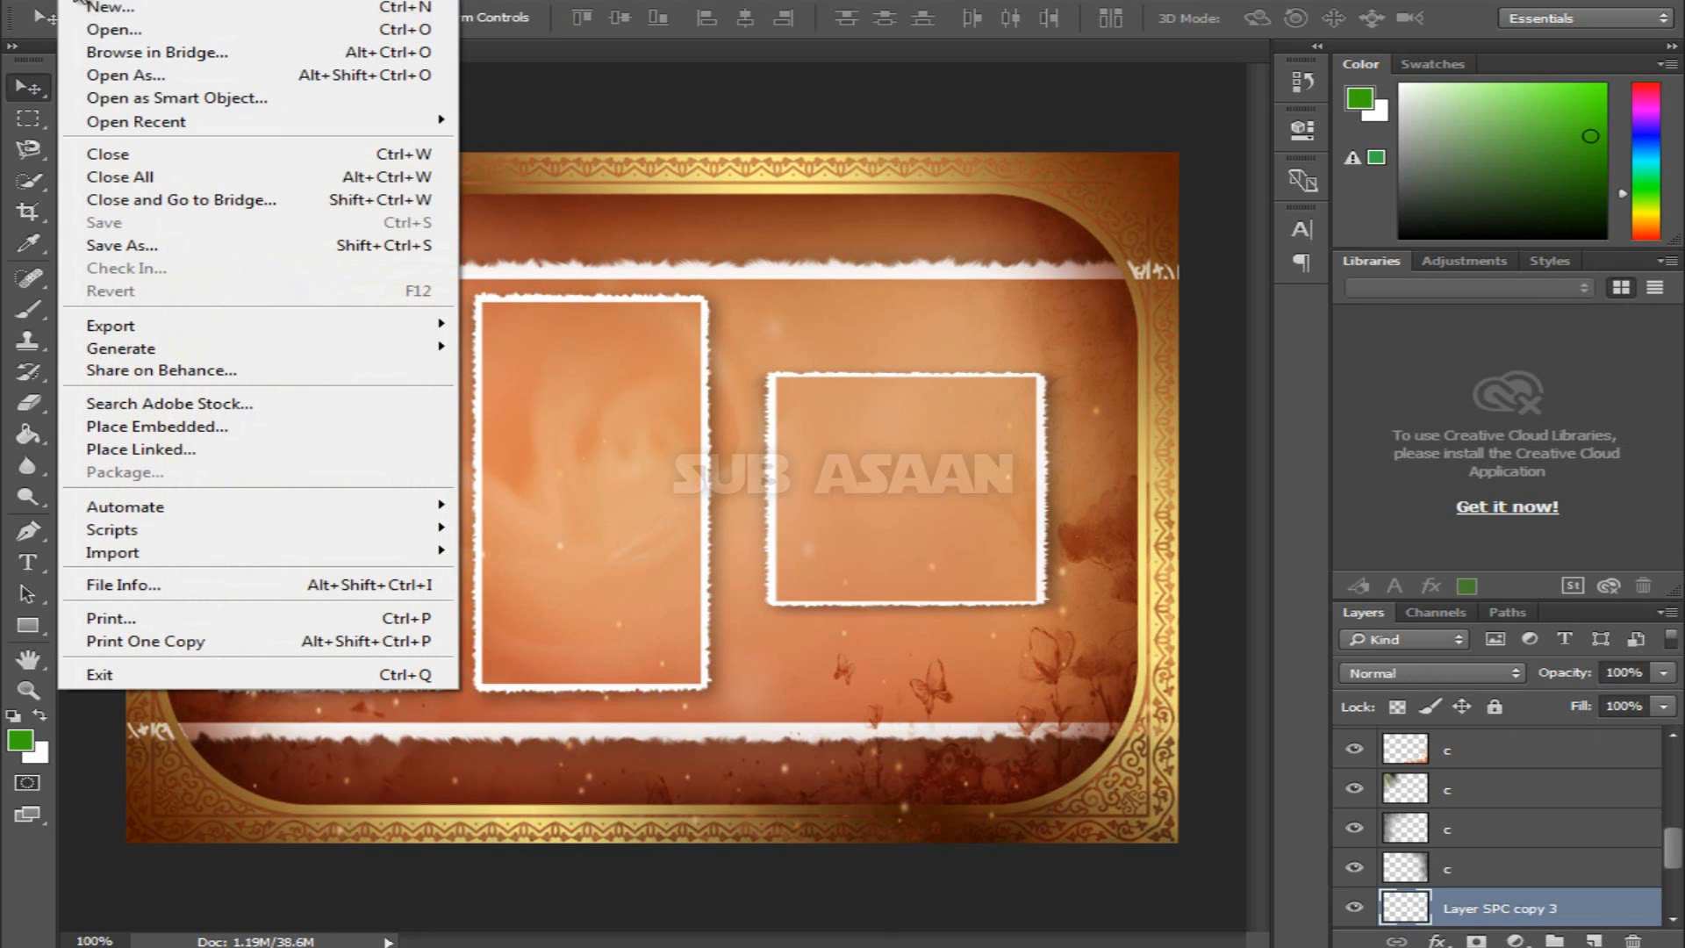
click(109, 30)
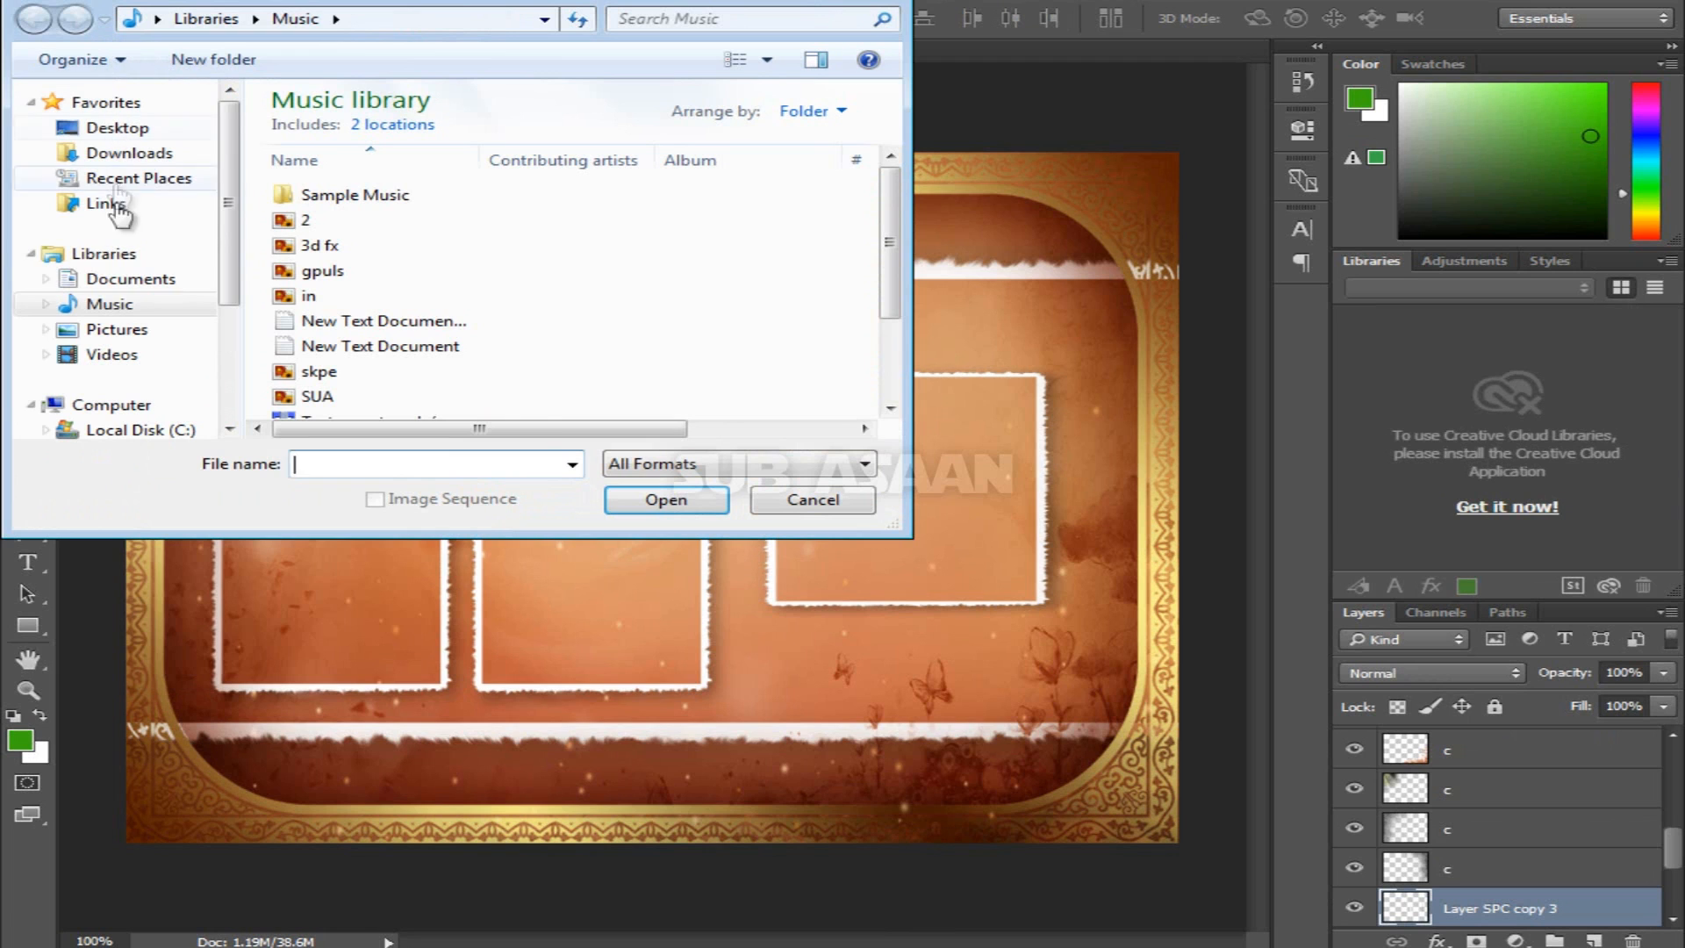
click(116, 332)
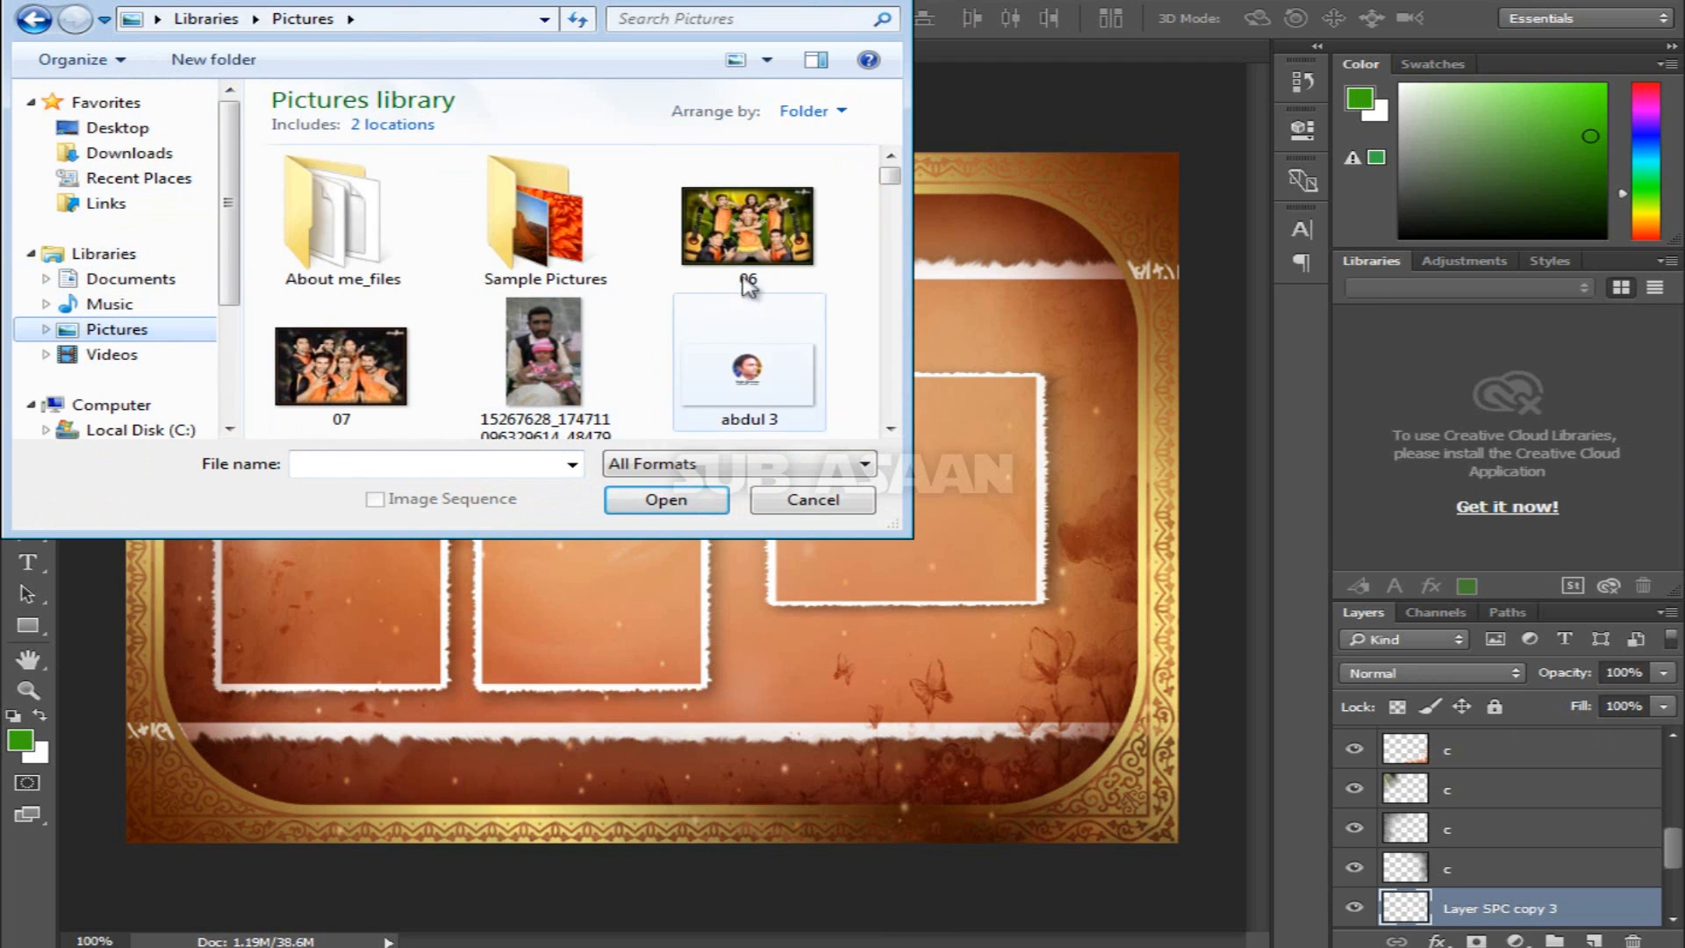
drag(893, 182, 895, 203)
click(545, 186)
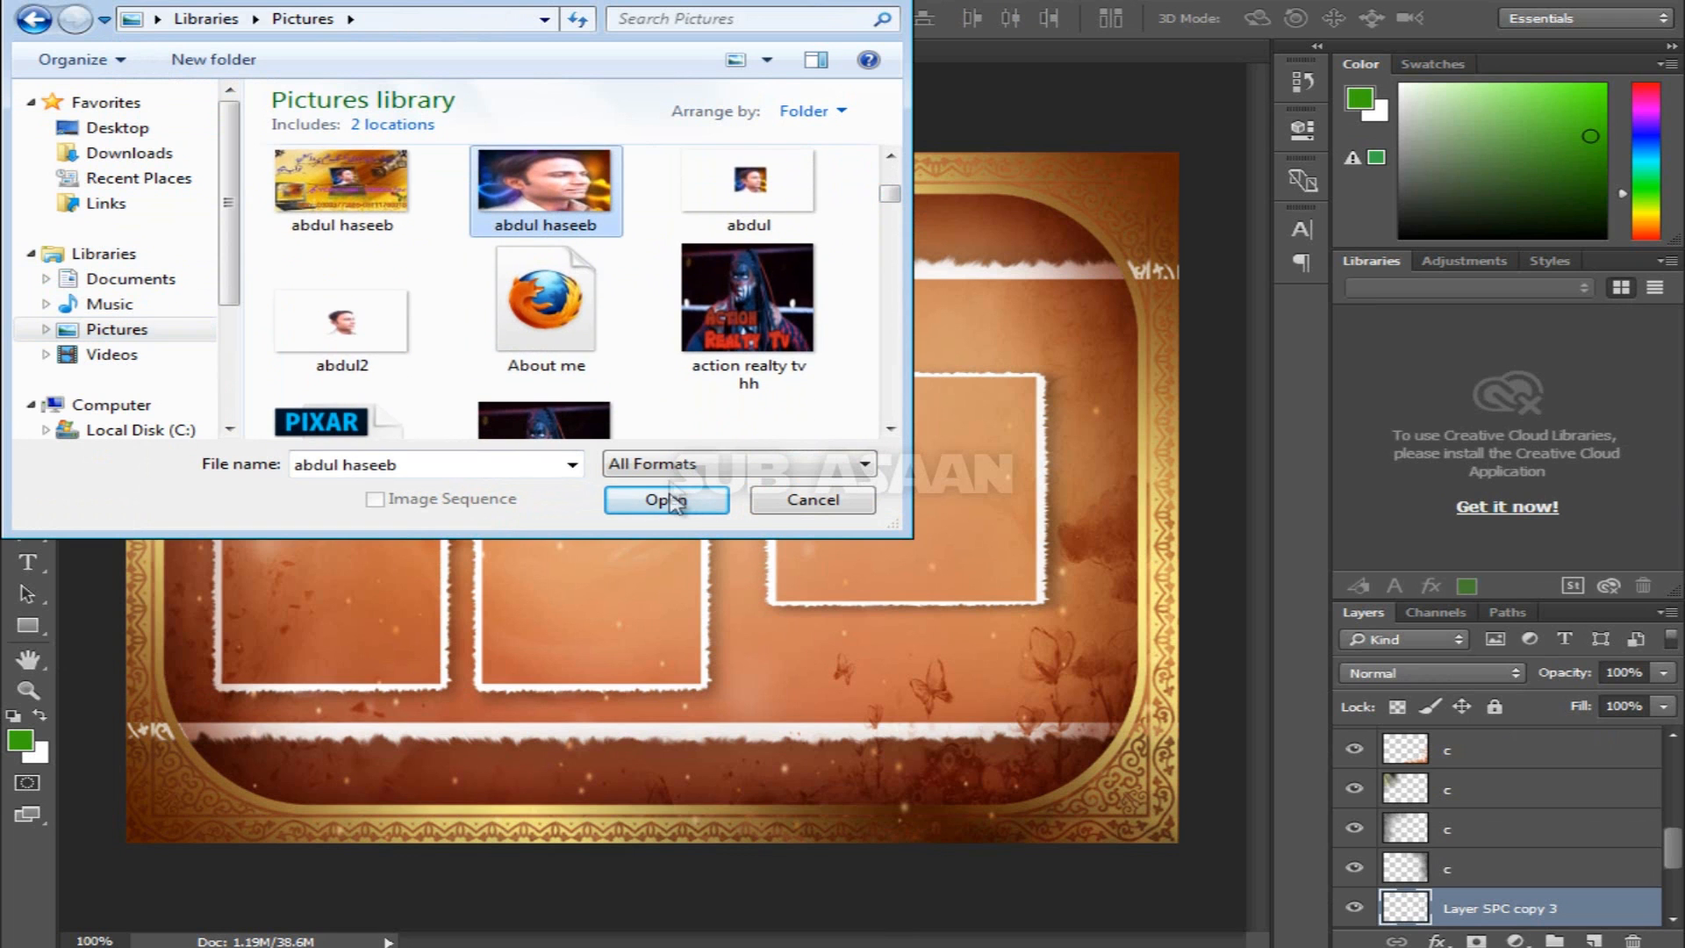
click(658, 500)
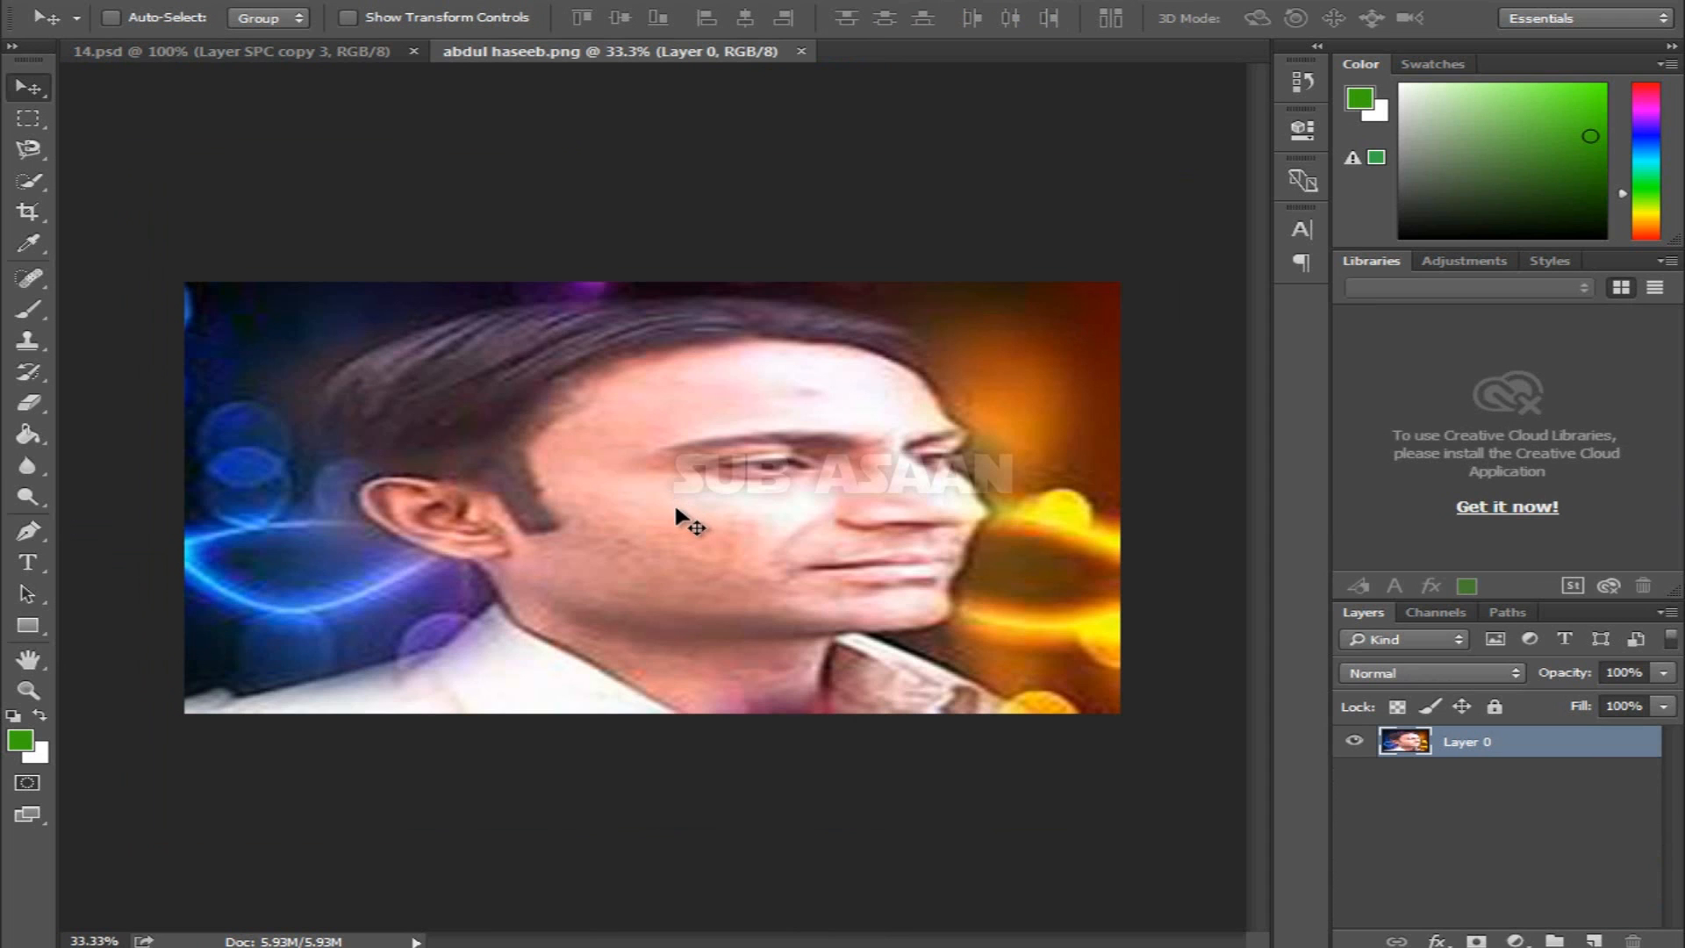
Step: Copy the portrait into 14.psd as a new layer and hide that layer
drag(666, 489, 390, 535)
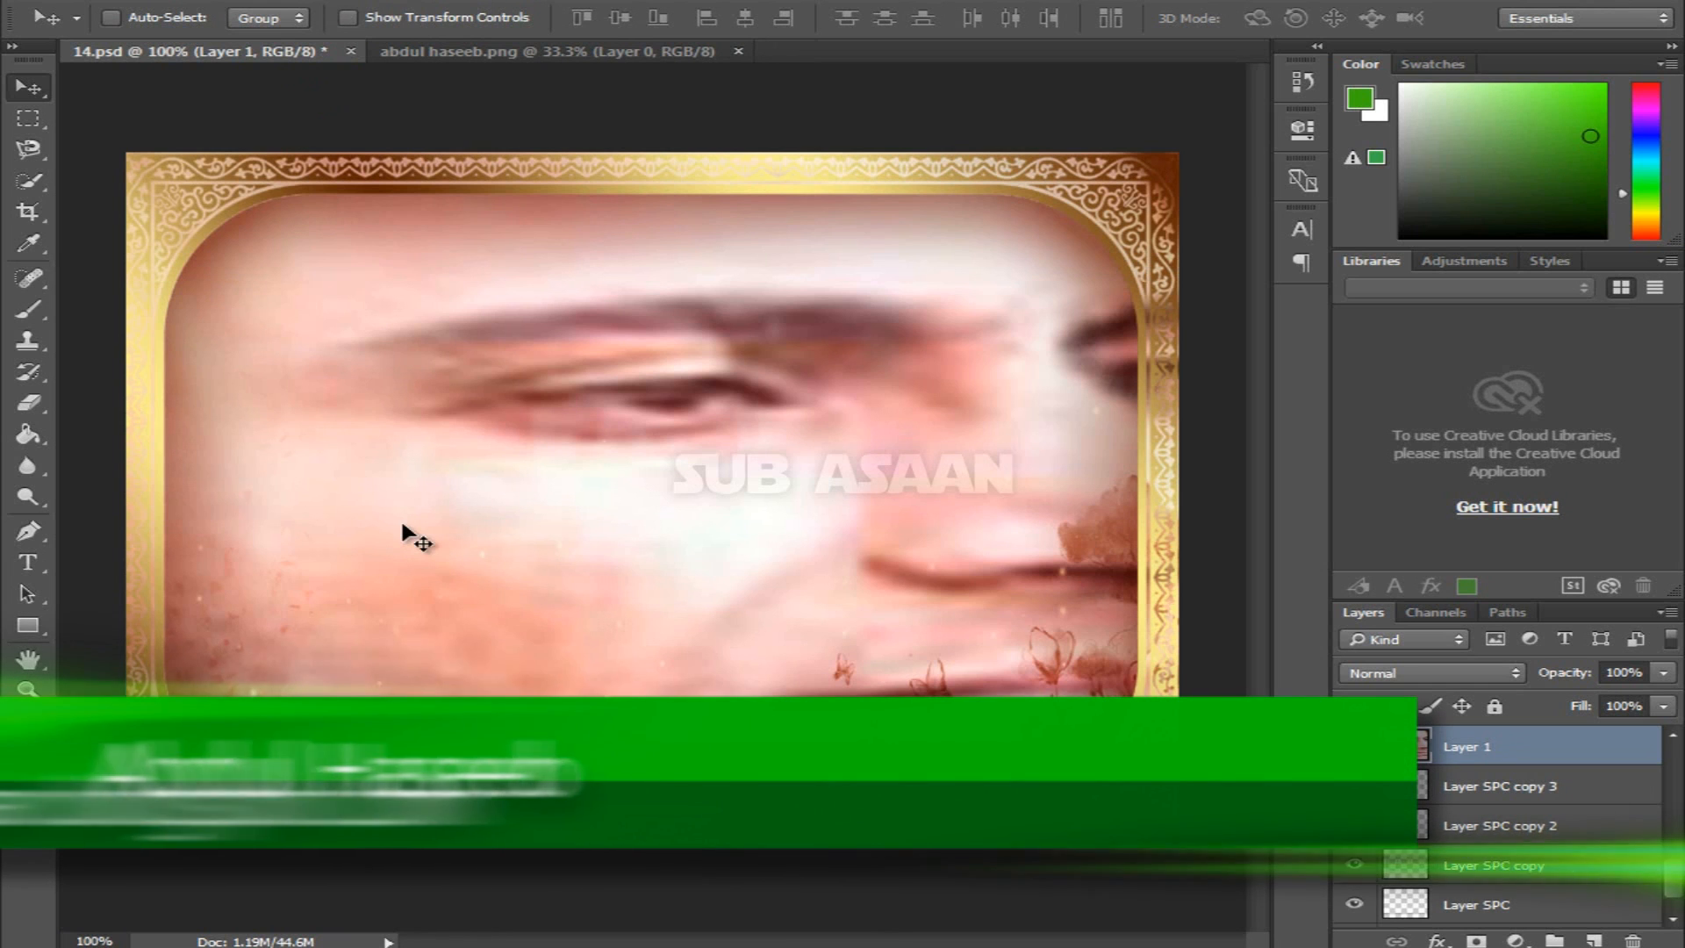
key(ctrl+t)
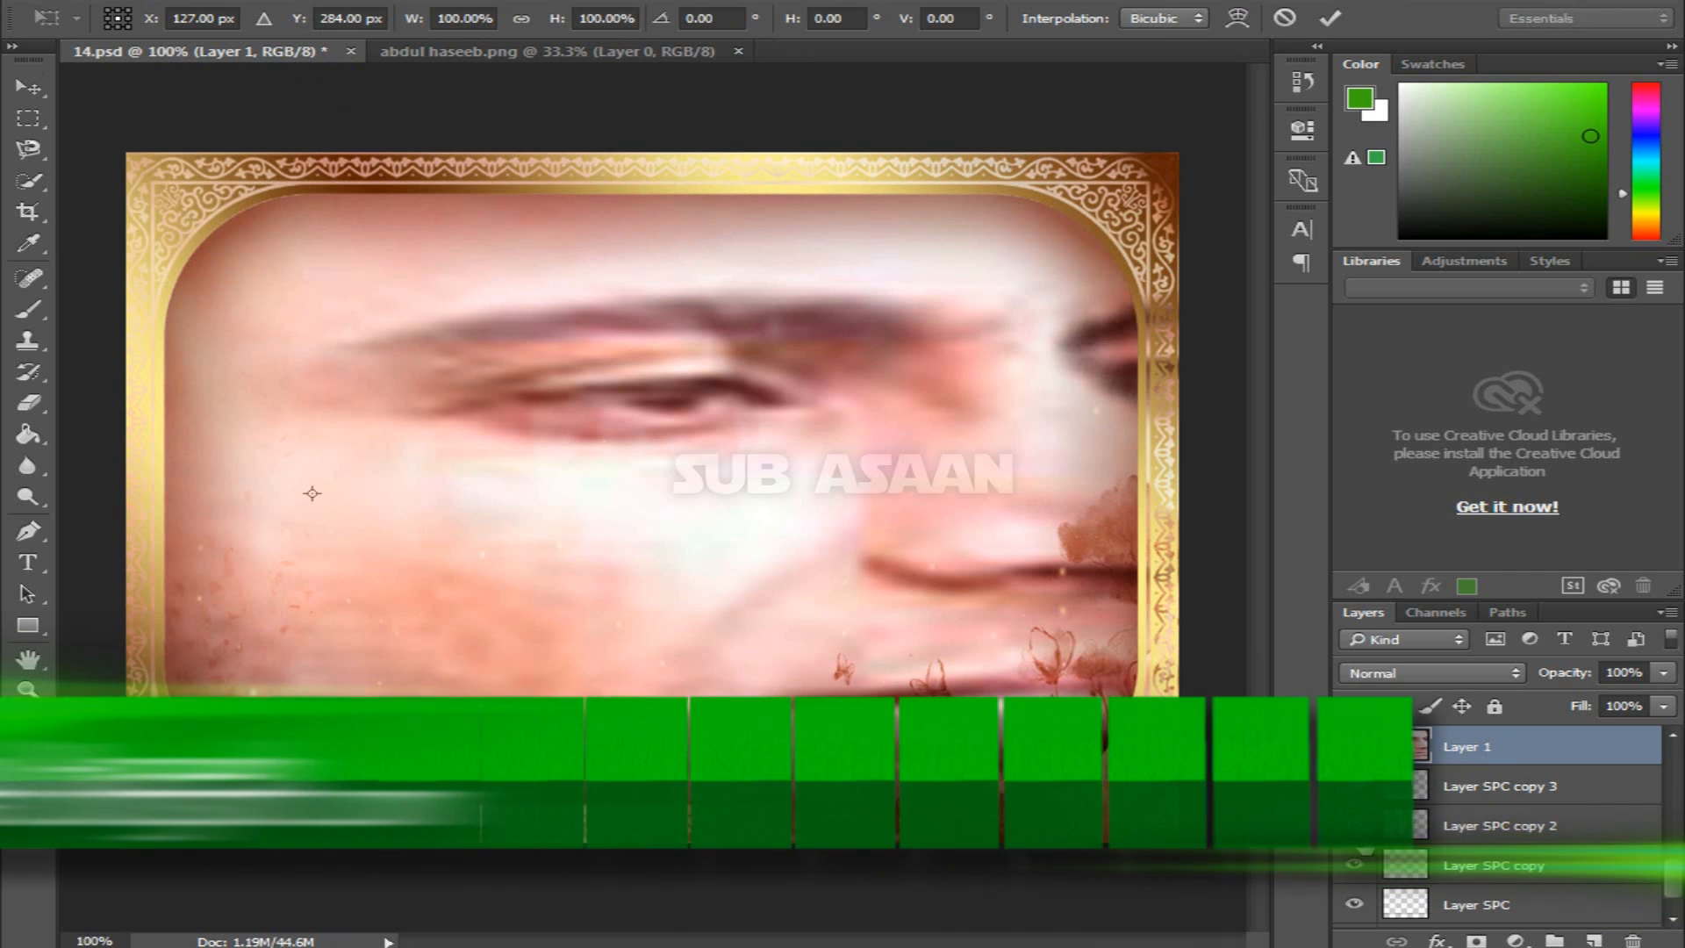
key(Return)
click(1355, 746)
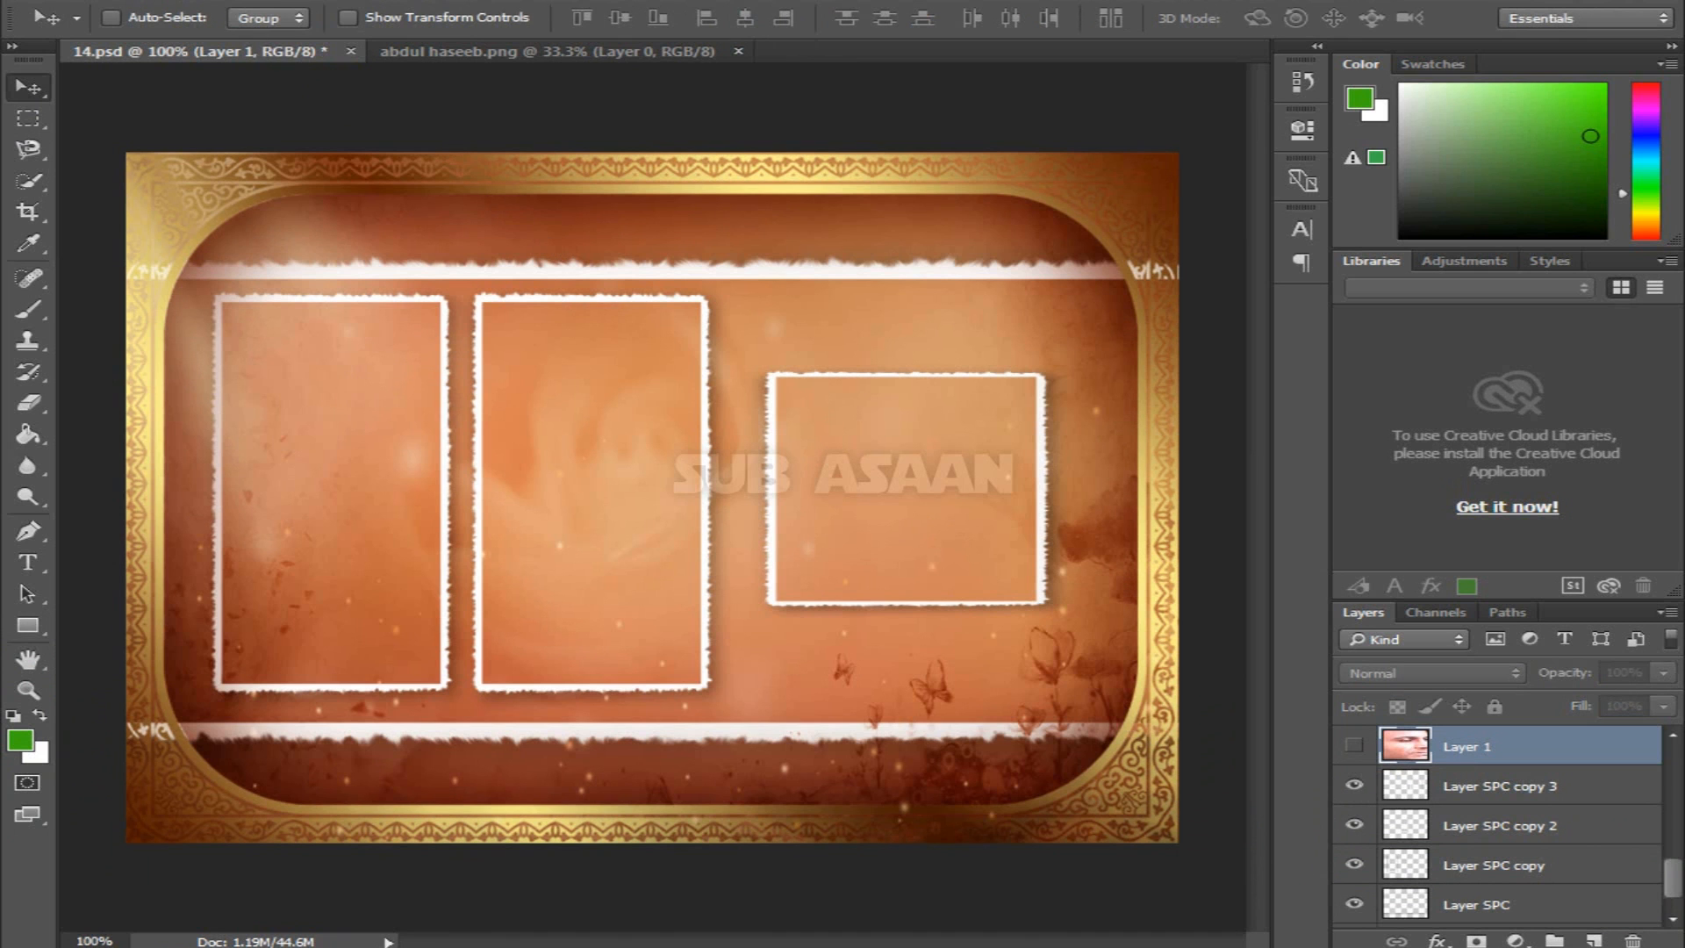
Step: Open 07.JPG from the Pictures library and copy the group photo into 14.psd as a new layer
click(77, 1)
click(115, 35)
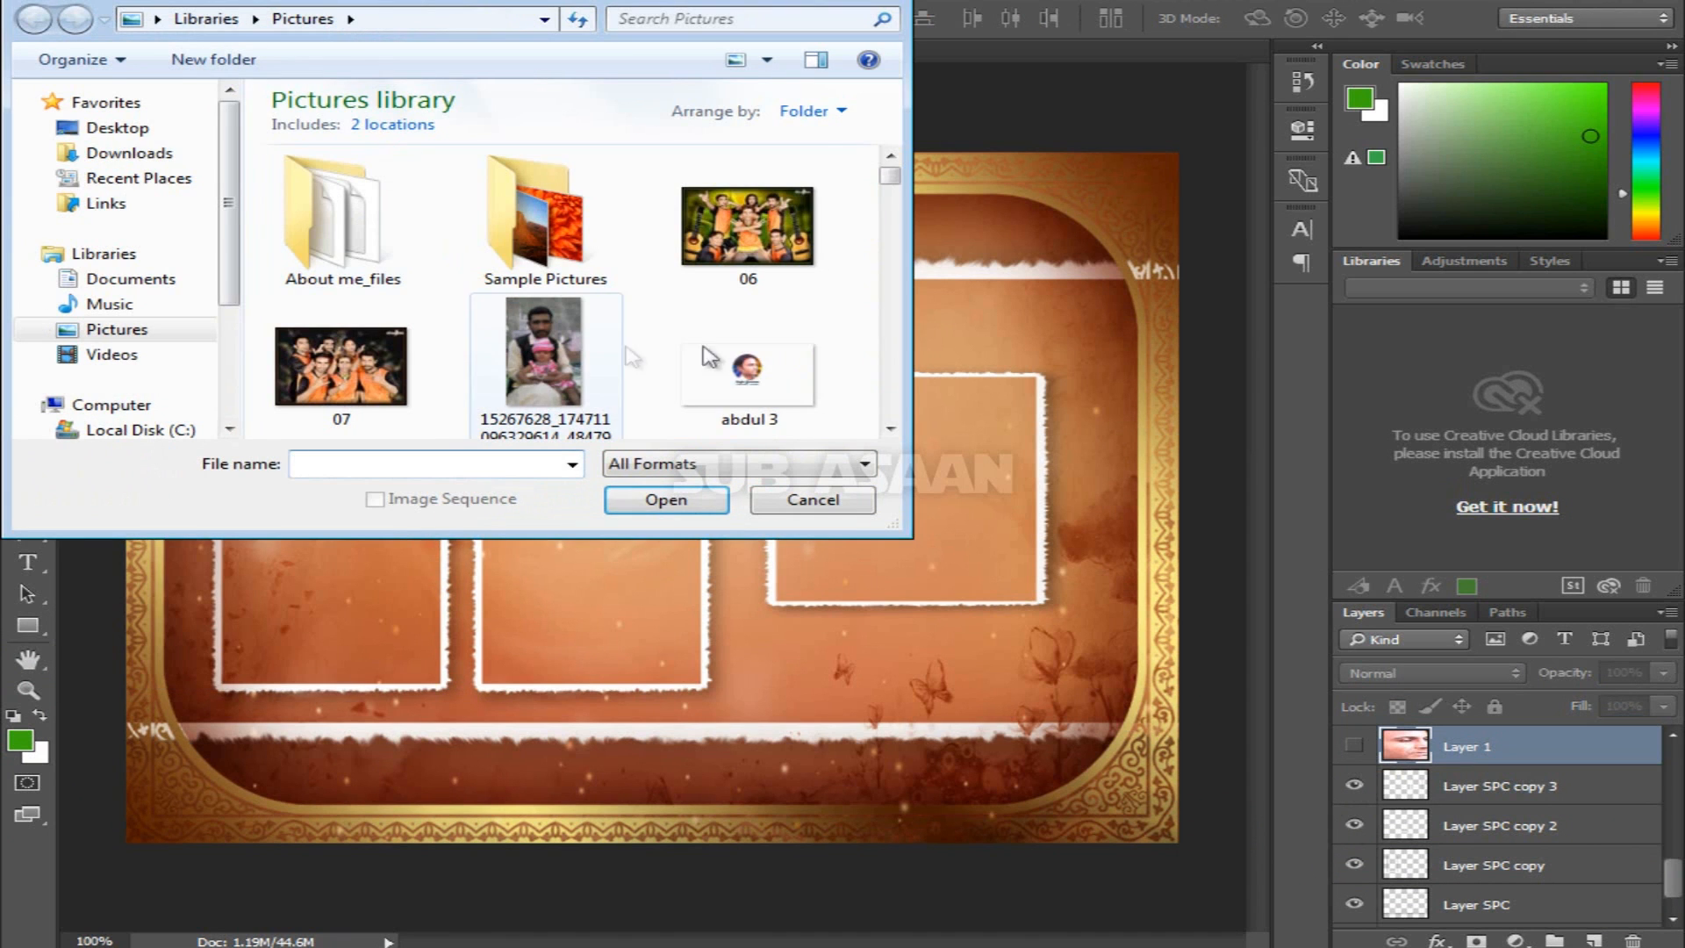
mouse_move(890, 183)
mouse_down()
mouse_move(891, 236)
mouse_move(891, 188)
mouse_up()
double_click(355, 204)
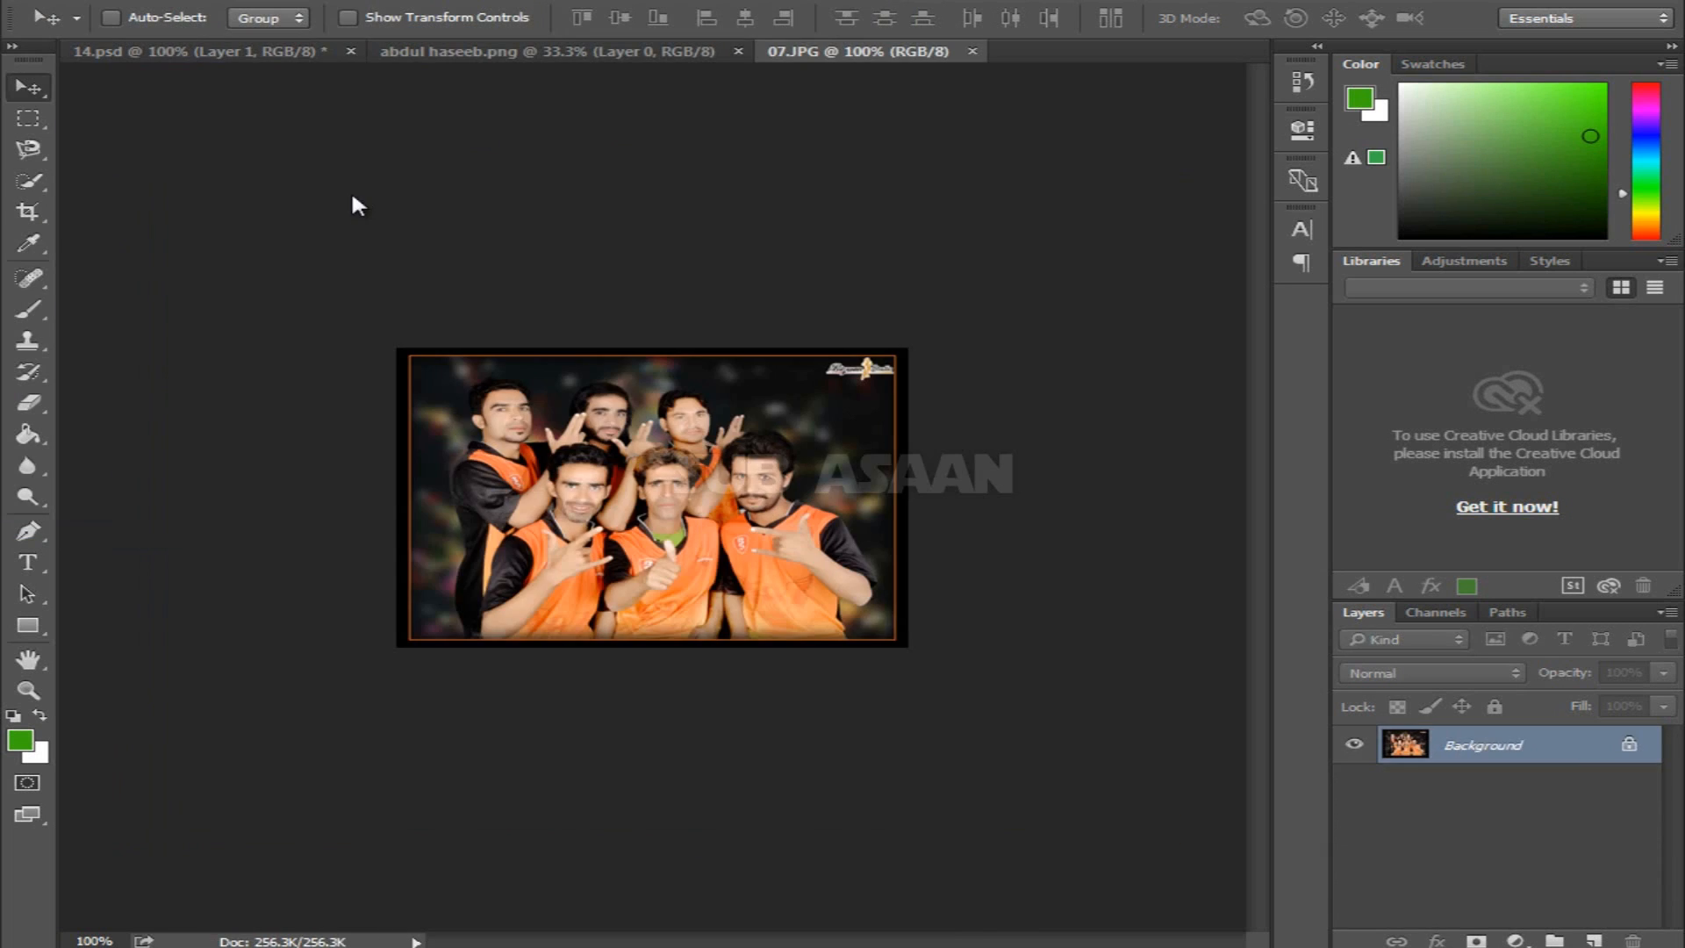
drag(230, 79, 509, 524)
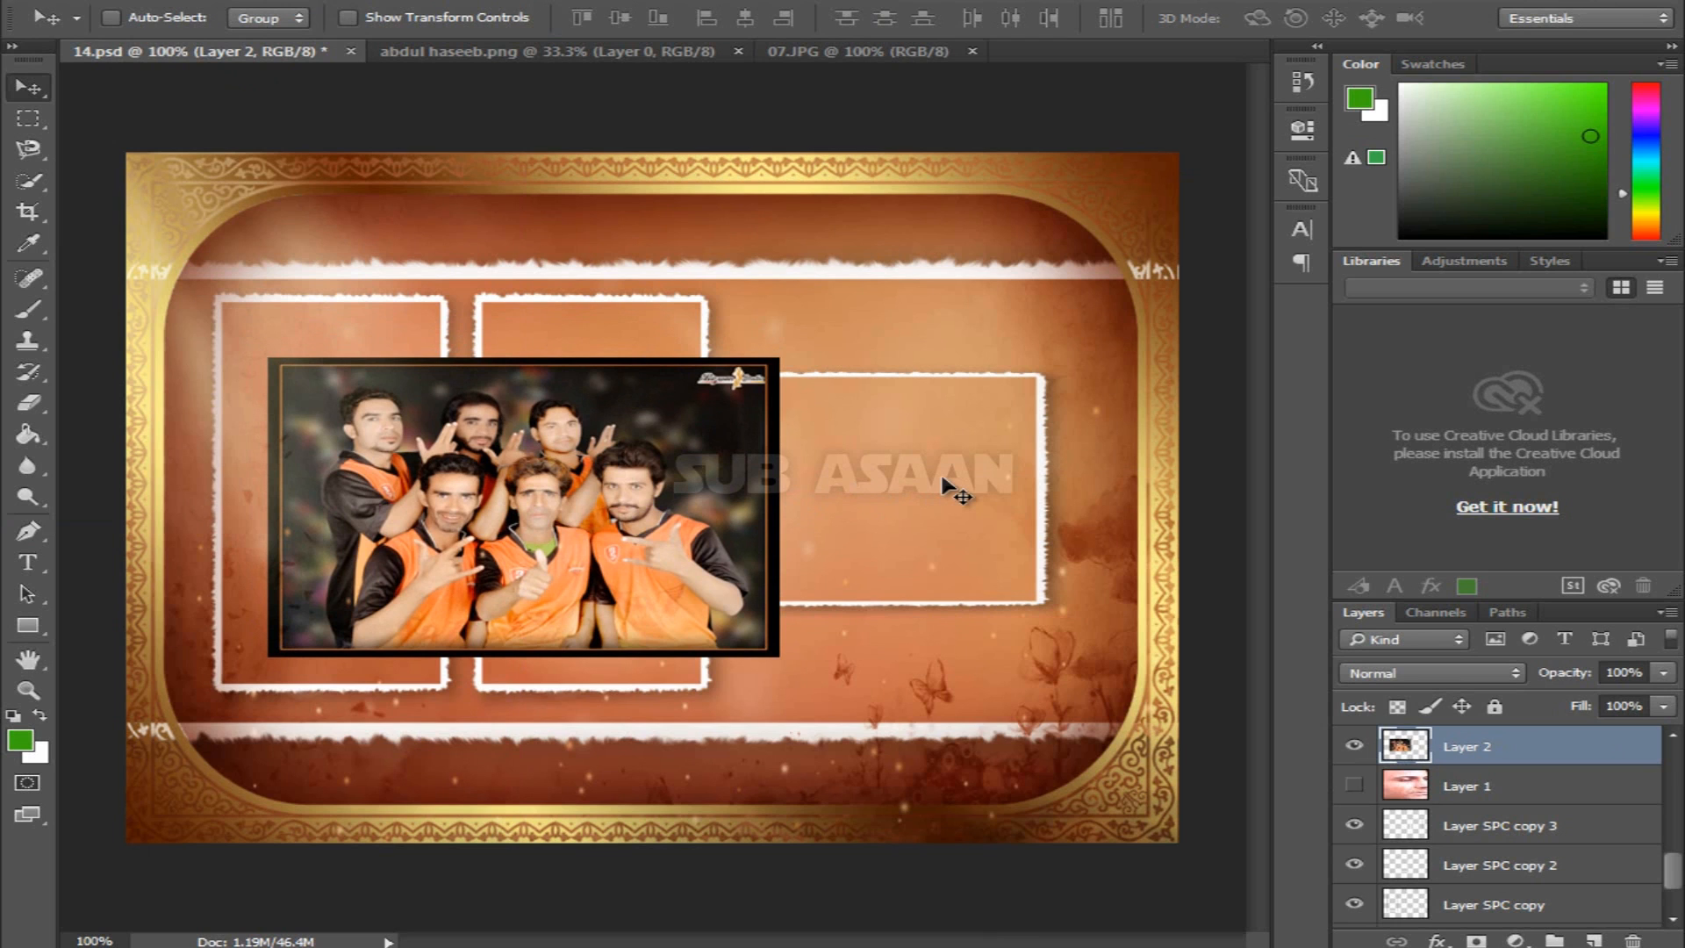
Step: Free-transform the group photo to about 50% width and 79% height so it sits over the small landscape frame, and apply it
key(ctrl+t)
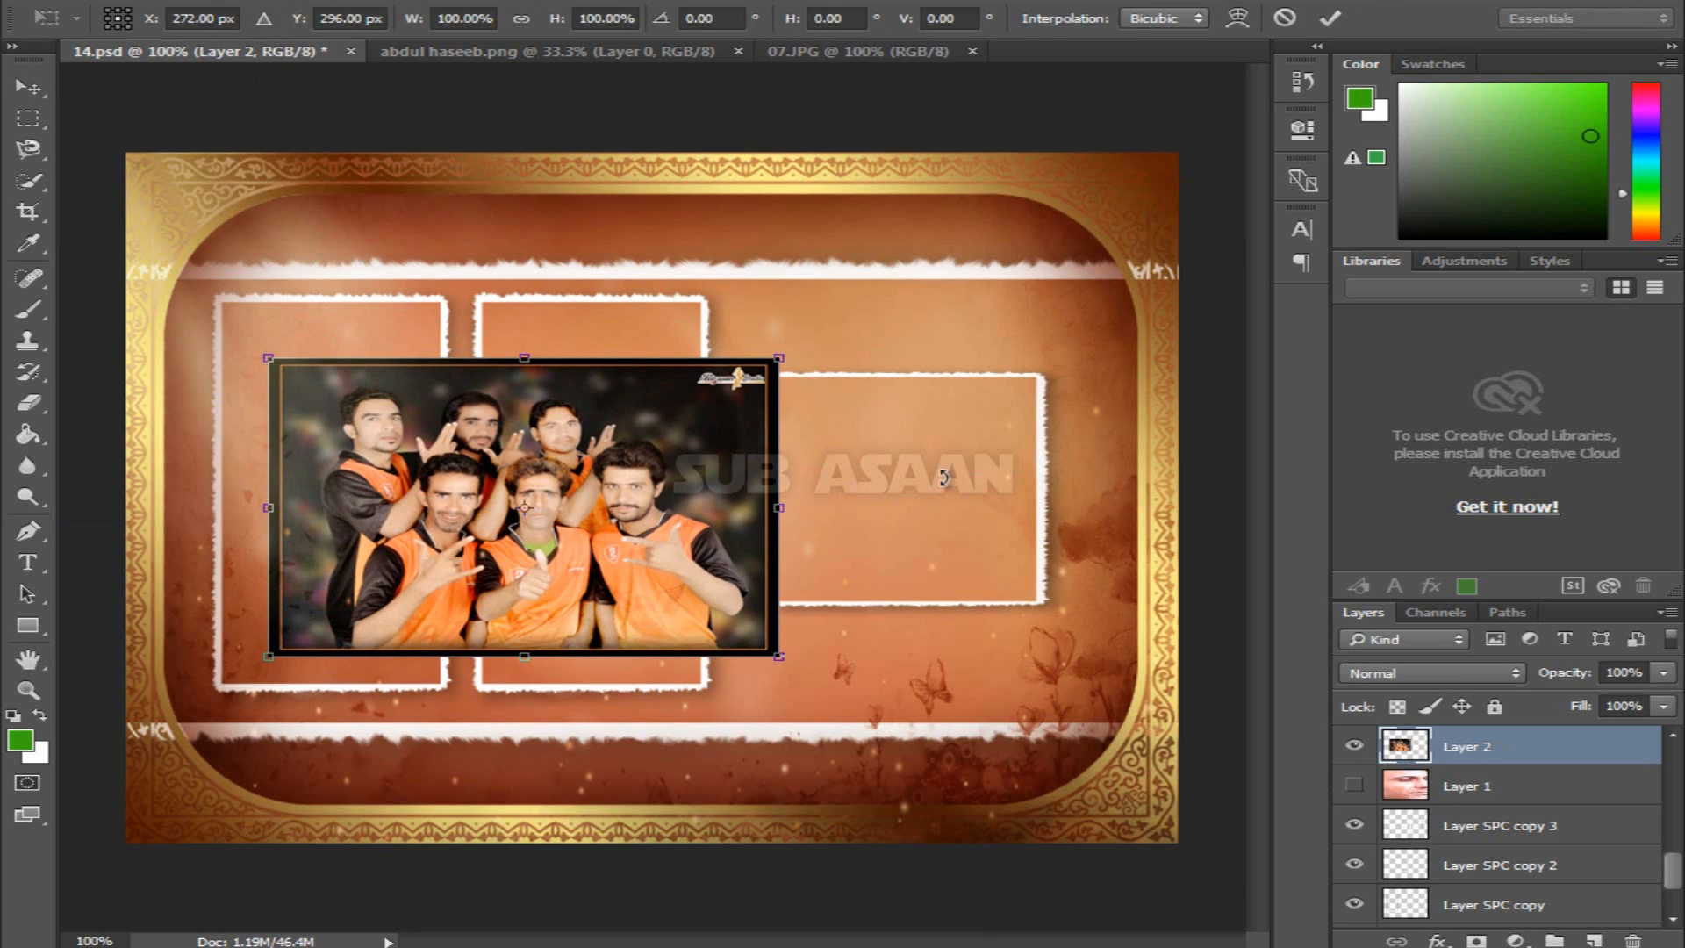
drag(781, 509, 628, 508)
drag(441, 358, 895, 410)
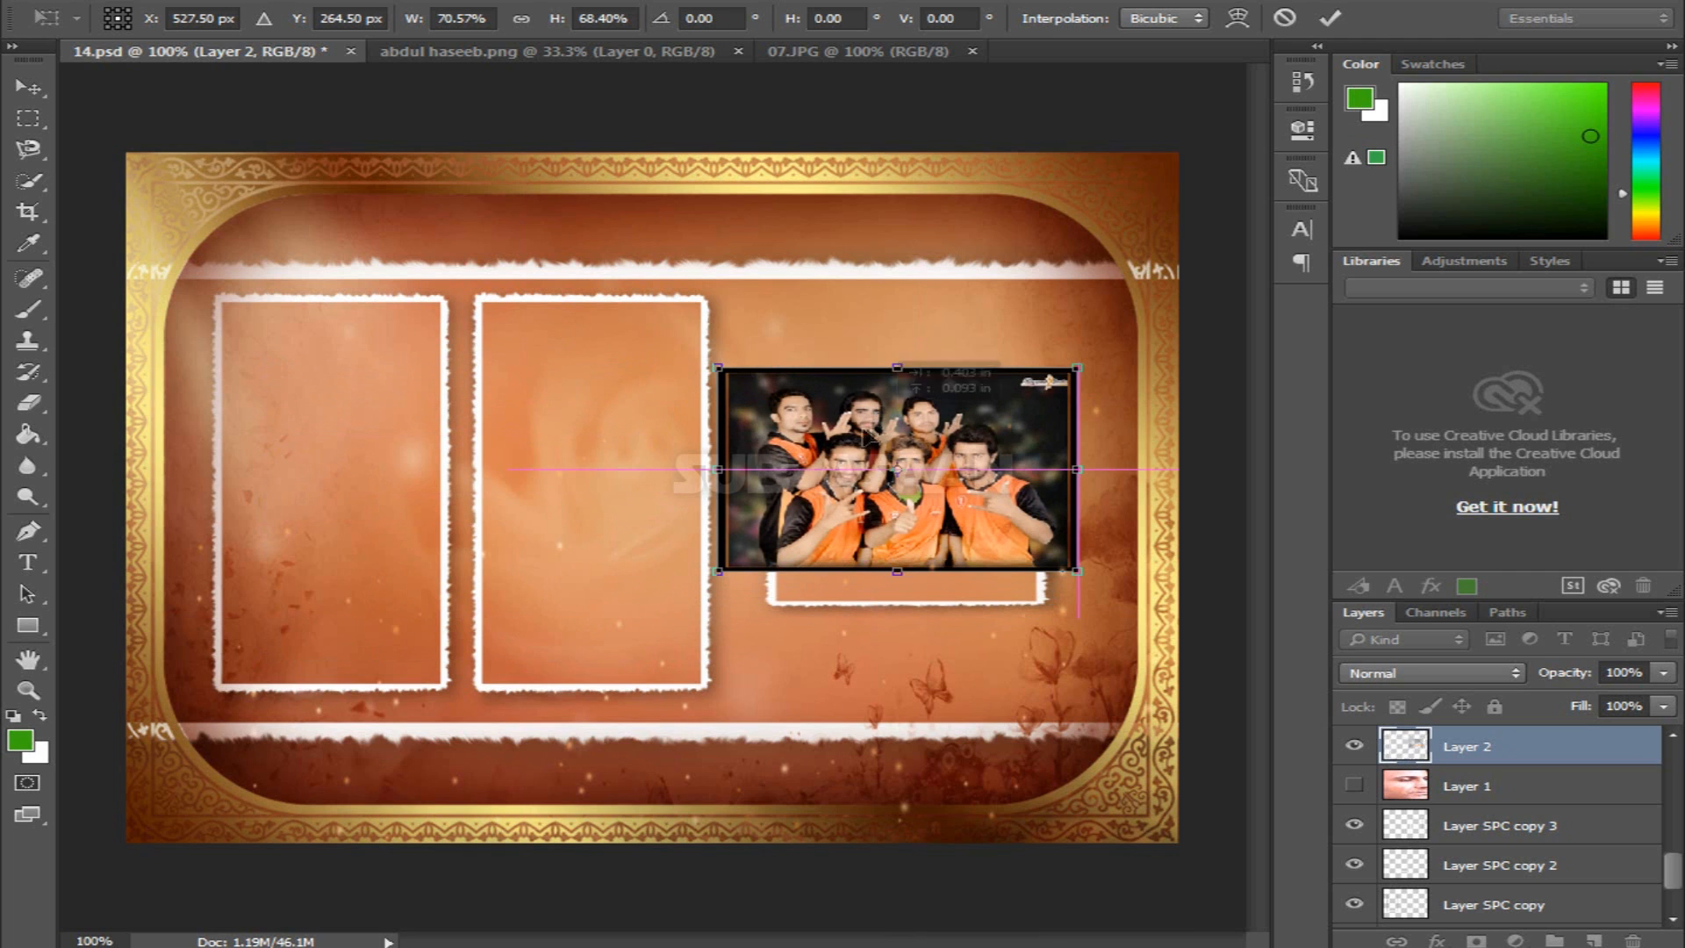
drag(732, 467, 777, 468)
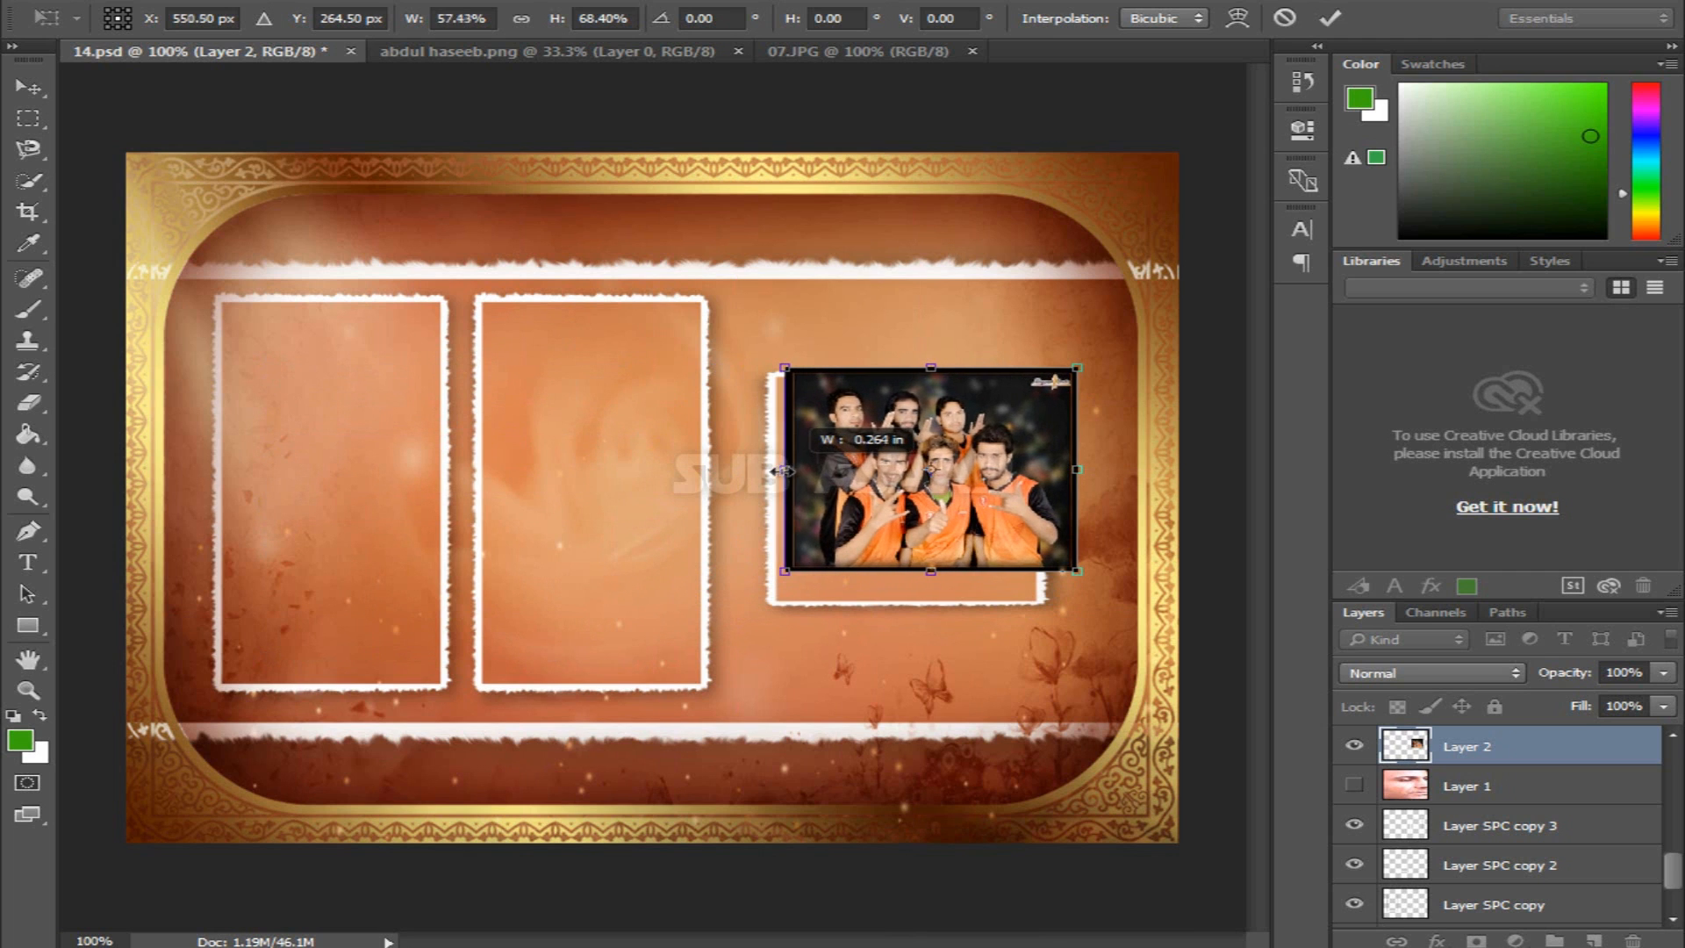
drag(1078, 471, 1033, 472)
drag(906, 570, 918, 593)
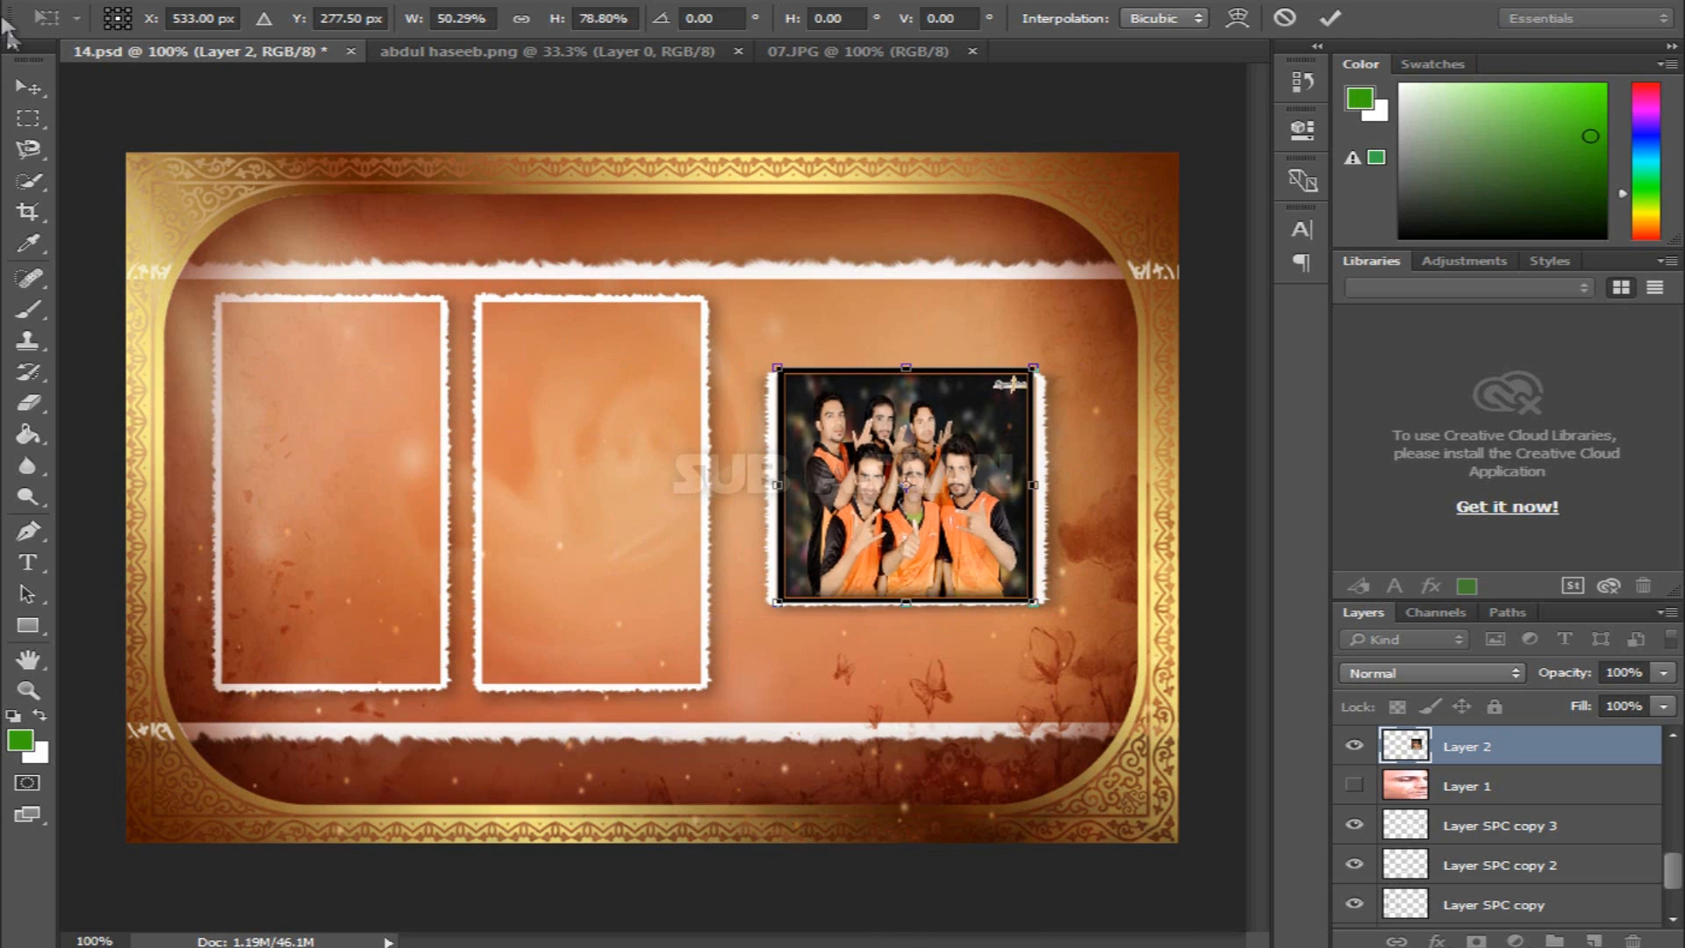
click(28, 87)
click(698, 360)
Step: Move Layer 2 below Layer SPC copy 3 and transform it to 100.57% width and 96.45% height to fit inside the frame
drag(1514, 753, 1506, 823)
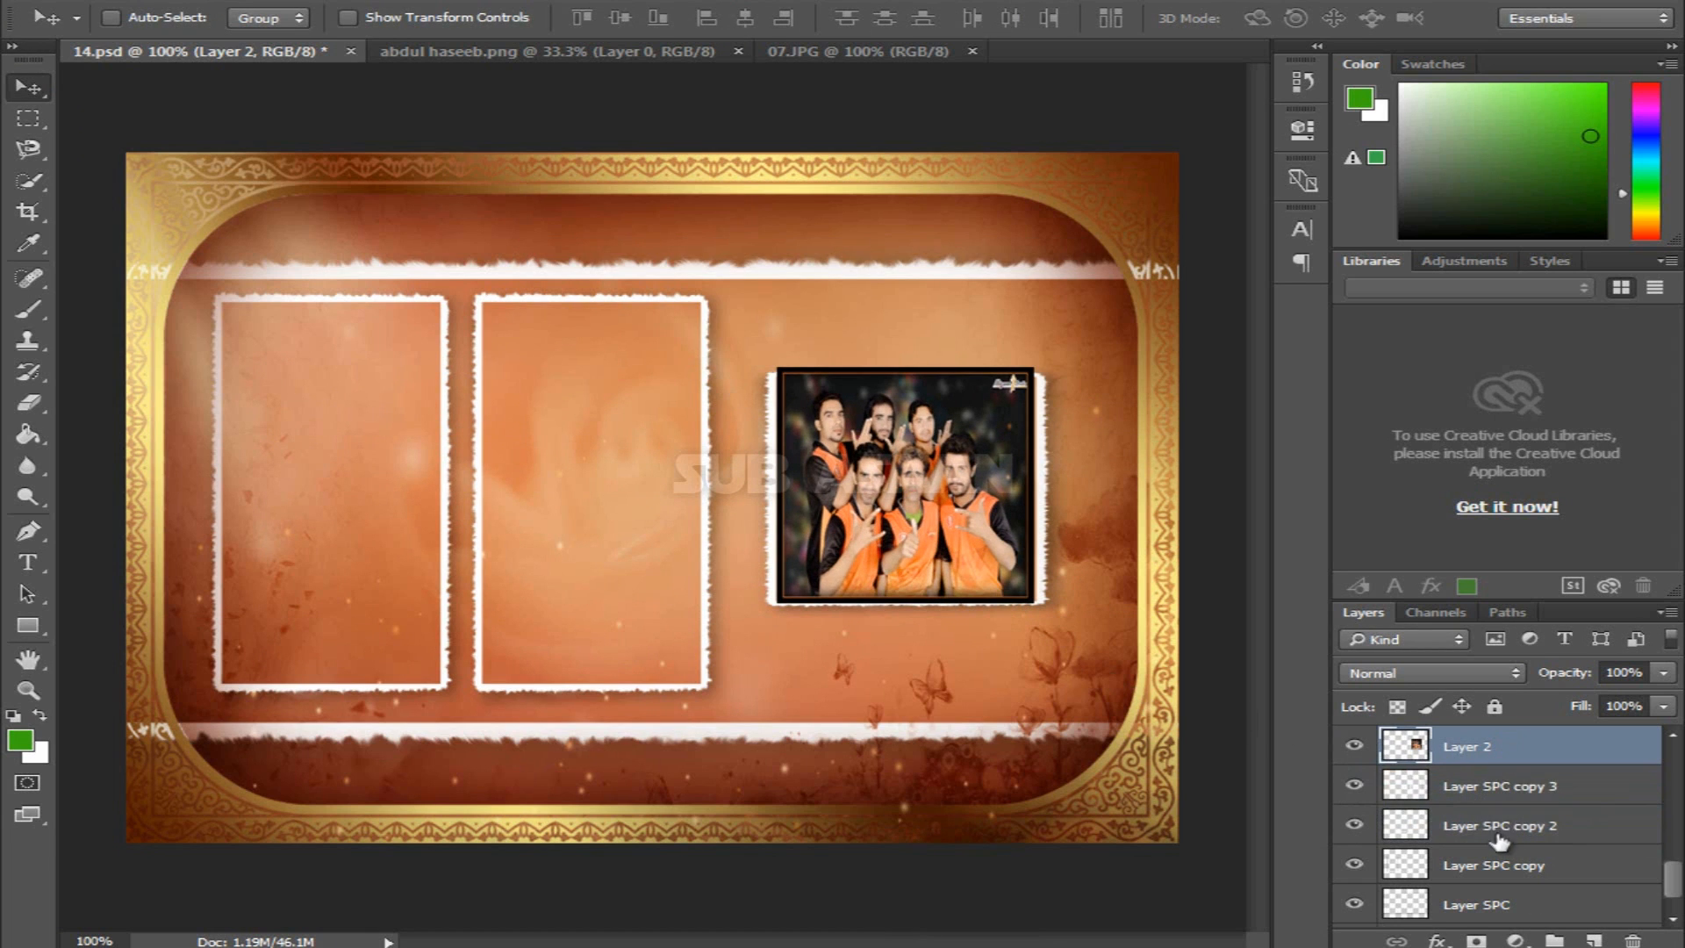
drag(1511, 764, 1504, 796)
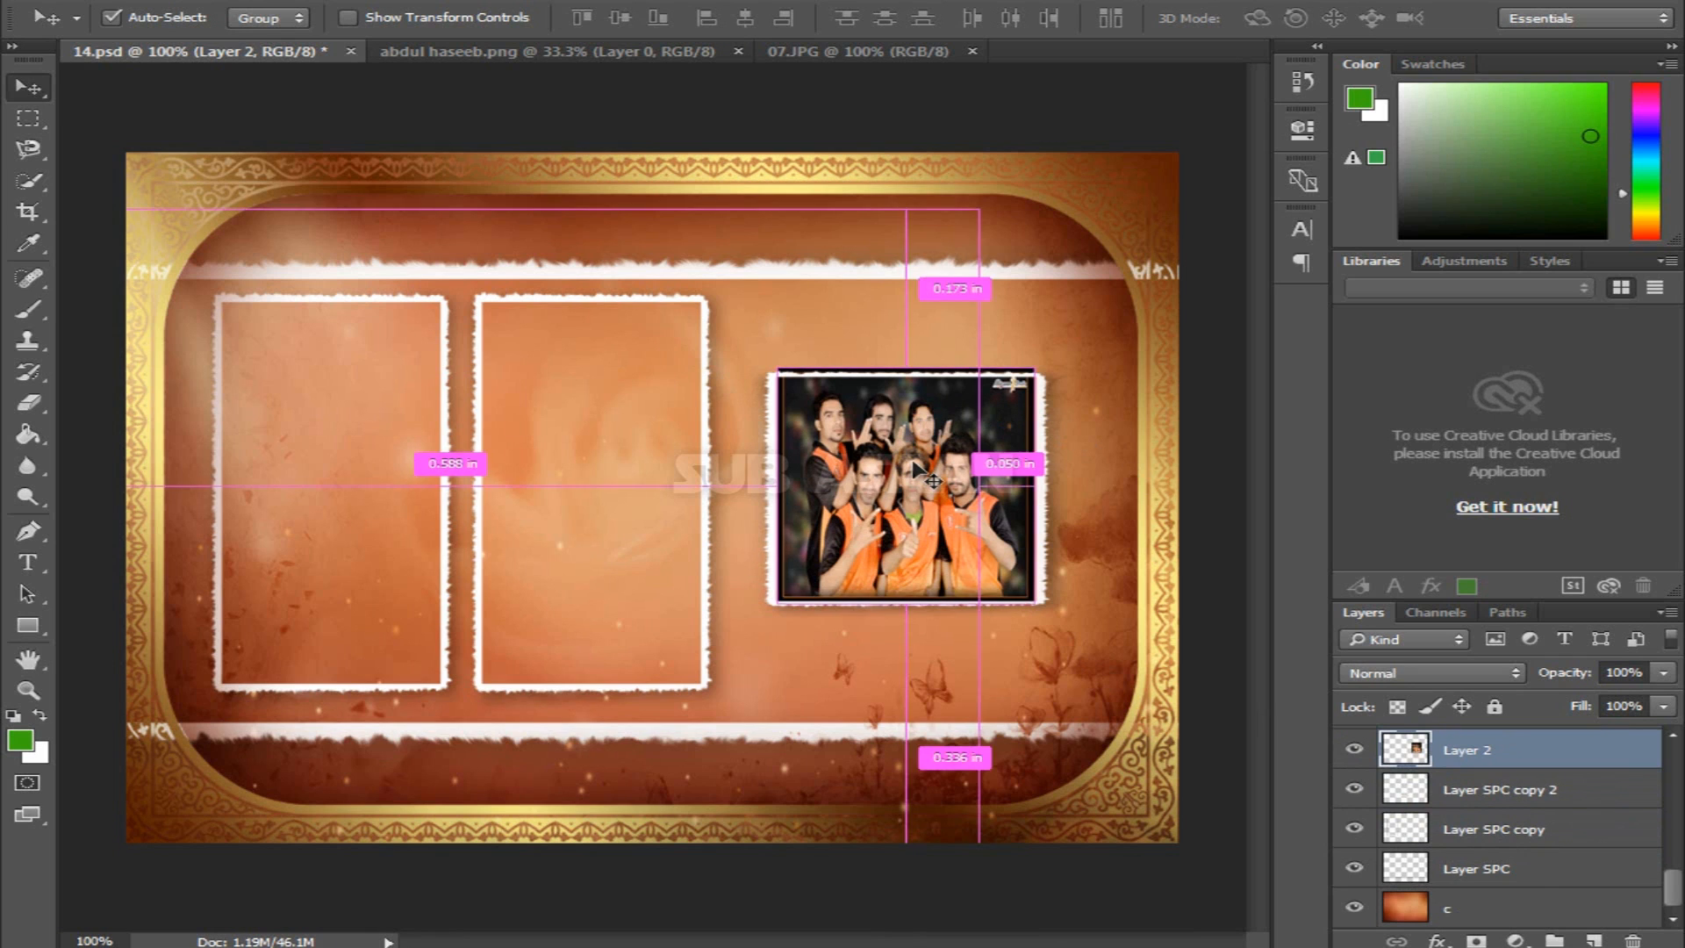
key(ctrl+t)
drag(906, 380, 906, 386)
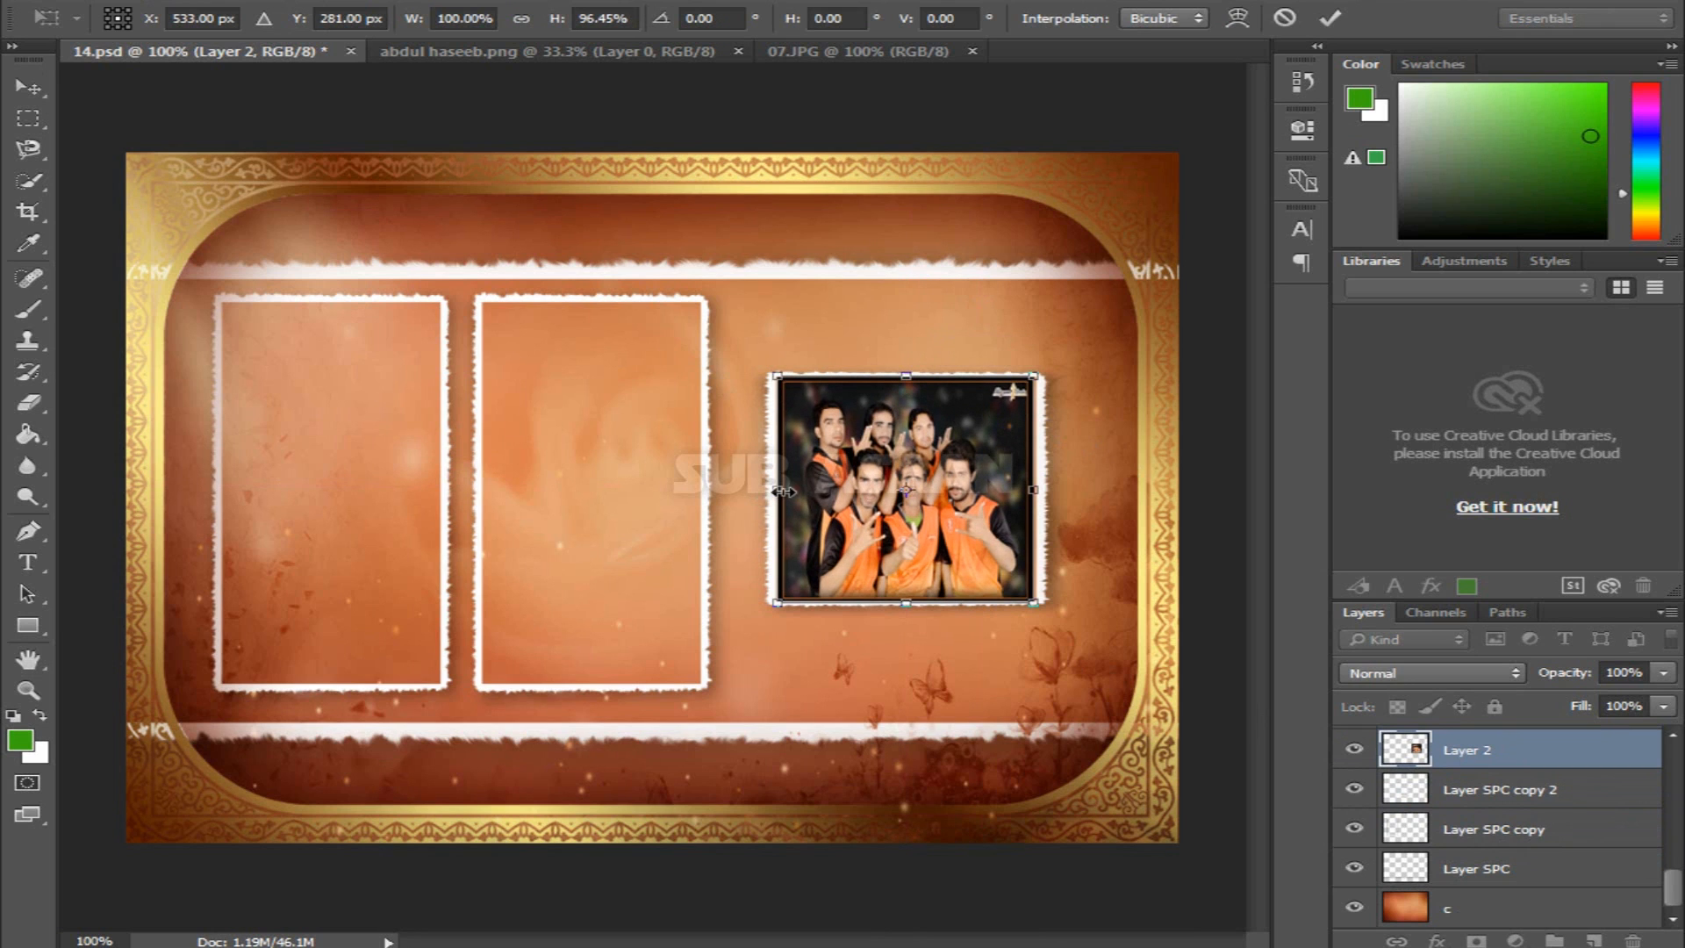
drag(1033, 489, 1034, 489)
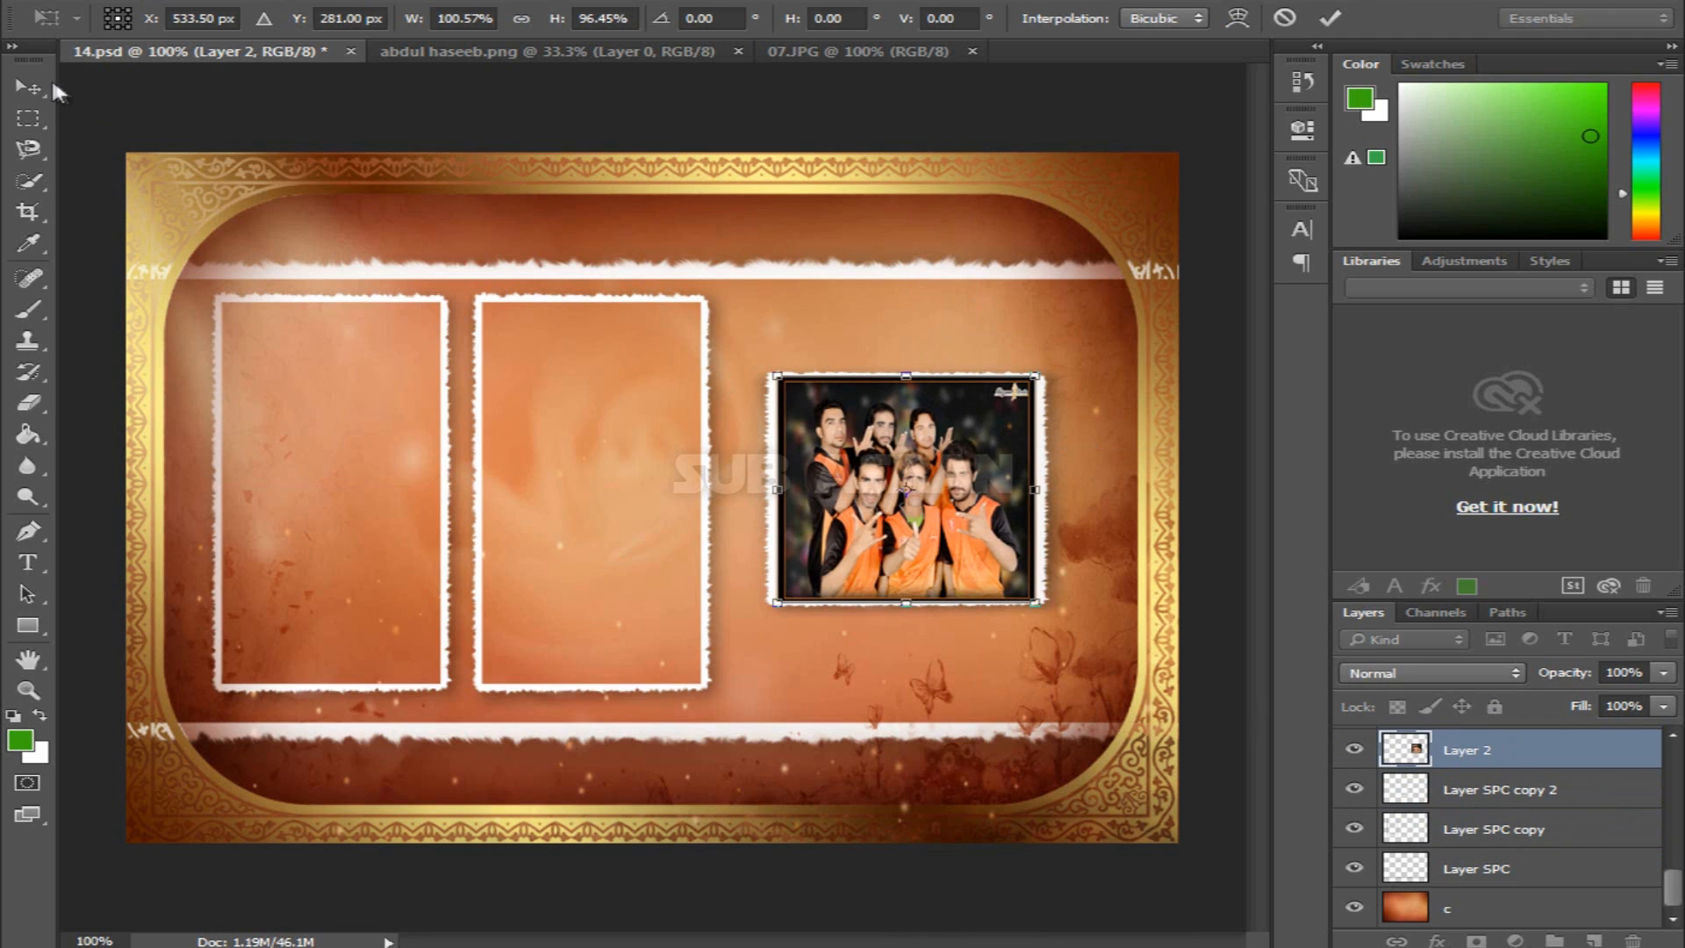
click(54, 89)
click(685, 363)
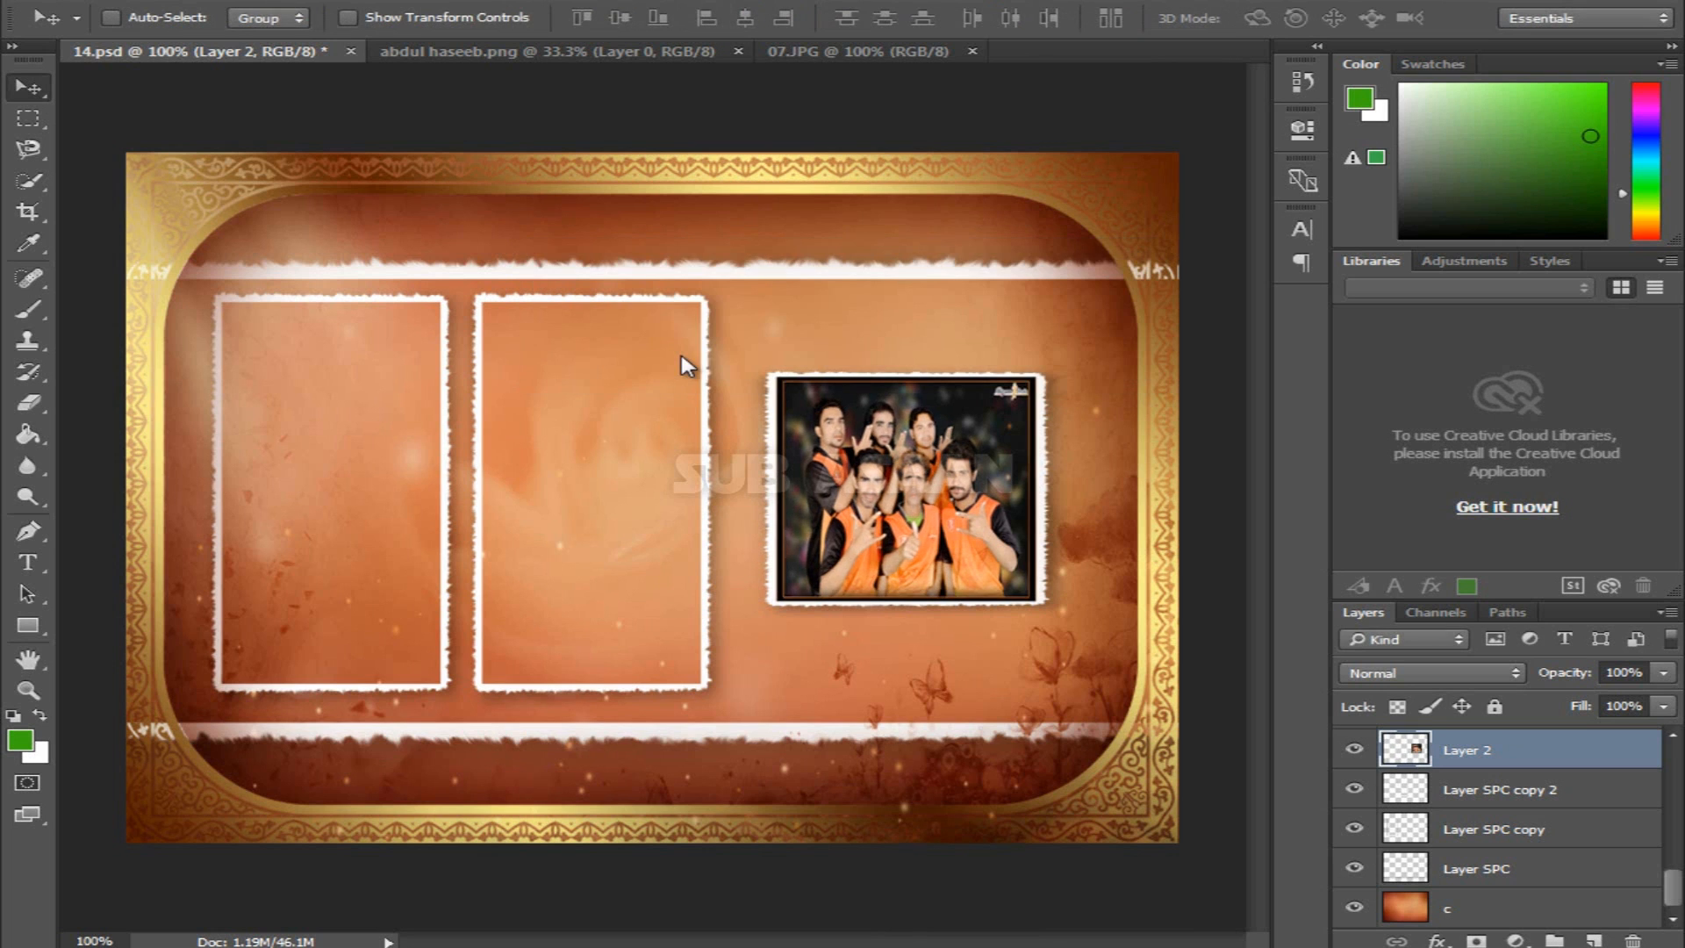
Step: Quit Photoshop without saving the changes to 14.psd and close the DG NEW folder window
click(1612, 5)
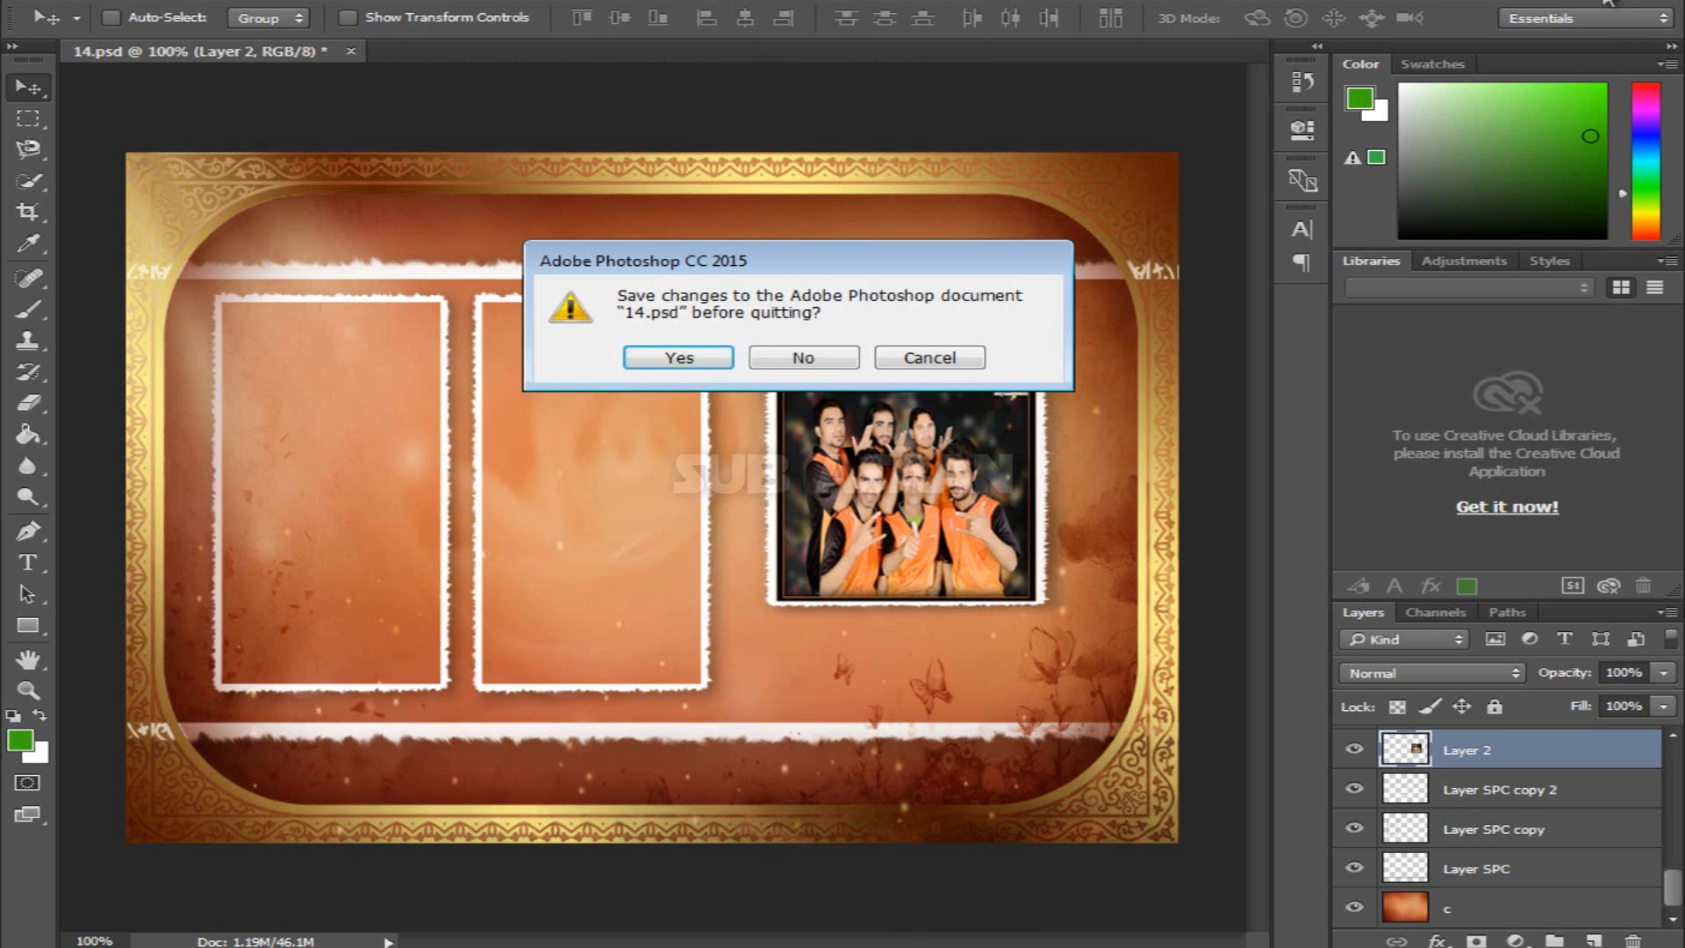
click(825, 356)
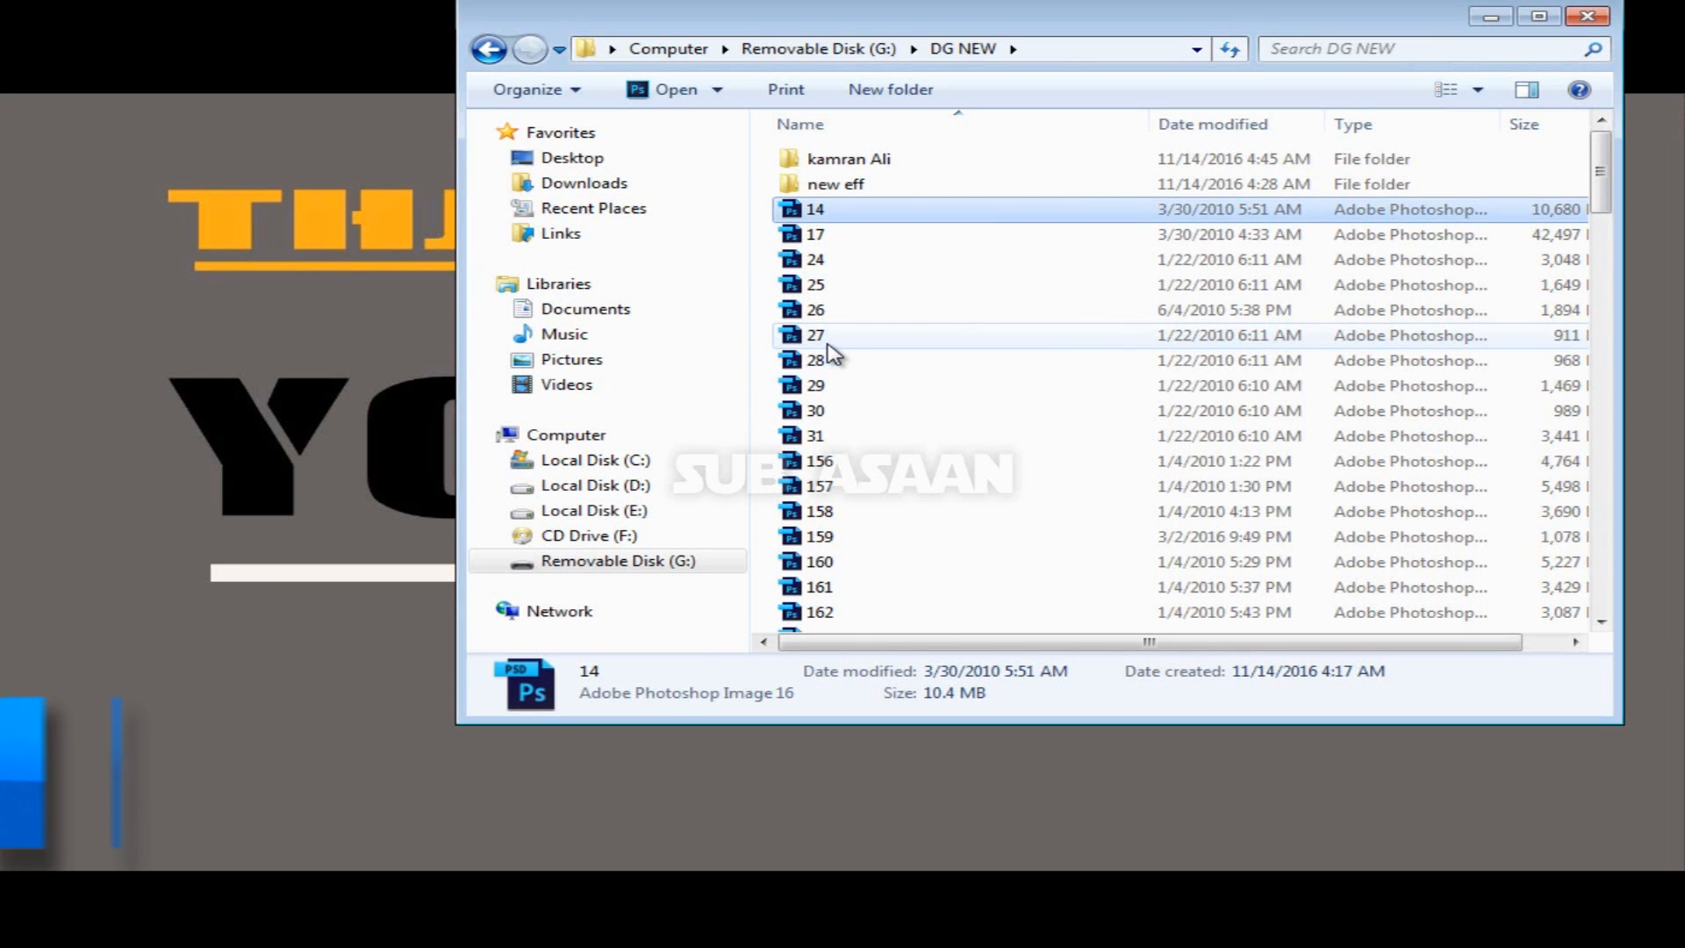
click(1588, 17)
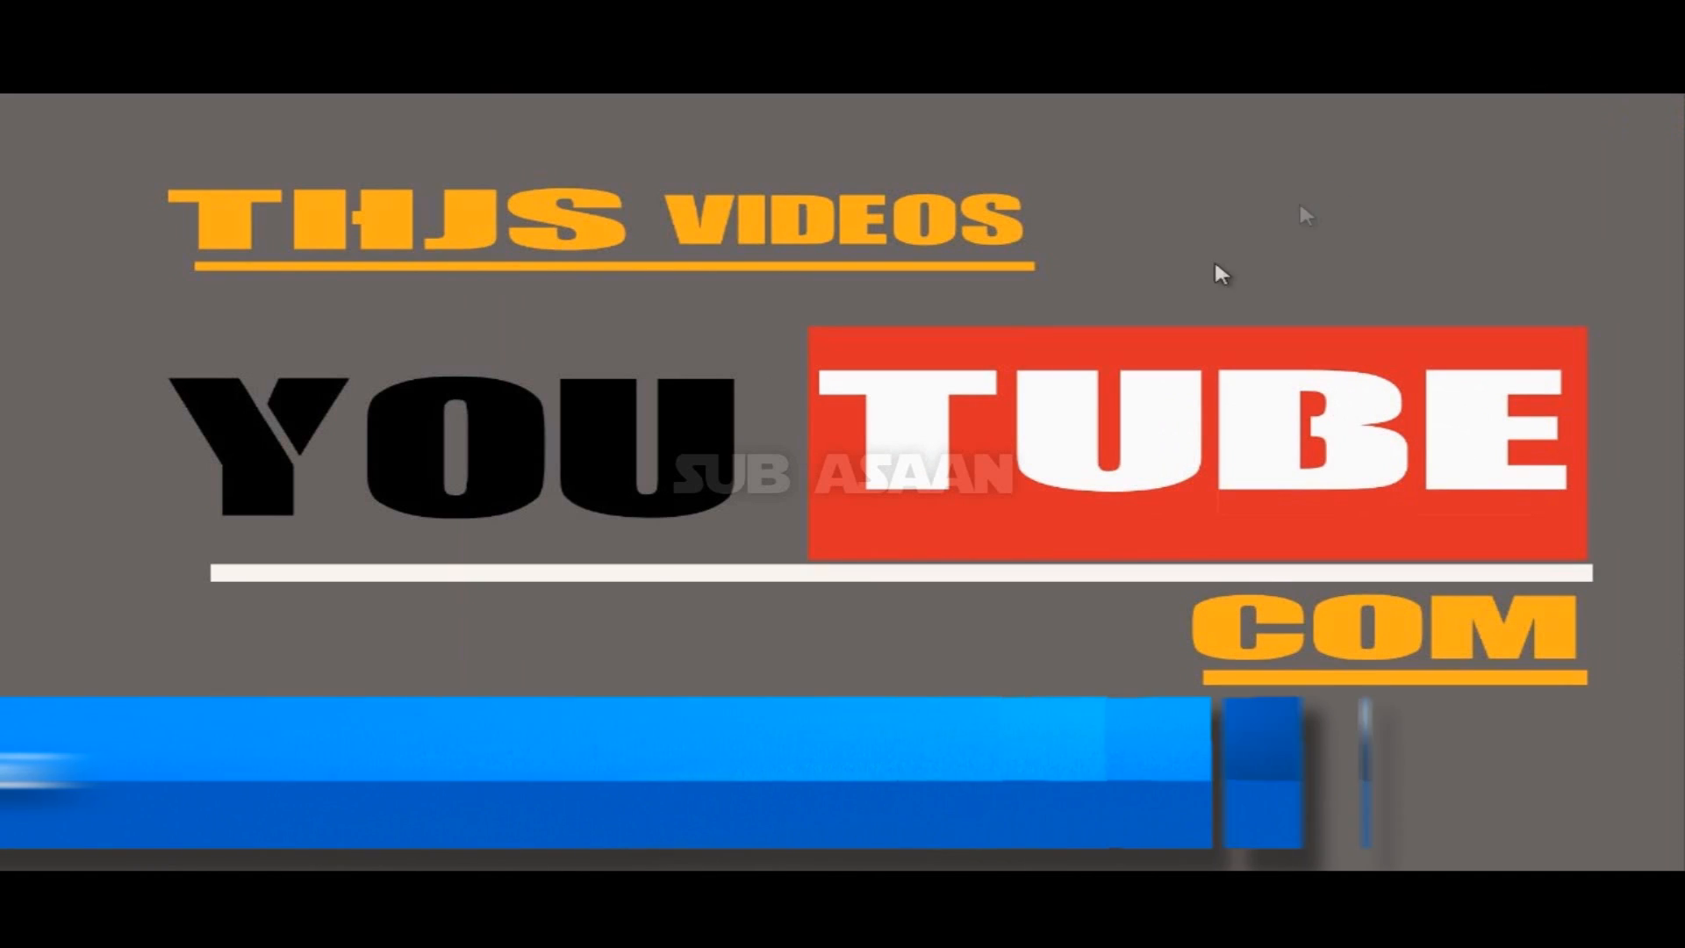